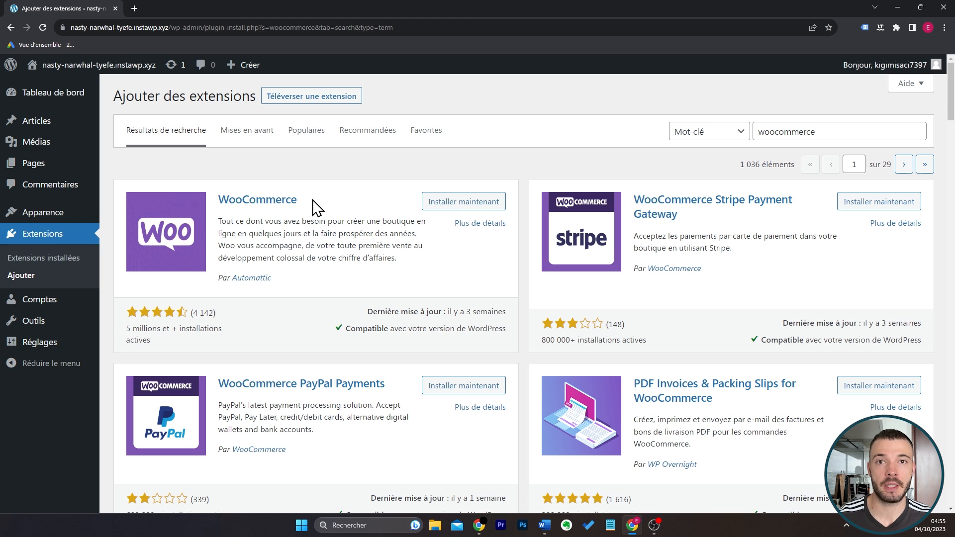
Install and activate the WooCommerce plugin, and start its store setup with the profile "Je lance à peine mon entreprise".
click(438, 203)
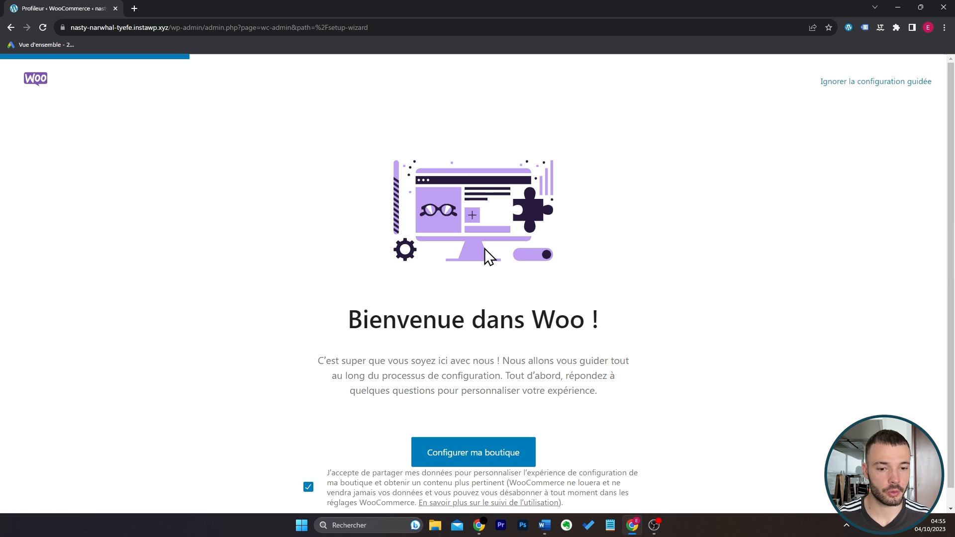
scroll(530, 264, down, 1)
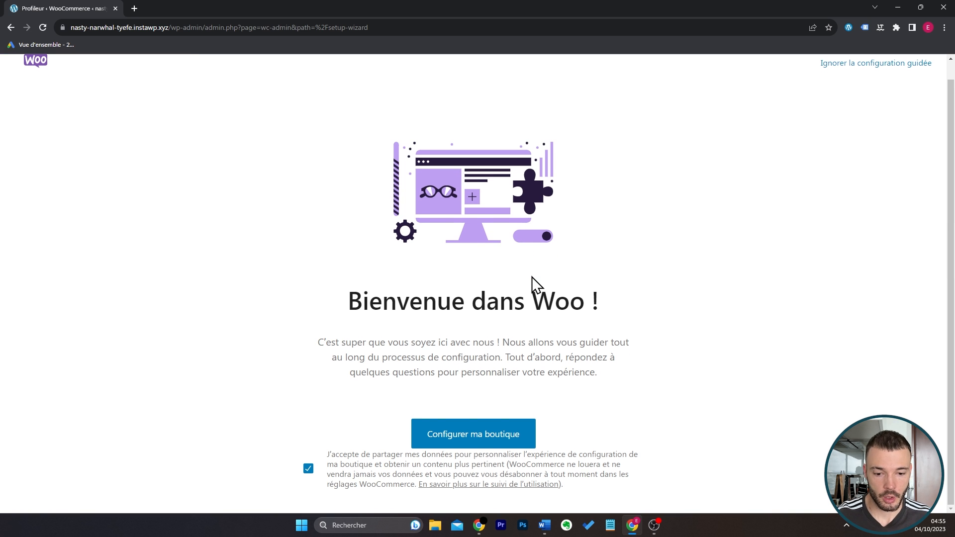
click(475, 436)
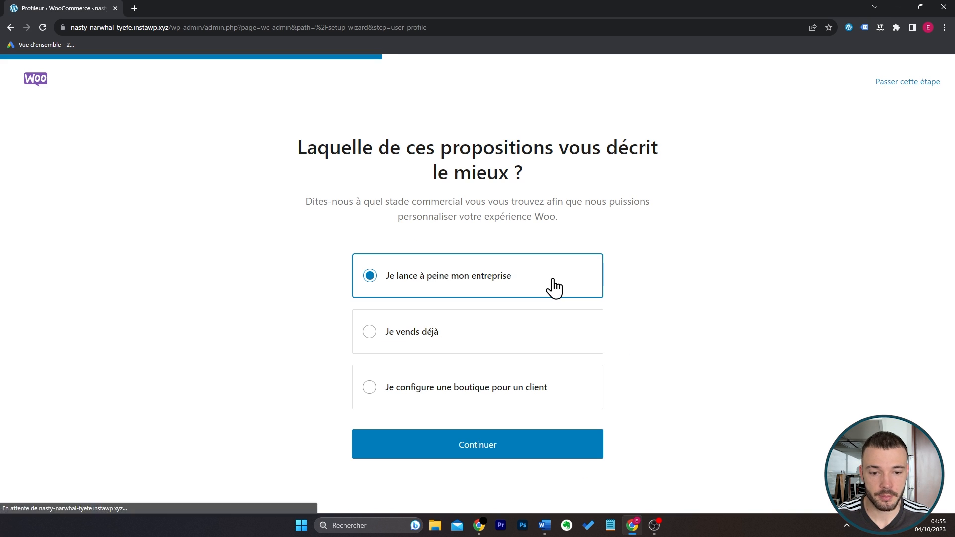
click(514, 439)
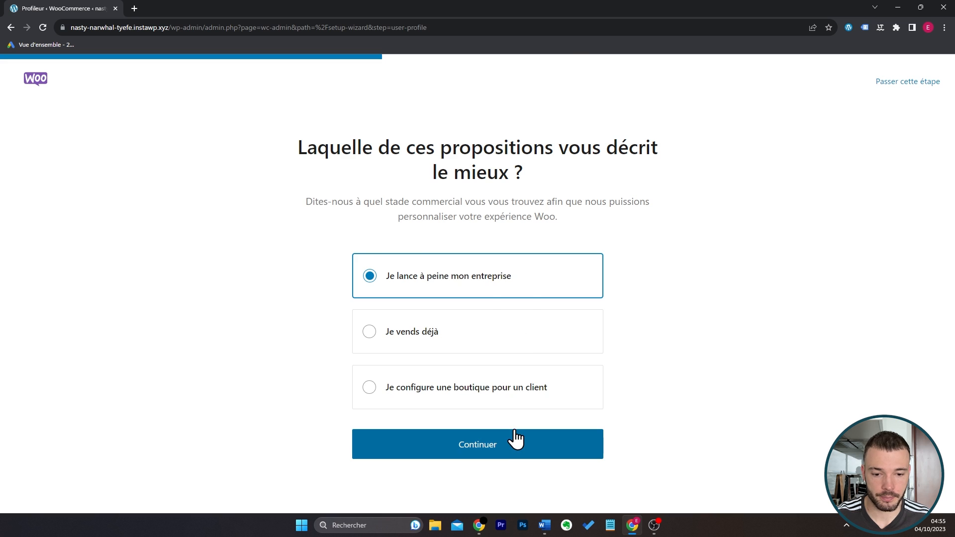
Name the store "boutique de test", set its location to France, and continue the setup.
drag(503, 271, 360, 268)
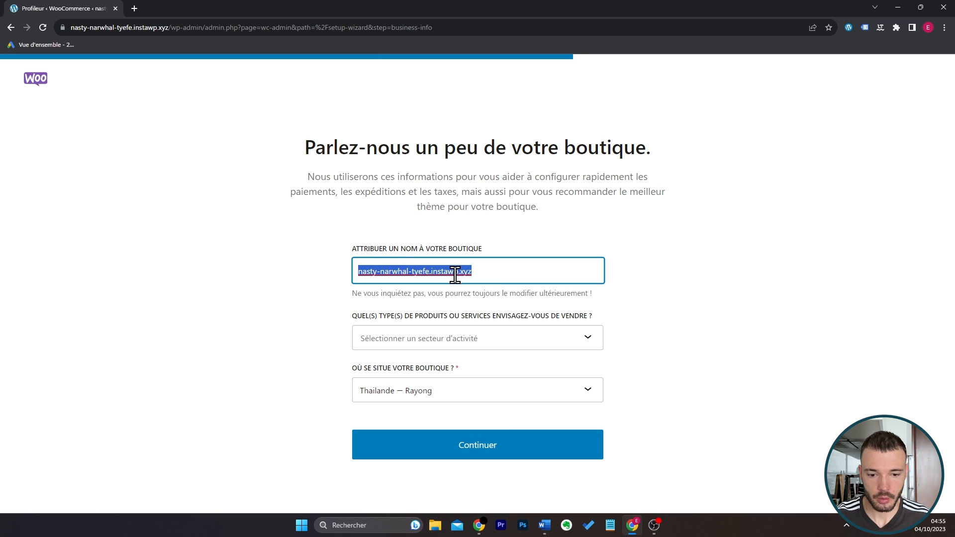
text(boutique de test)
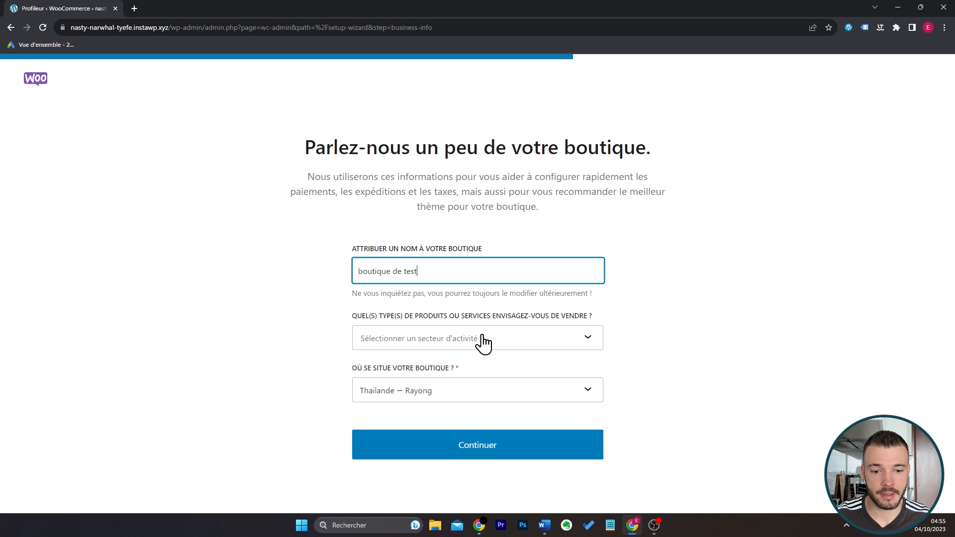
click(481, 393)
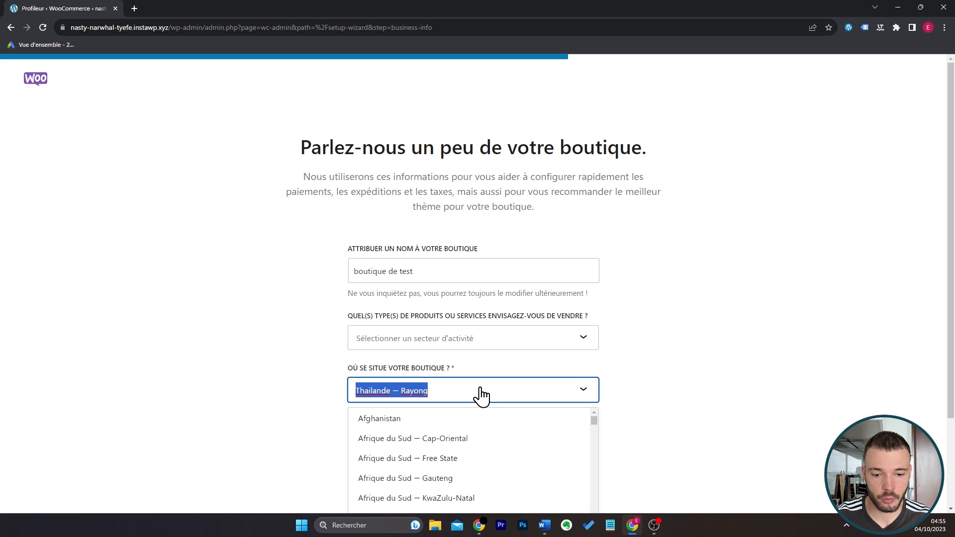
text(fra)
click(459, 421)
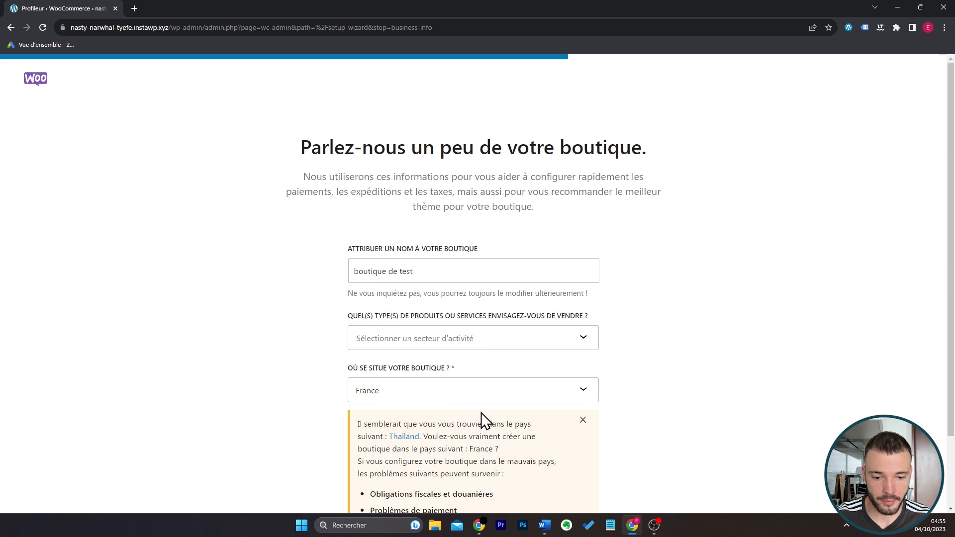
scroll(661, 388, down, 2)
click(512, 507)
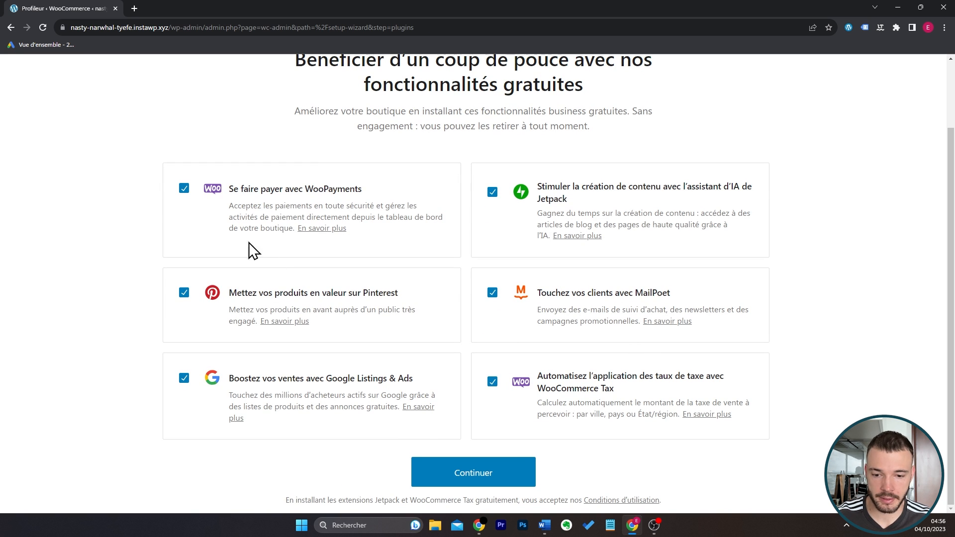
Deselect WooPayments, Pinterest, Google Listings & Ads, WooCommerce Tax, MailPoet and Jetpack, and finish the setup wizard.
click(185, 190)
click(184, 294)
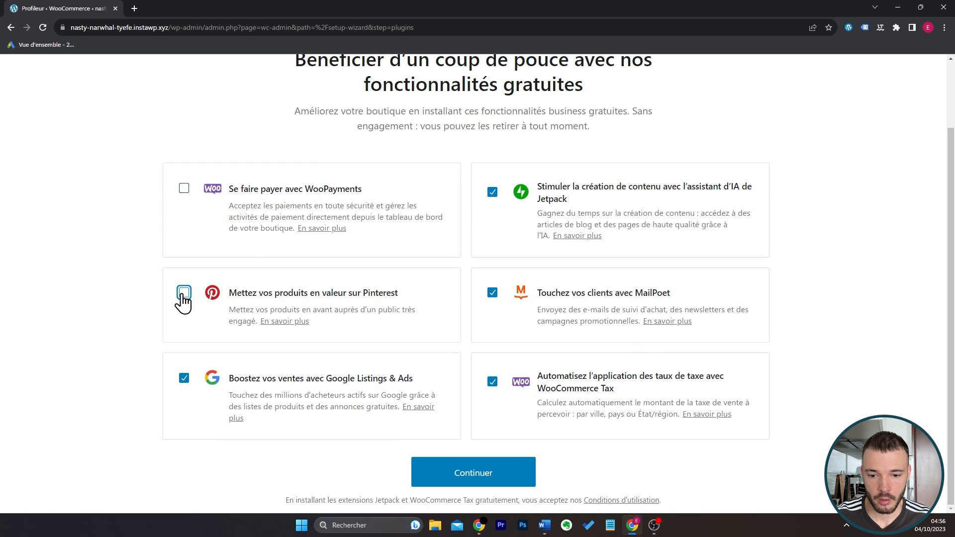
click(183, 379)
click(493, 382)
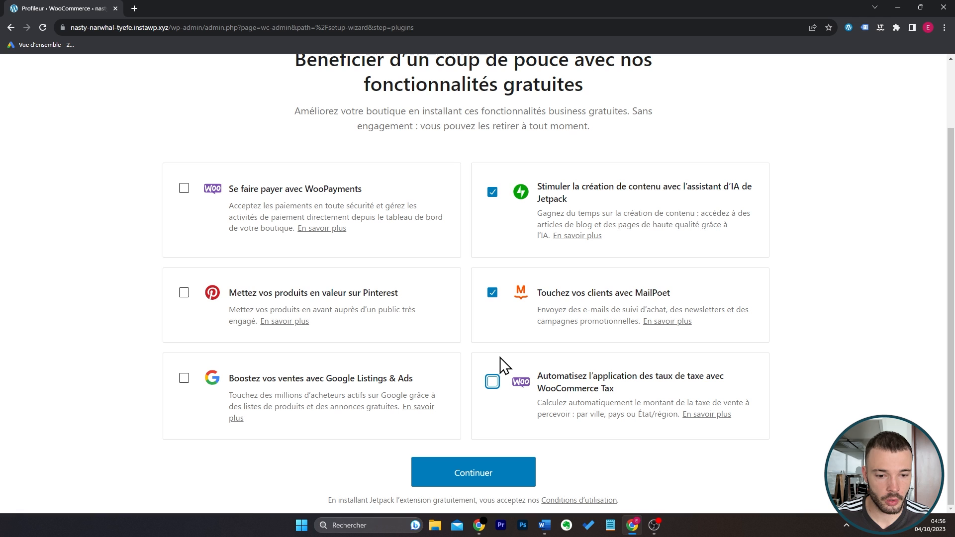
click(493, 293)
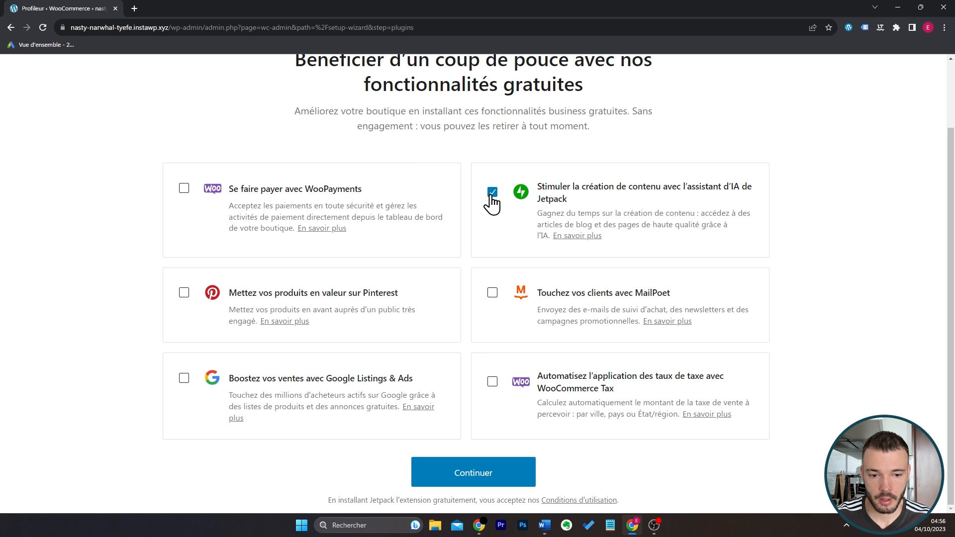
click(493, 195)
click(494, 501)
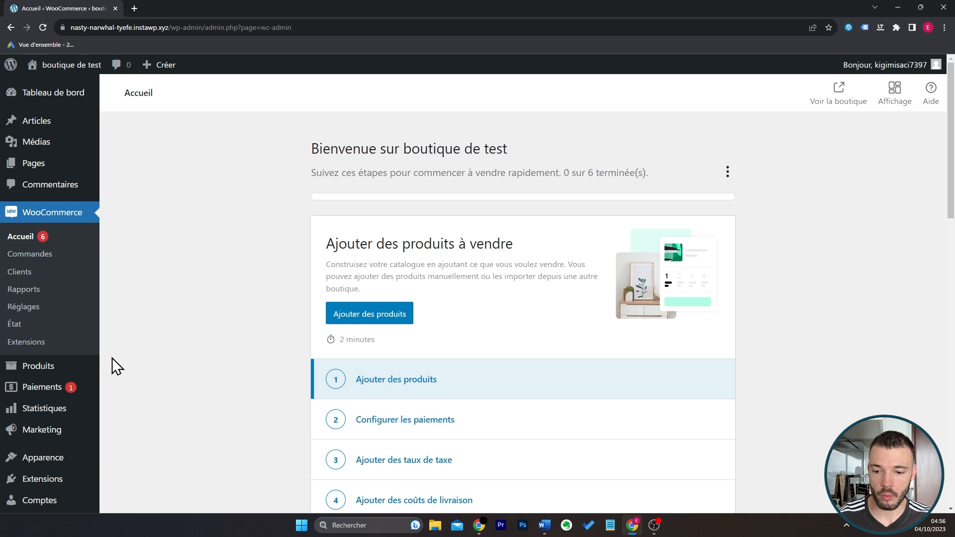
Create a new product named "T-shirt homme noir".
mouse_move(81, 365)
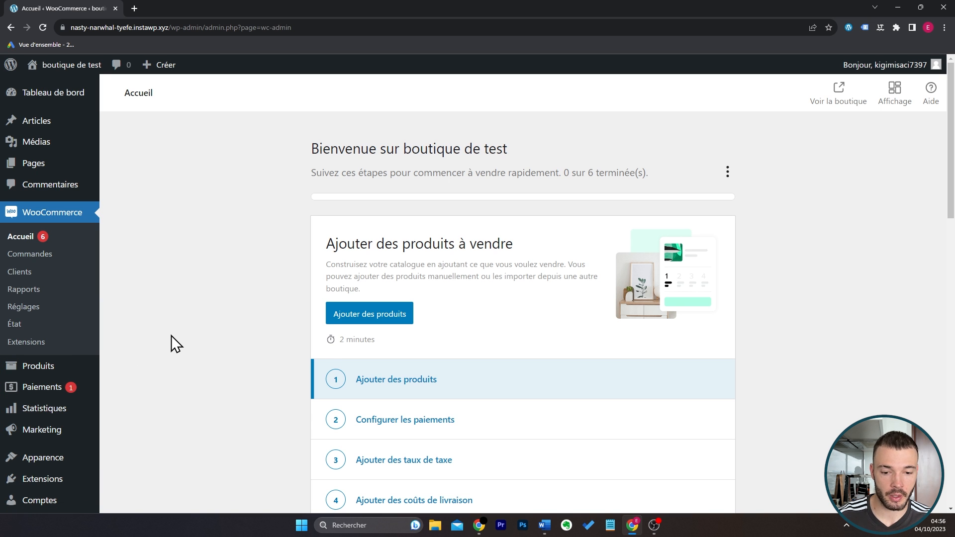
scroll(171, 335, down, 3)
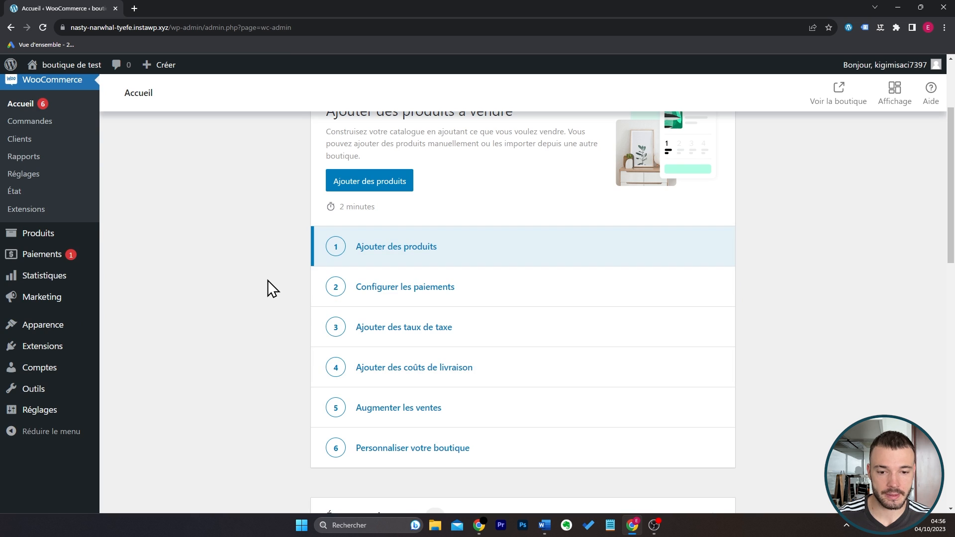
scroll(268, 280, up, 3)
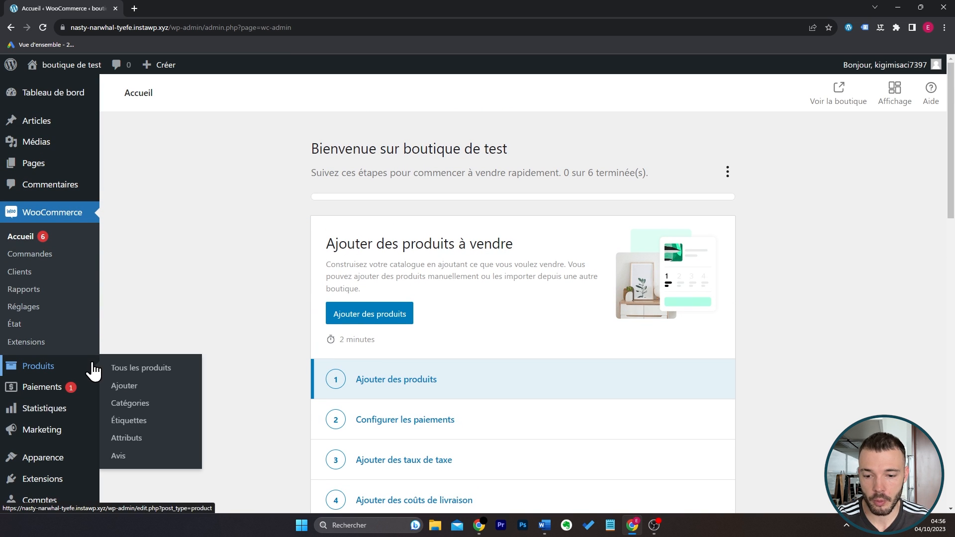
click(127, 391)
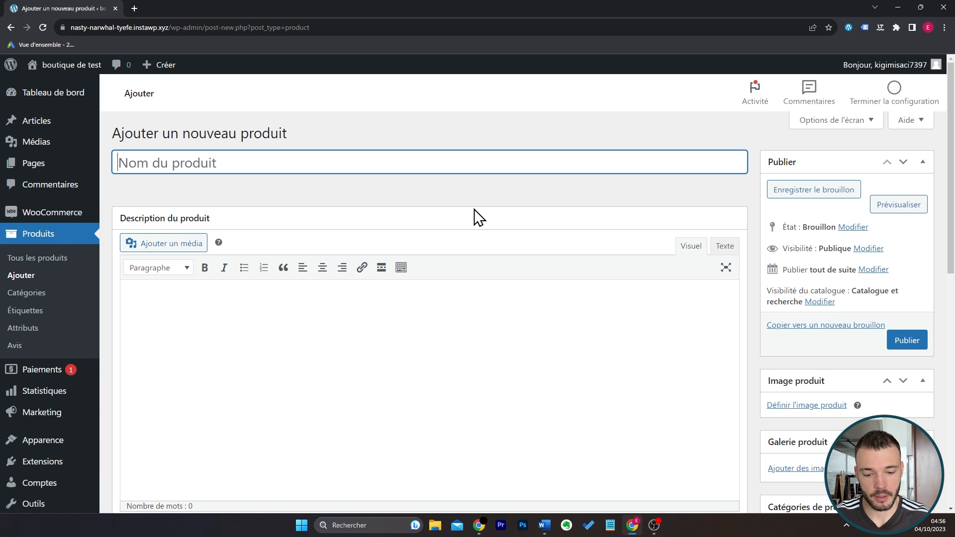
text(T-shirt)
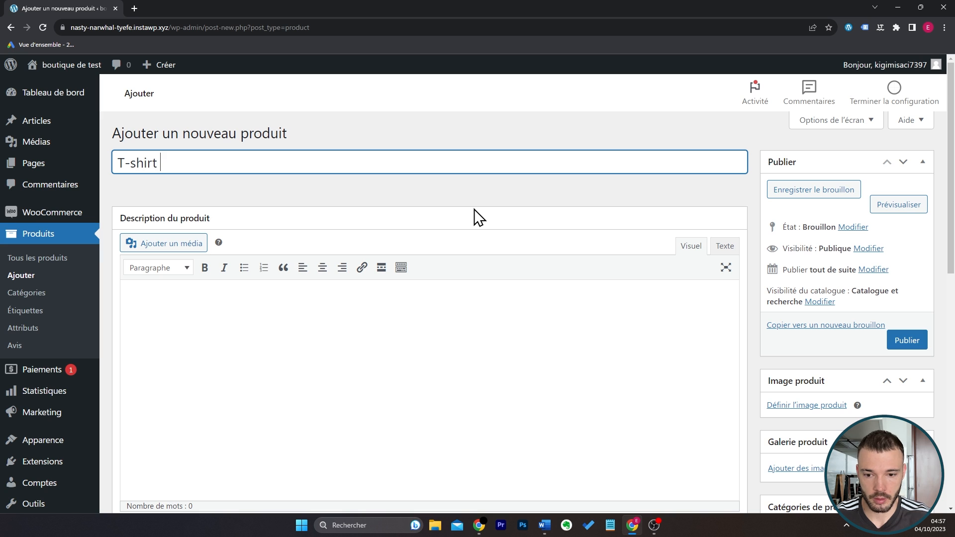
text( homme no)
text(ir)
scroll(416, 291, down, 1)
click(416, 291)
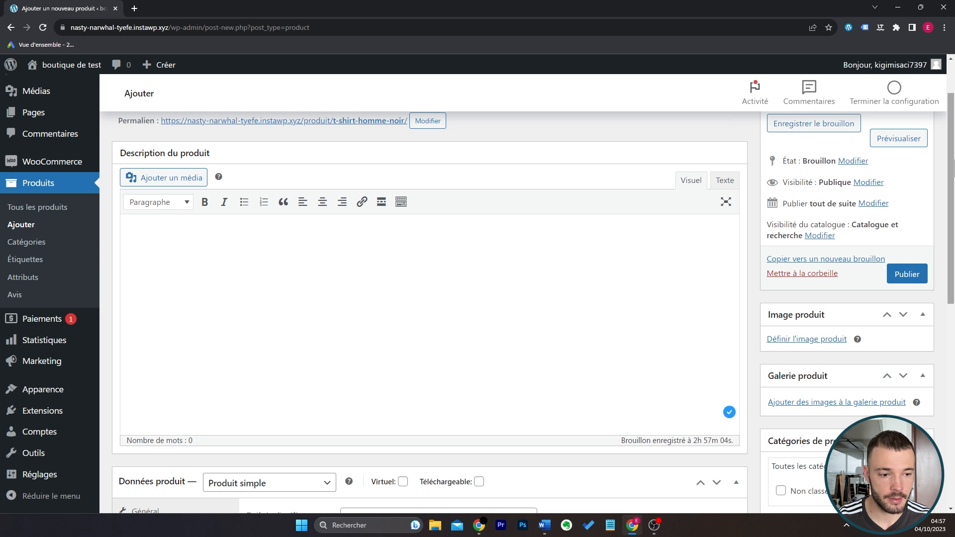
Start a bulleted list in the product's short description with the item "100% coton".
drag(953, 160, 954, 366)
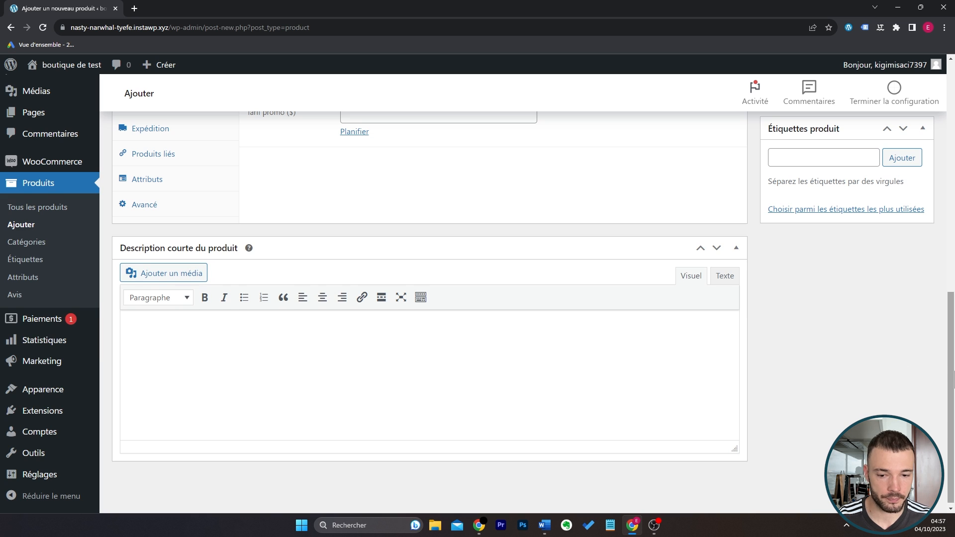
drag(953, 378, 953, 150)
scroll(270, 335, down, 1)
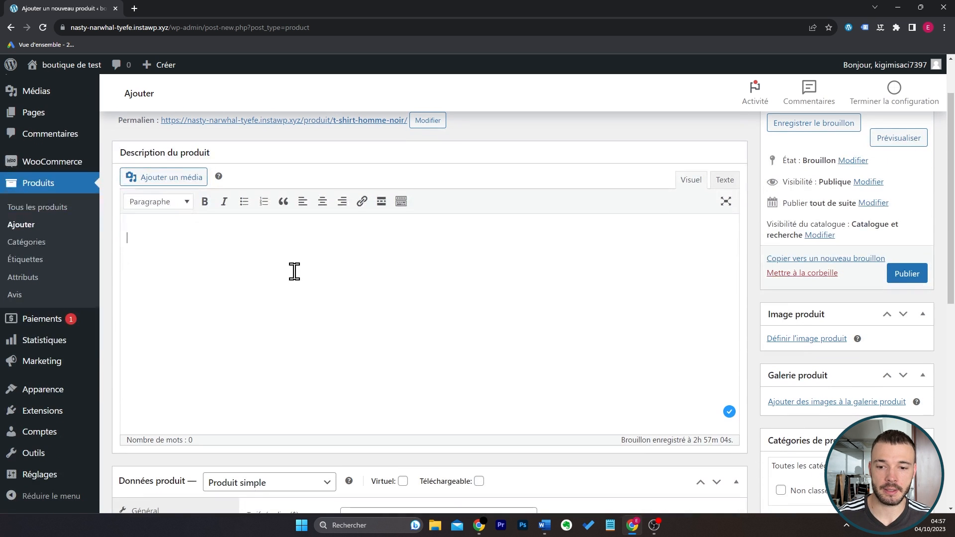
click(294, 271)
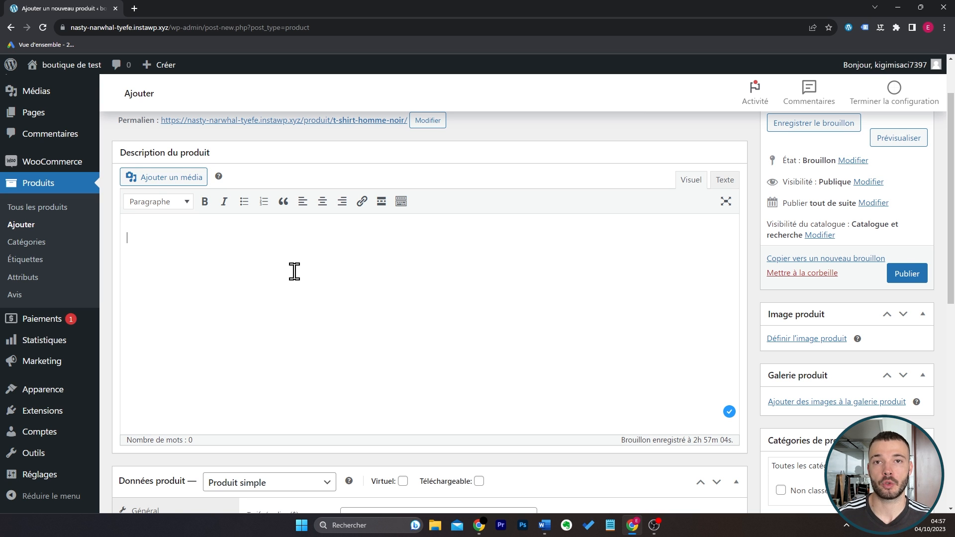
scroll(294, 272, down, 8)
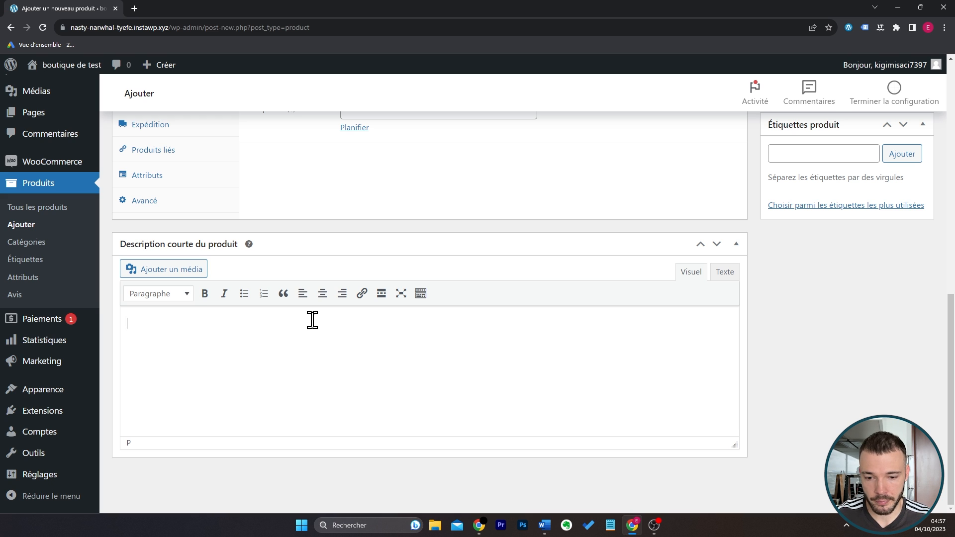
click(244, 293)
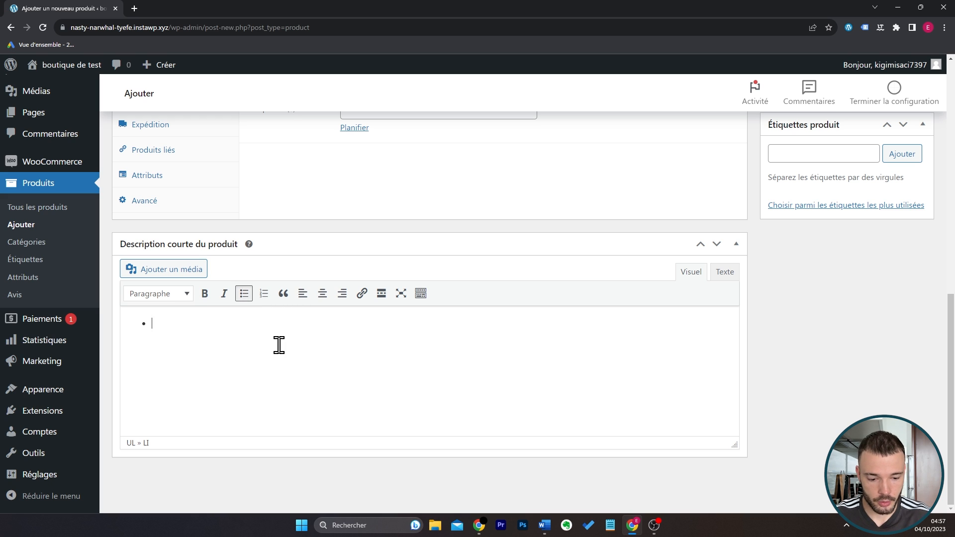
text(100% coton)
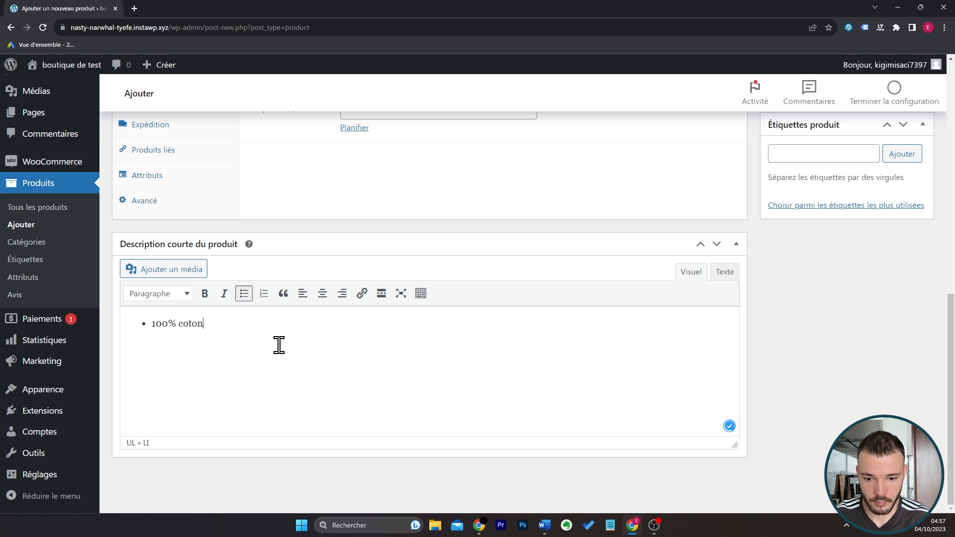
Add the bullets "Made in France" and "Resiste au lavage, longue durée de vie" to the short description.
key(Return)
text(Made in)
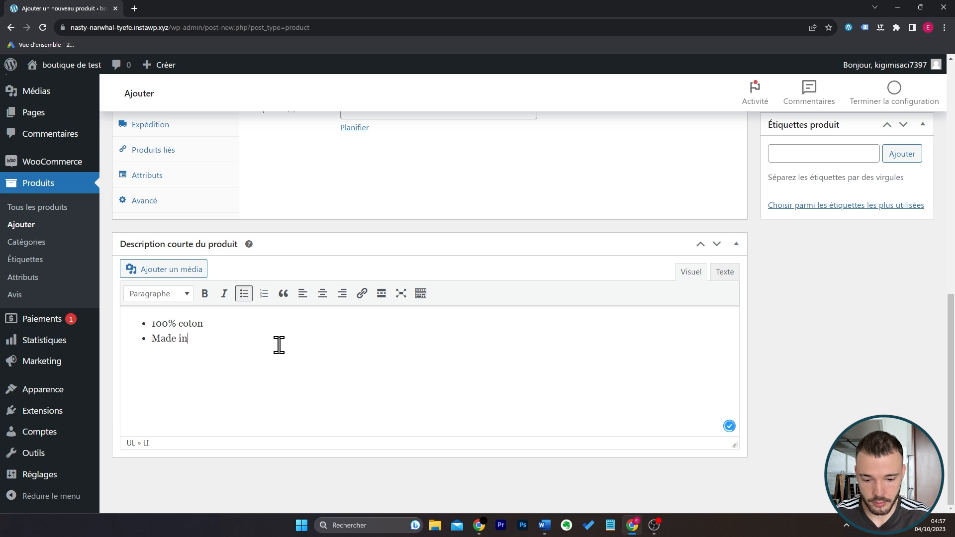
text( France)
key(Return)
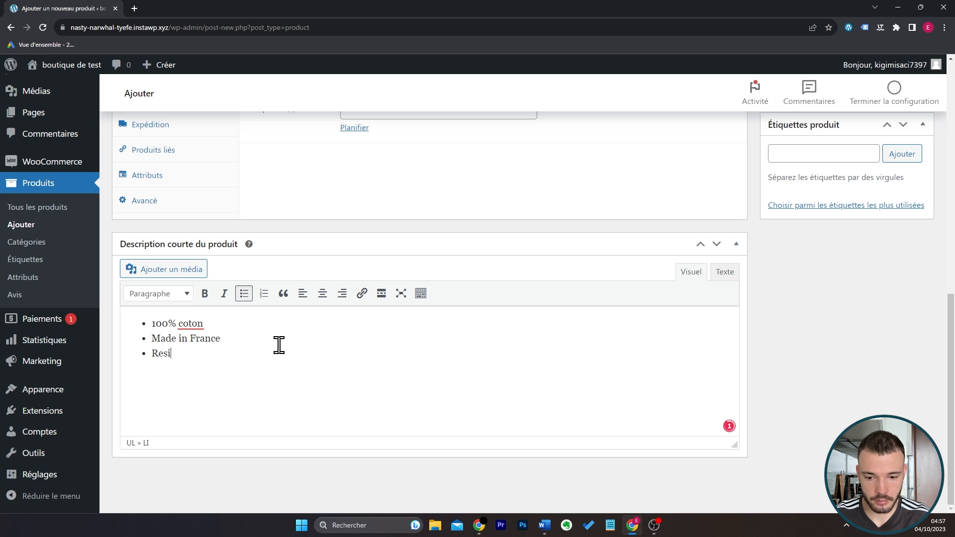
text(Resiste au lavage)
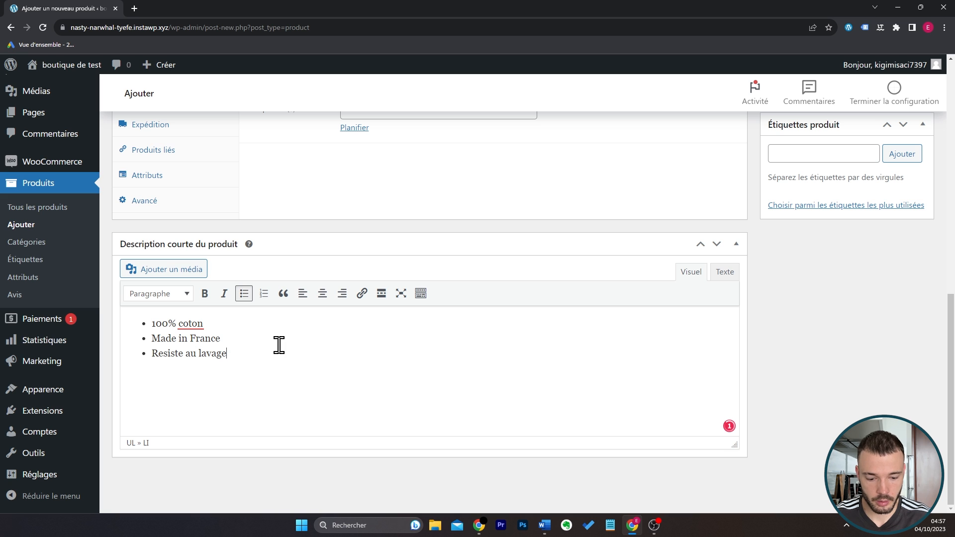
text(, longue durée de vie)
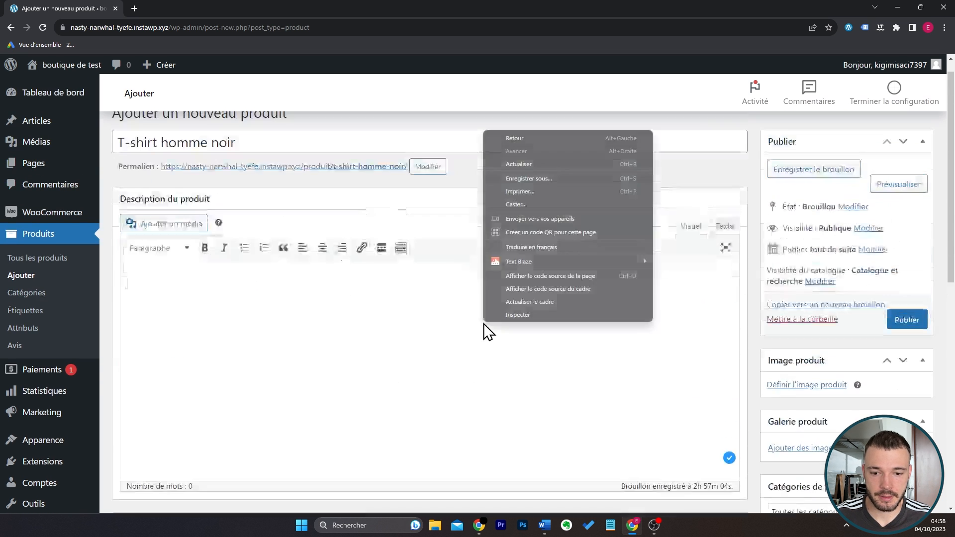
Enter "Description longue" as the main product description.
click(263, 322)
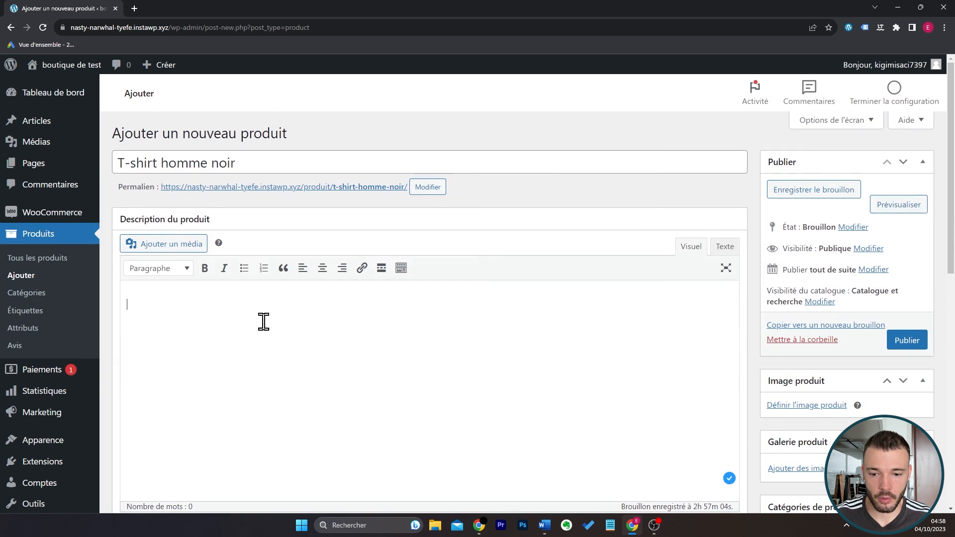
scroll(277, 314, down, 2)
text(Description longue)
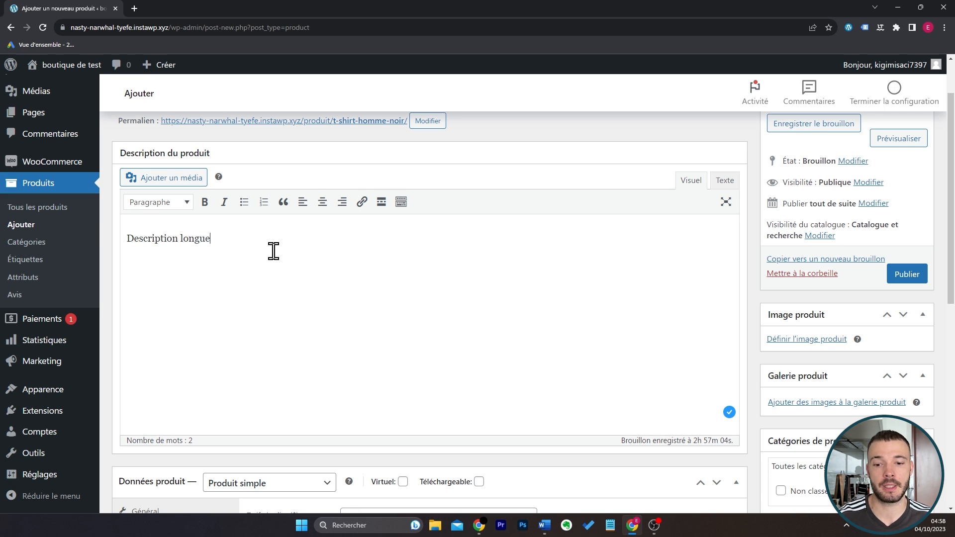
Set the black T-shirt picture as the product's main image.
scroll(616, 260, up, 2)
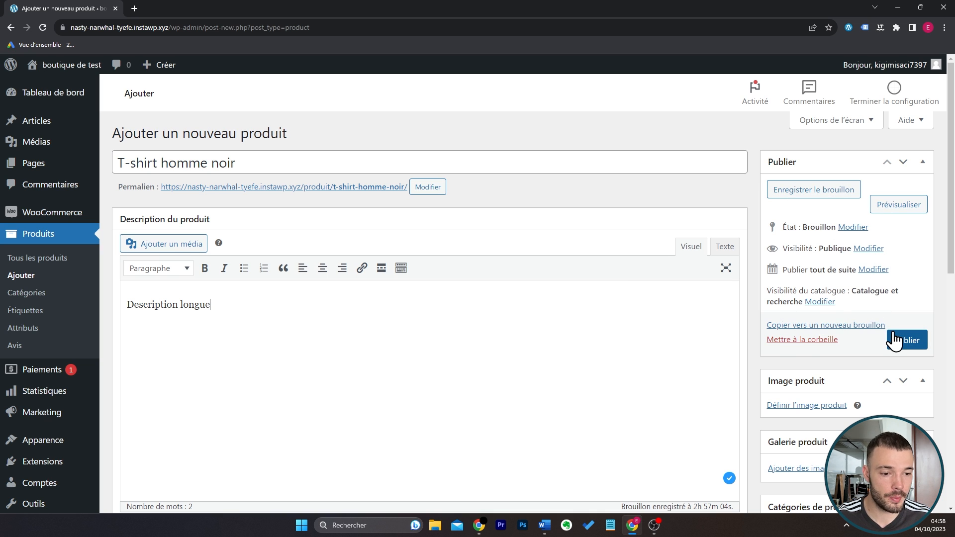
scroll(861, 298, down, 2)
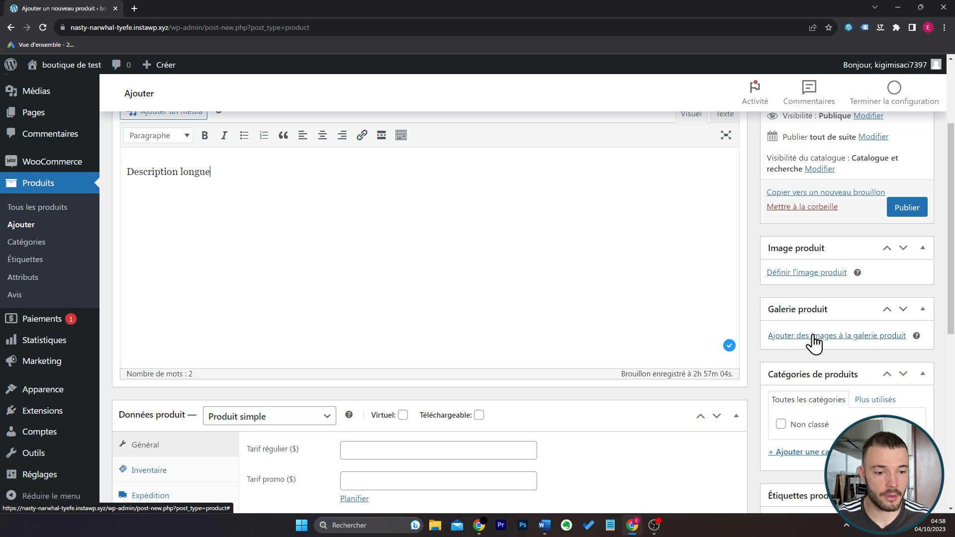
click(812, 273)
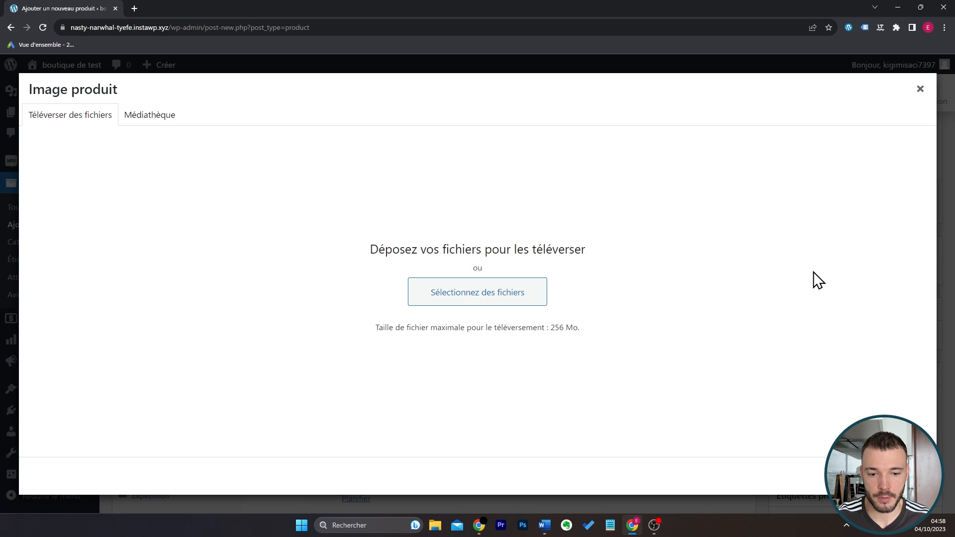
click(486, 293)
click(146, 239)
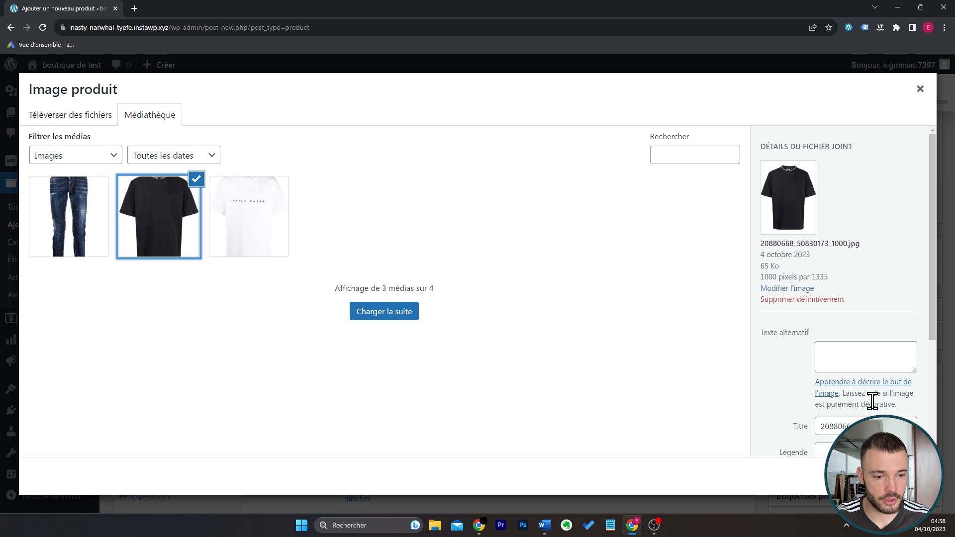
click(883, 476)
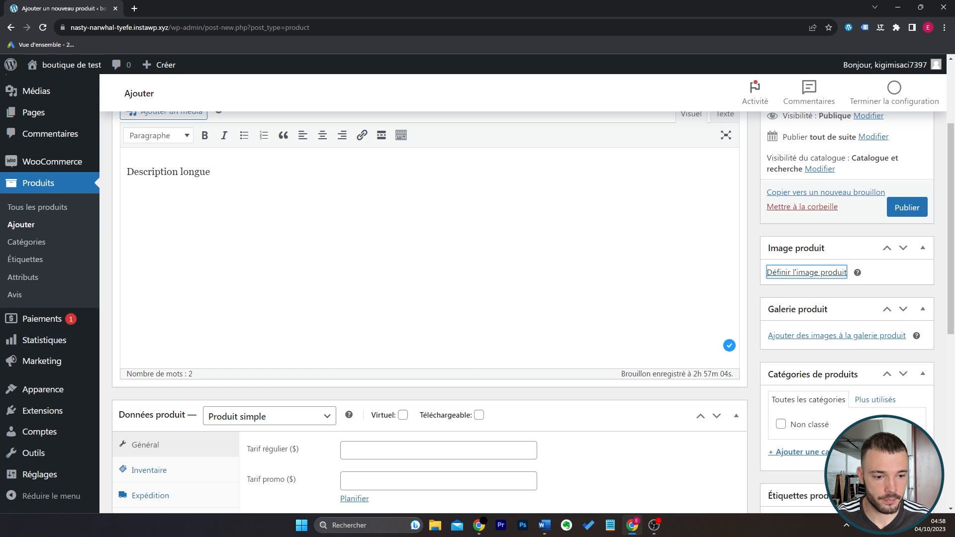
Add the white T-shirt picture from the media library to the product gallery.
scroll(851, 334, down, 3)
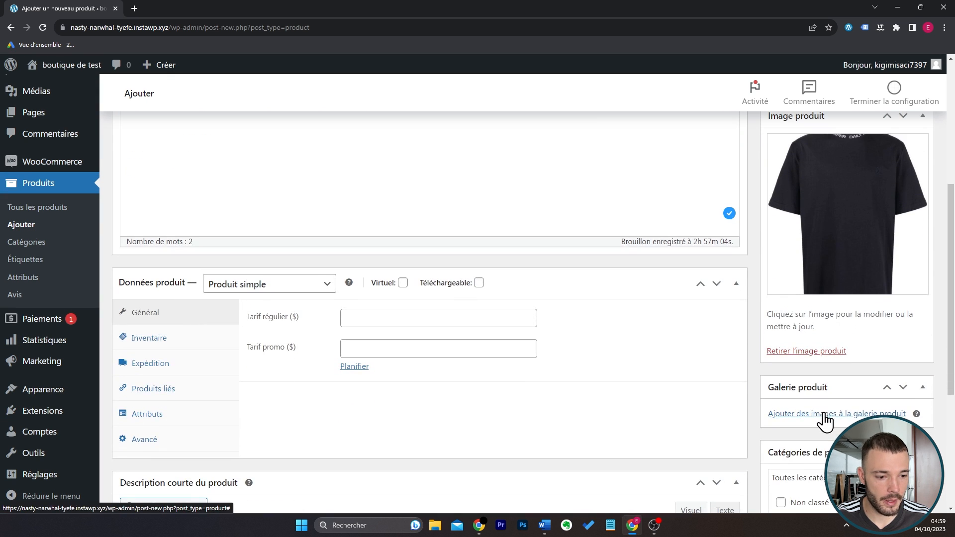
click(823, 415)
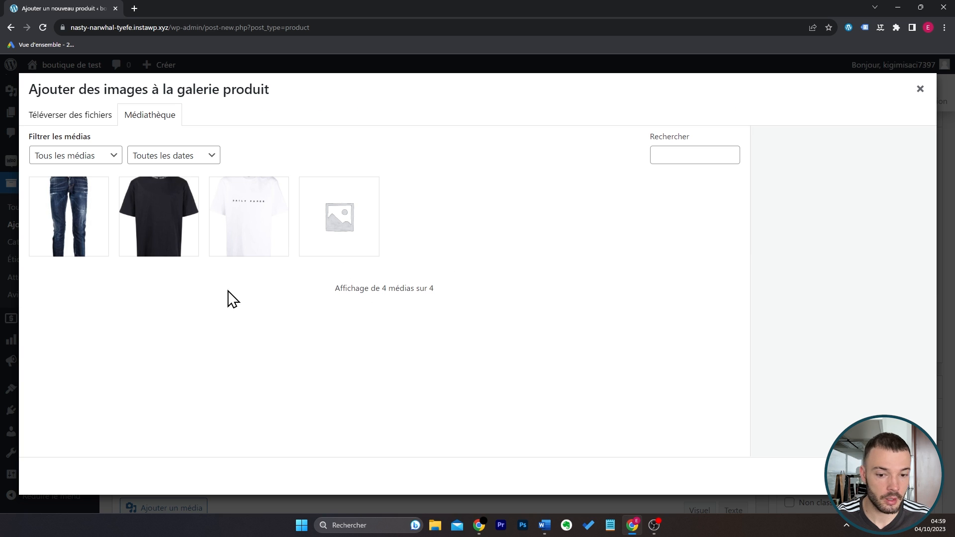
click(246, 243)
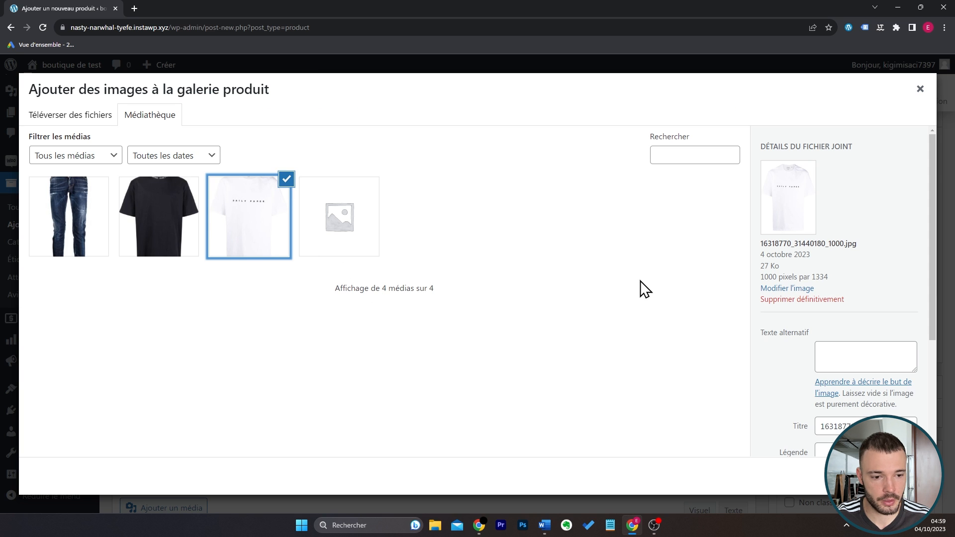
click(878, 475)
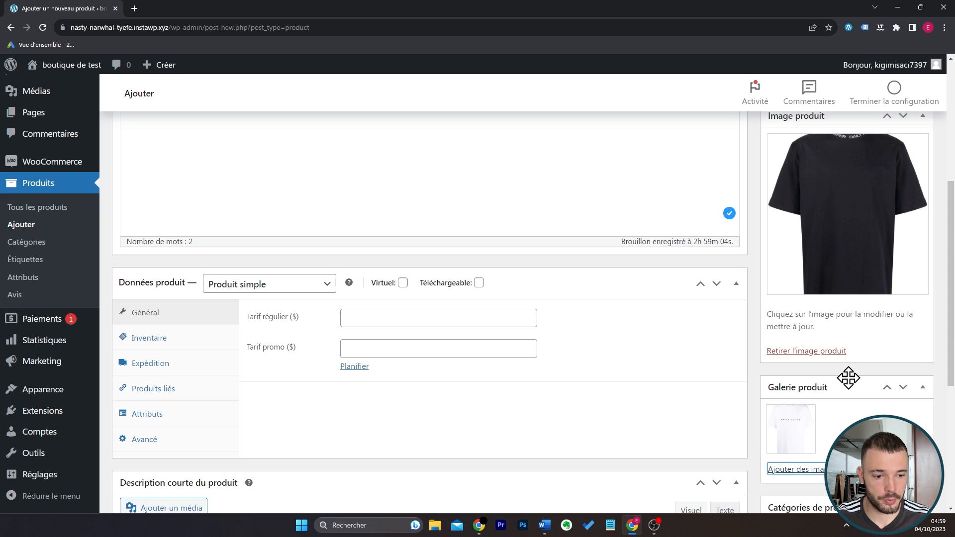
click(850, 370)
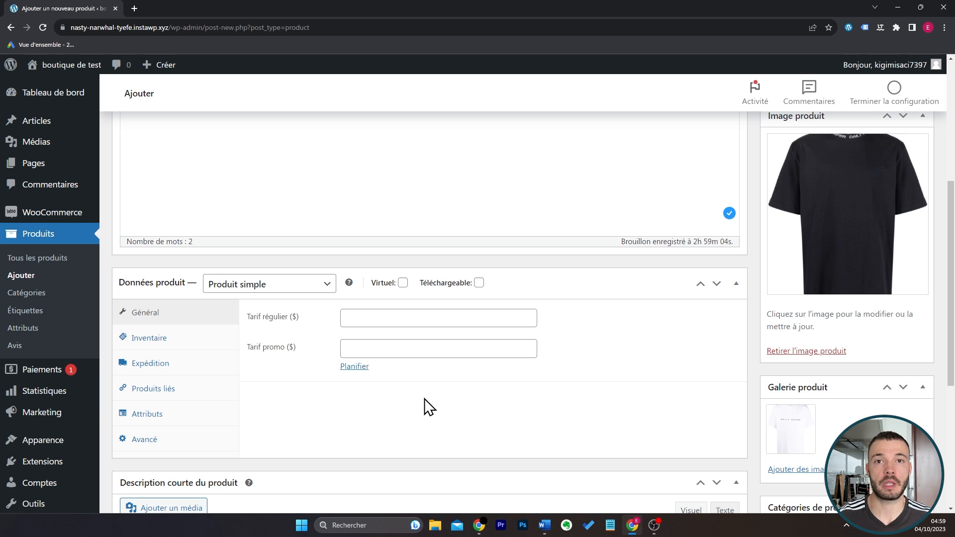
Set the product's regular price to 19.90, with a point as the decimal separator.
click(409, 316)
click(417, 343)
click(428, 316)
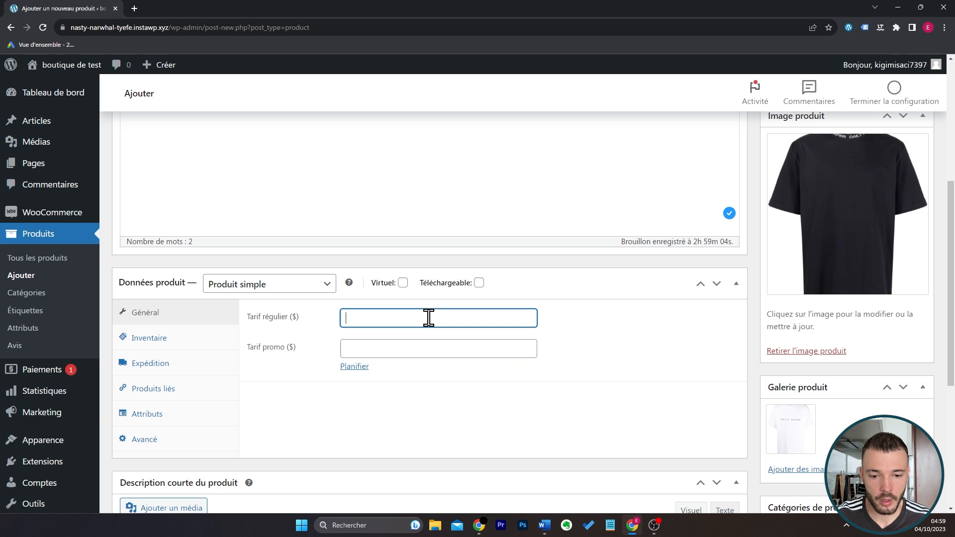
text(19,9)
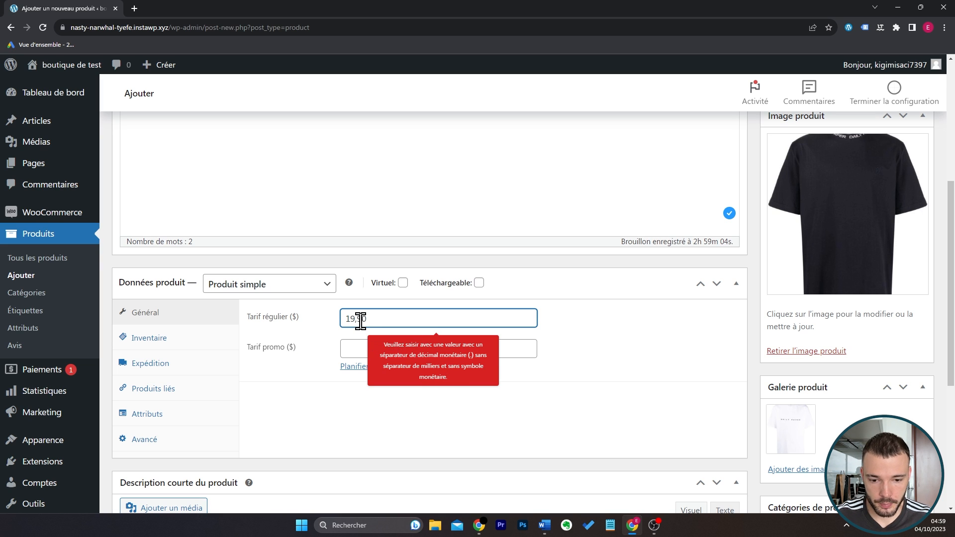
key(BackSpace)
key(BackSpace)
text(.90)
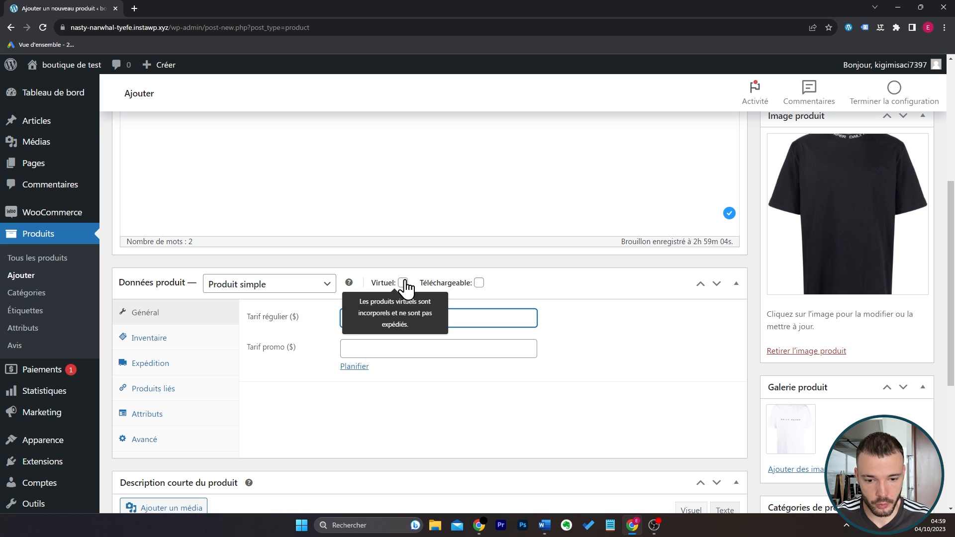
click(589, 429)
Set the product's promotional price to 14.90 and show the scheduling fields for the promotion dates.
click(490, 348)
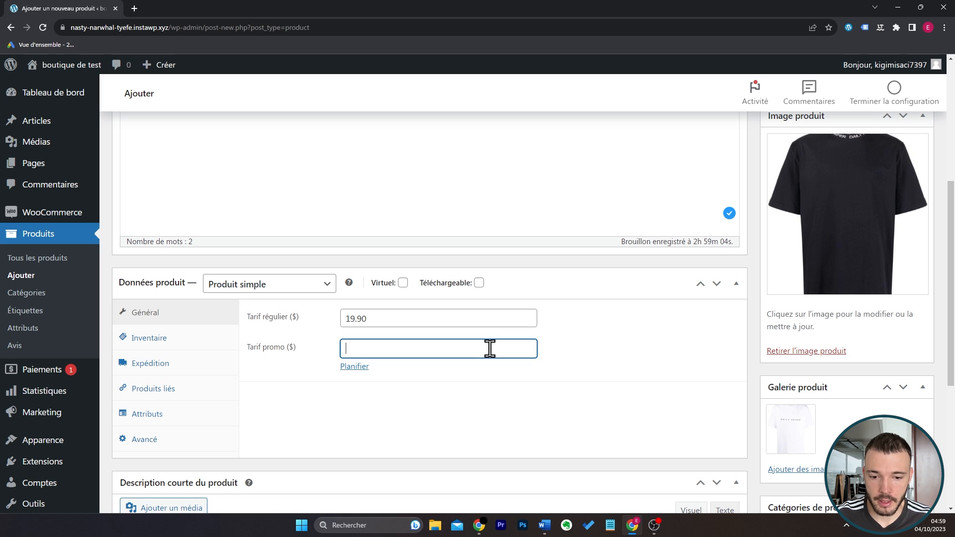
click(603, 352)
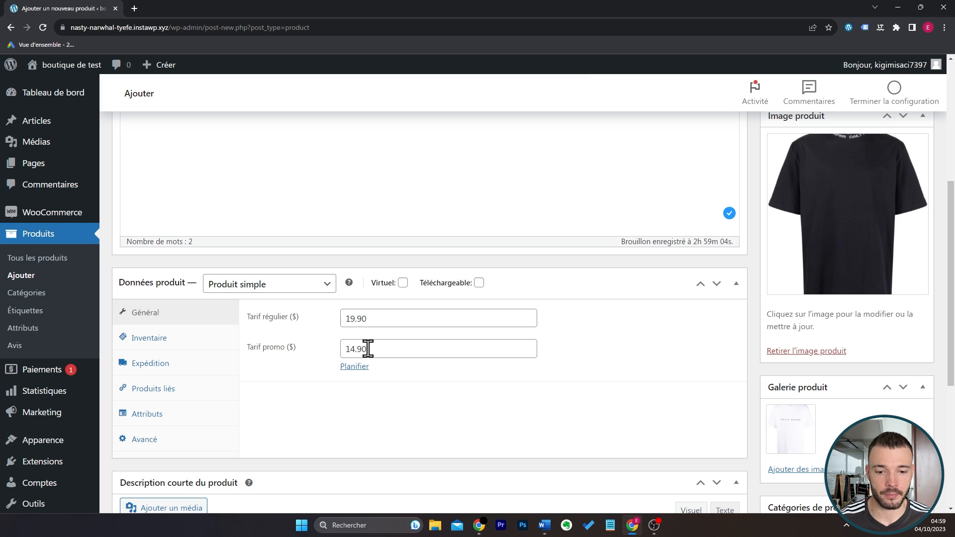
drag(367, 349, 341, 350)
click(599, 348)
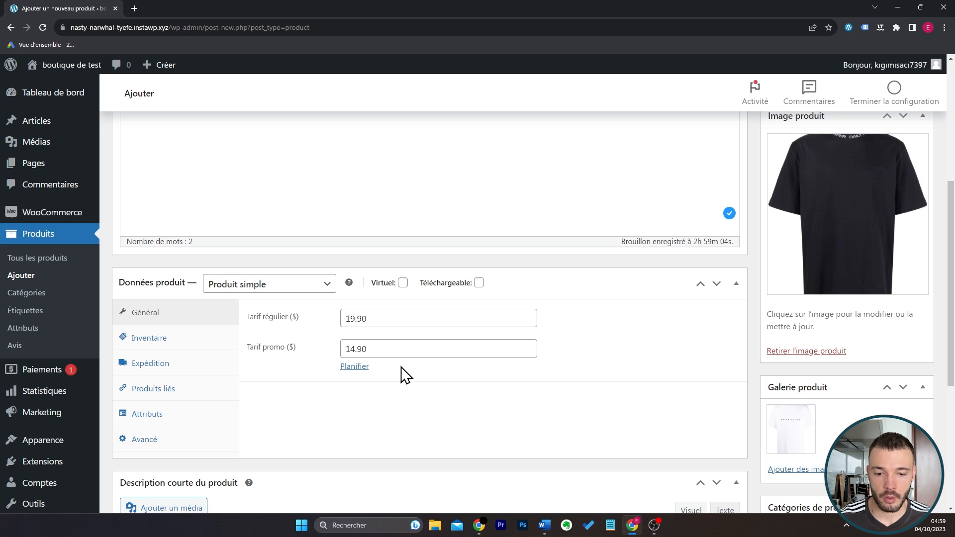
click(359, 368)
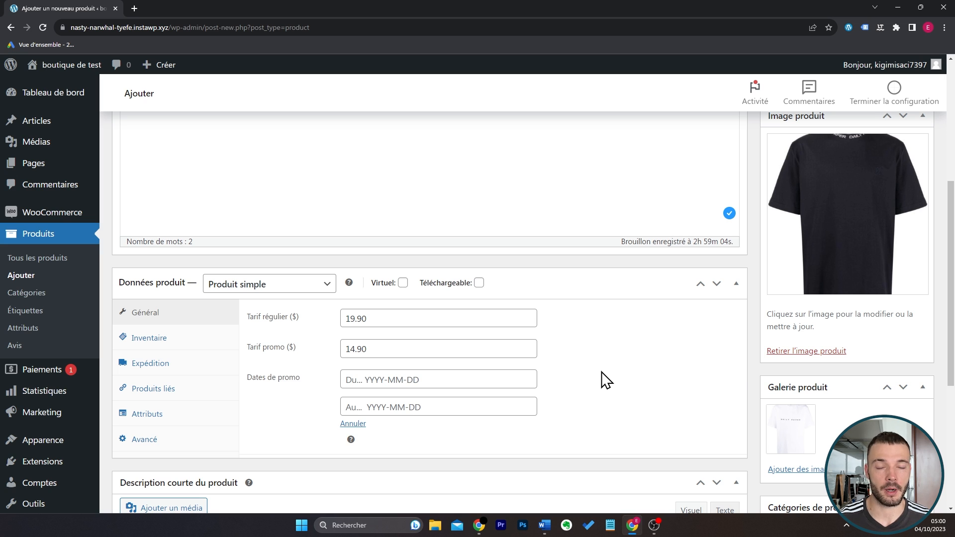
Enable stock quantity tracking for the product in its inventory settings and set the quantity to 8.
click(213, 343)
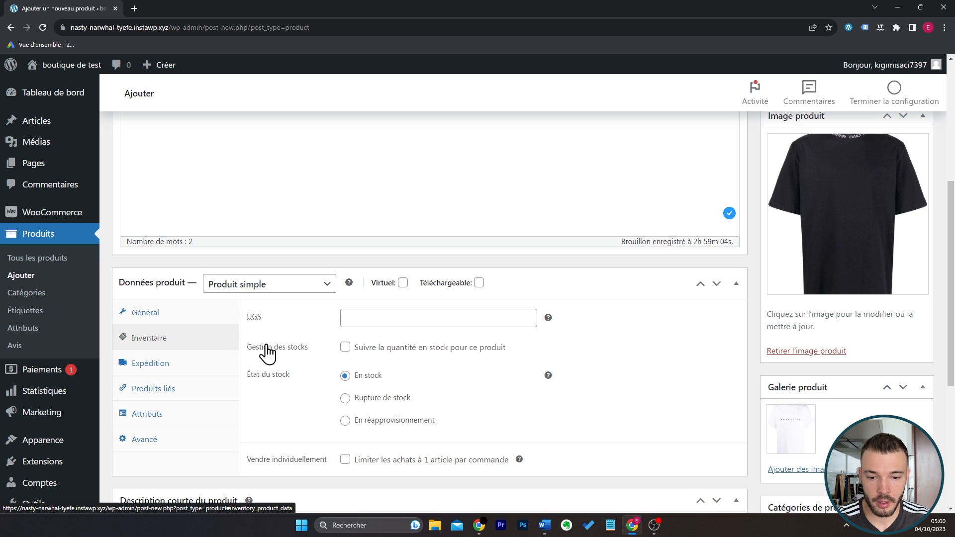
click(422, 318)
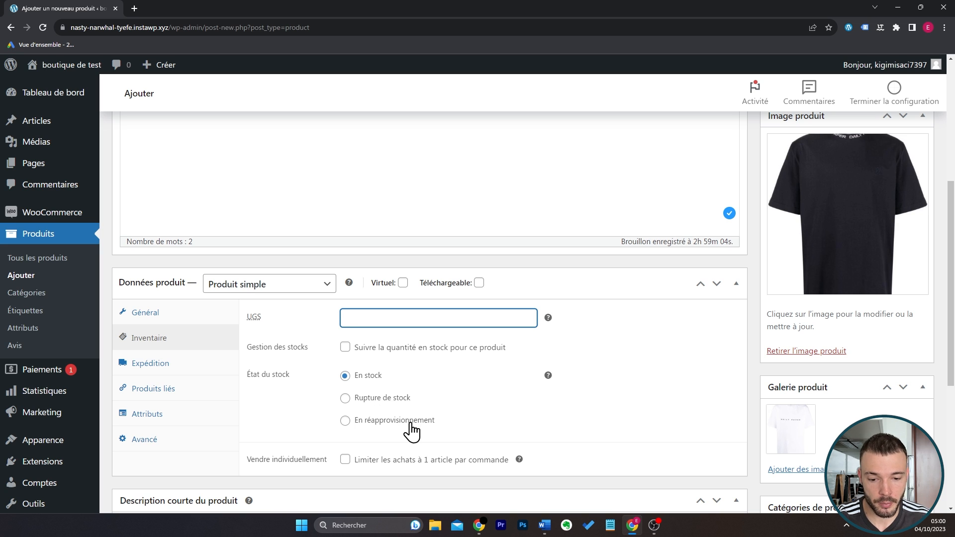
click(345, 348)
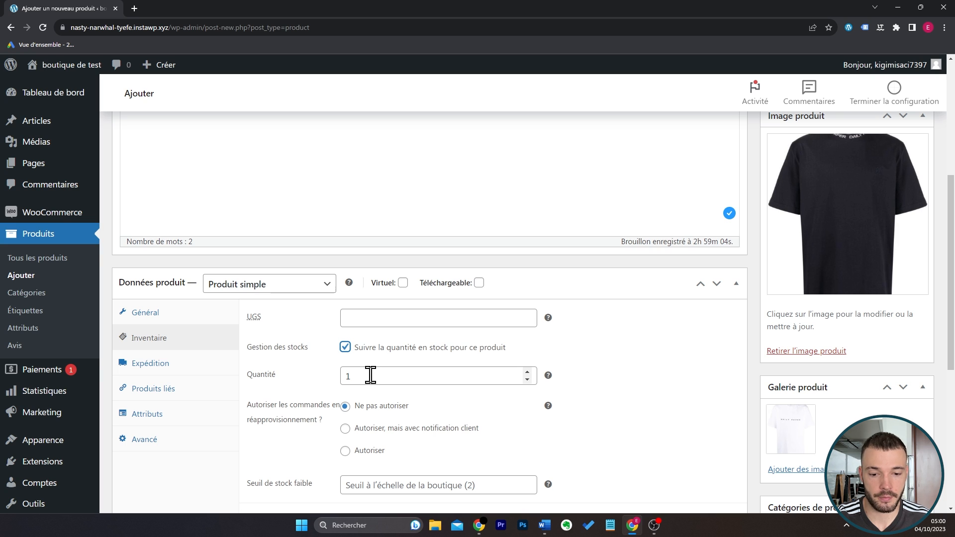
click(369, 375)
drag(369, 376, 322, 376)
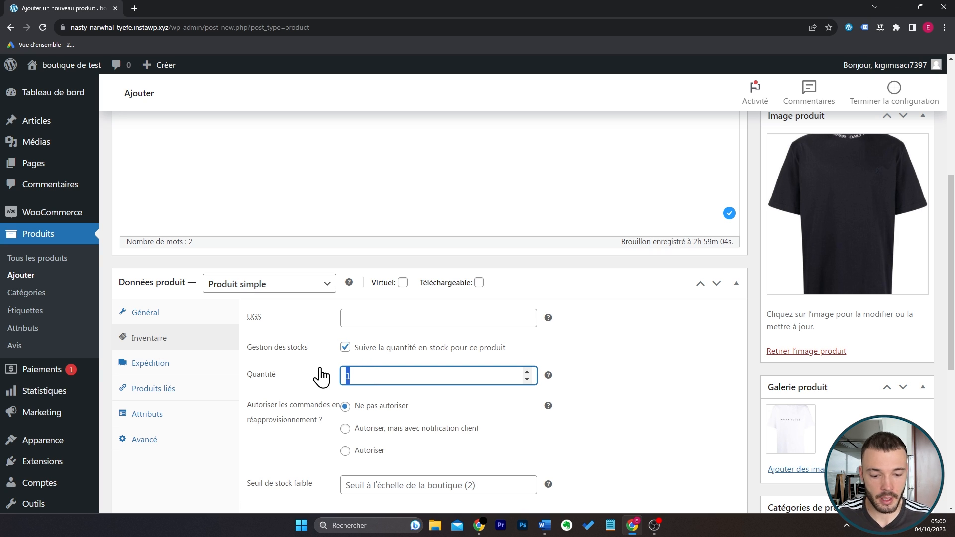
click(627, 362)
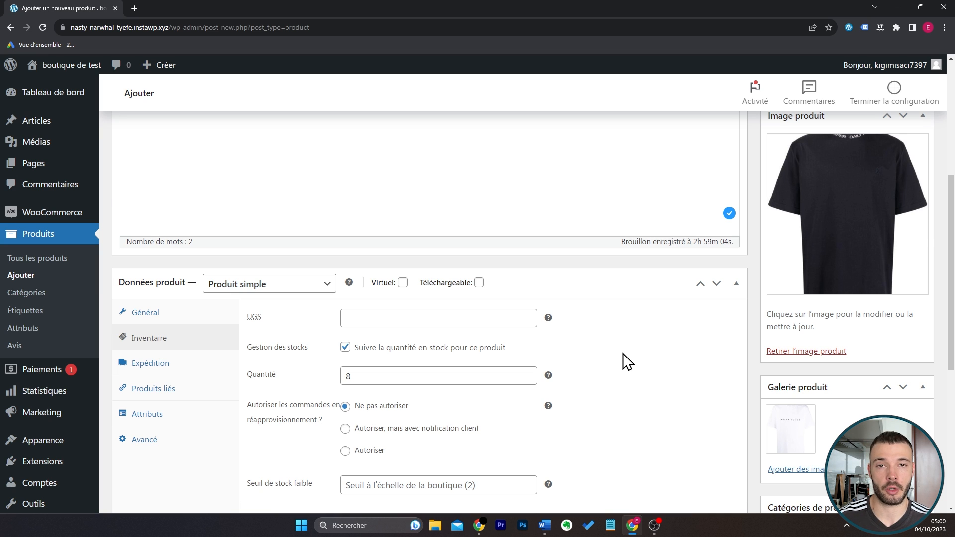
Examine the one-item-per-order purchase limit option, the product's shipping settings and the available shipping classes.
scroll(628, 362, down, 1)
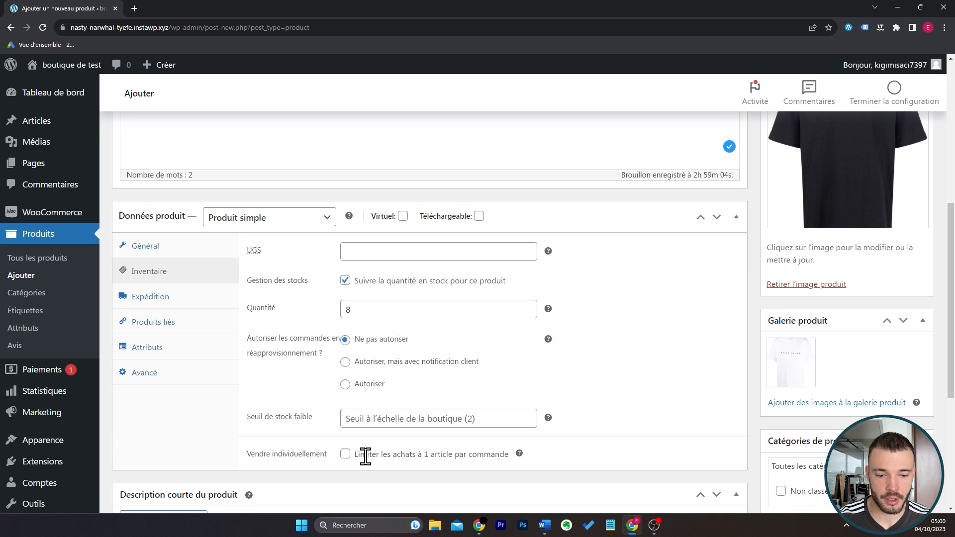
drag(354, 456, 503, 451)
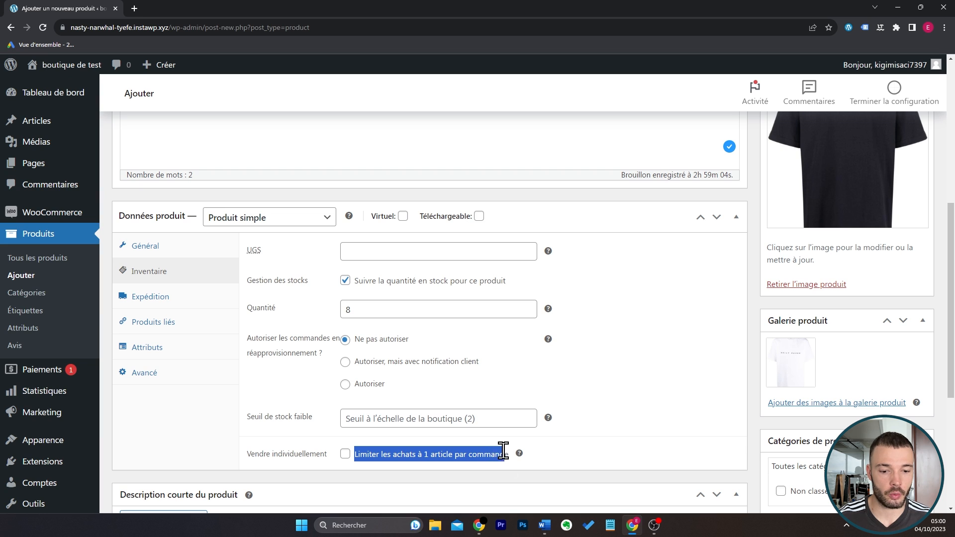
click(590, 450)
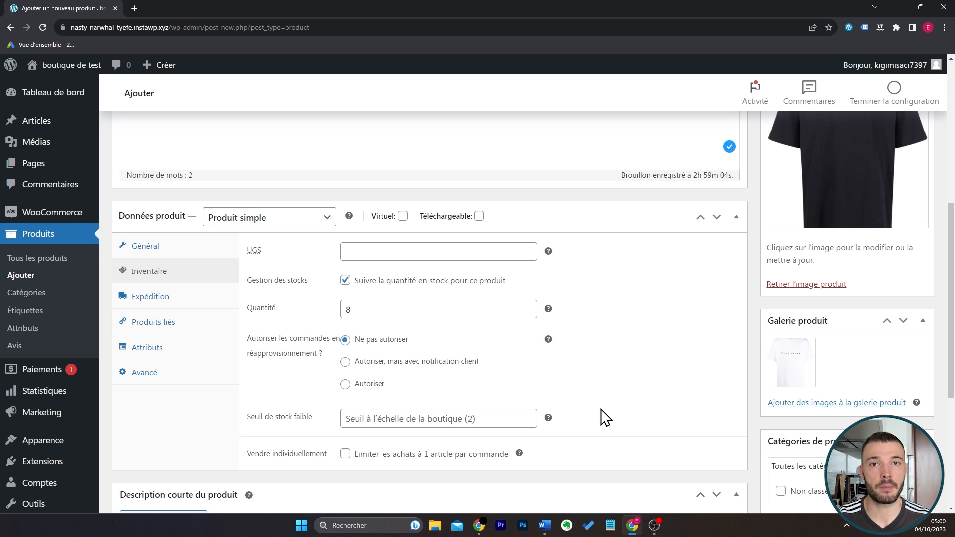
click(150, 297)
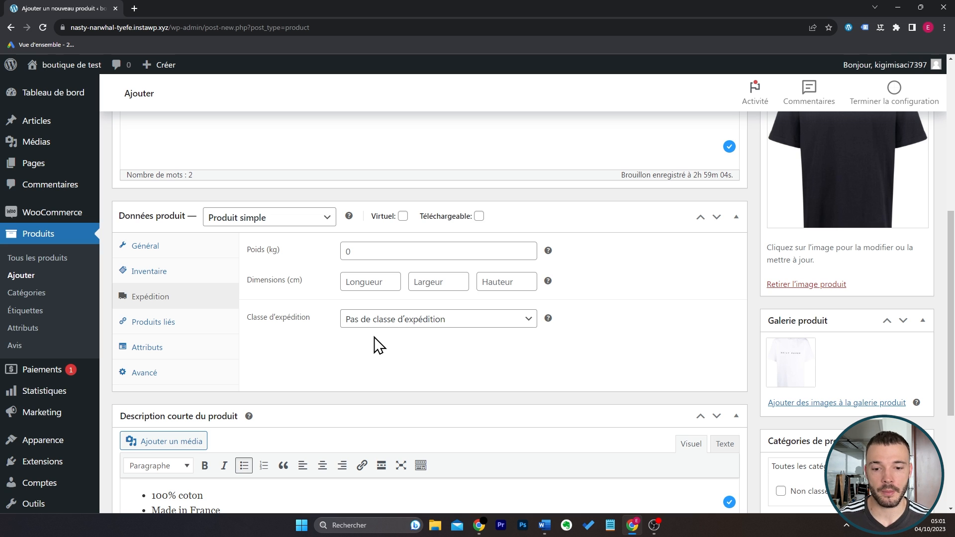
click(395, 322)
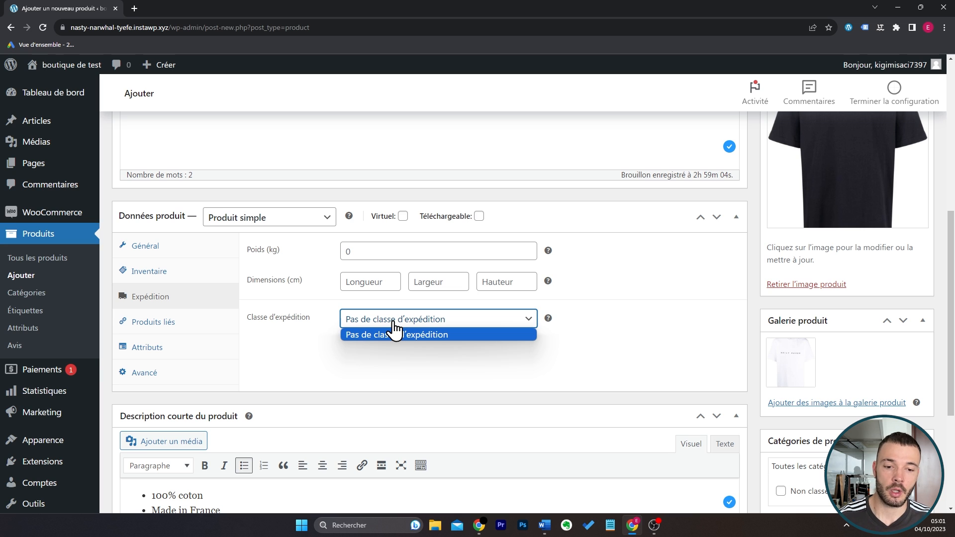
click(395, 333)
click(410, 359)
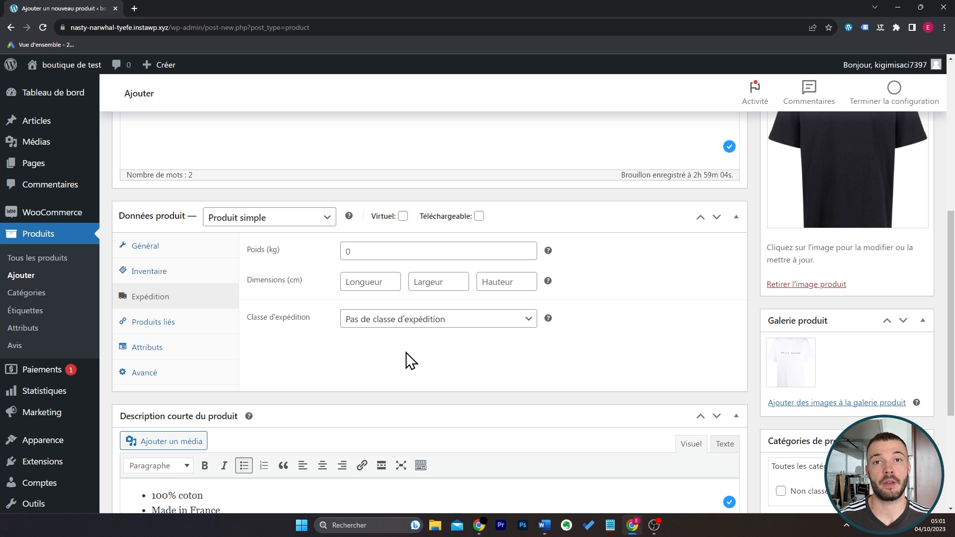
Search for "t-shirt bleu" as a suggested product in the linked products settings.
click(201, 325)
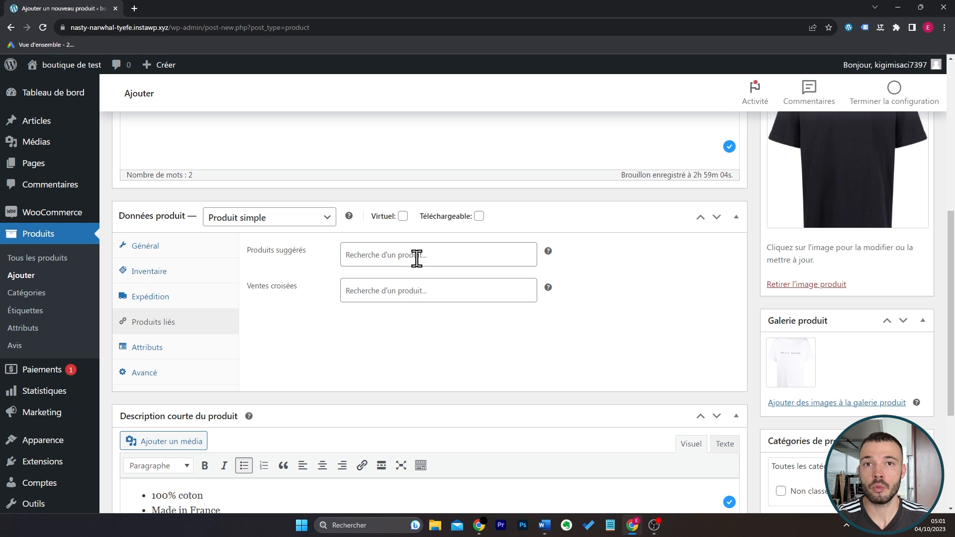
click(412, 290)
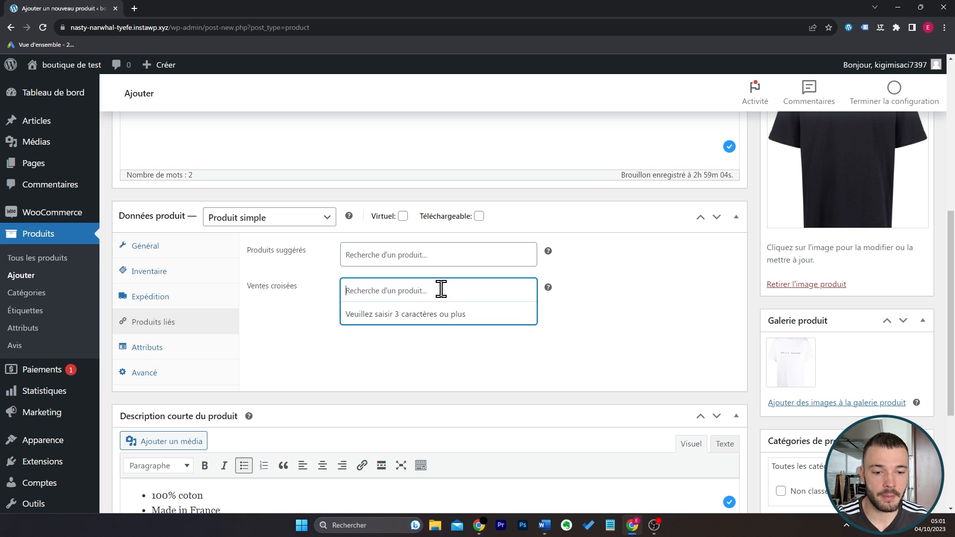
click(588, 307)
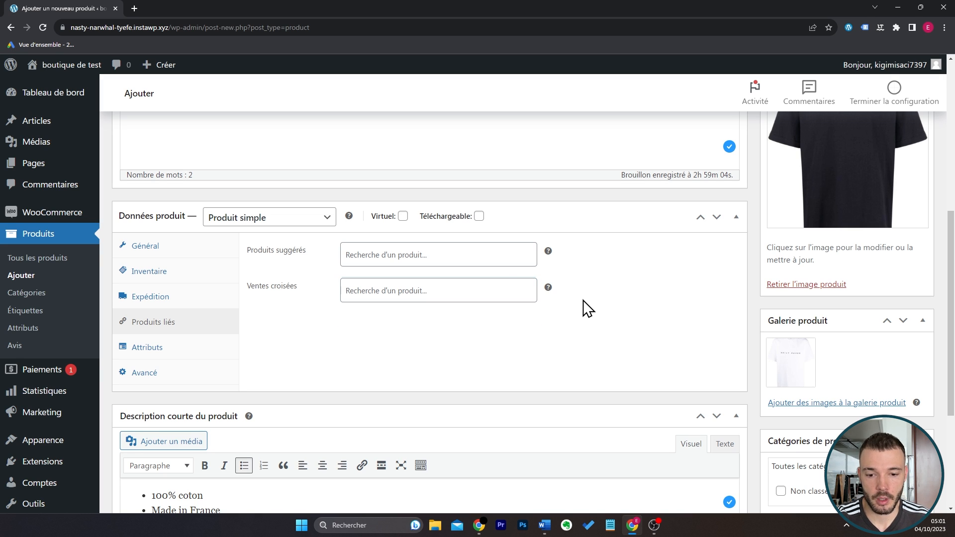
click(500, 257)
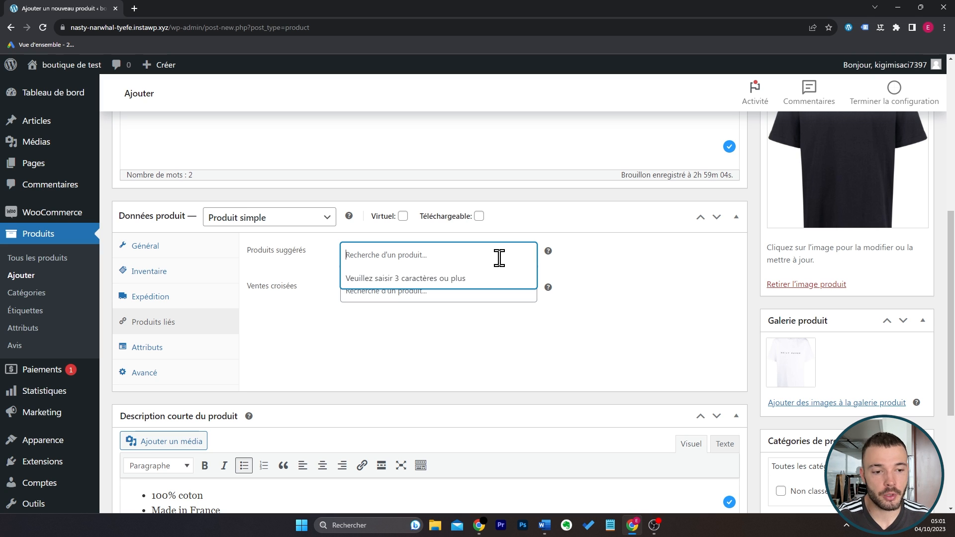
text(t-shirt bleu)
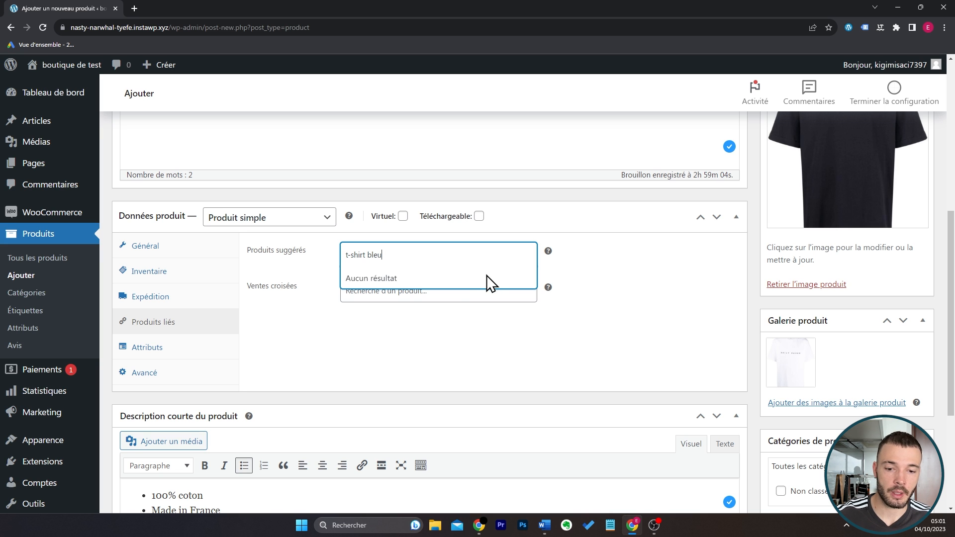
Add a product attribute named "Matière", fill in its value and save the attributes.
click(148, 347)
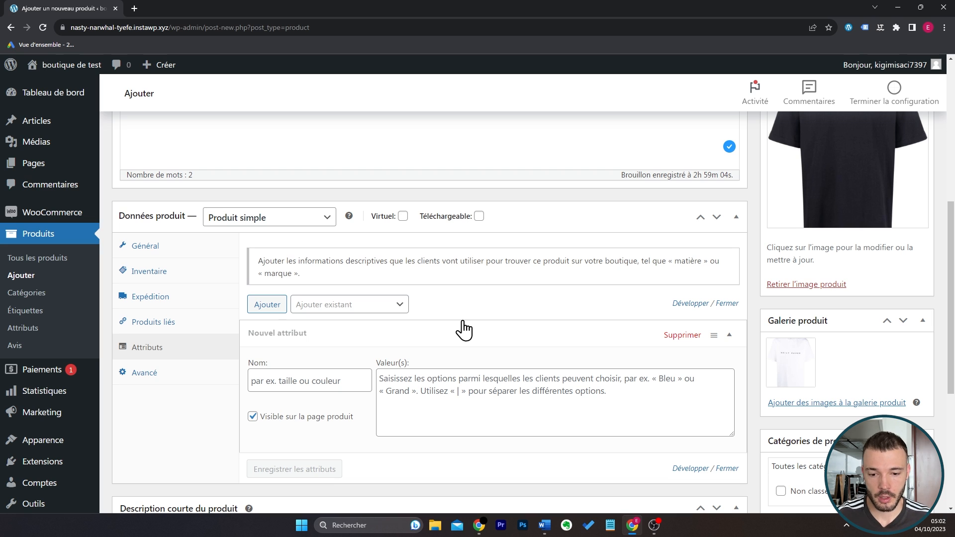
click(345, 386)
text(Matière)
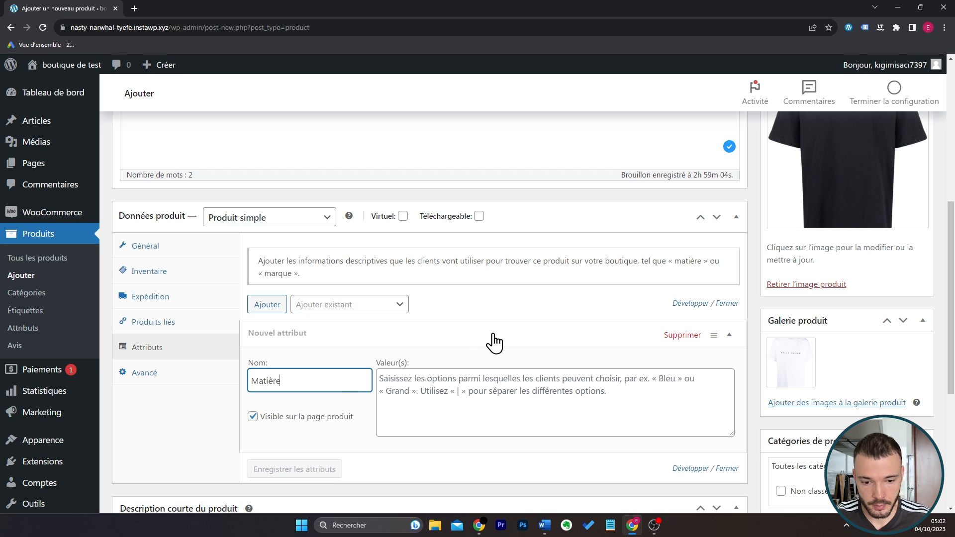
click(495, 387)
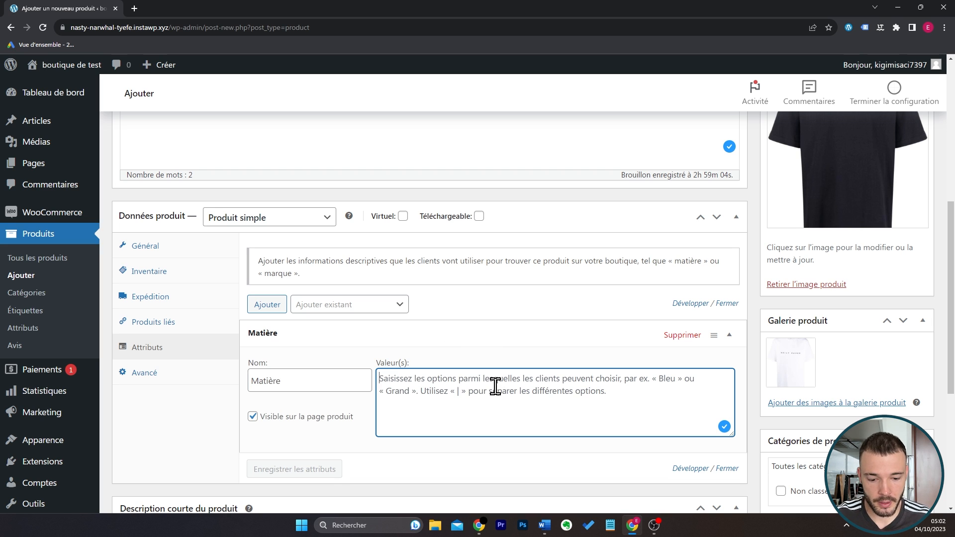
text(Coton)
click(315, 470)
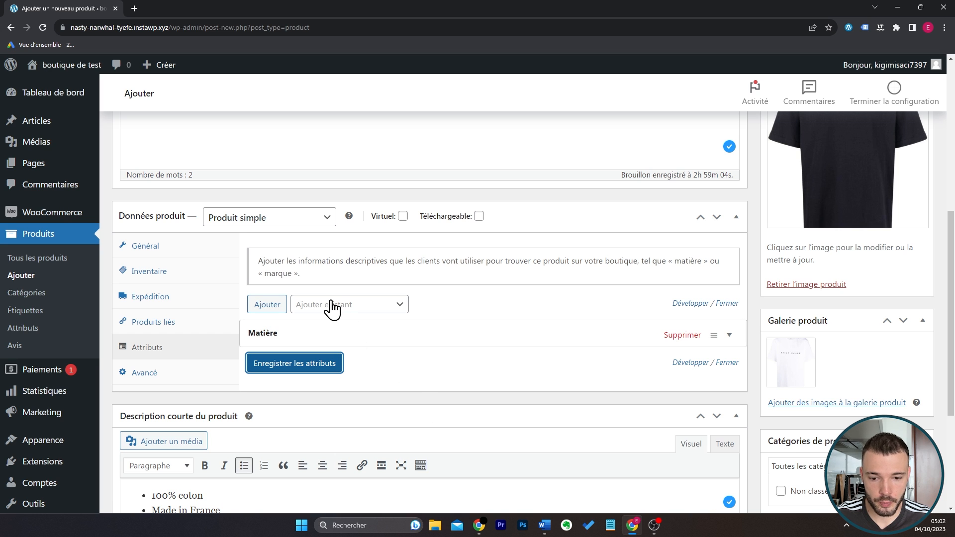
Add a second product attribute named "Couleur" with the value "Noir ou Blanc" and save the attributes.
click(271, 304)
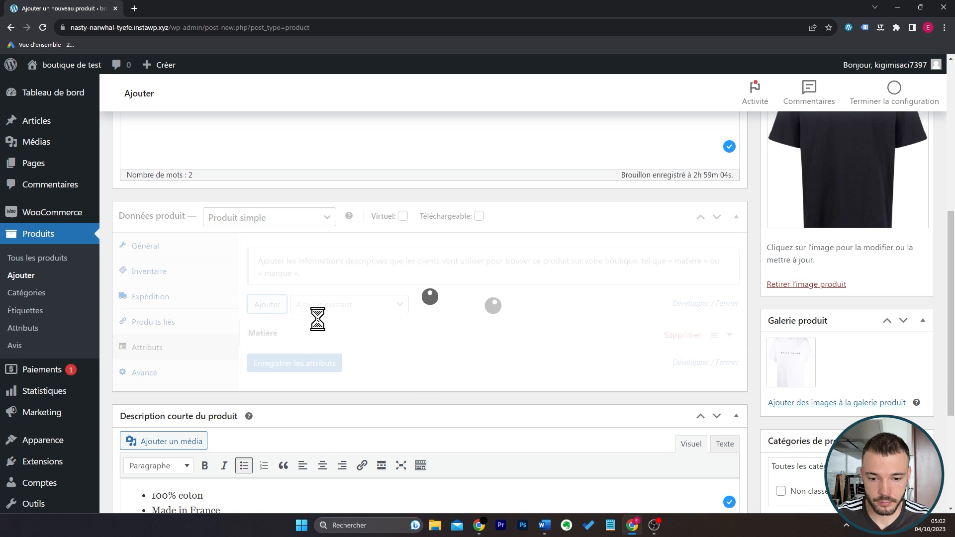
click(330, 404)
scroll(454, 346, down, 2)
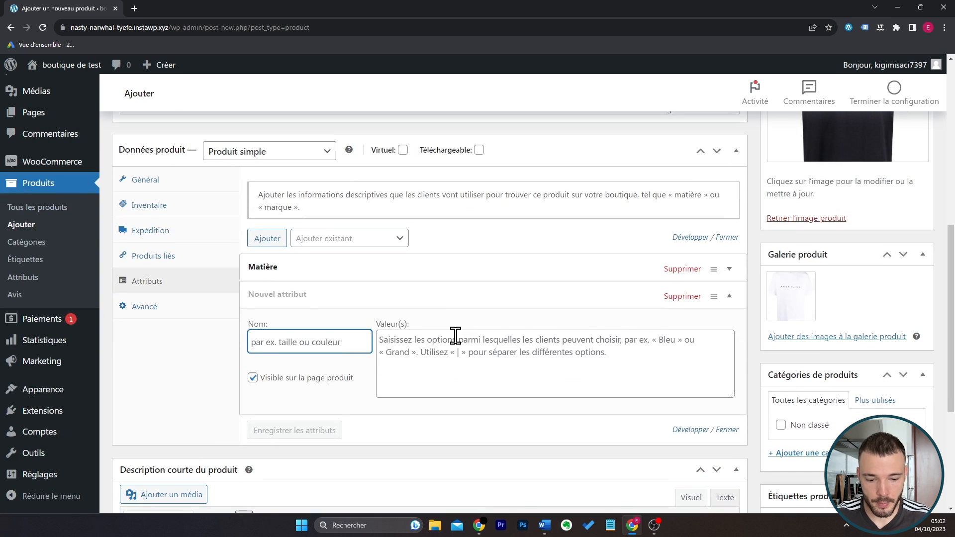
text(Couleur)
click(455, 337)
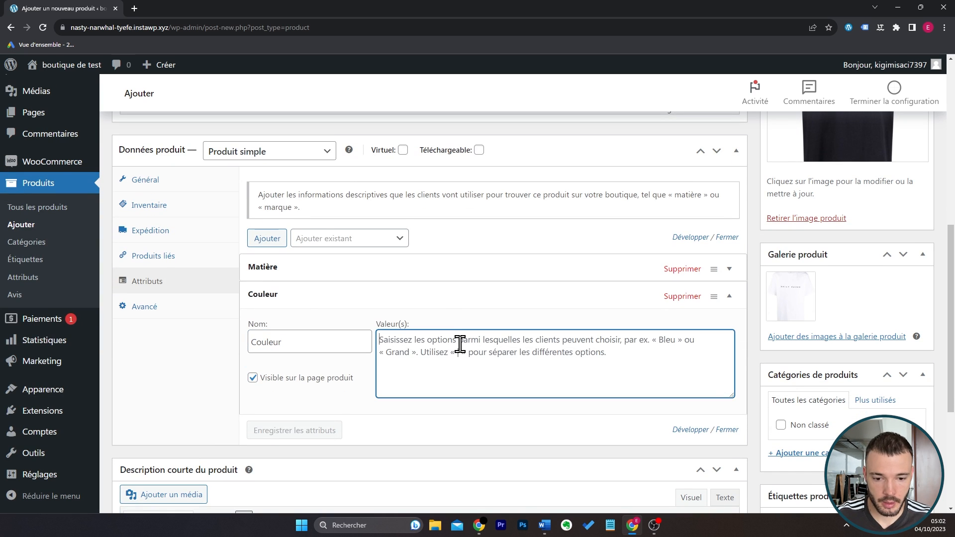
text(Noir ou Blanc)
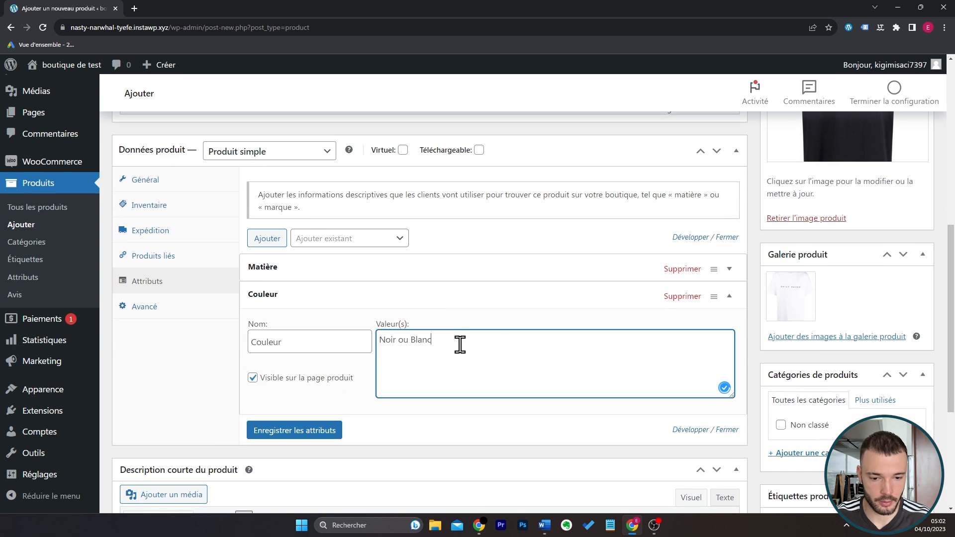
click(326, 431)
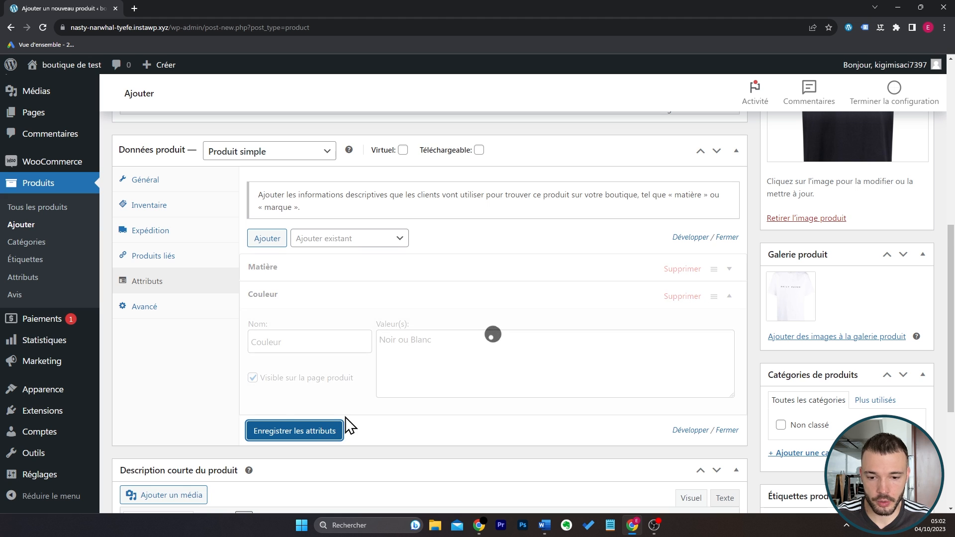
Show the fields for adding a new product category.
scroll(667, 297, down, 1)
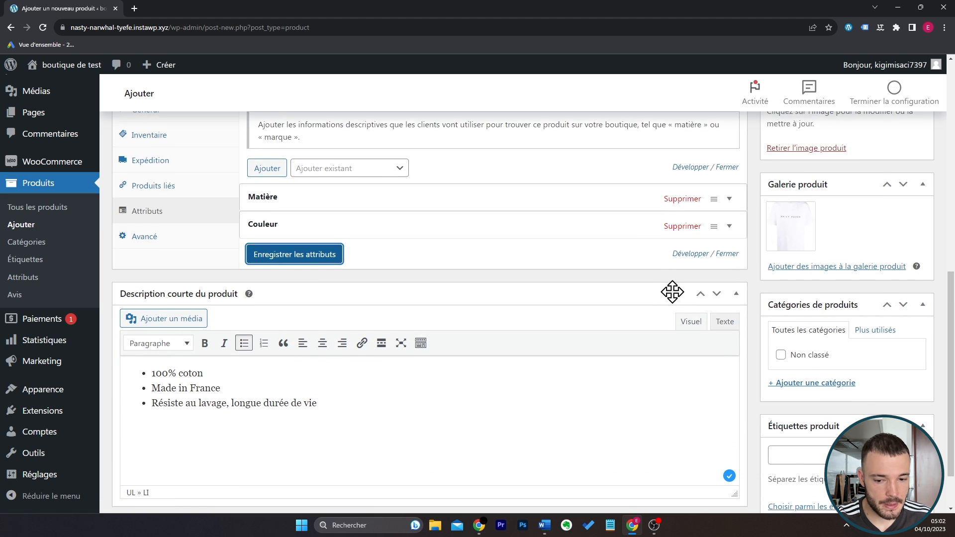
scroll(672, 288, down, 1)
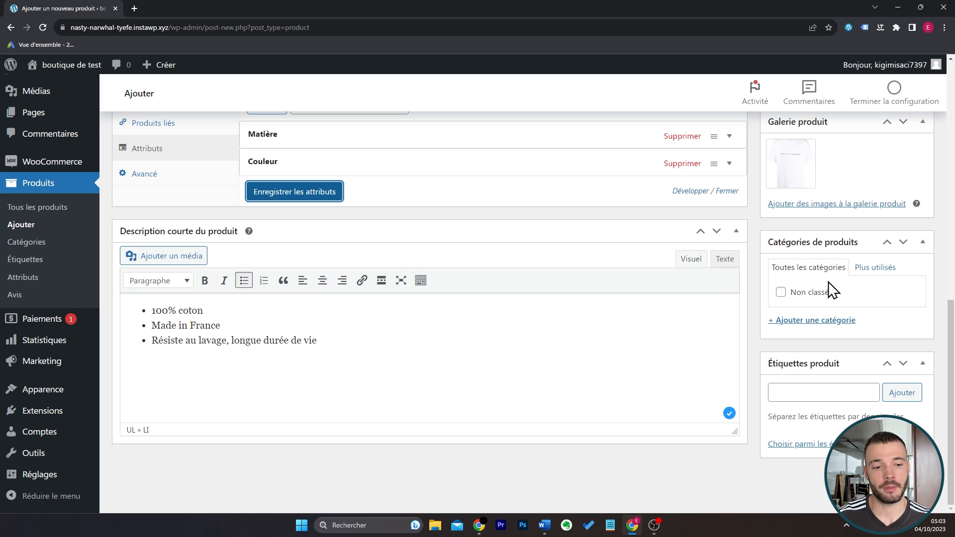
click(831, 322)
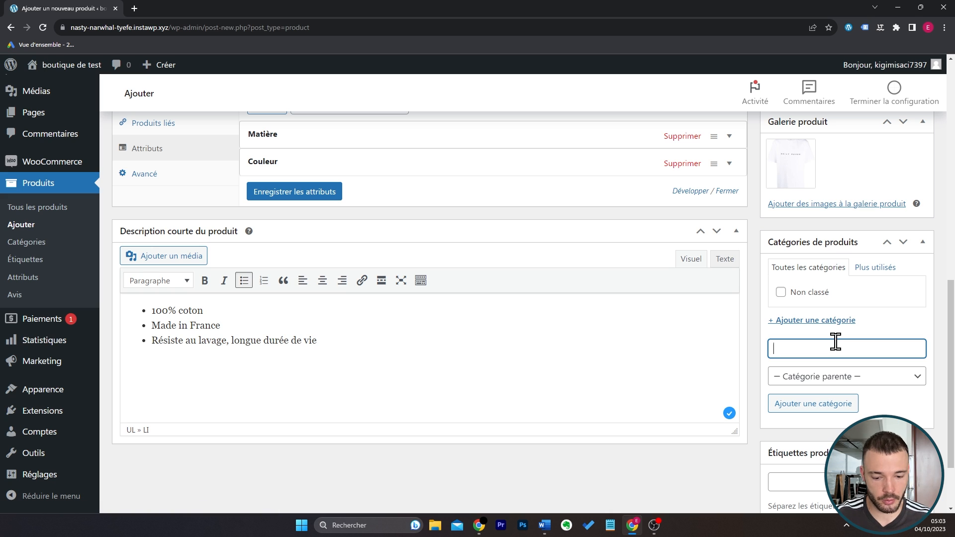
text(T-shirt)
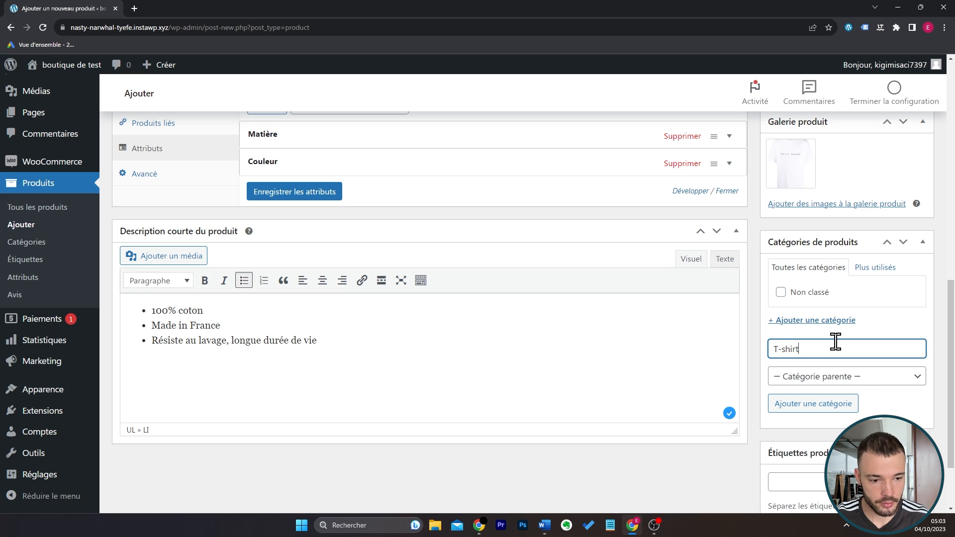
click(868, 382)
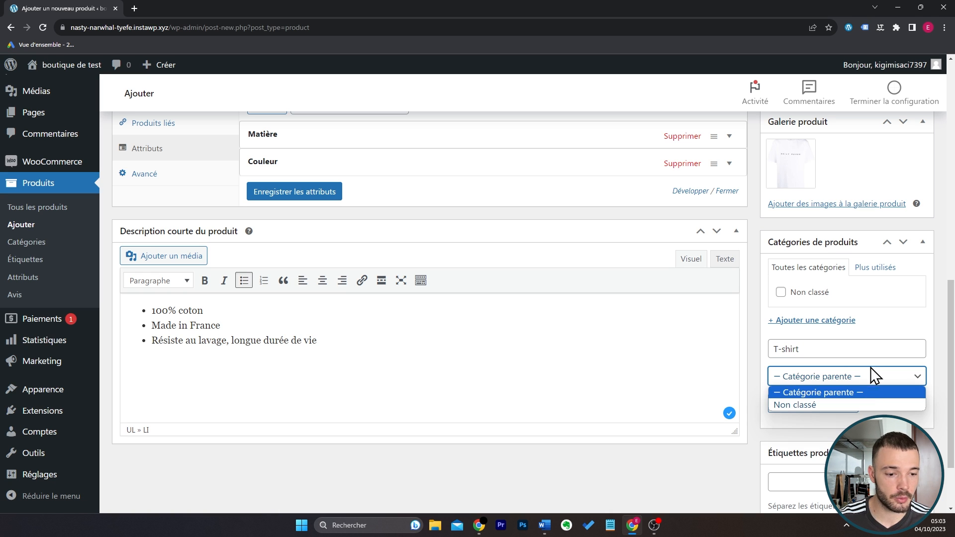
click(870, 378)
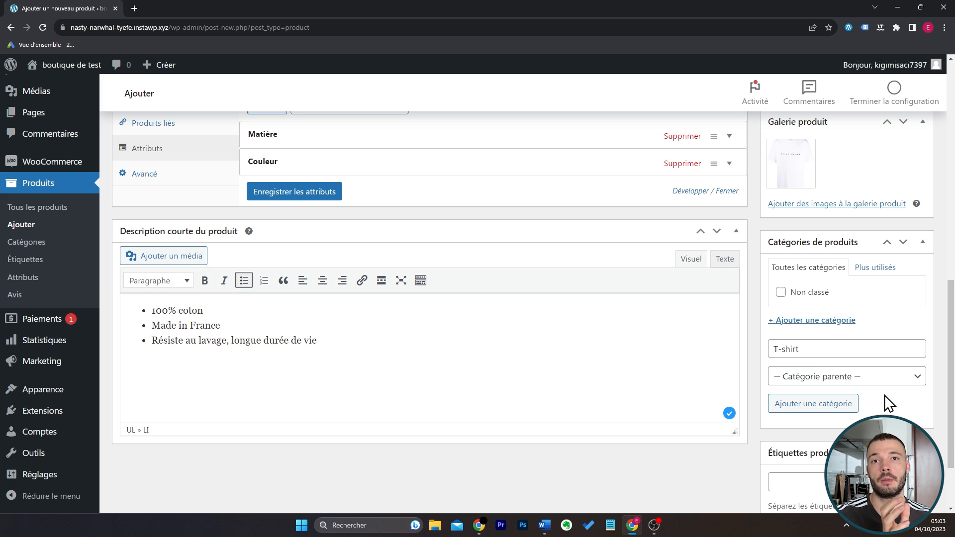
Create the product category "Homme" without a parent category.
triple_click(847, 348)
text(Hom)
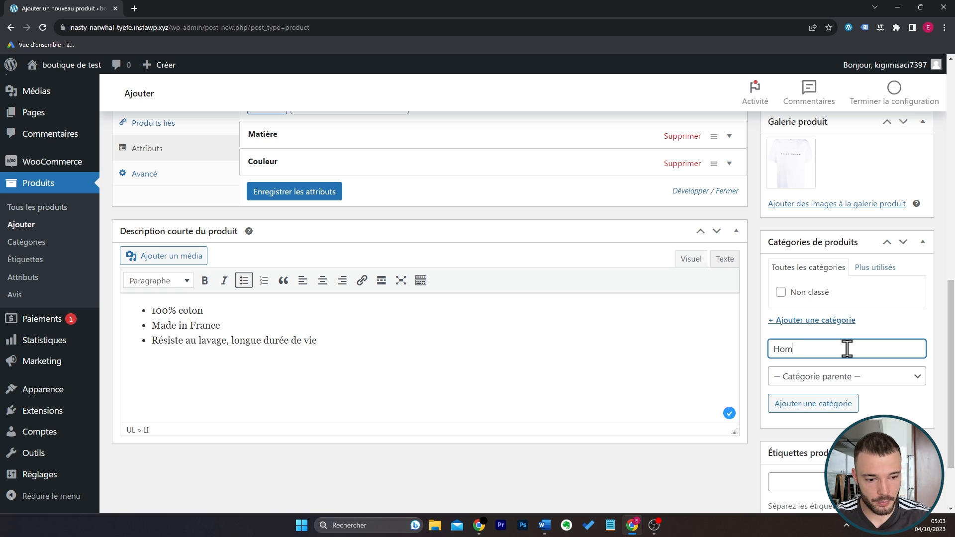
text(me)
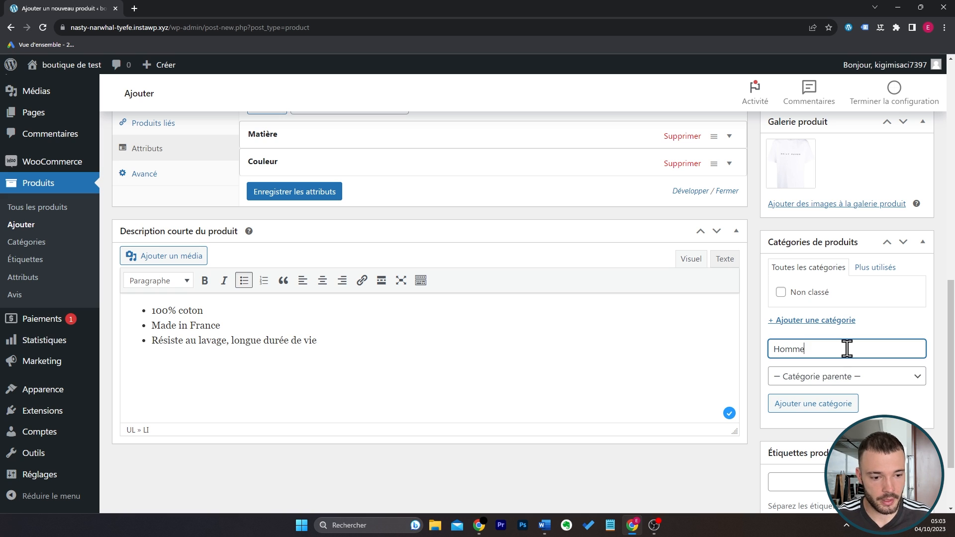
click(850, 398)
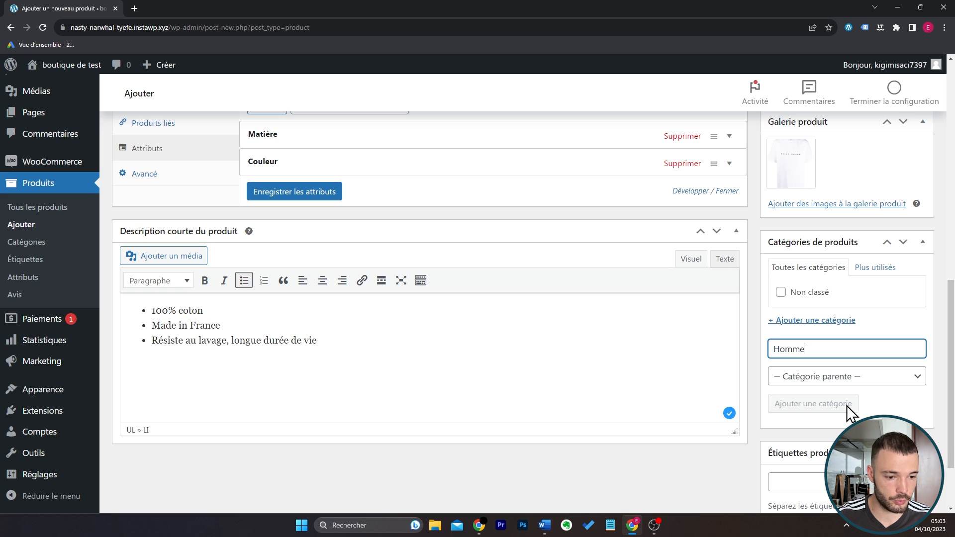
Create the product category "T-shirt" as a subcategory of "Homme".
click(863, 362)
text(T-shirt)
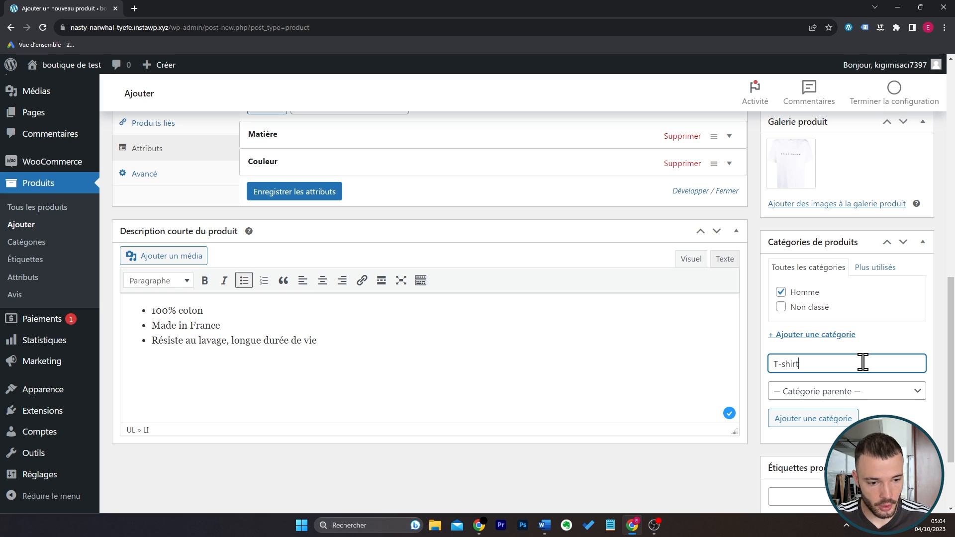
click(869, 393)
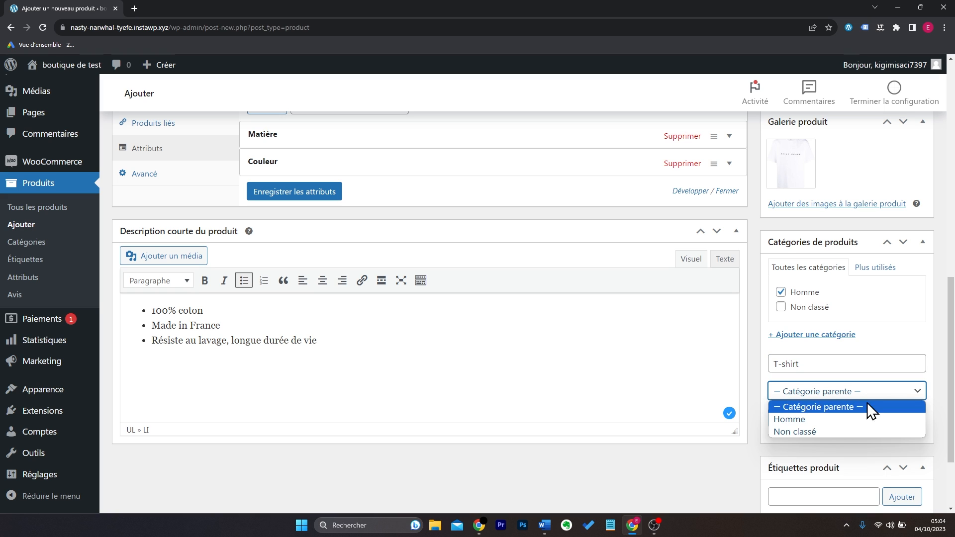
click(843, 421)
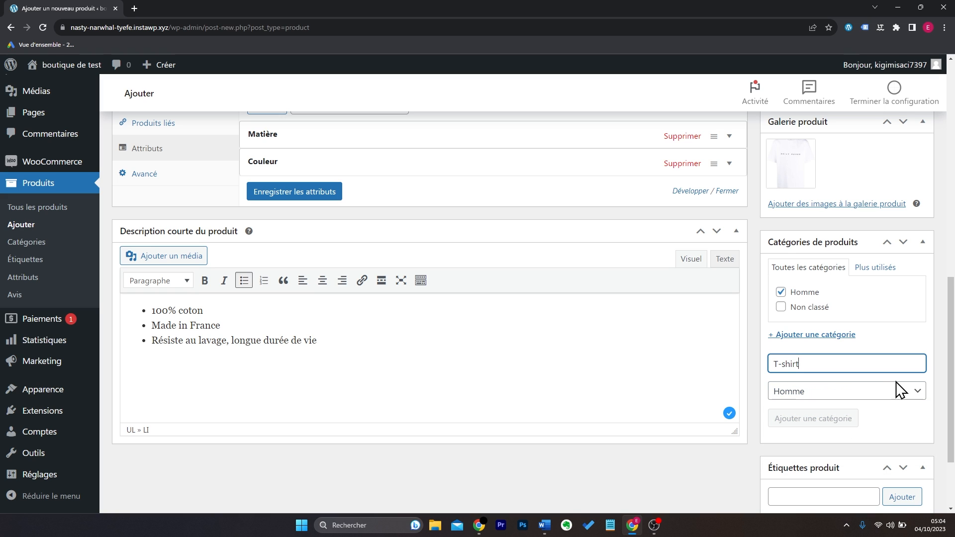
click(813, 418)
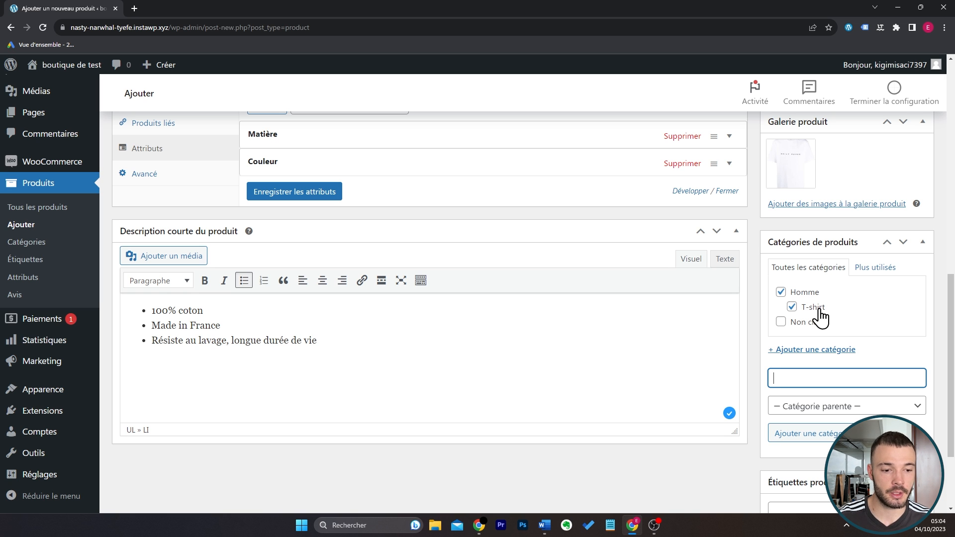
Publish the product and view its store page in a new browser tab.
scroll(756, 376, up, 10)
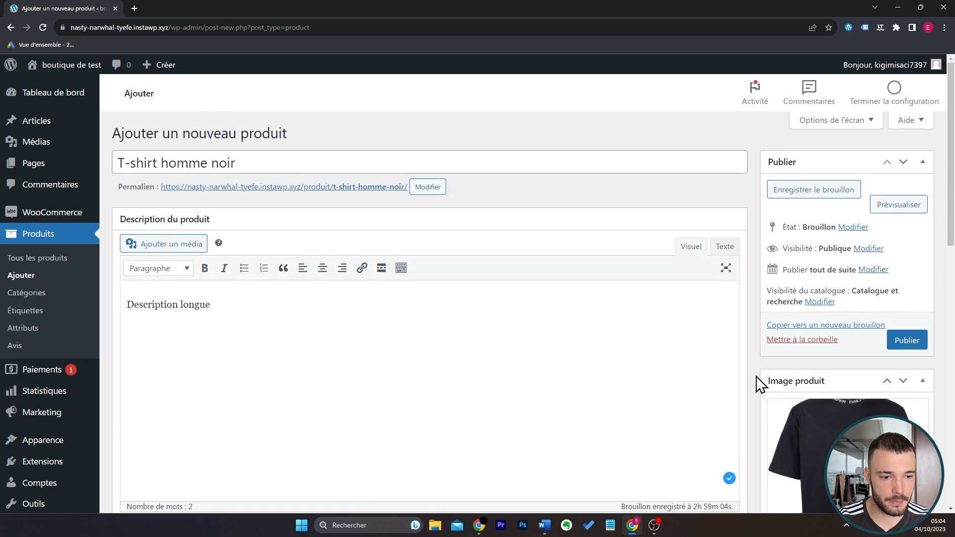
click(906, 341)
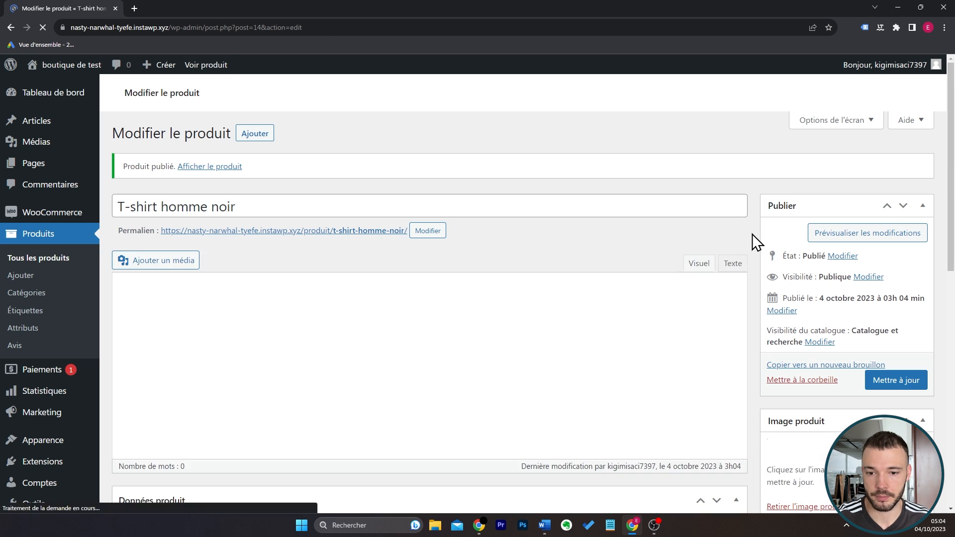
middle_click(206, 66)
click(181, 8)
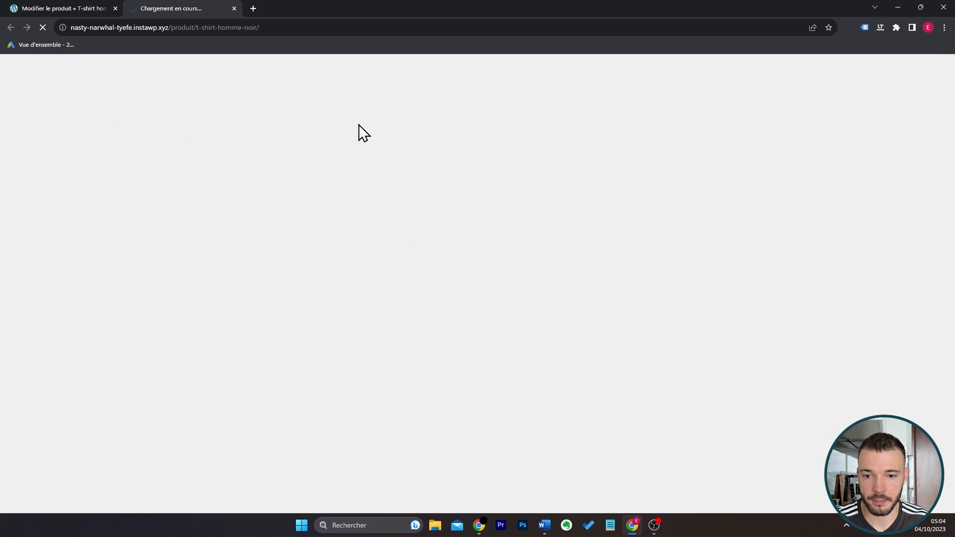
Examine the published product page and display the white T-shirt image from the gallery.
scroll(830, 254, down, 1)
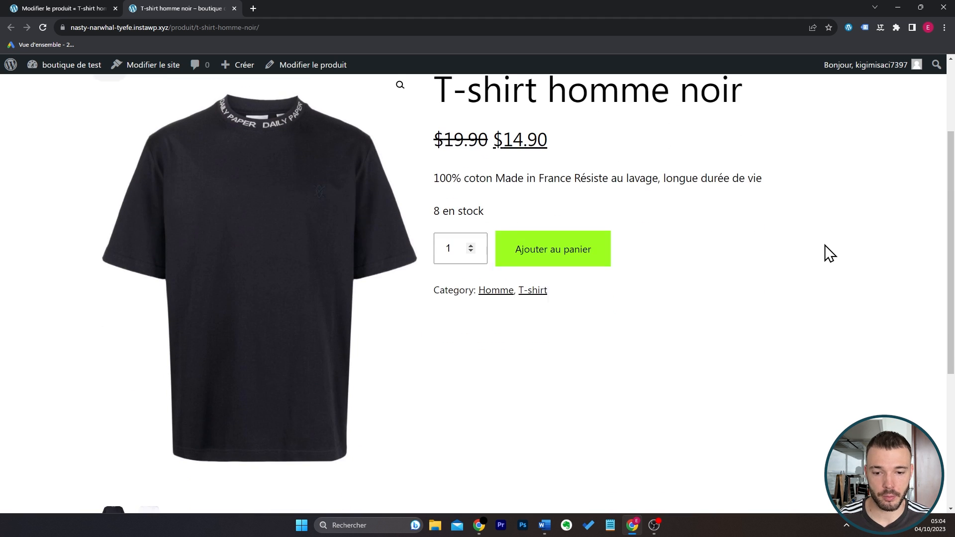
scroll(738, 315, up, 1)
scroll(647, 268, down, 4)
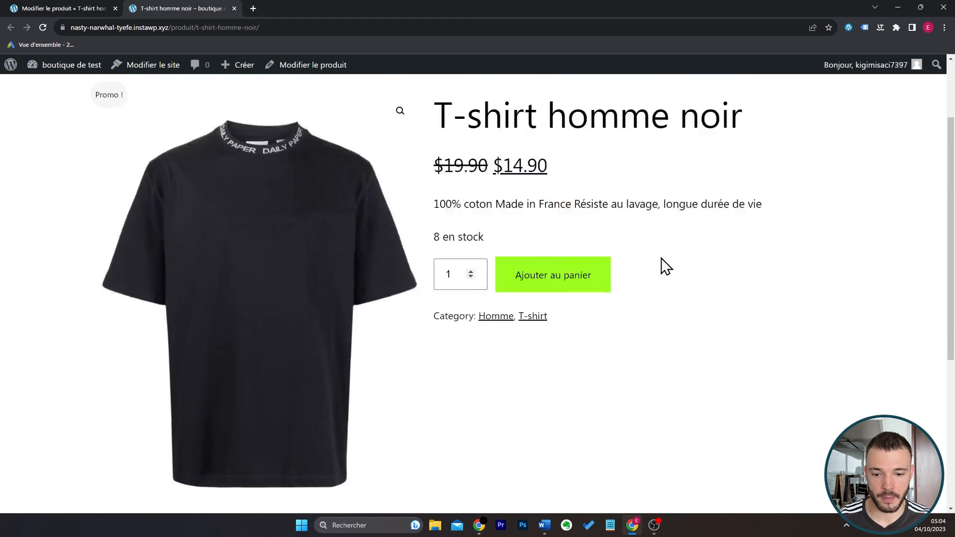
click(150, 388)
scroll(546, 354, up, 4)
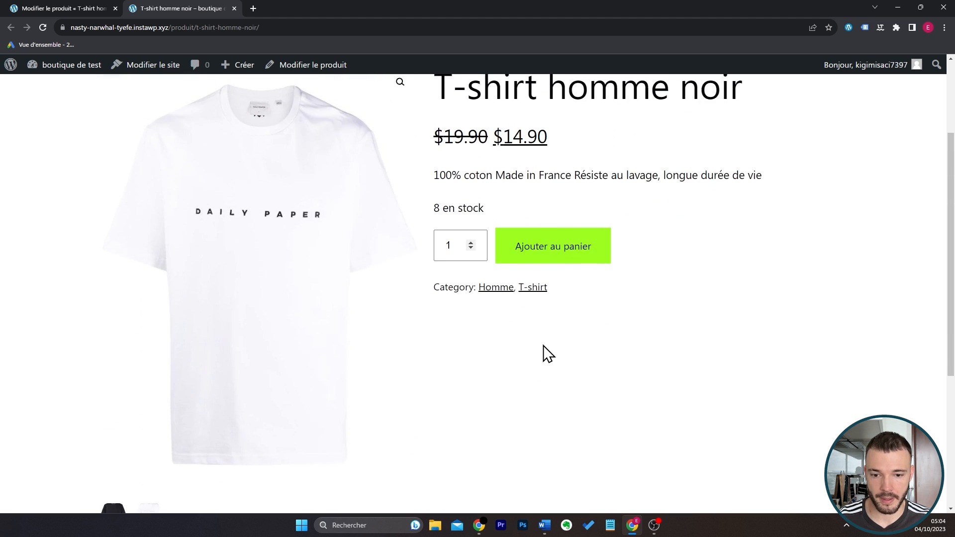
Examine the prices and the short description on the product page.
drag(443, 165, 798, 188)
click(604, 211)
drag(496, 204, 550, 207)
click(435, 243)
drag(604, 242, 806, 249)
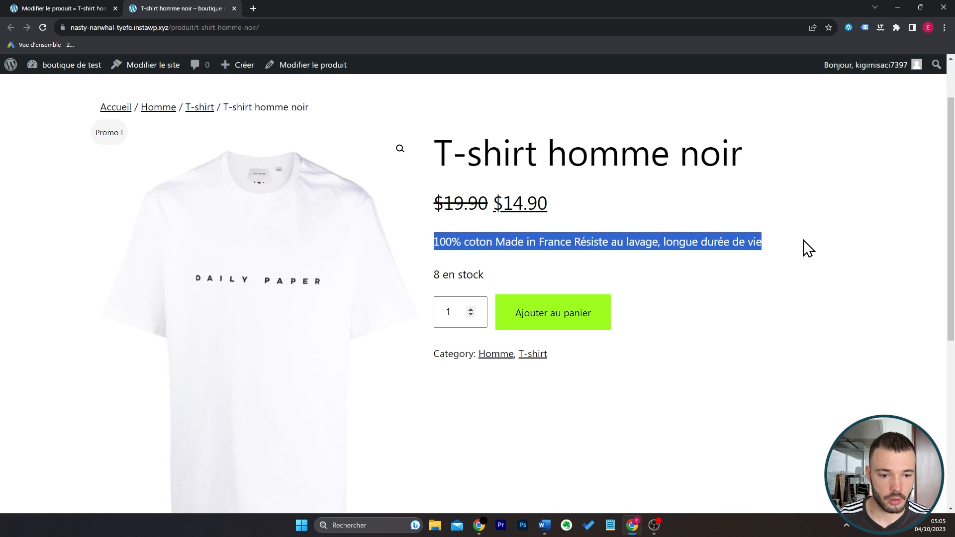
click(801, 248)
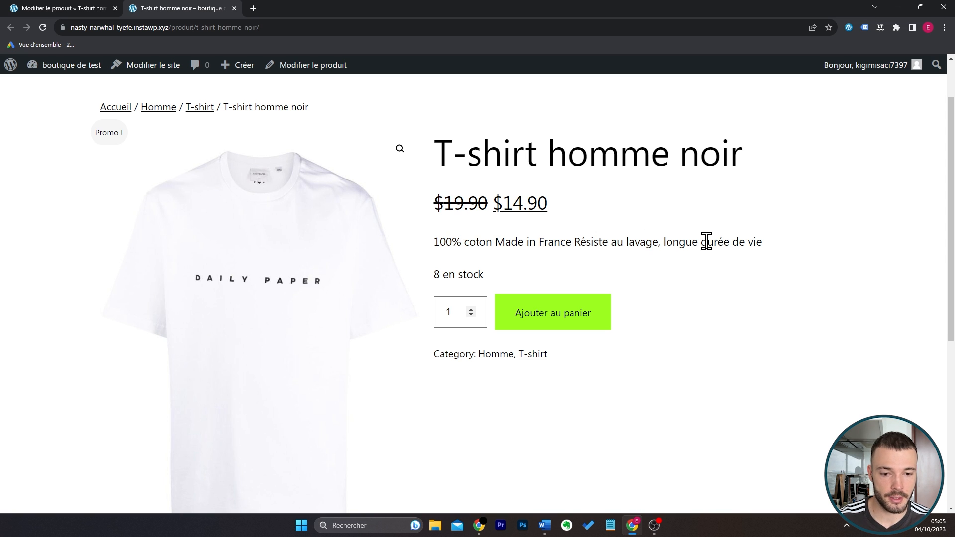
Check the stock line and the categories on the product page, and set the order quantity to 2.
drag(484, 275, 432, 274)
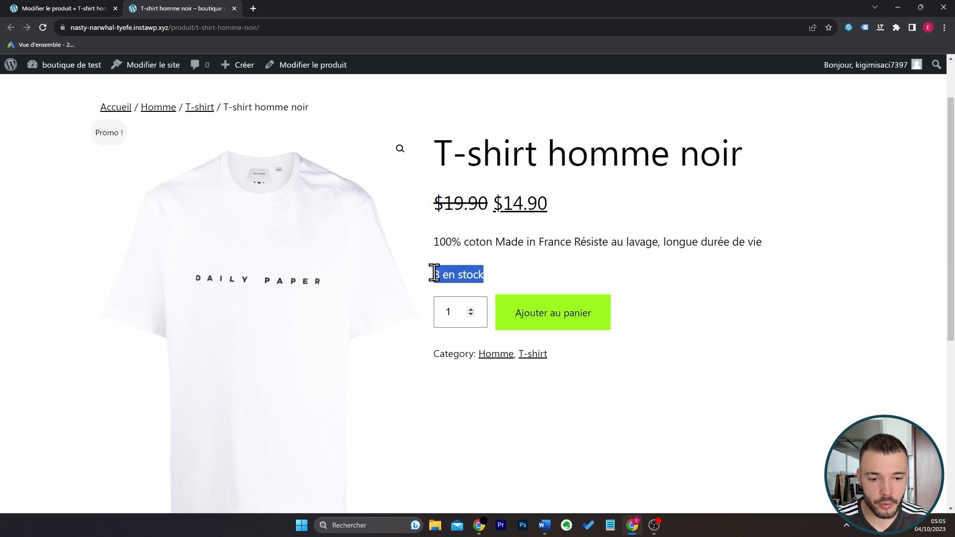
click(470, 309)
click(471, 309)
click(471, 315)
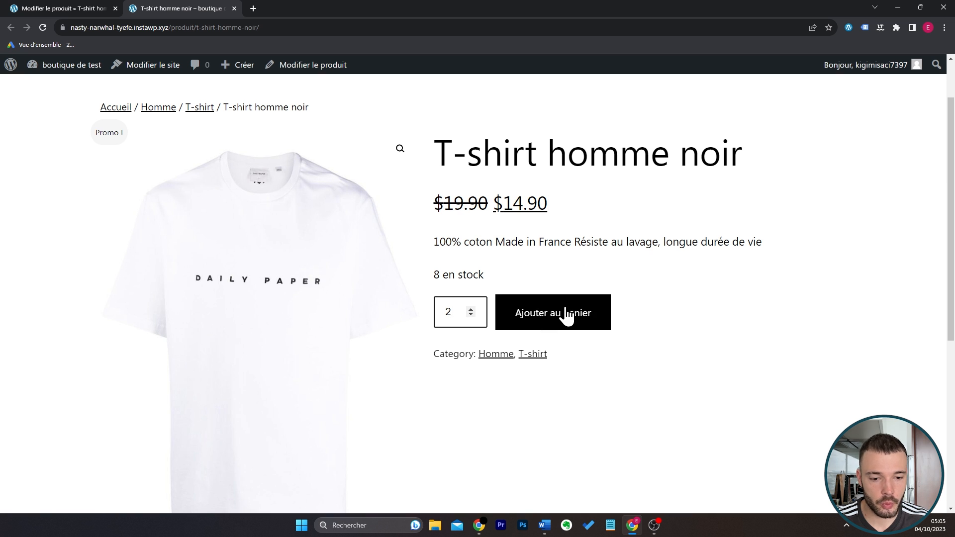
drag(554, 354, 432, 356)
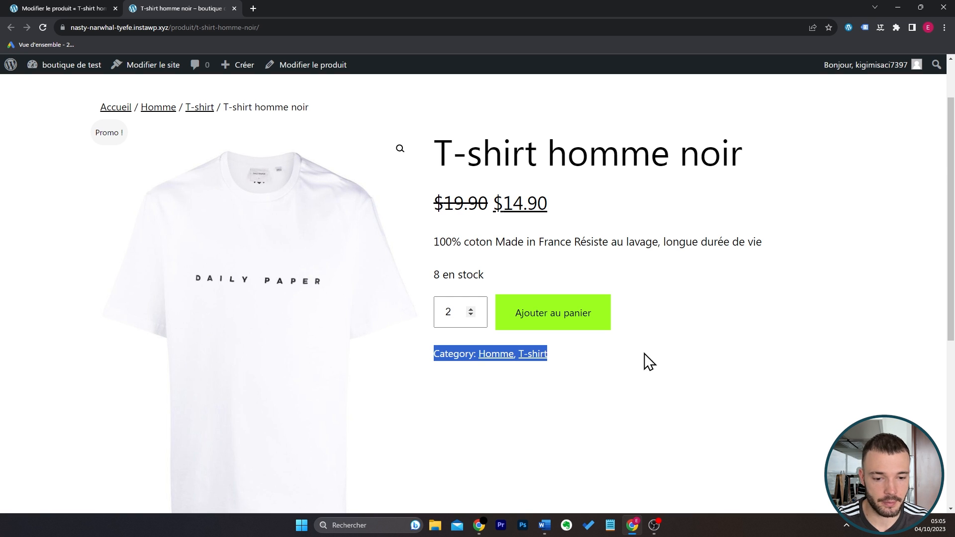
Examine the long description, the additional information and the reviews section on the product page.
scroll(766, 278, down, 6)
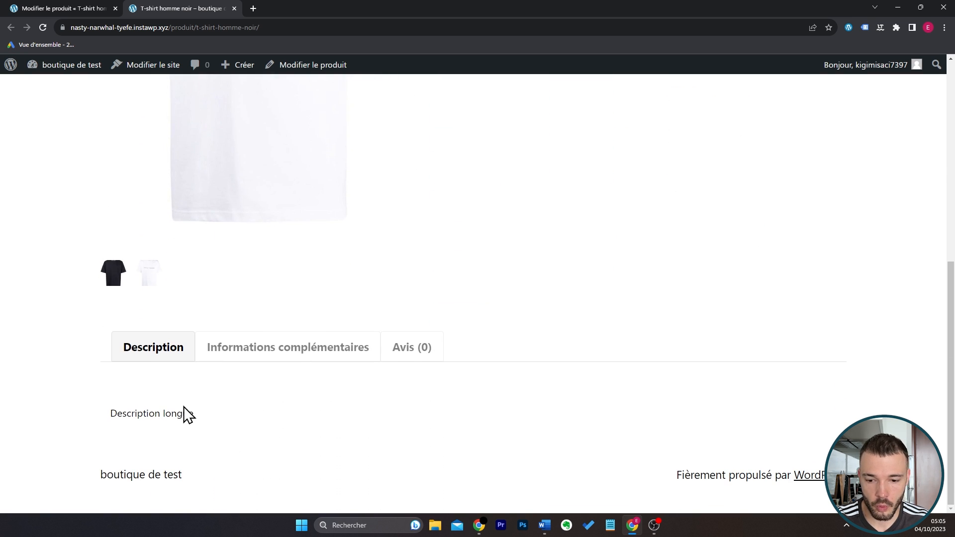
drag(104, 424, 214, 423)
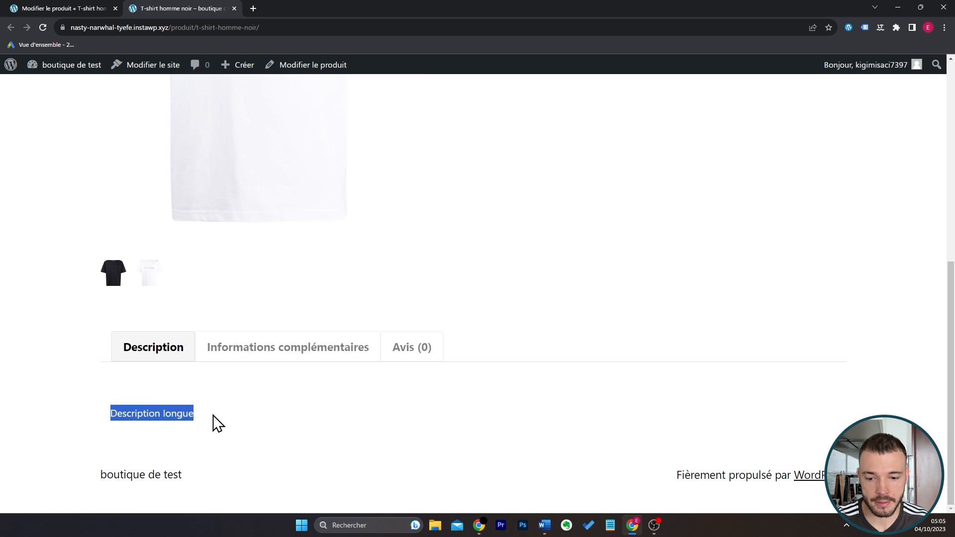
click(288, 355)
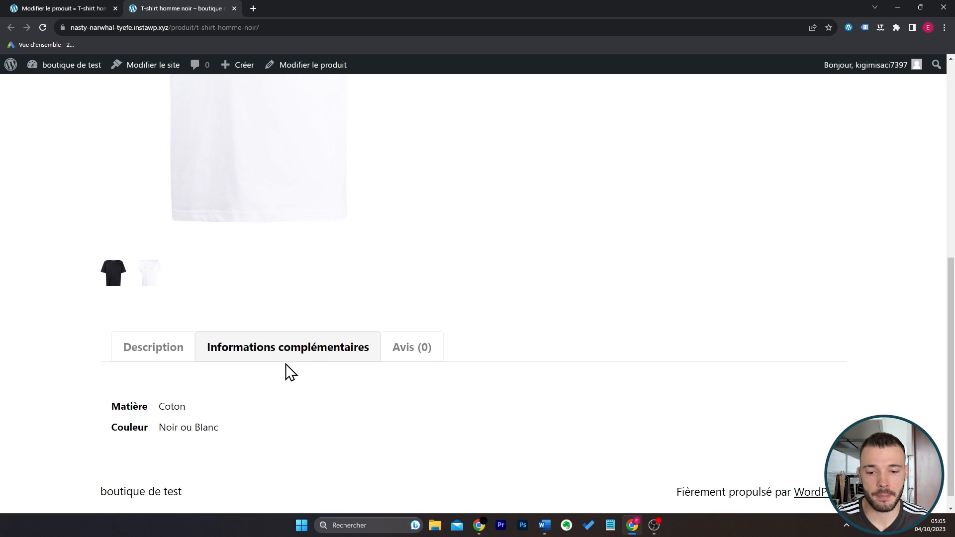
click(415, 353)
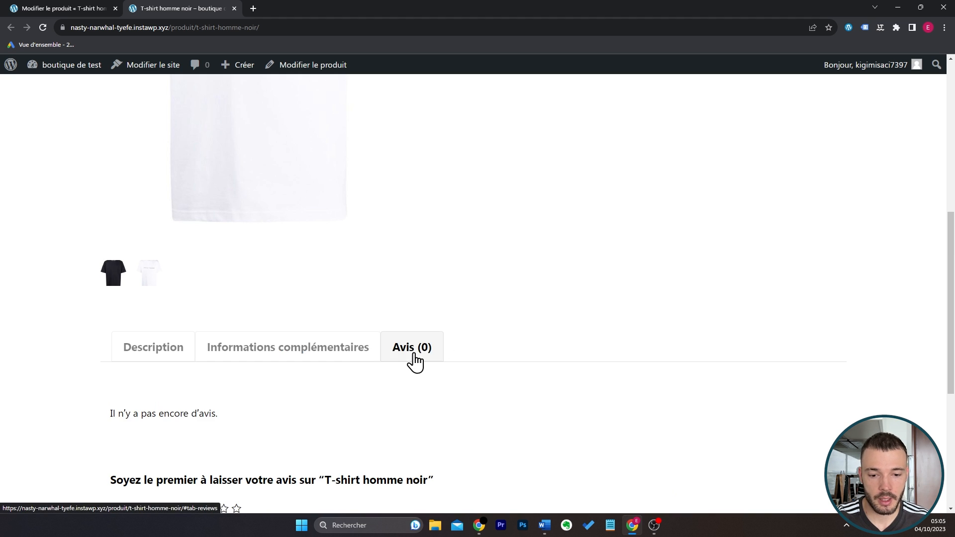
scroll(258, 422, down, 3)
scroll(547, 345, up, 10)
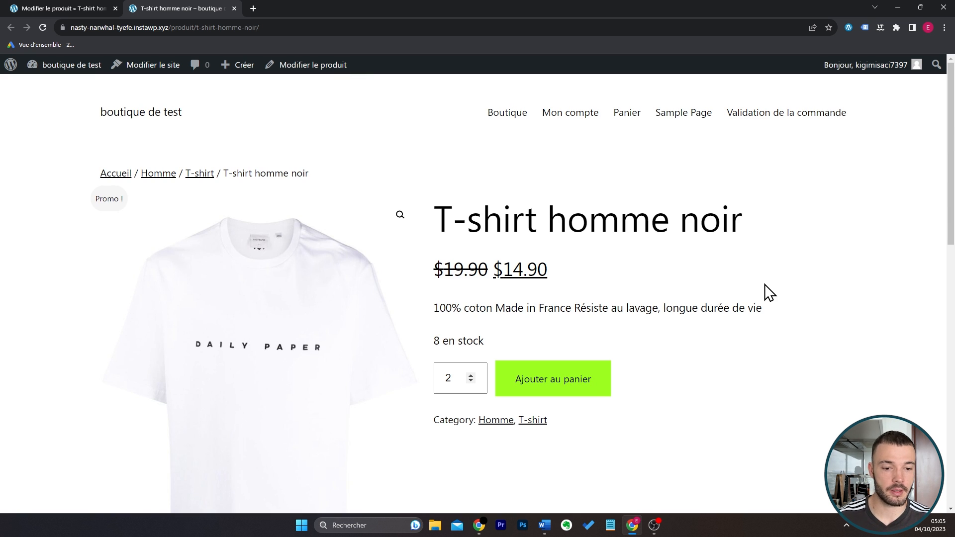
scroll(772, 363, down, 10)
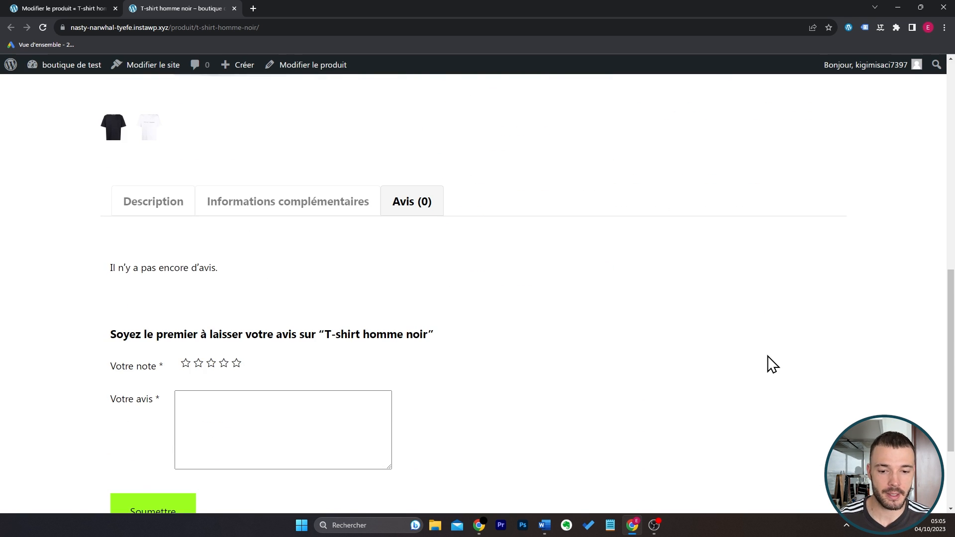
scroll(772, 364, up, 10)
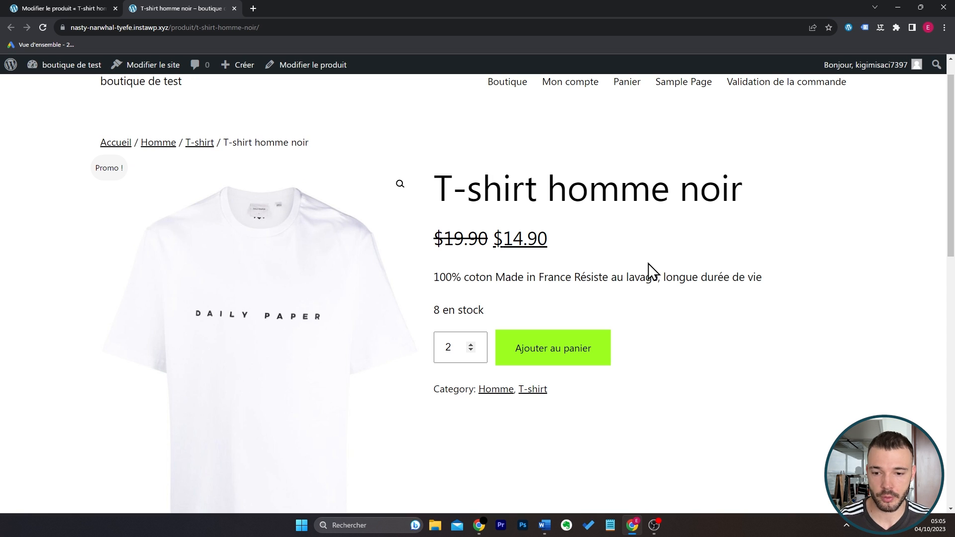
Return to the product editor, change the product type to Produit variable and turn off stock quantity tracking.
click(22, 2)
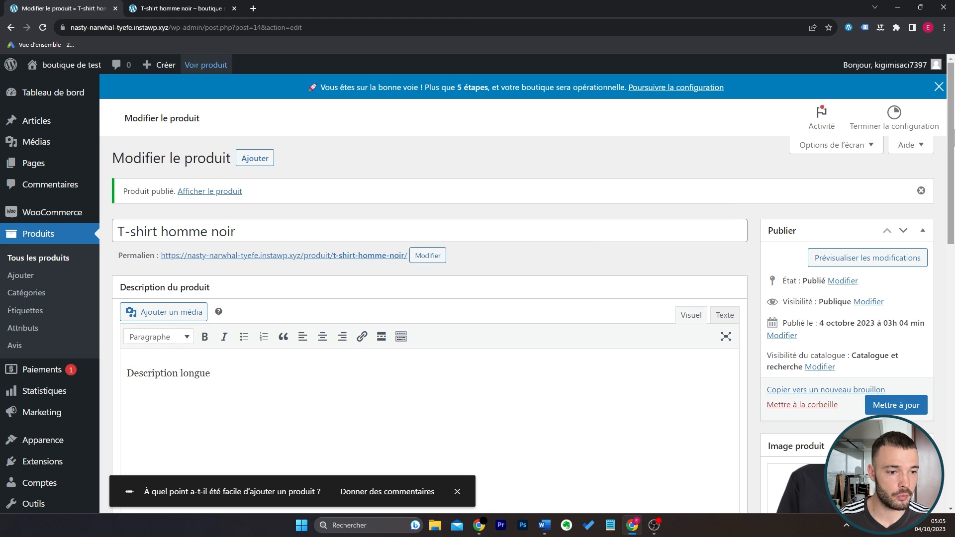
scroll(556, 254, down, 8)
scroll(652, 311, up, 1)
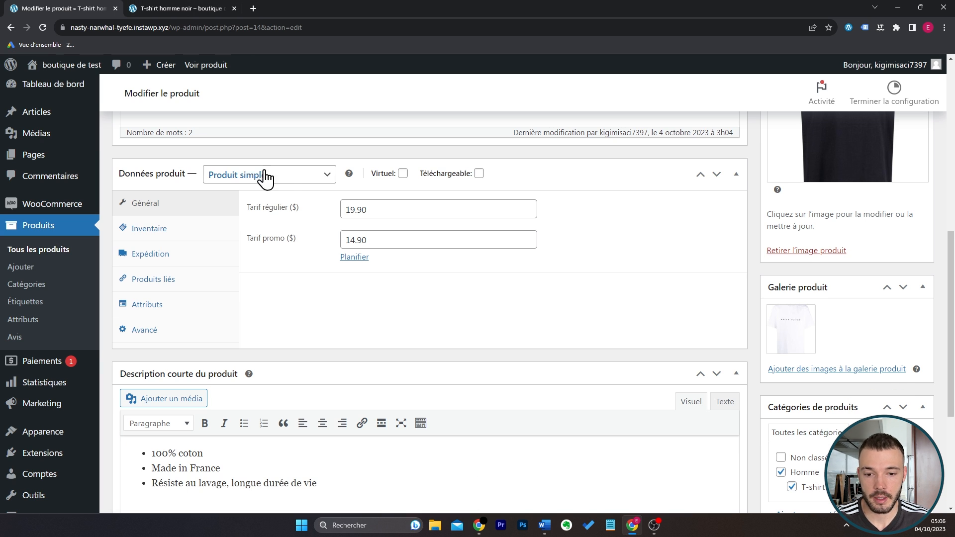
click(296, 179)
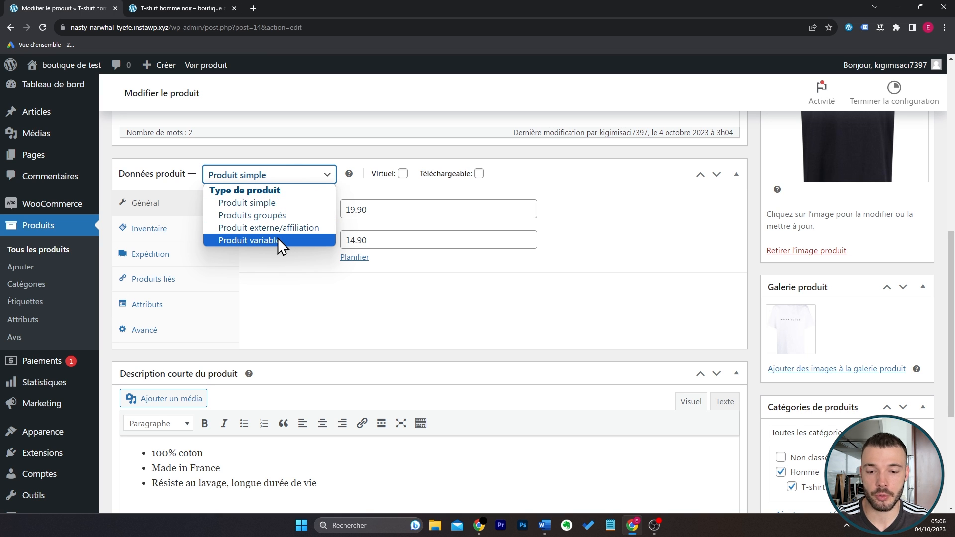
click(278, 240)
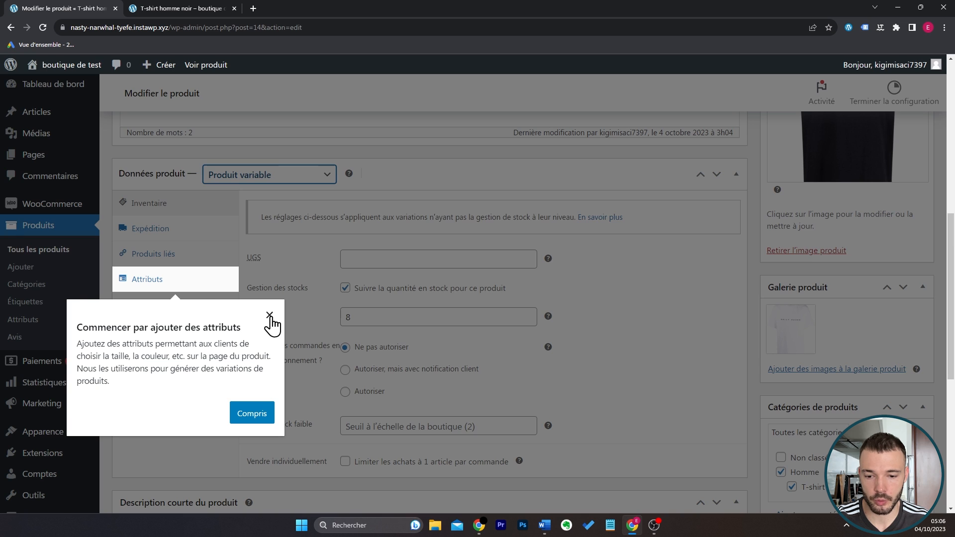
click(270, 316)
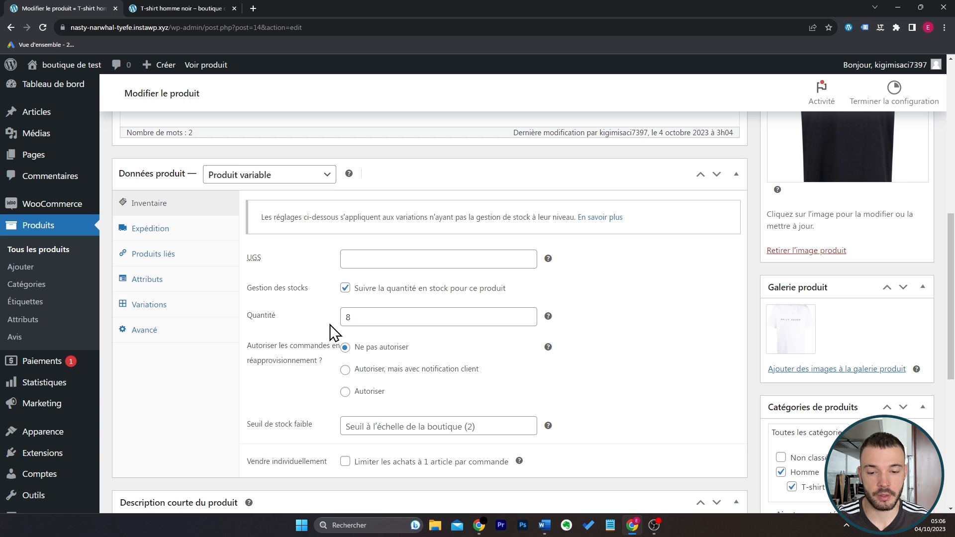
click(345, 288)
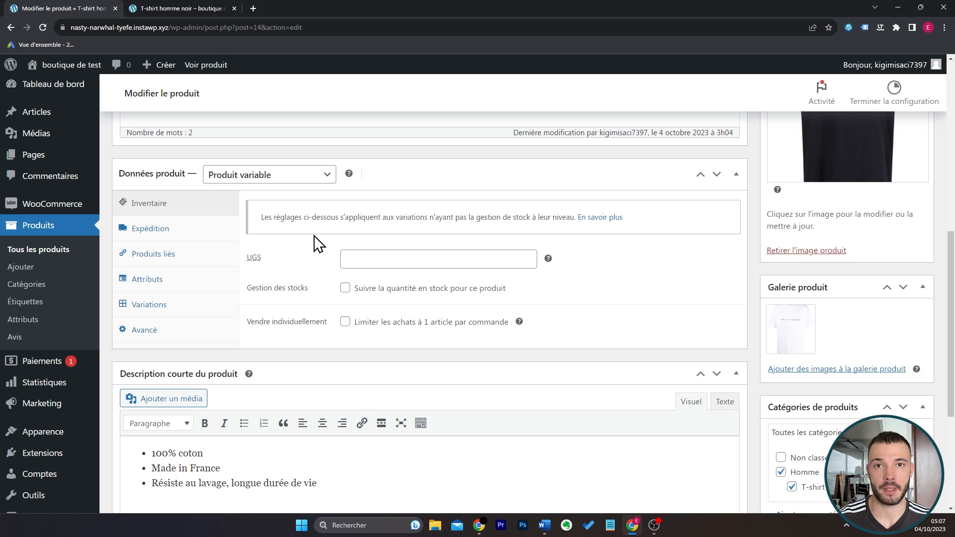
Add a new product attribute named Taille.
click(215, 280)
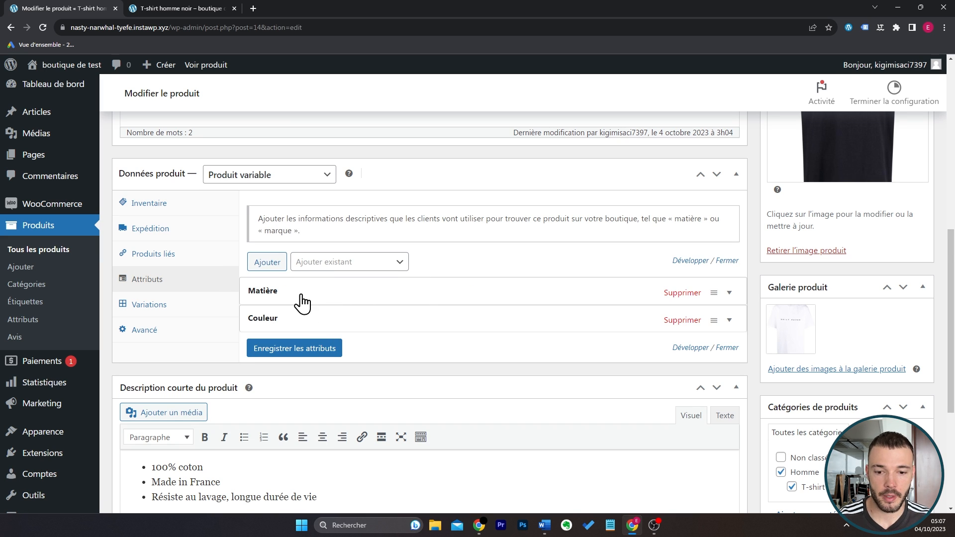
click(266, 262)
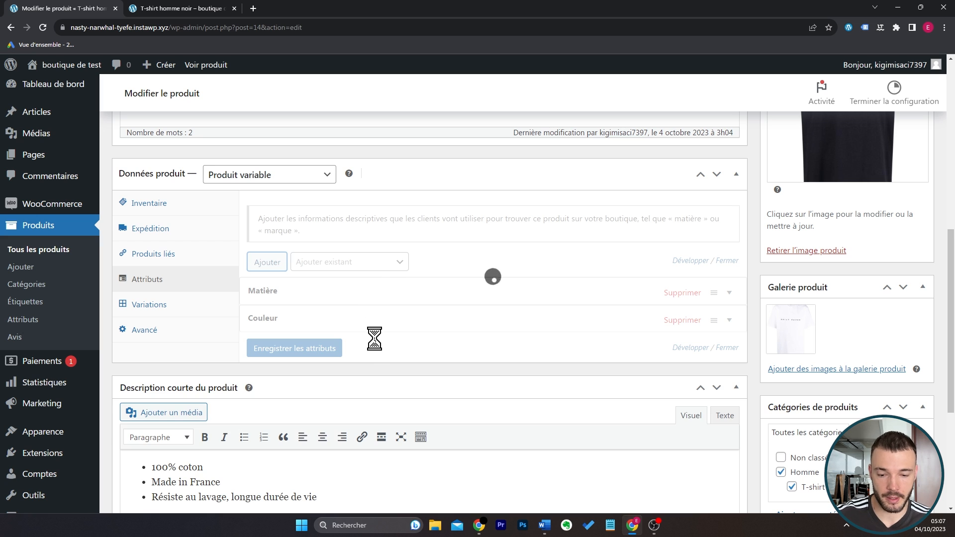
click(358, 393)
text(Taille)
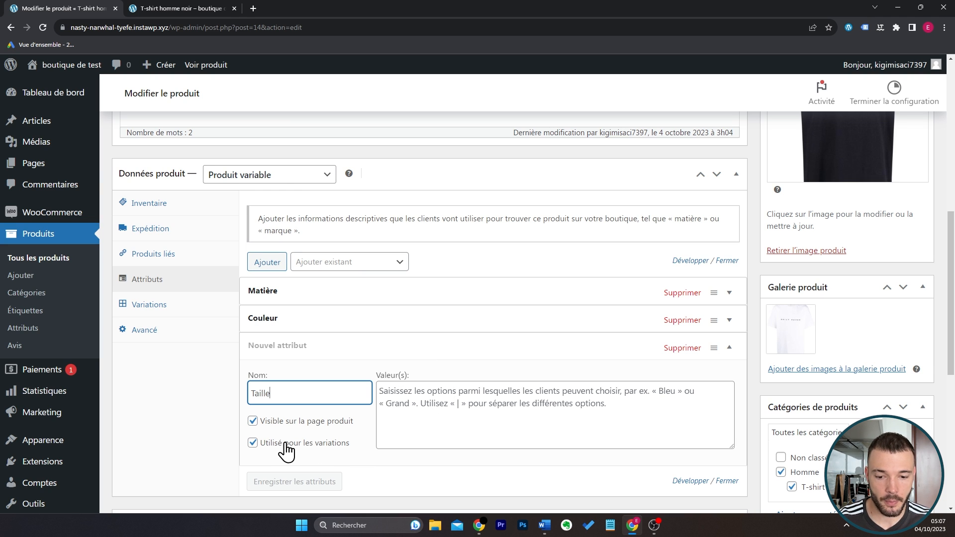
Set the values of the Taille attribute to S | M | L | XL and save the attributes.
click(550, 404)
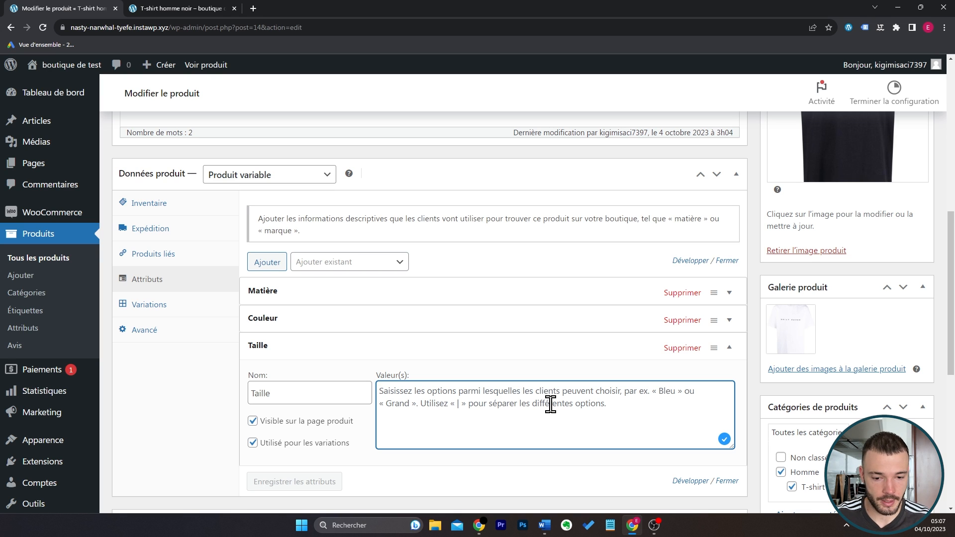
text(S |)
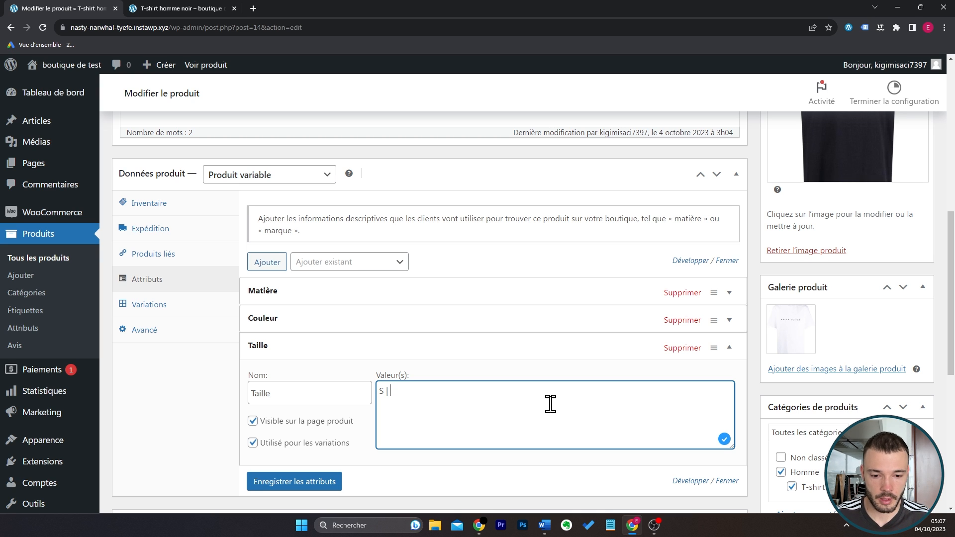
text(M |)
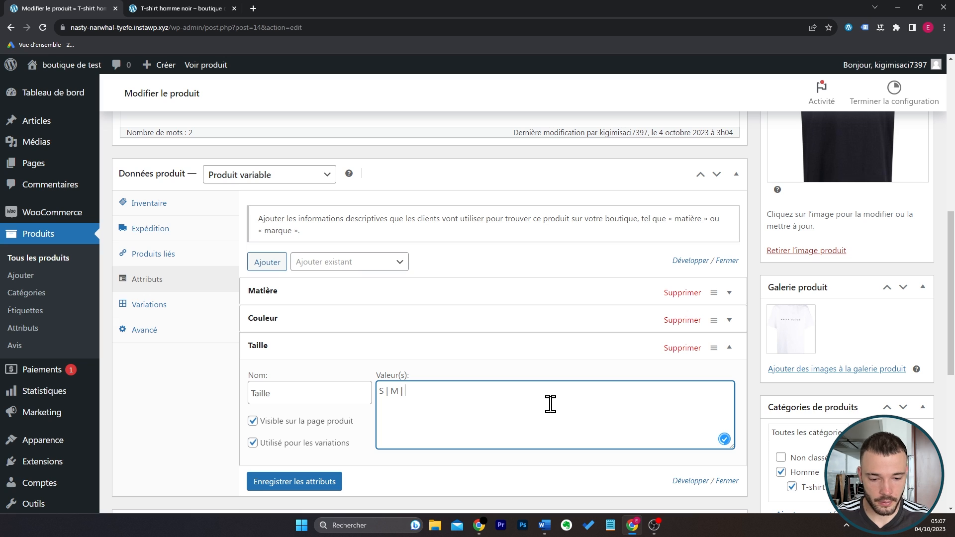
text( L | XL)
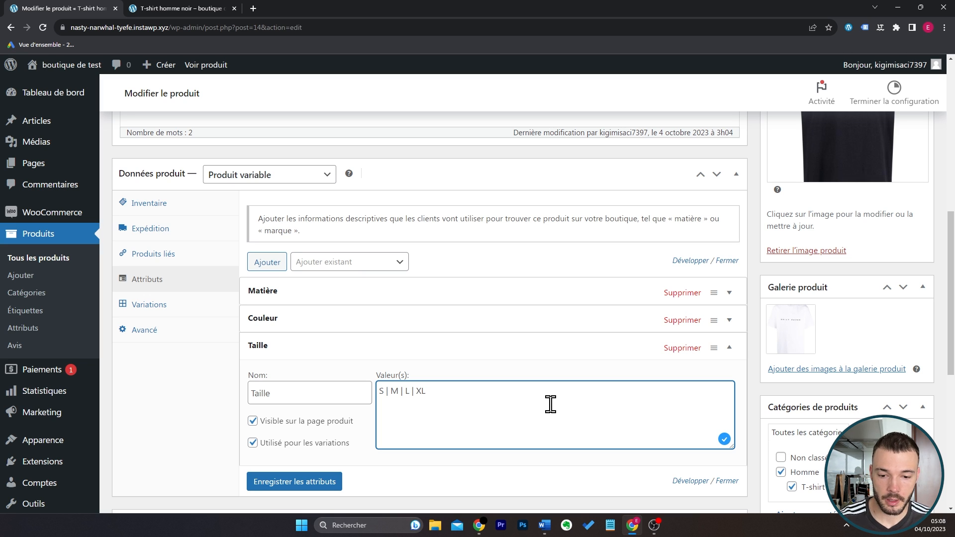
click(338, 483)
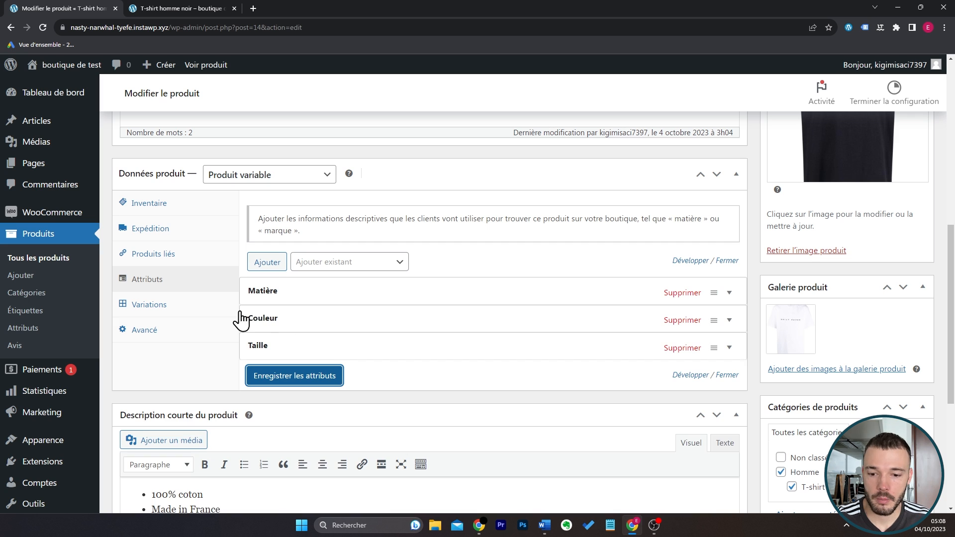
Generate the product variations from the Taille attribute and confirm the generation.
click(204, 305)
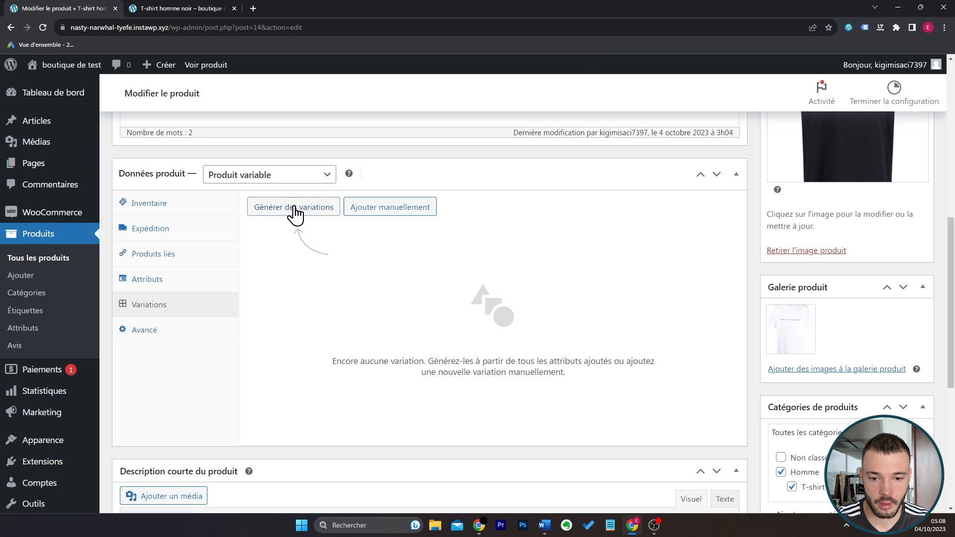
click(295, 212)
click(518, 105)
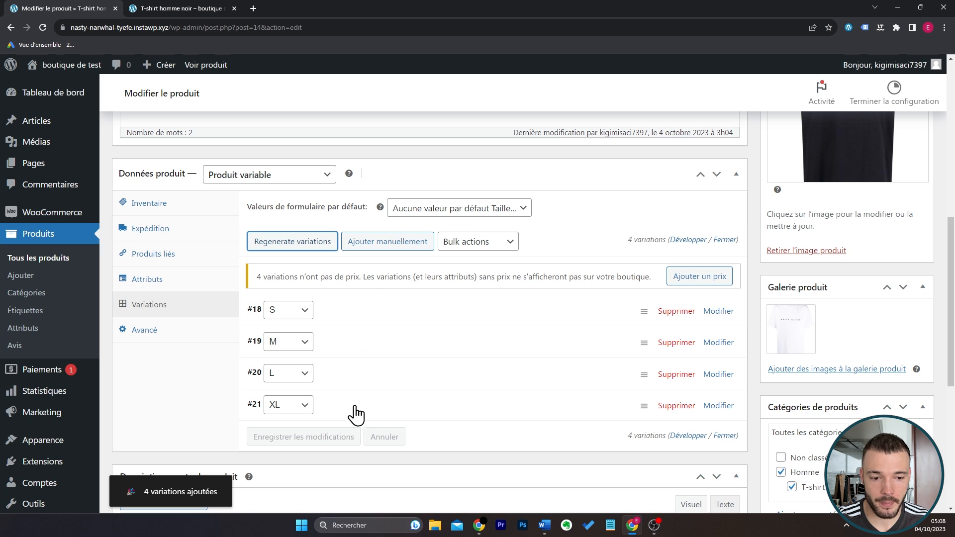
Expand the S variation and examine its image, UGS, regular price and promotional price fields.
click(378, 314)
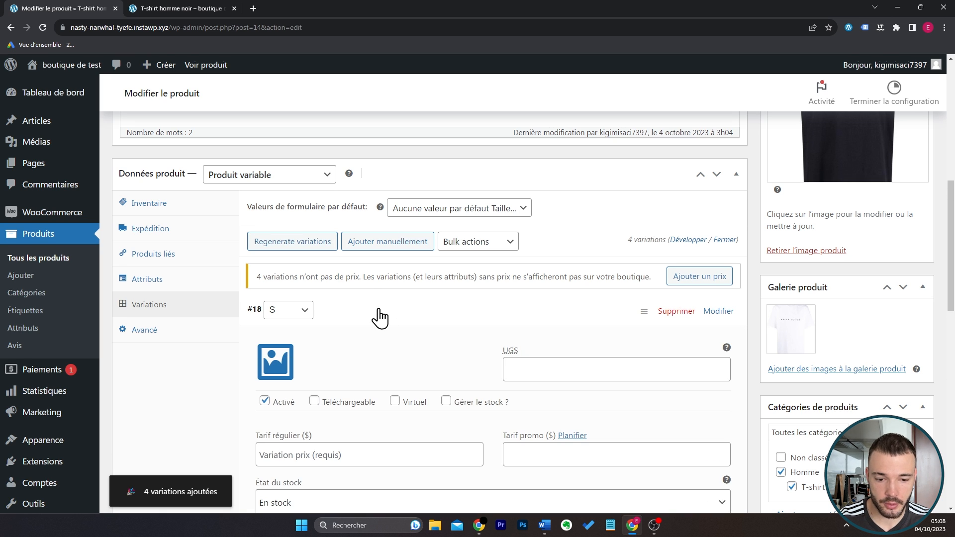
scroll(379, 317, down, 1)
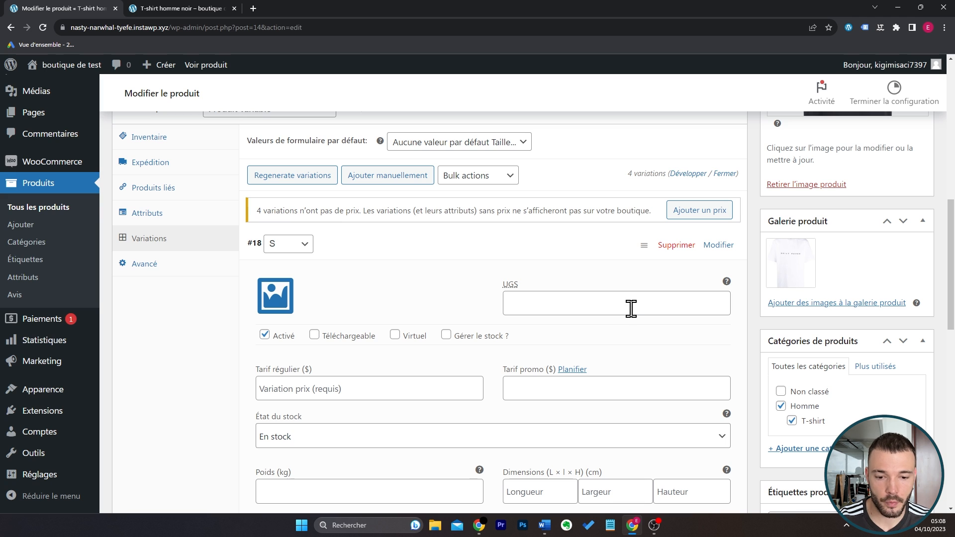
scroll(630, 308, down, 1)
click(431, 322)
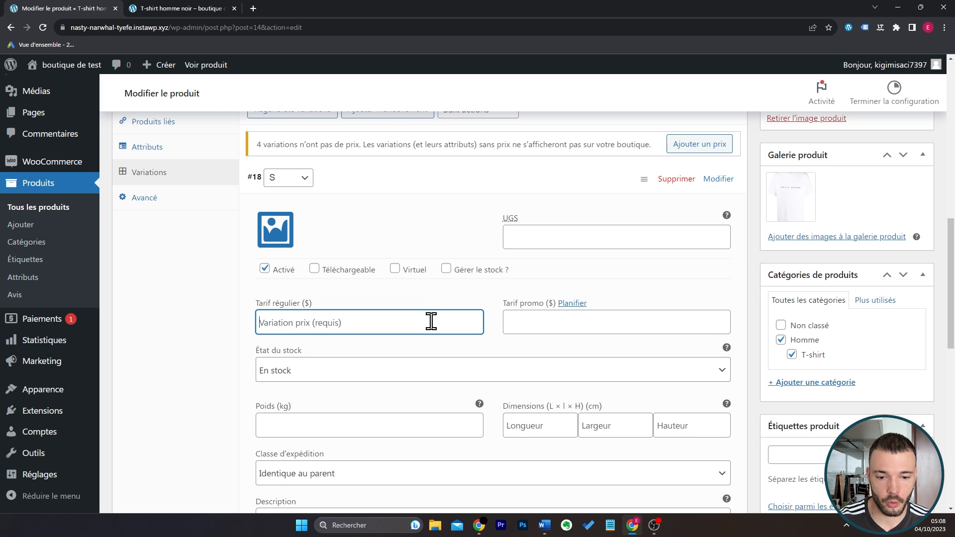
click(524, 323)
click(481, 351)
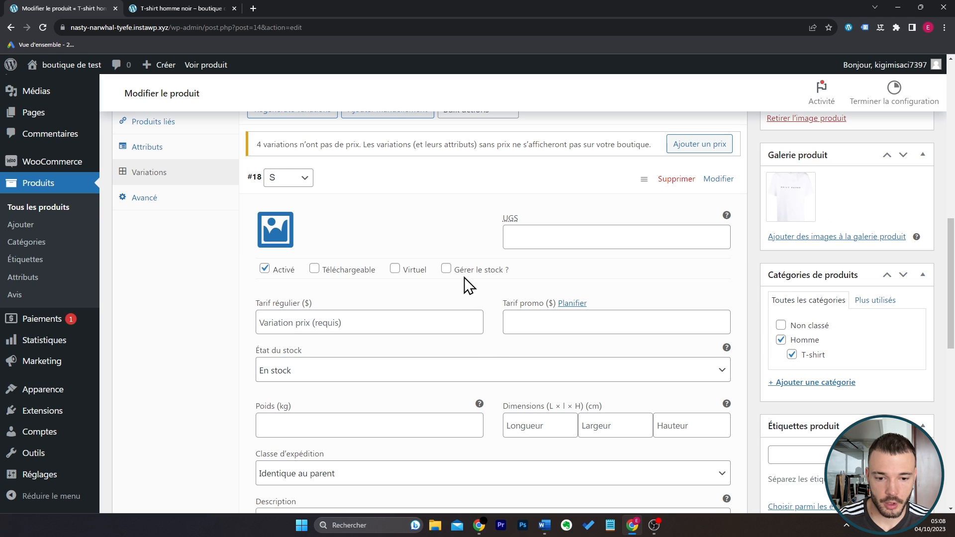
Enable stock management on the S variation, check its stock quantity field, and disable stock management again.
click(446, 271)
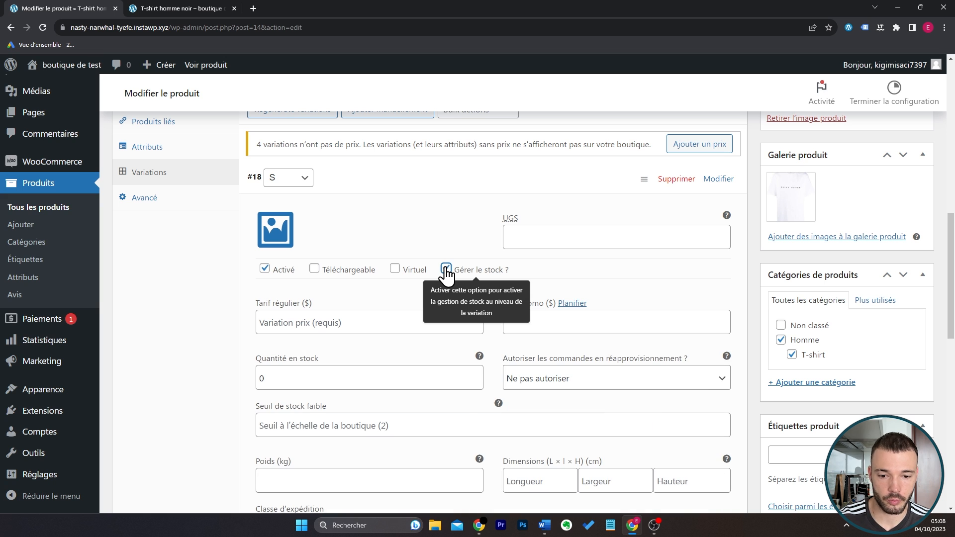
drag(286, 375, 254, 380)
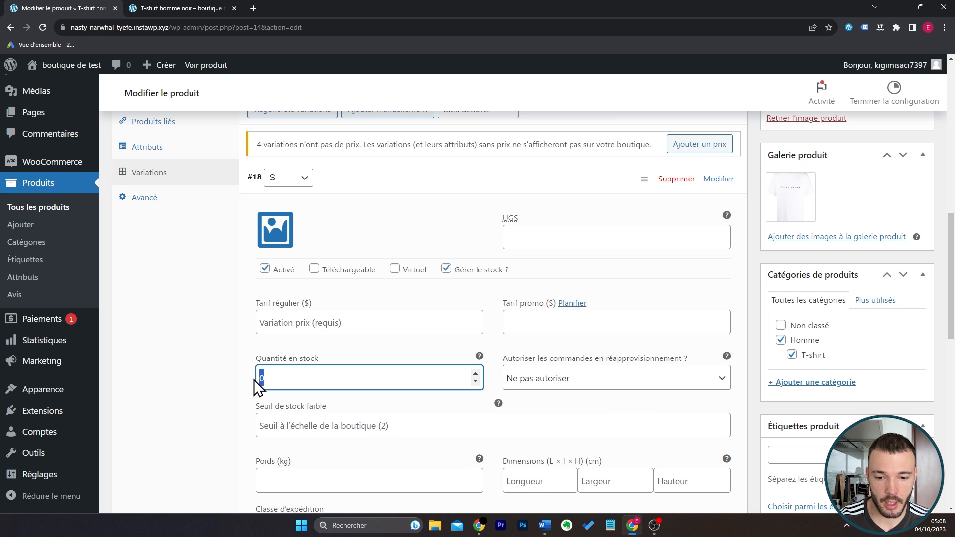
click(447, 270)
Examine the stock status, weight, dimensions, shipping class and description fields of the S variation.
scroll(486, 344, down, 1)
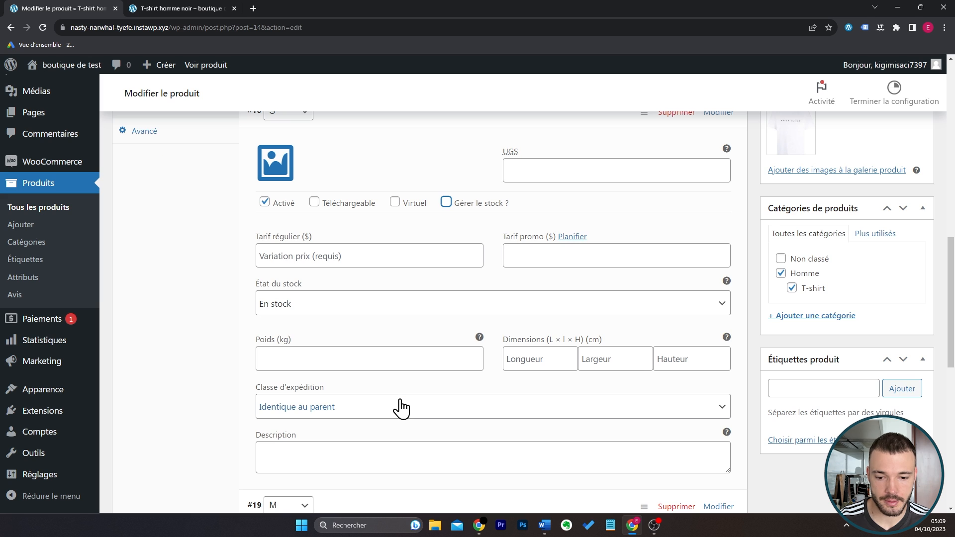
scroll(399, 404, down, 1)
click(372, 393)
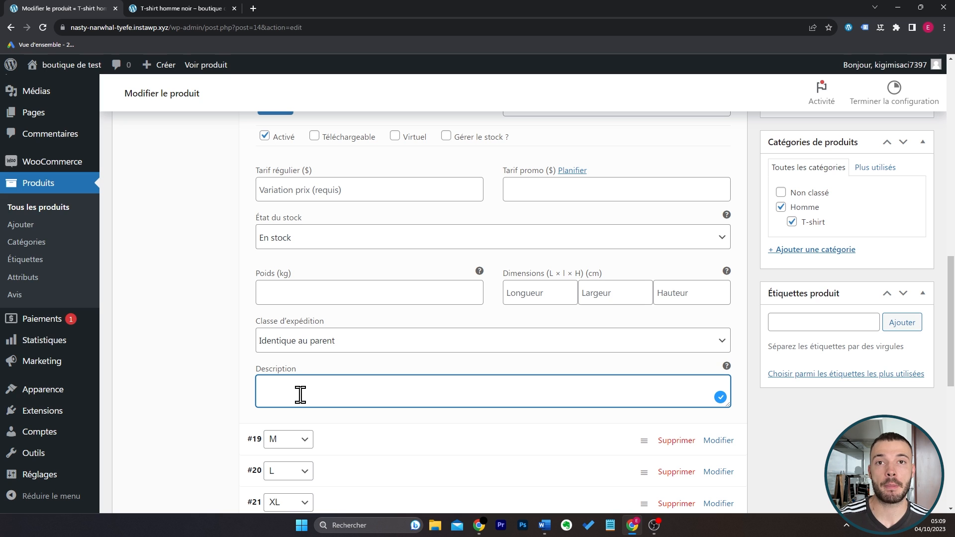
scroll(356, 397, up, 1)
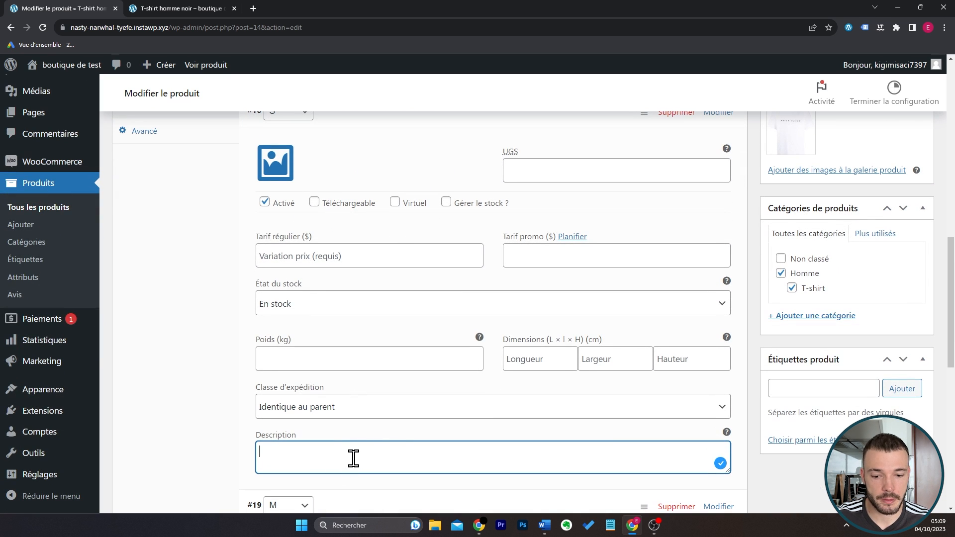
scroll(360, 446, up, 1)
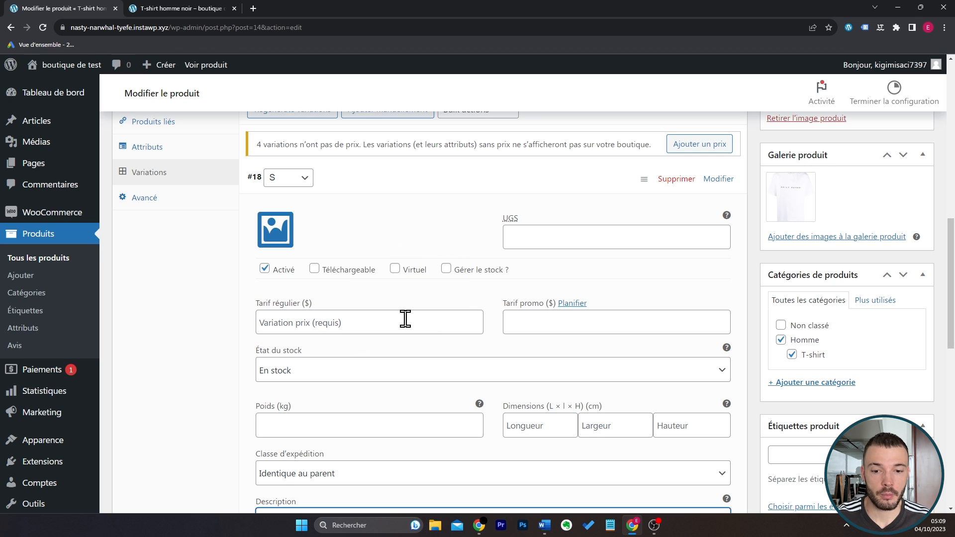
Set the regular price of all variations to 19.90 with a bulk action and save the changes.
click(390, 187)
scroll(407, 249, up, 1)
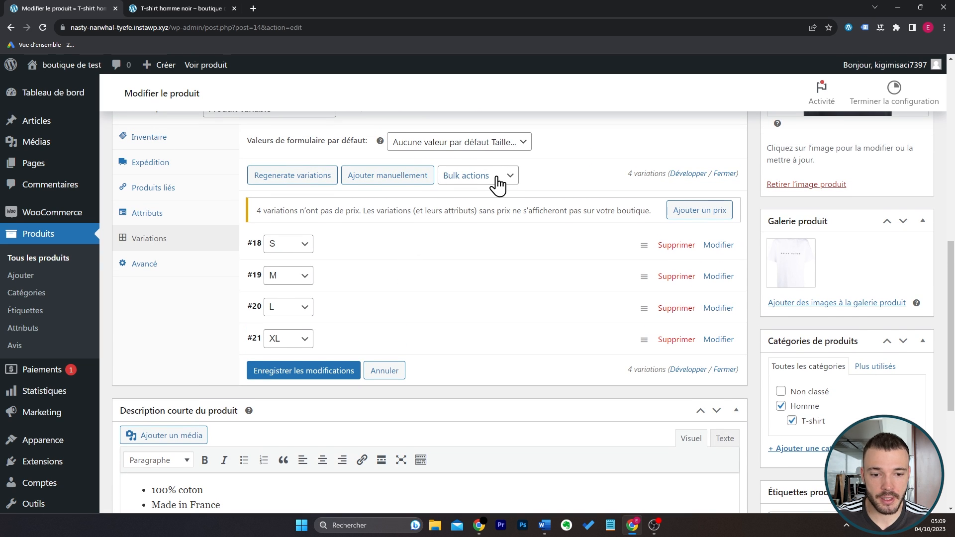
click(511, 178)
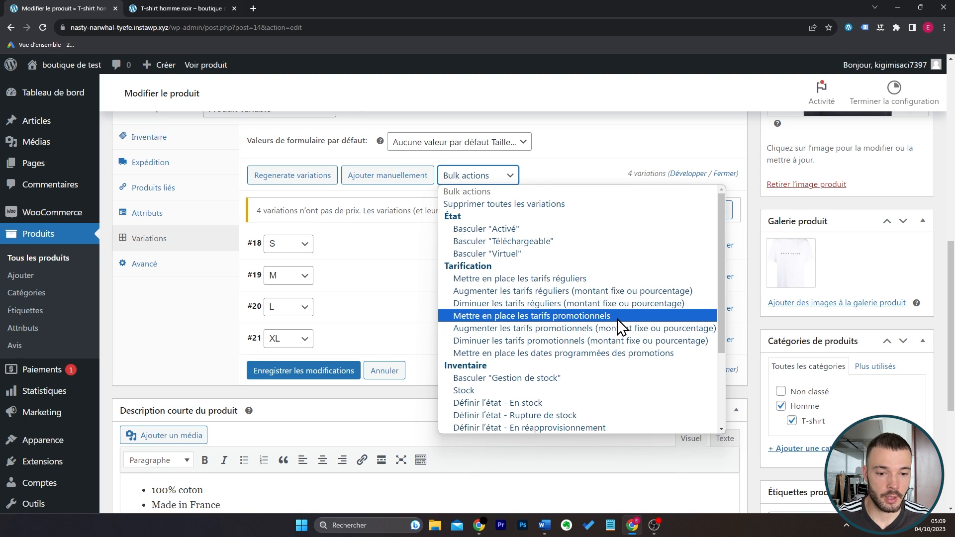
click(509, 280)
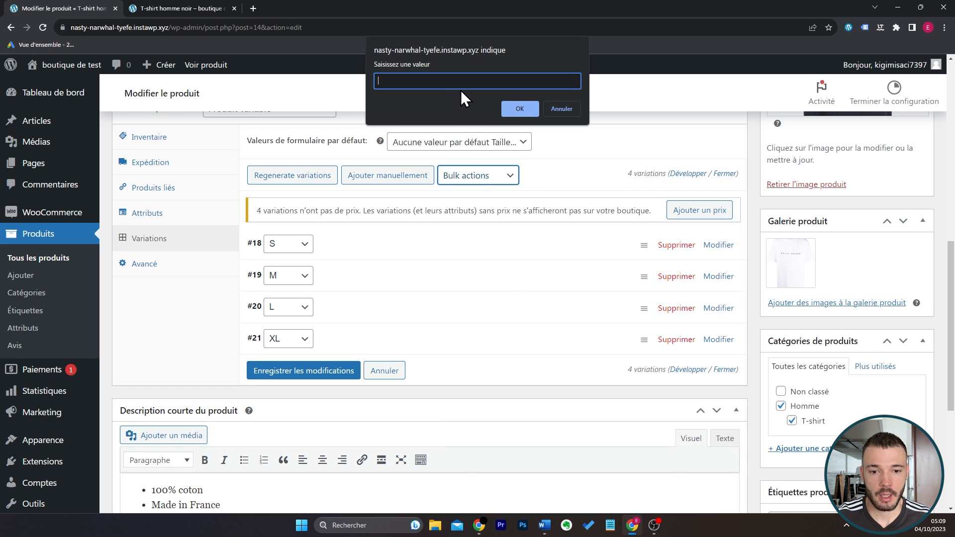
text(19.90)
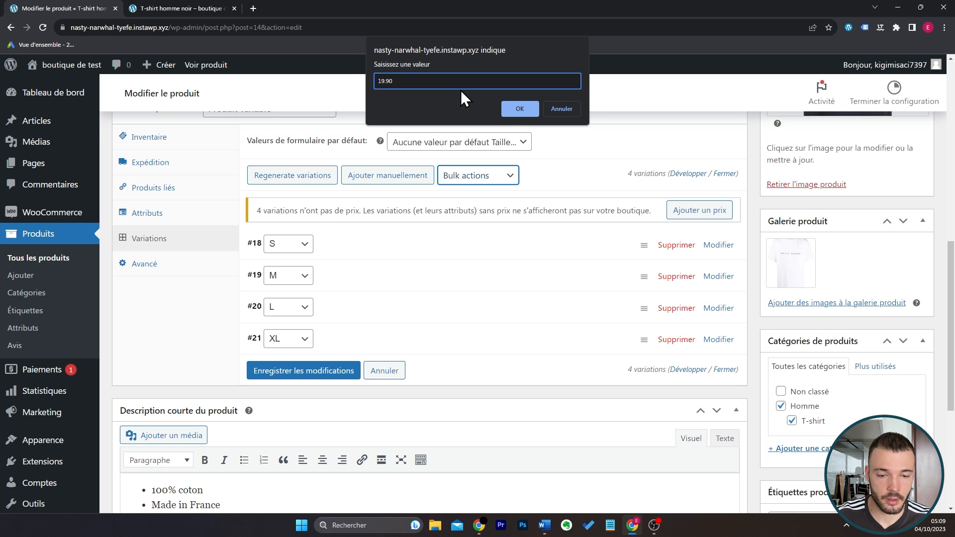
click(520, 107)
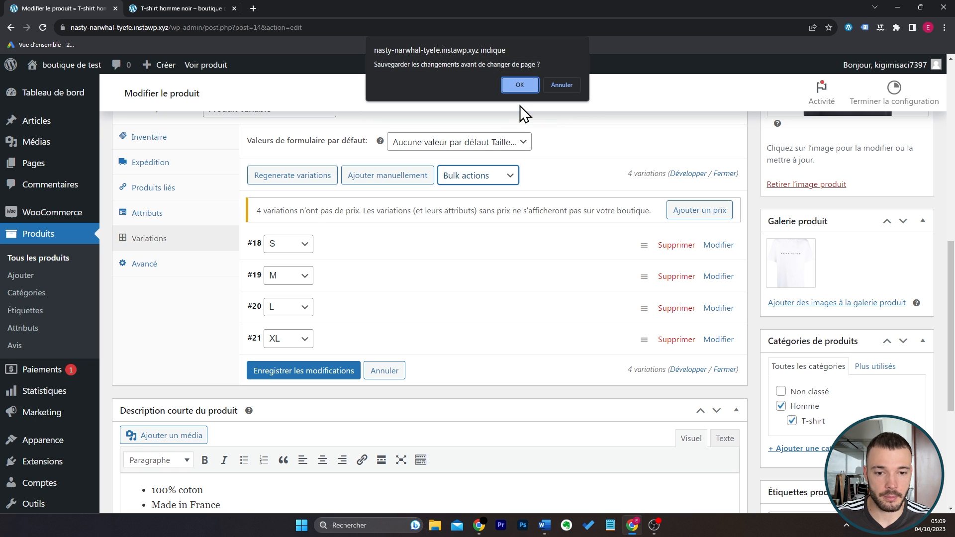
click(519, 85)
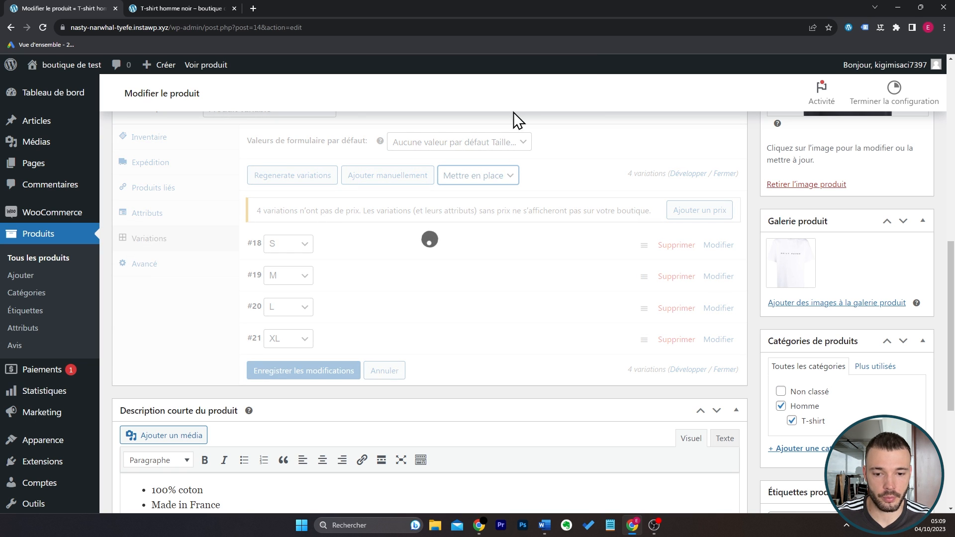
Expand the S variation to check its regular price and update the product.
click(374, 219)
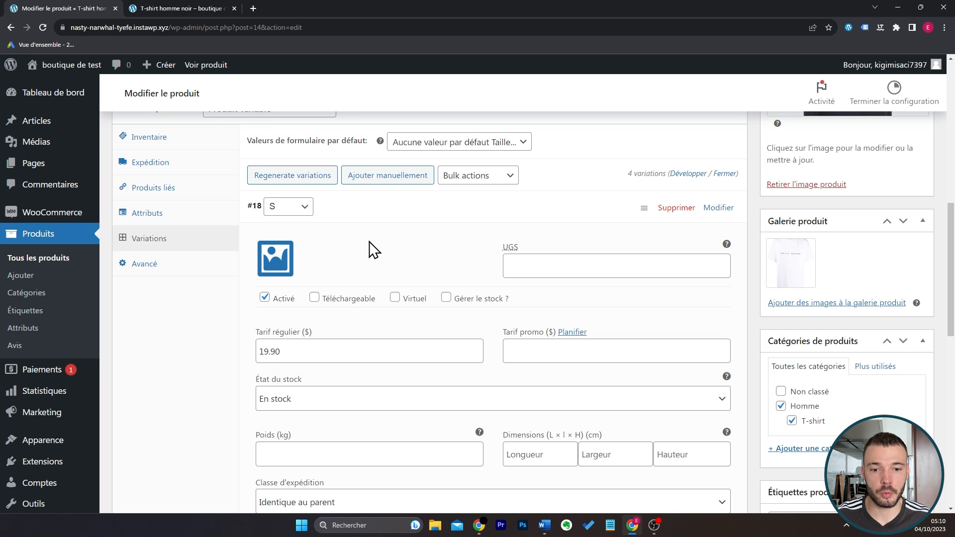
scroll(374, 250, up, 15)
click(904, 312)
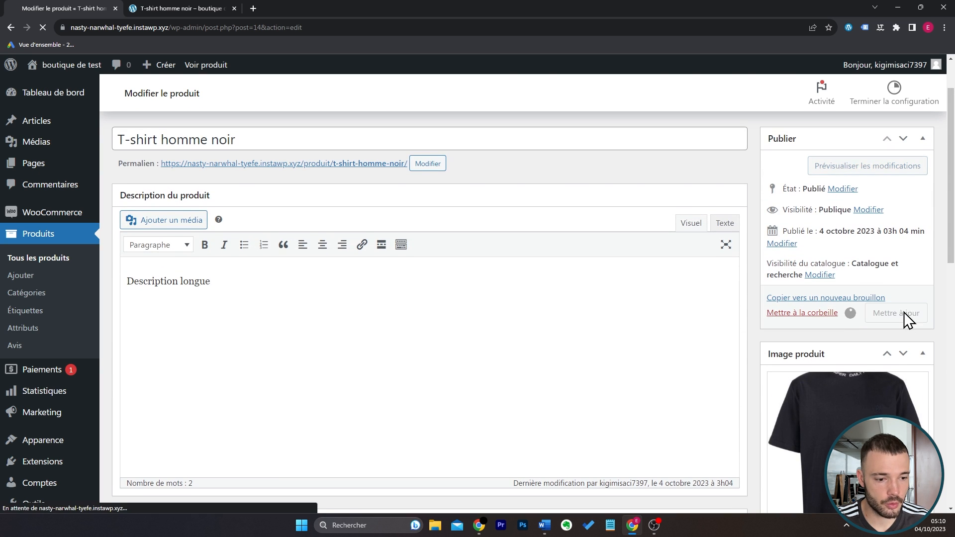
Reload the product's shop page, examine the Taille options and choose size M.
click(159, 8)
key(F5)
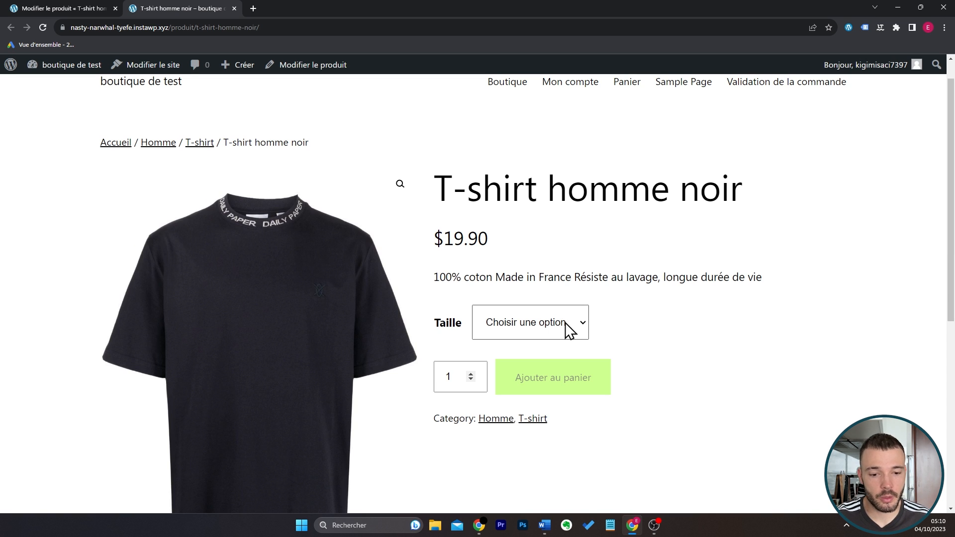
click(565, 322)
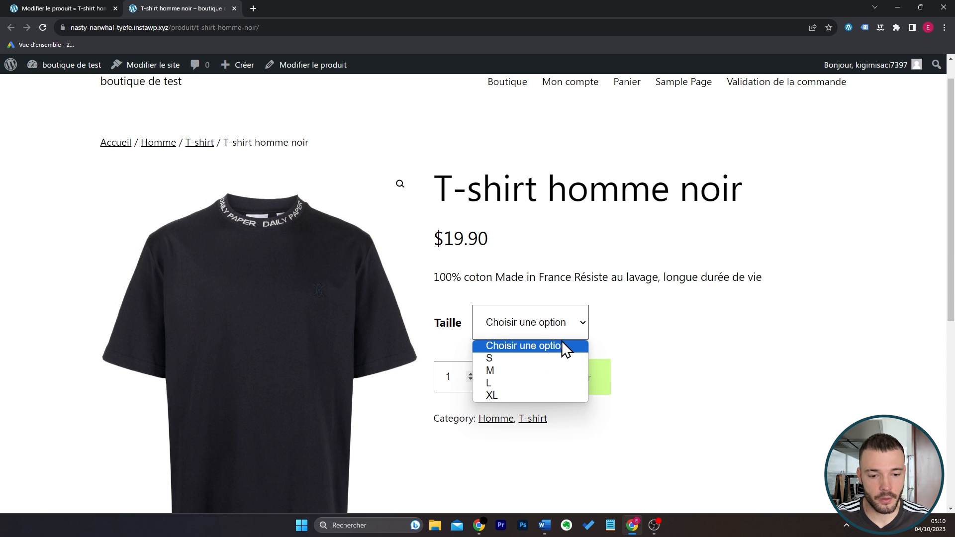
click(538, 371)
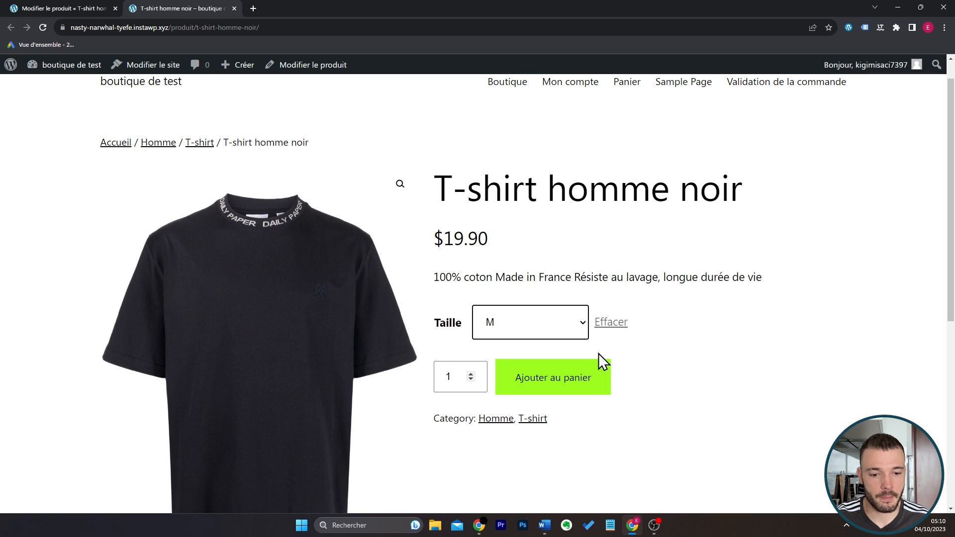
Return to the product editor, dismiss the feedback request, and place the Description courte du produit box above Données produit.
key(ctrl+Tab)
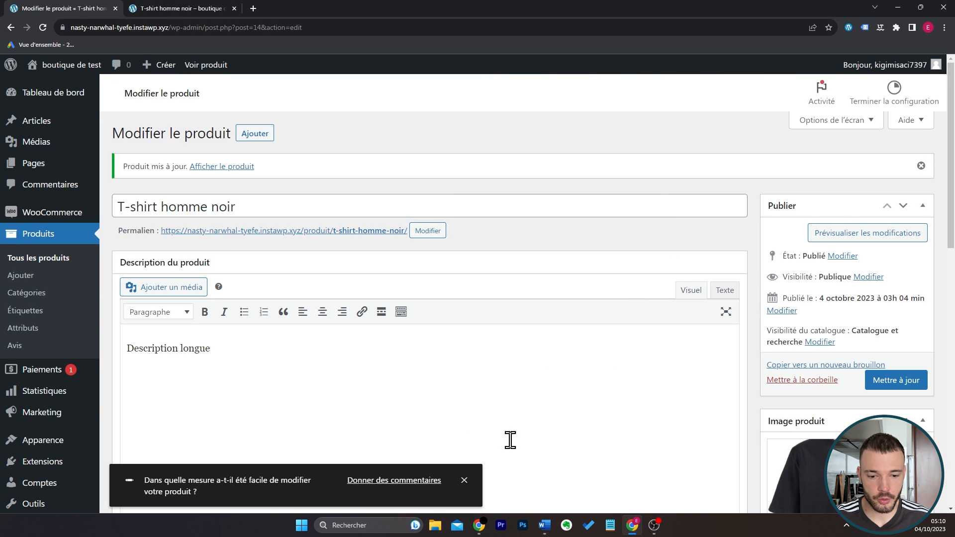
click(464, 480)
scroll(951, 169, down, 1)
scroll(830, 321, down, 8)
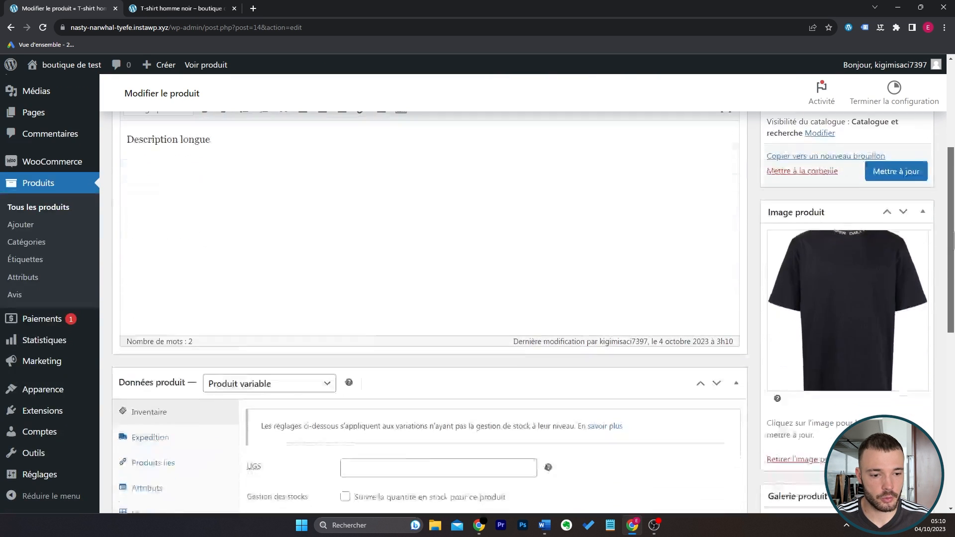
scroll(743, 264, up, 5)
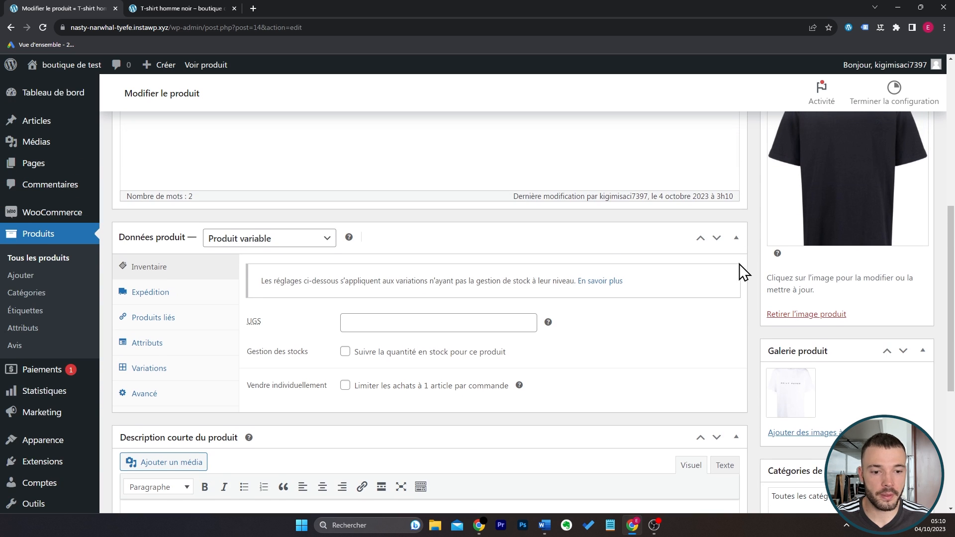
scroll(604, 263, up, 2)
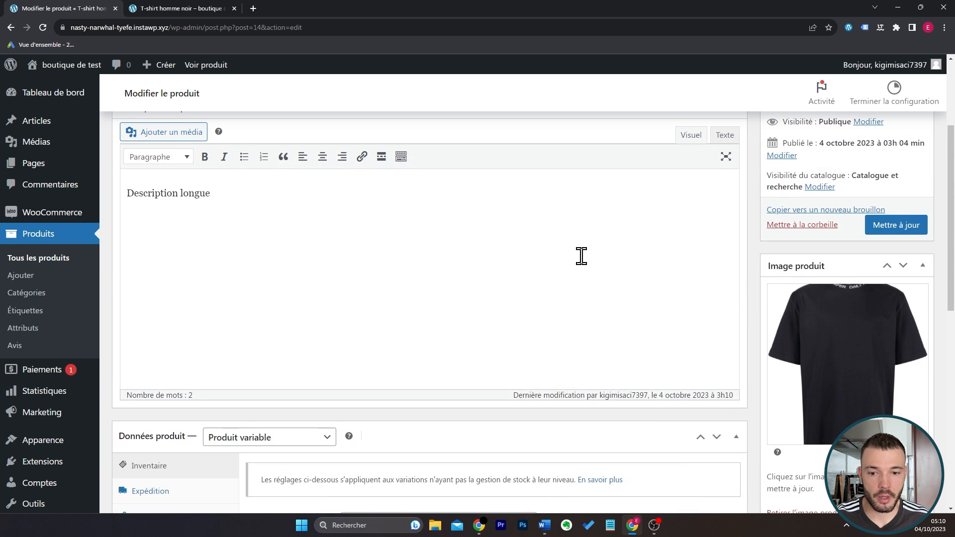
scroll(552, 191, down, 7)
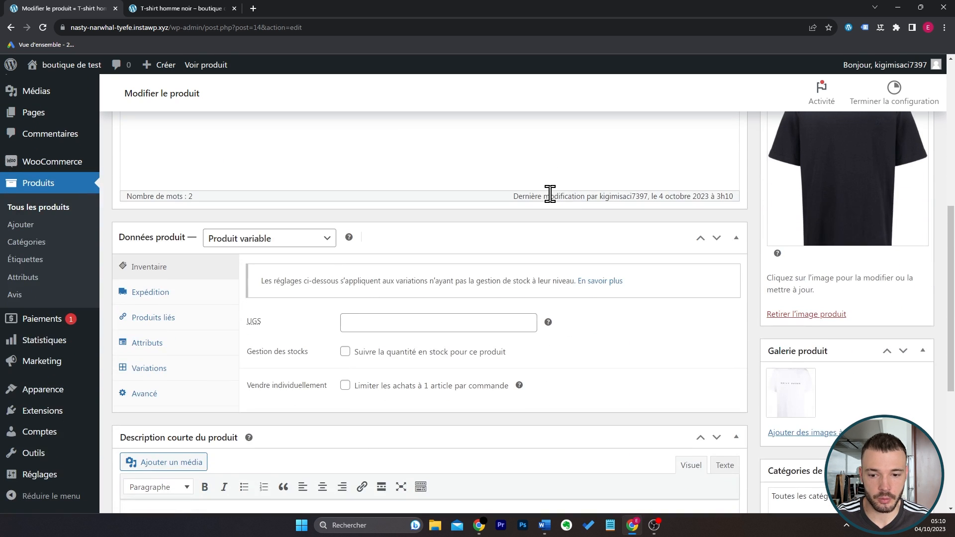
drag(363, 373, 381, 215)
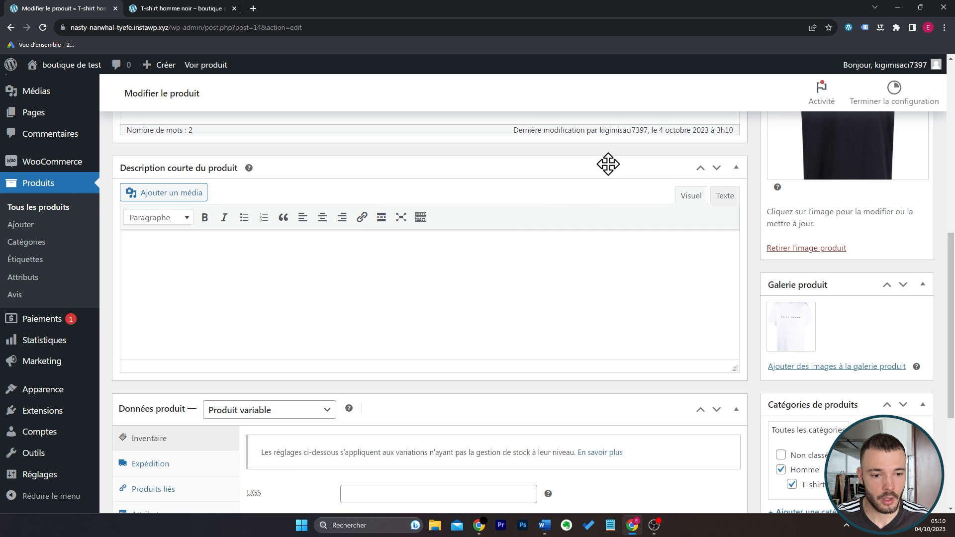
Move the Catégories de produits box into the main column directly below the product description.
scroll(583, 245, down, 1)
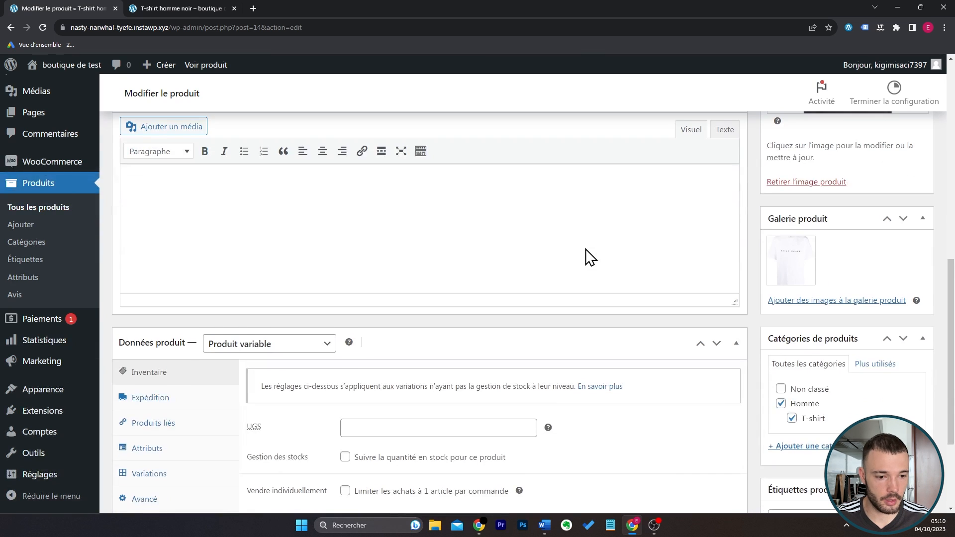
scroll(587, 251, up, 2)
scroll(791, 409, down, 1)
drag(819, 405, 421, 169)
scroll(802, 244, up, 2)
scroll(802, 244, up, 3)
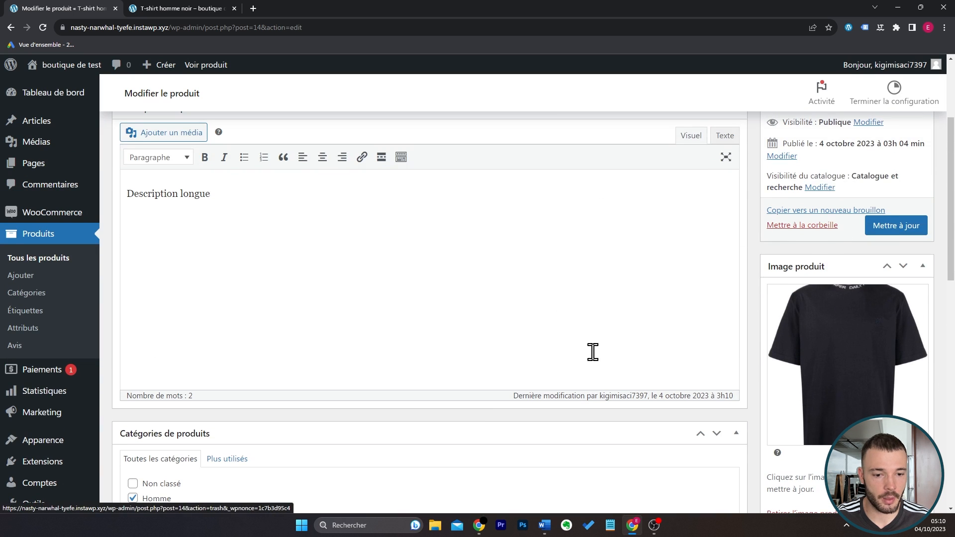
scroll(625, 313, down, 12)
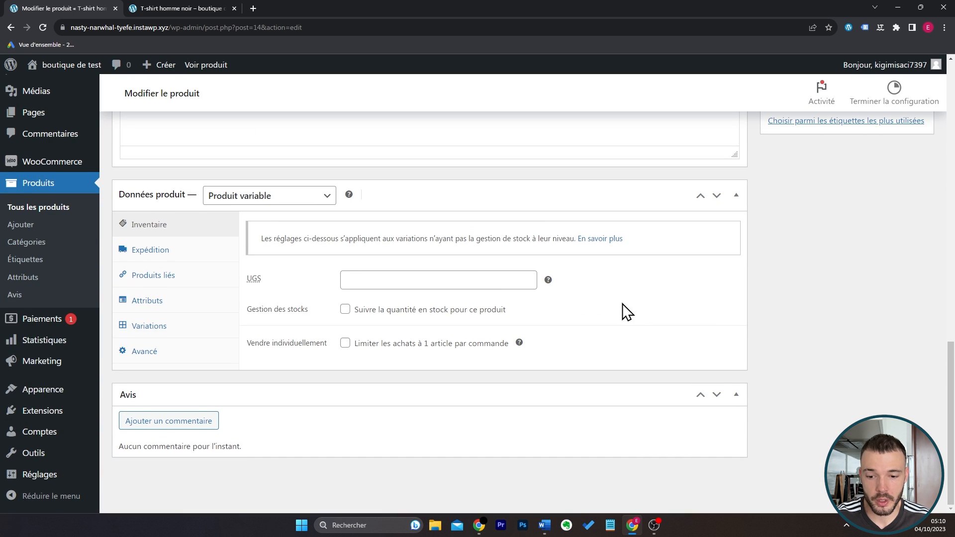
Return the Catégories de produits box to the side column, placing it below Galerie produit.
scroll(624, 313, up, 12)
drag(623, 333, 835, 386)
scroll(831, 226, down, 4)
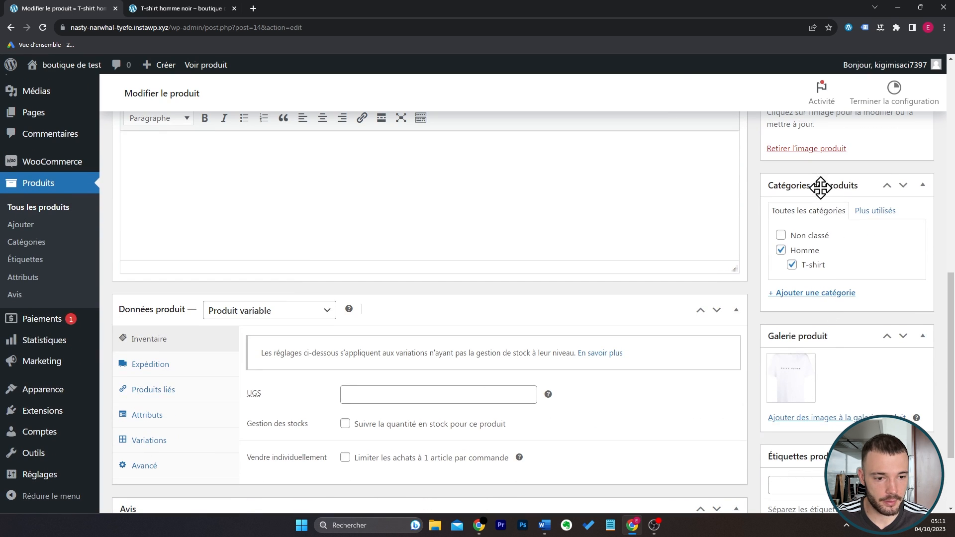
drag(821, 186, 832, 308)
Move the Description courte du produit box back below Données produit.
scroll(407, 292, up, 4)
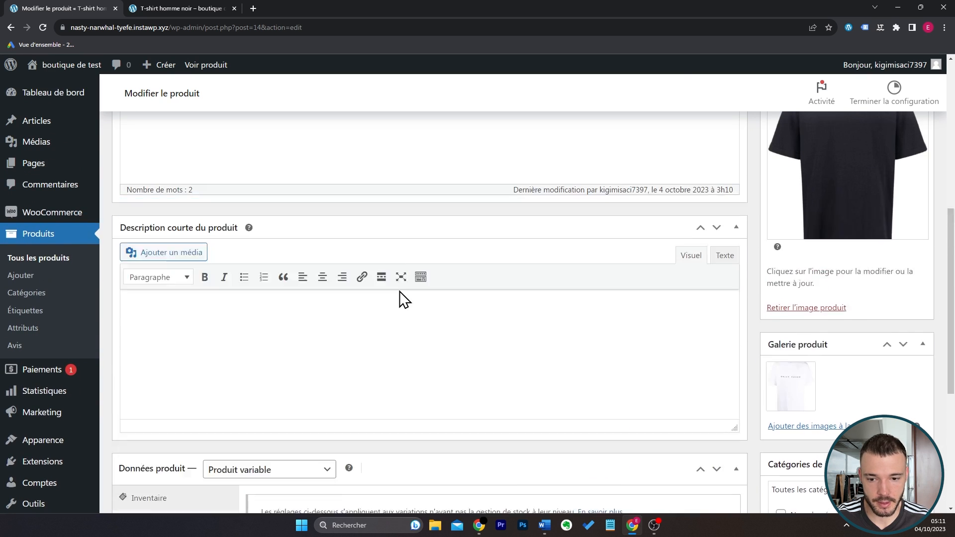
drag(336, 268, 347, 311)
scroll(348, 294, down, 5)
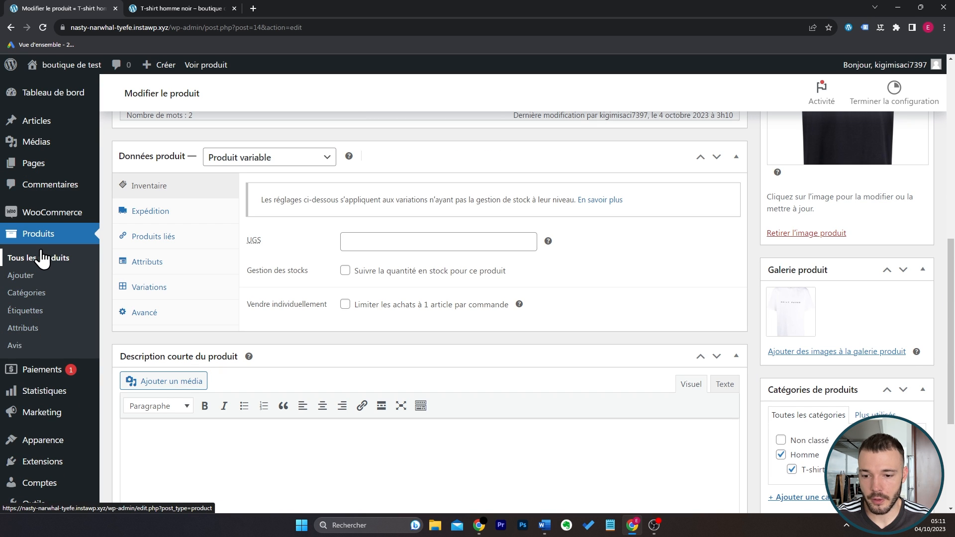
Open the product categories page and examine the new category fields and the list of existing categories.
click(36, 302)
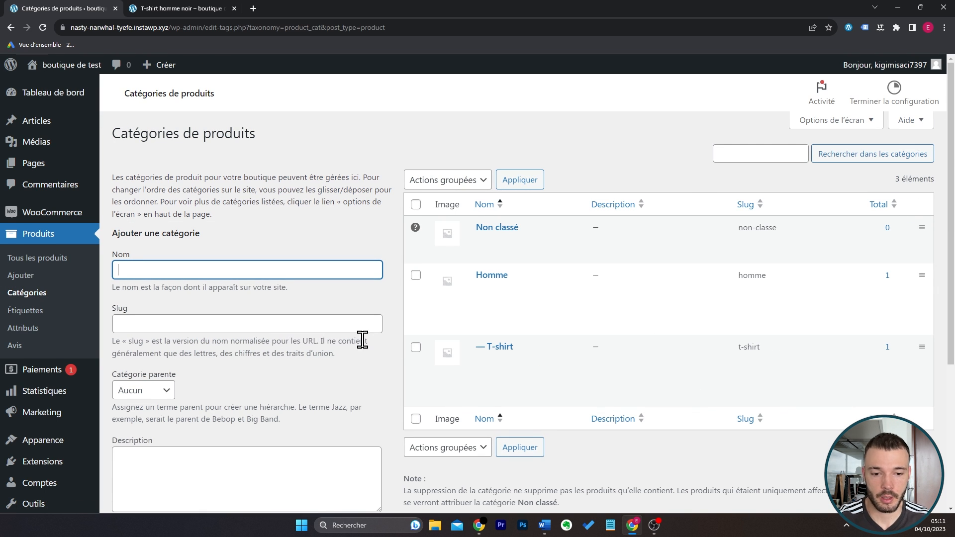
scroll(472, 309, down, 2)
scroll(405, 443, down, 1)
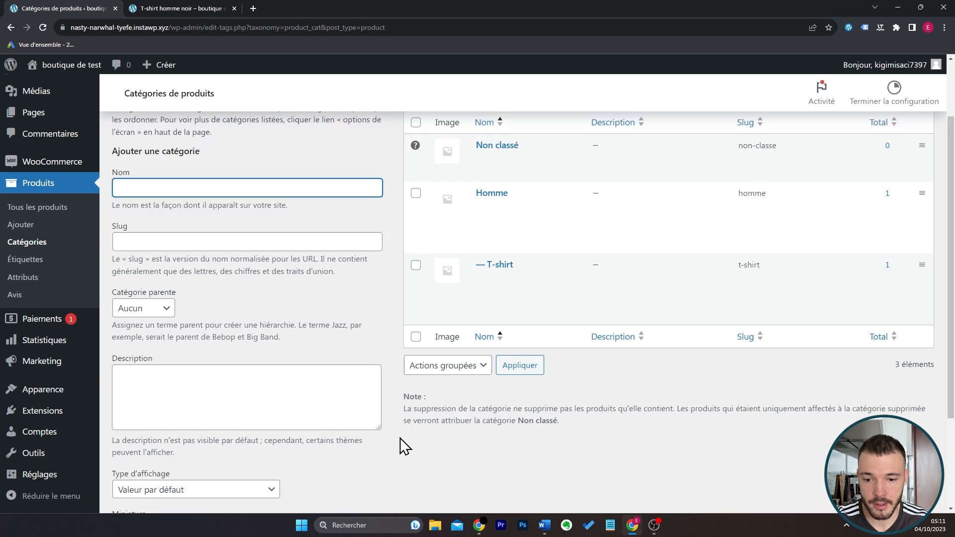
scroll(401, 442, up, 3)
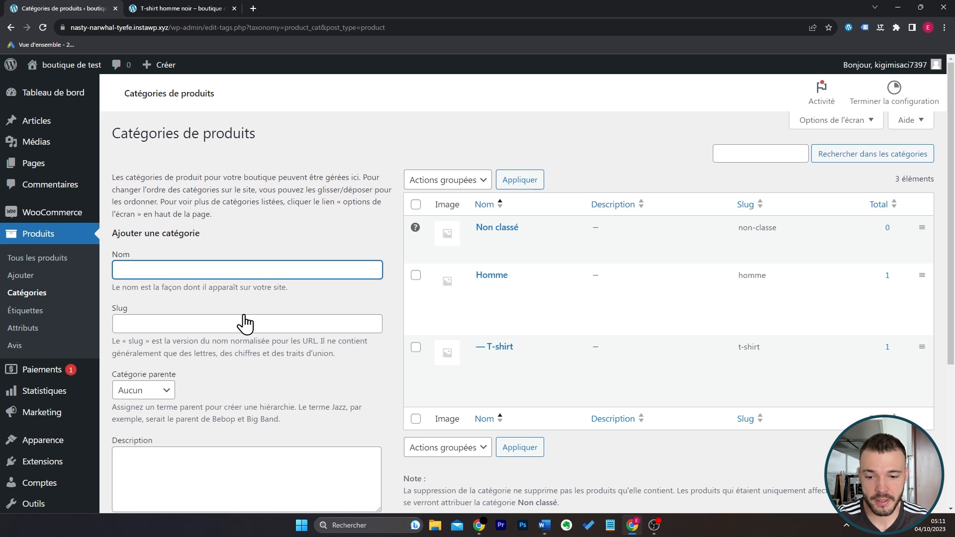
scroll(309, 304, down, 4)
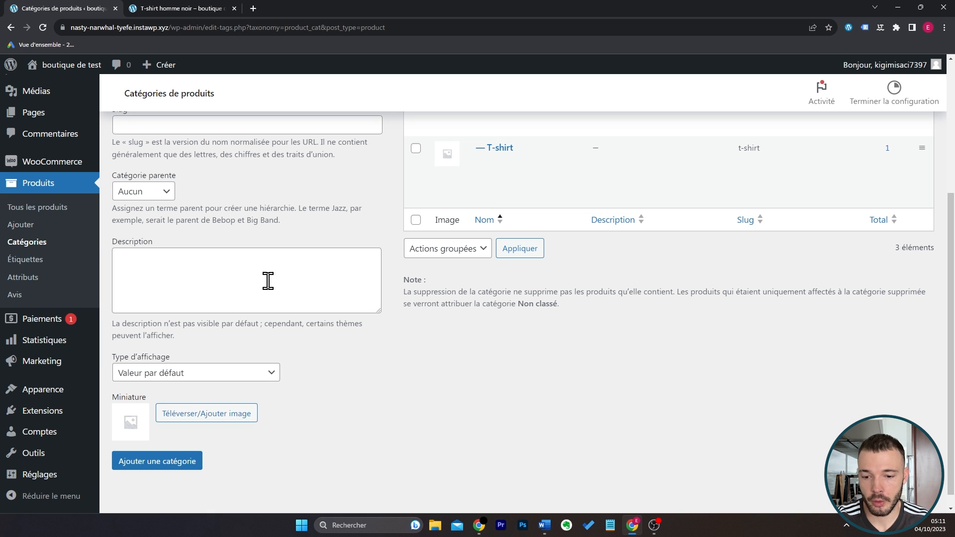
scroll(666, 232, up, 4)
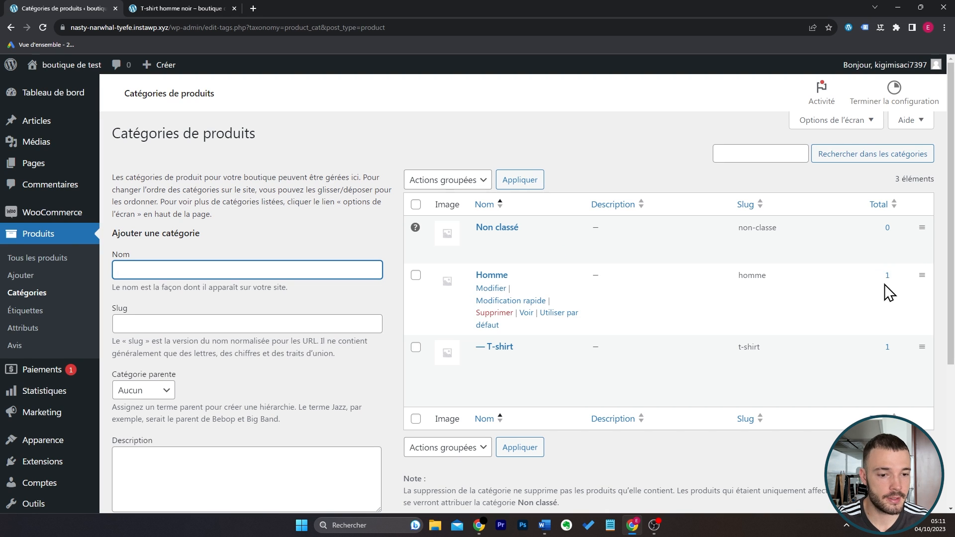
Create a global product attribute named Couleur with the default sorting.
click(43, 329)
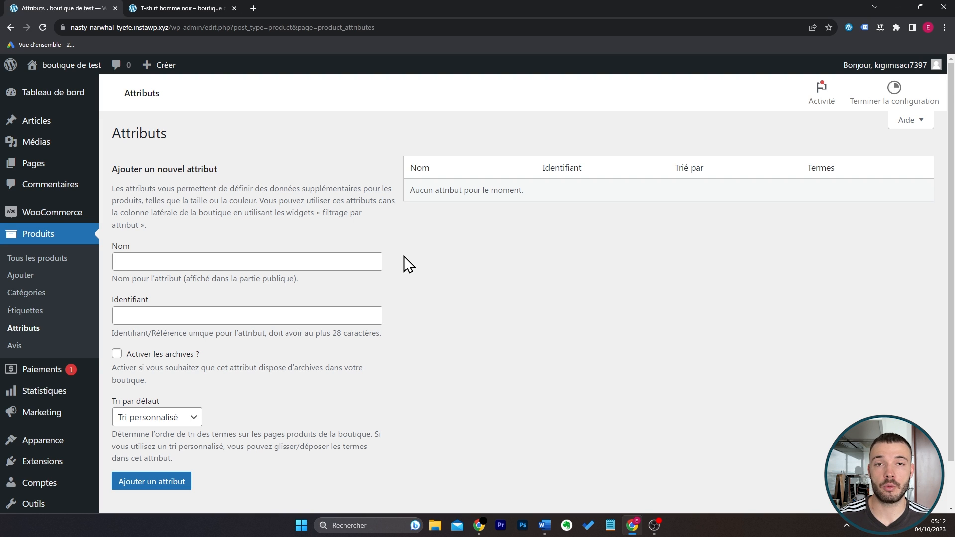
click(302, 265)
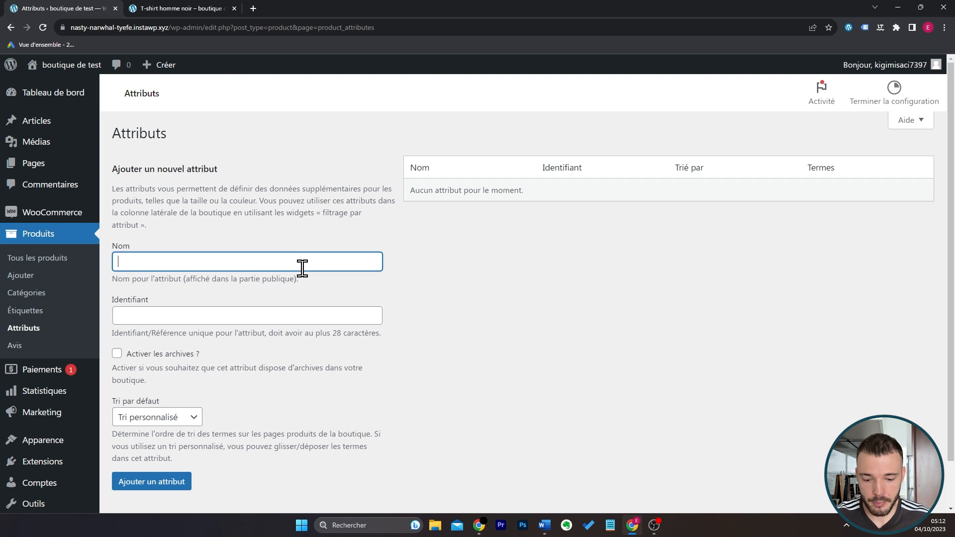
scroll(303, 267, down, 1)
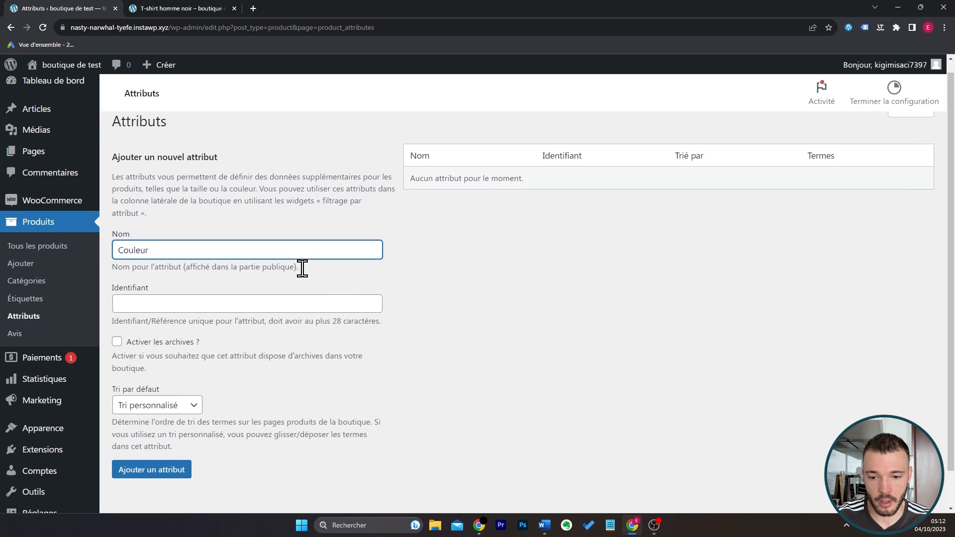
click(190, 432)
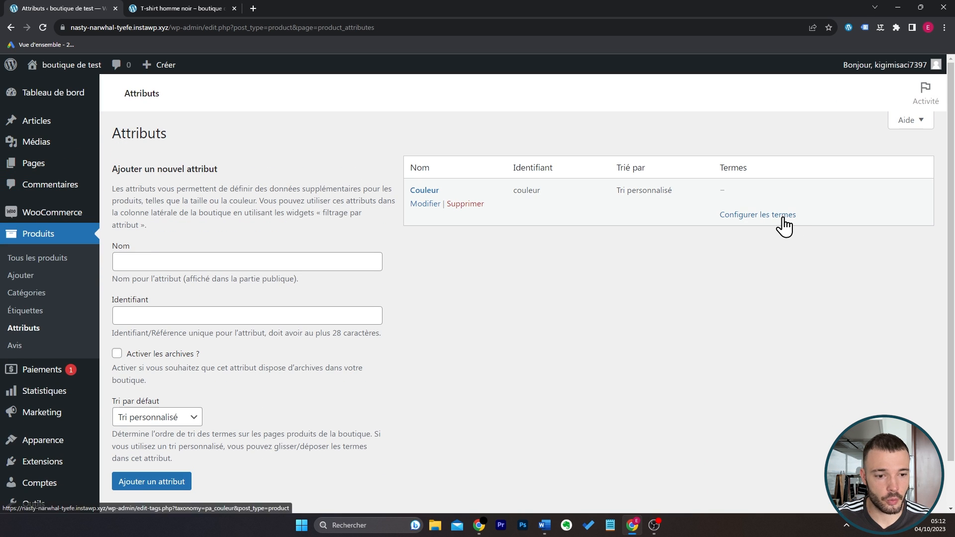
Configure the terms of the Couleur attribute by adding Rouge and Blanc.
click(785, 226)
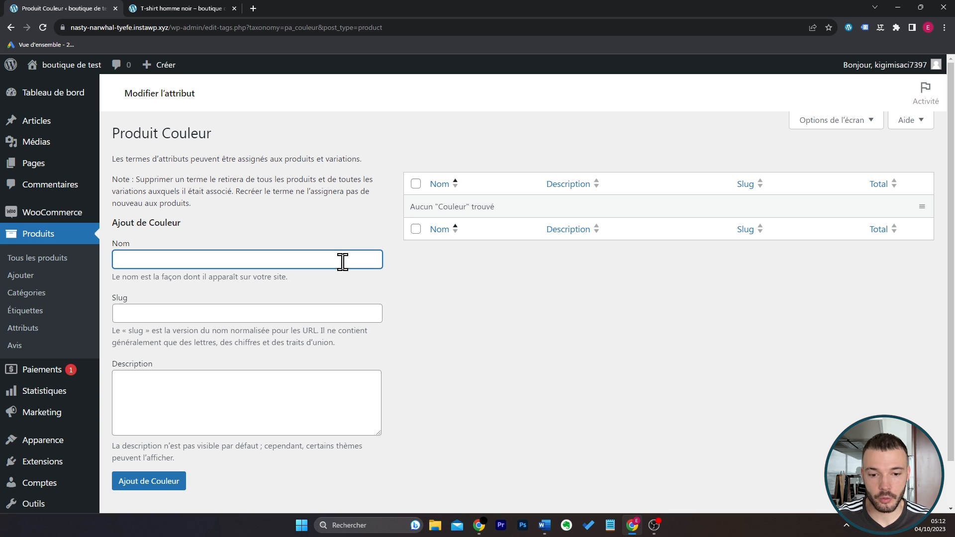
text(Rouge)
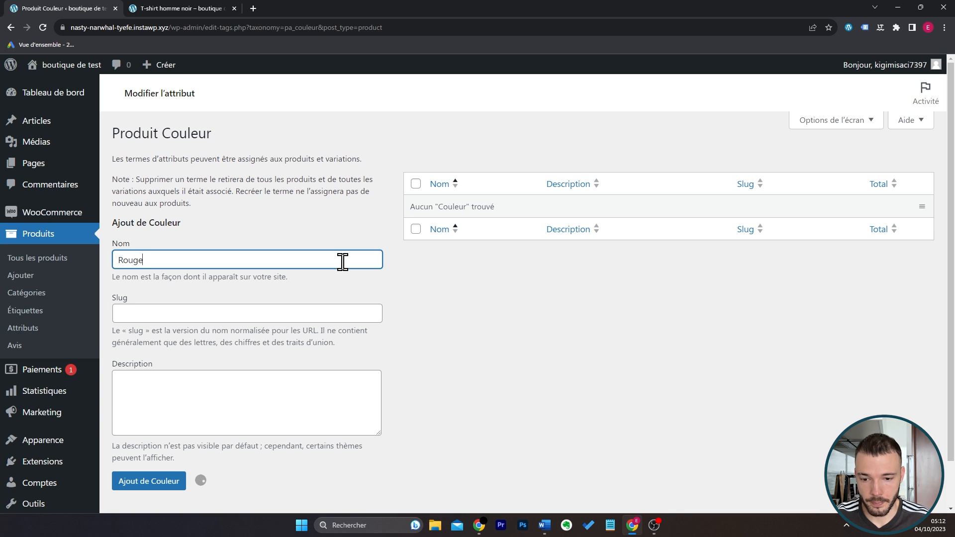
key(Return)
text(Blanc)
key(Return)
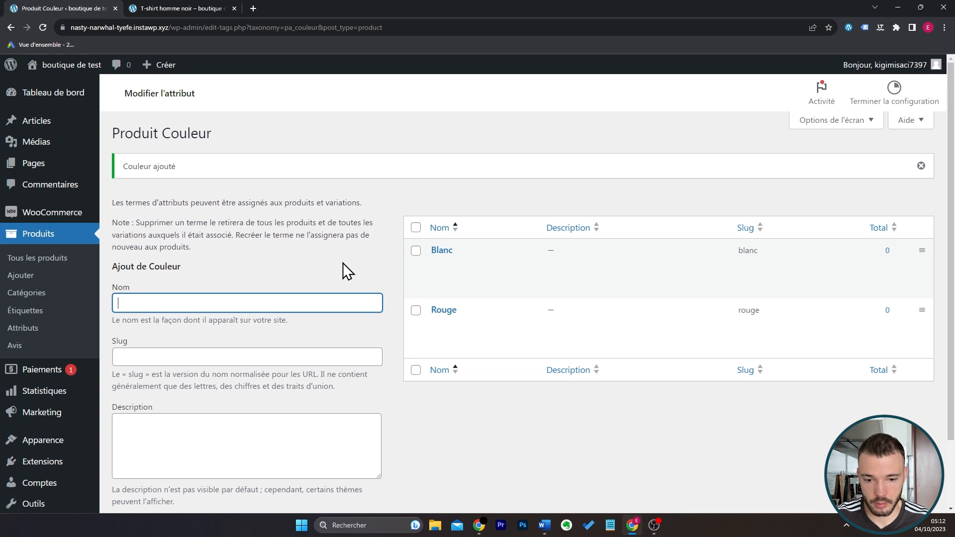
Add Noir and Bleu as further terms of the Couleur attribute.
text(Noir)
key(Return)
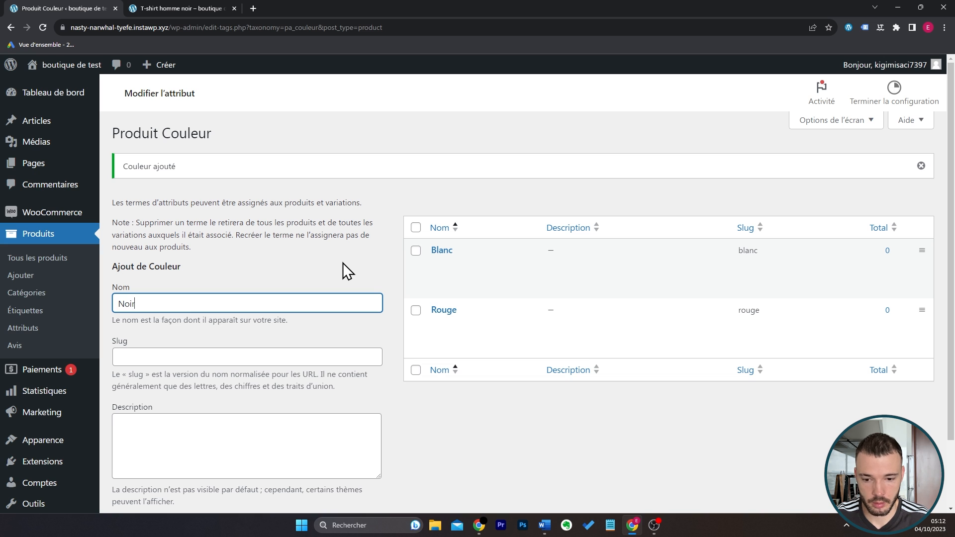
text(Bleu)
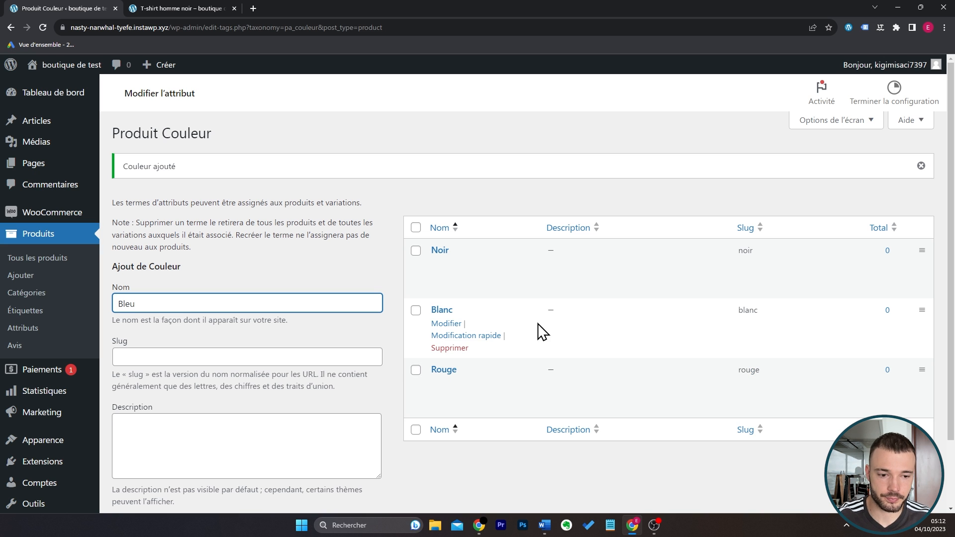
key(Return)
scroll(539, 268, down, 1)
scroll(539, 268, up, 1)
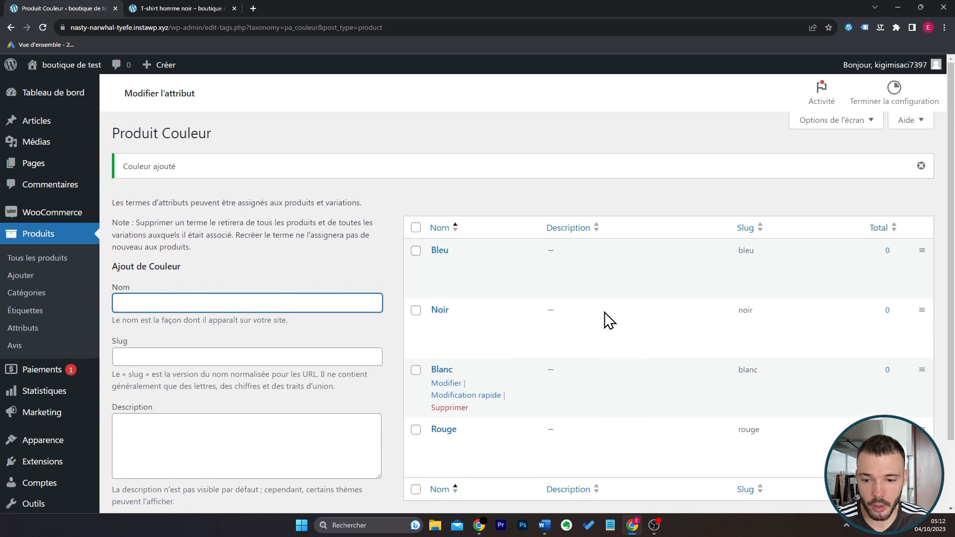
Open the T-shirt homme noir product for editing and add the existing global Couleur attribute to its product data.
click(58, 263)
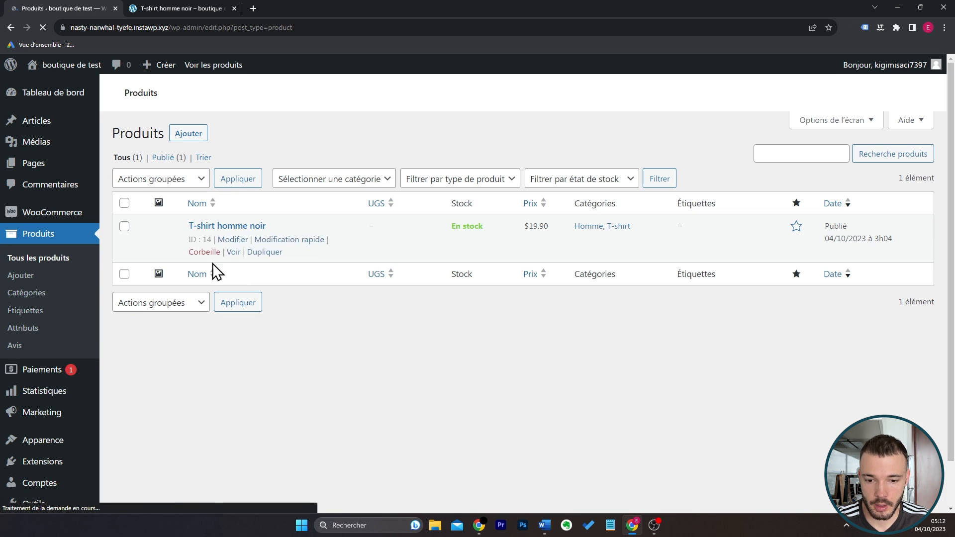
click(232, 241)
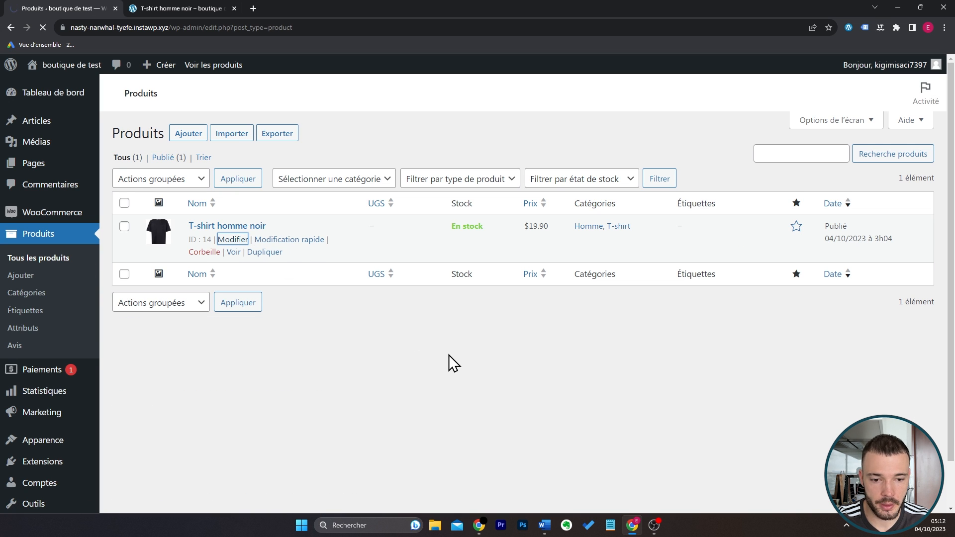
scroll(362, 299, down, 1)
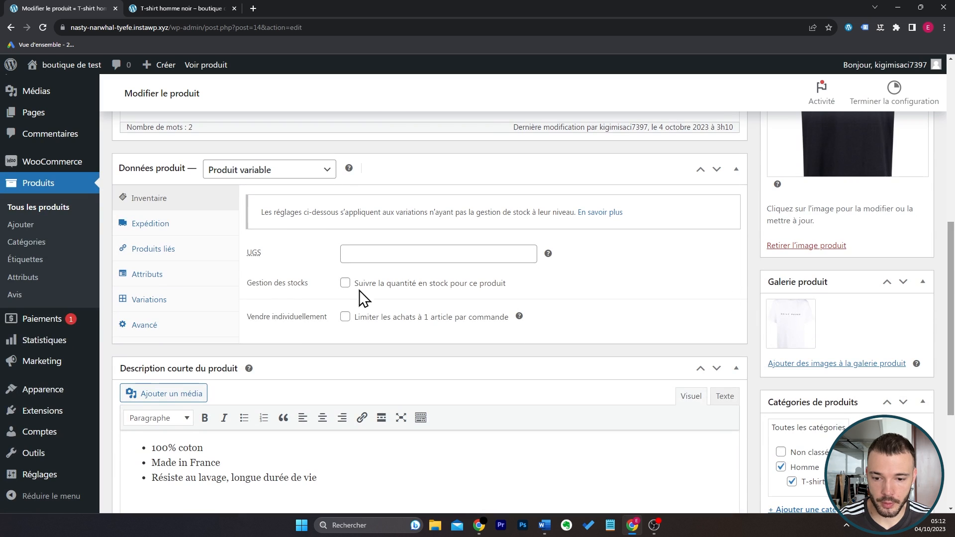
click(191, 274)
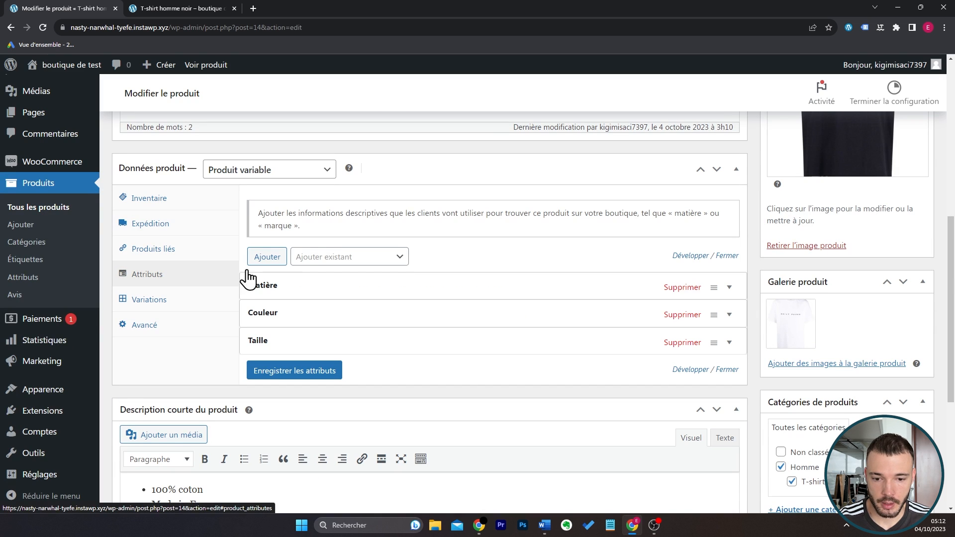
click(364, 258)
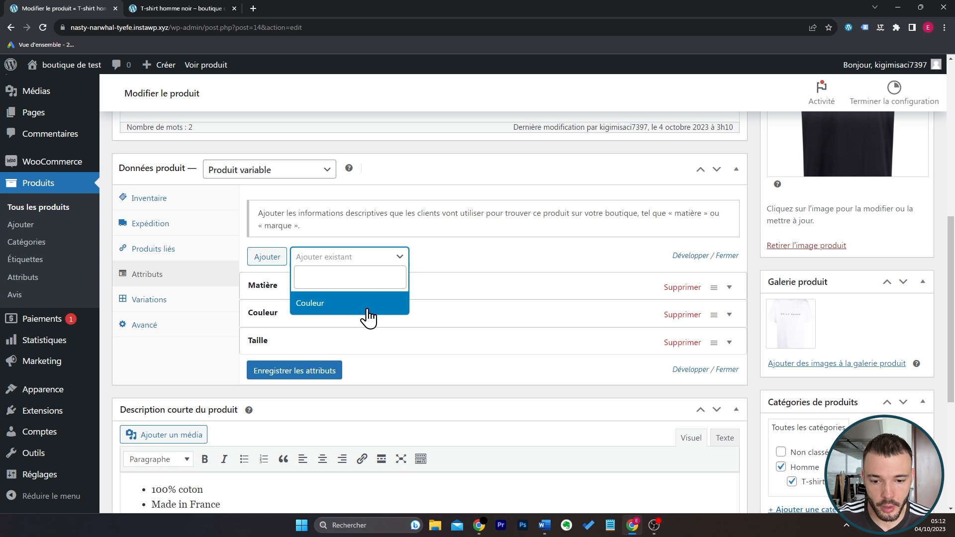
click(367, 304)
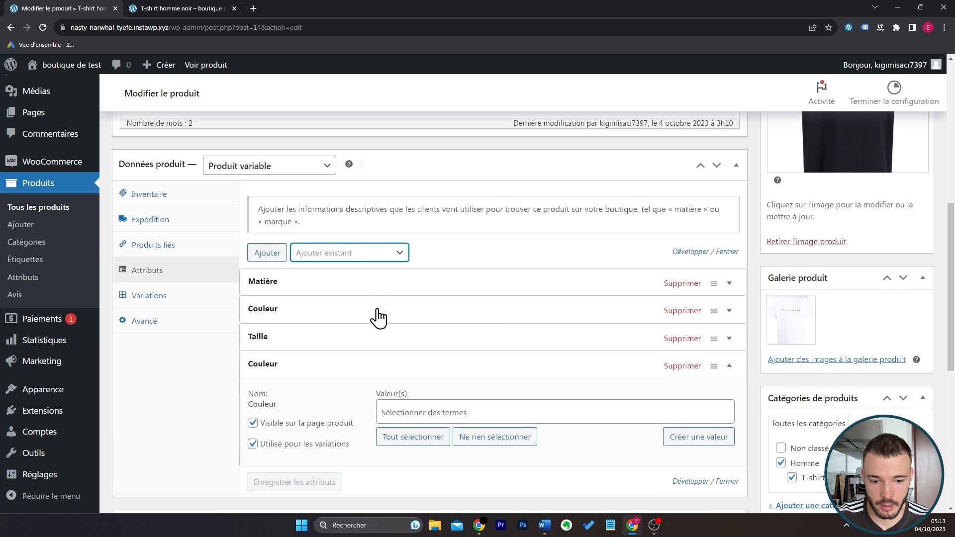
Select Blanc, Noir and Rouge as the values of the newly added Couleur attribute.
scroll(376, 318, down, 1)
click(420, 343)
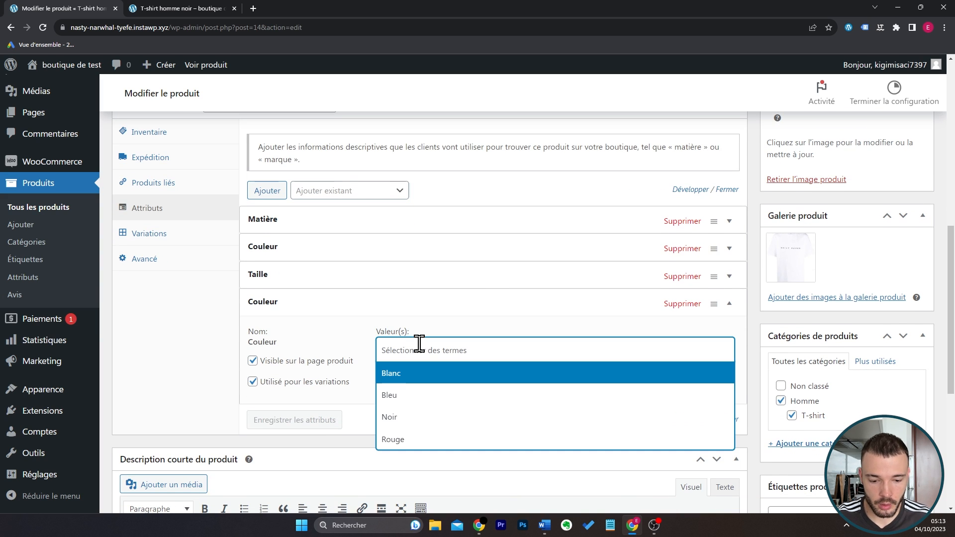
click(438, 376)
click(464, 437)
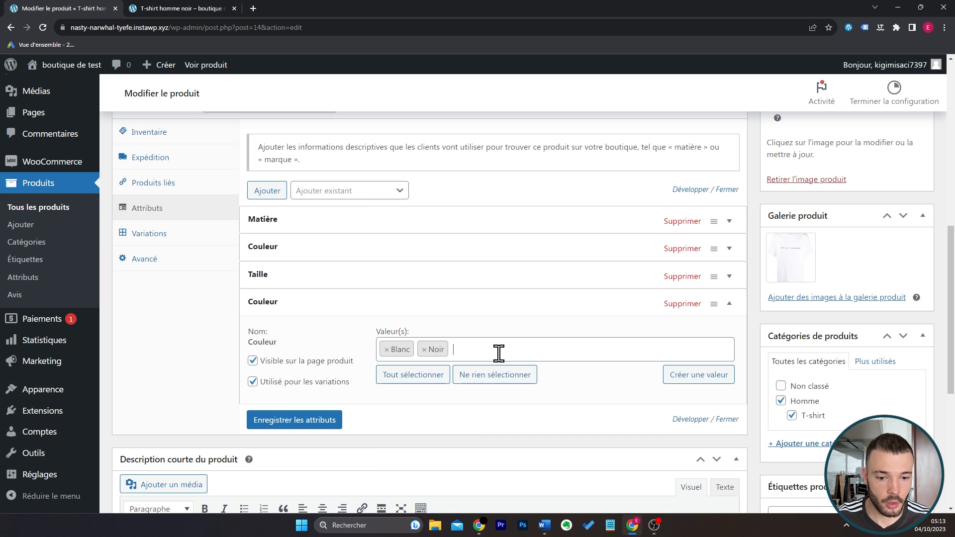
click(499, 356)
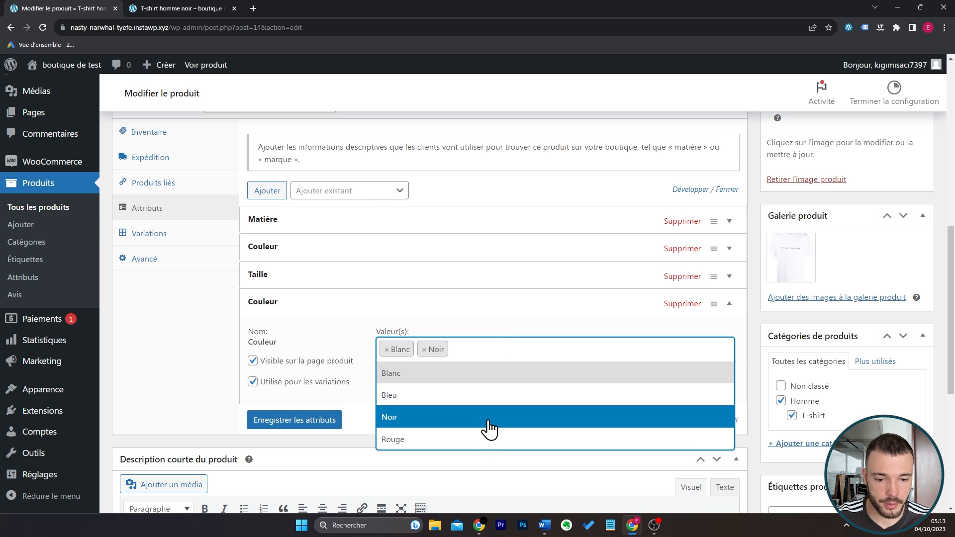
click(470, 441)
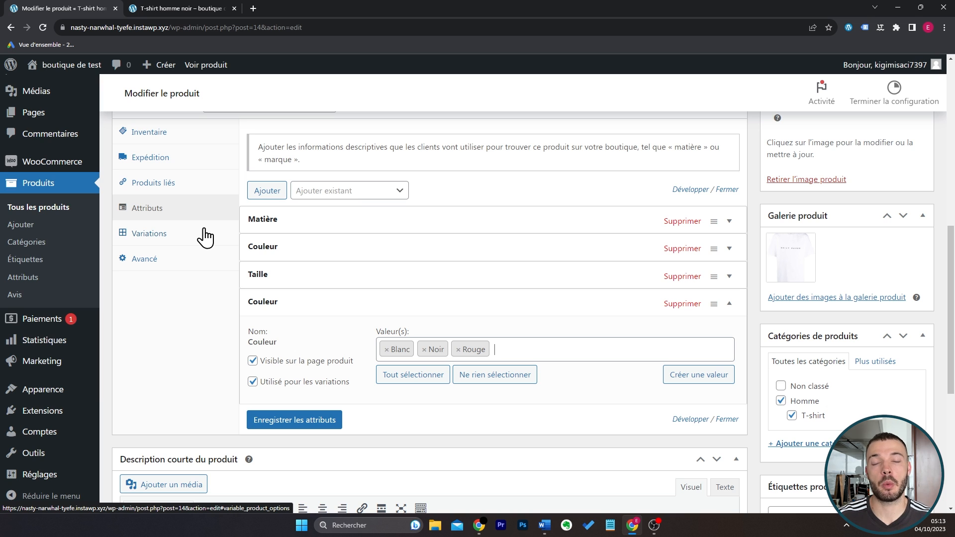
Remove the newly added global Couleur attribute from the product and confirm its deletion.
click(682, 303)
click(528, 93)
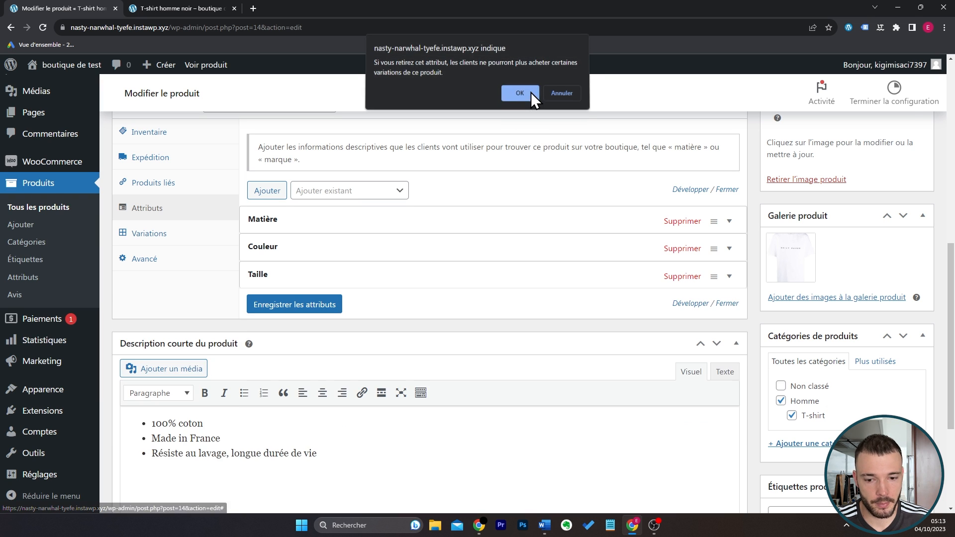
scroll(64, 267, up, 3)
Return to the full product list and examine its screen options for columns and number of items per page.
click(52, 262)
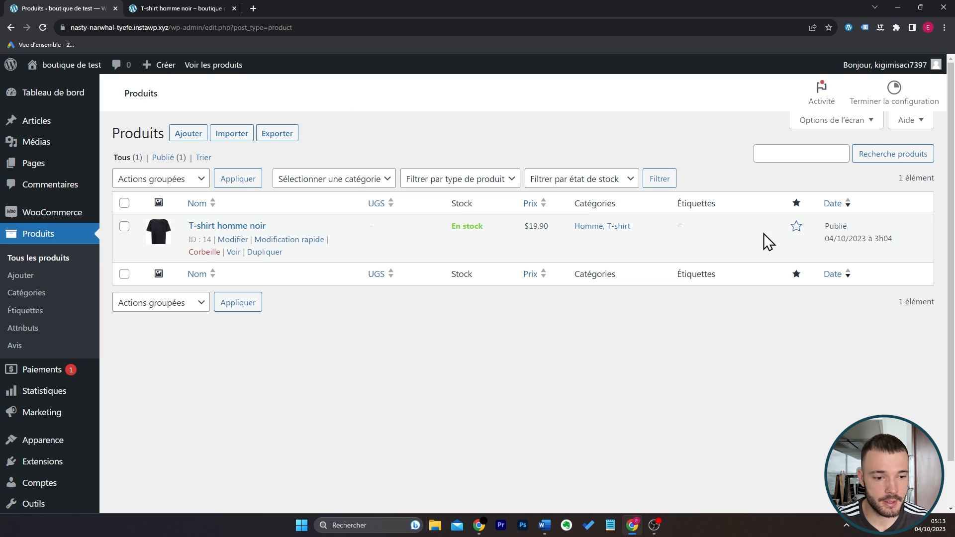
click(848, 123)
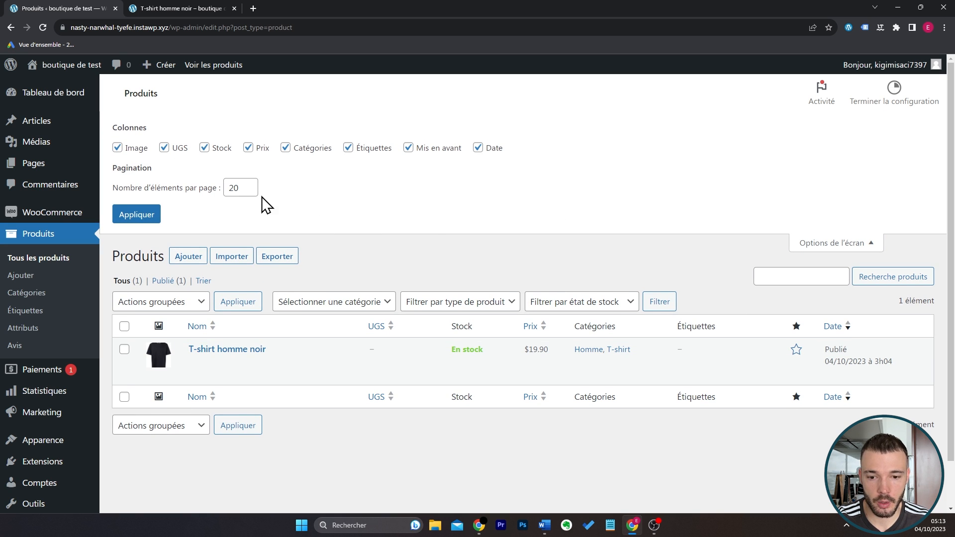
double_click(234, 188)
key(Return)
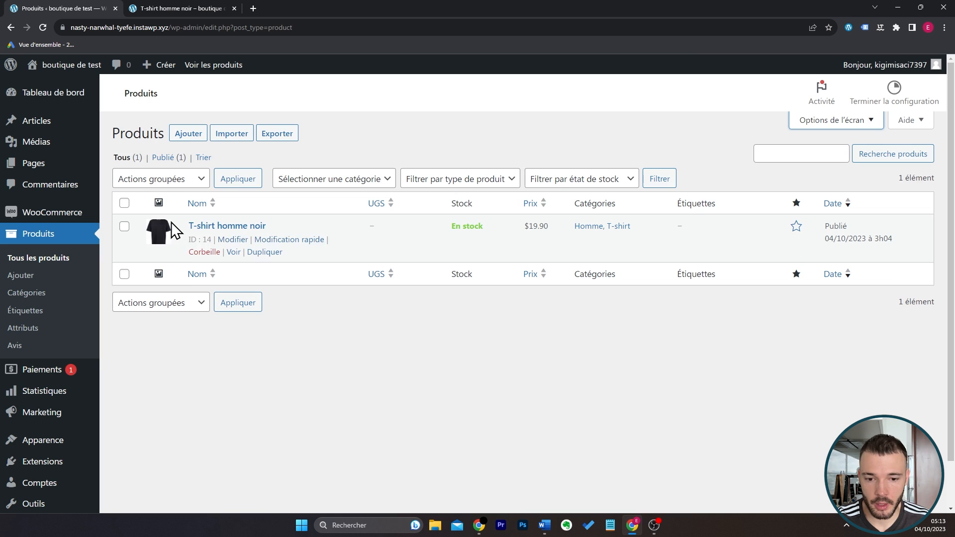
Review the quick edit fields of T-shirt homme noir and leave them without making changes.
click(292, 240)
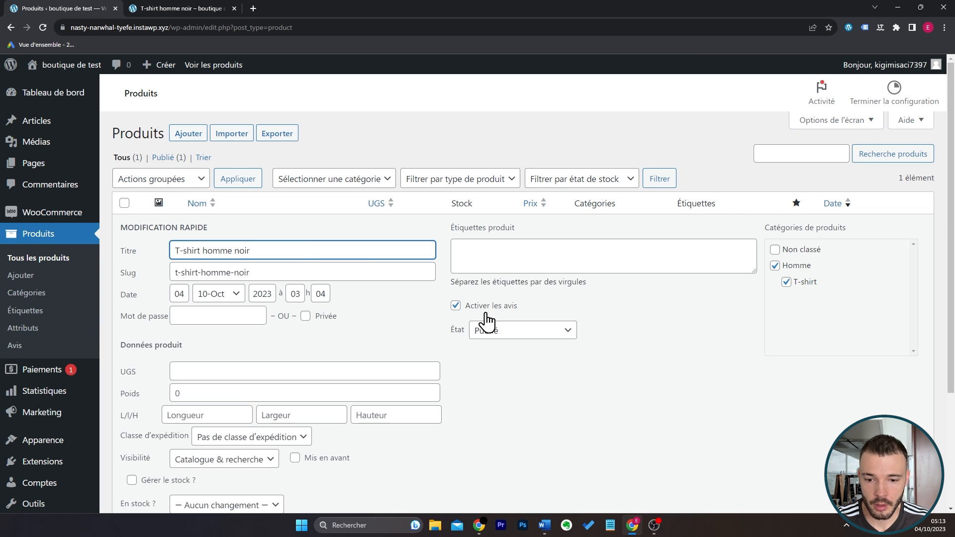
key(Escape)
scroll(305, 234, down, 1)
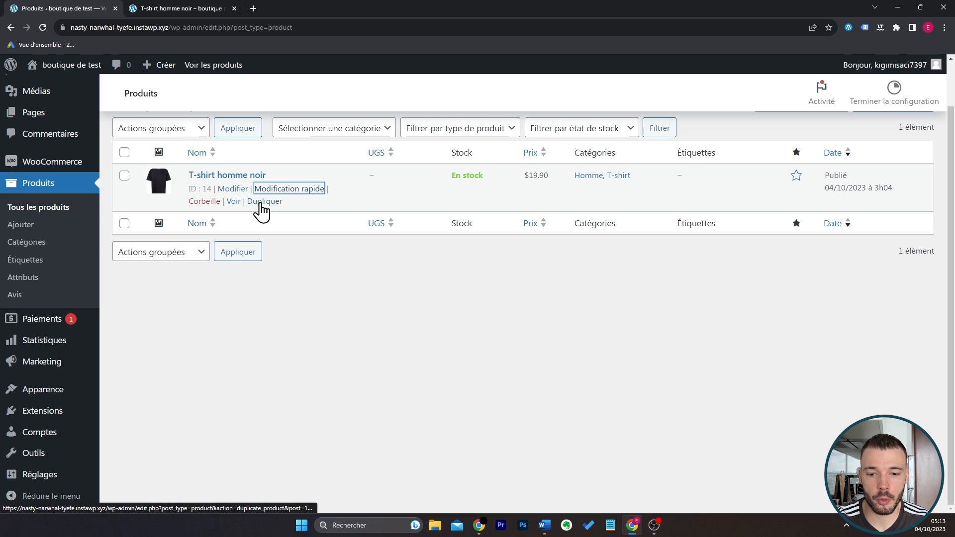
scroll(353, 304, up, 1)
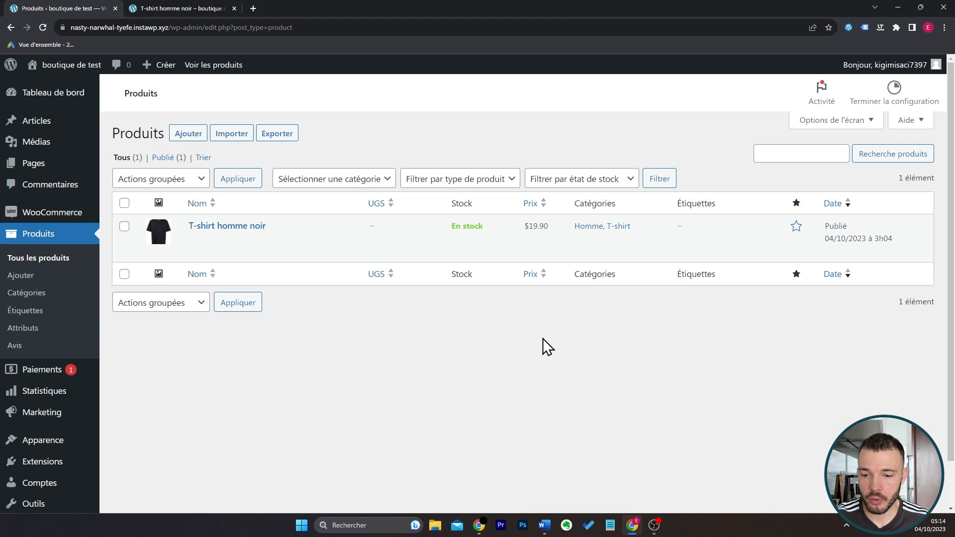
Search the plugin directory for "stripe" and install WooCommerce Stripe Payment Gateway.
scroll(543, 339, down, 1)
mouse_move(79, 418)
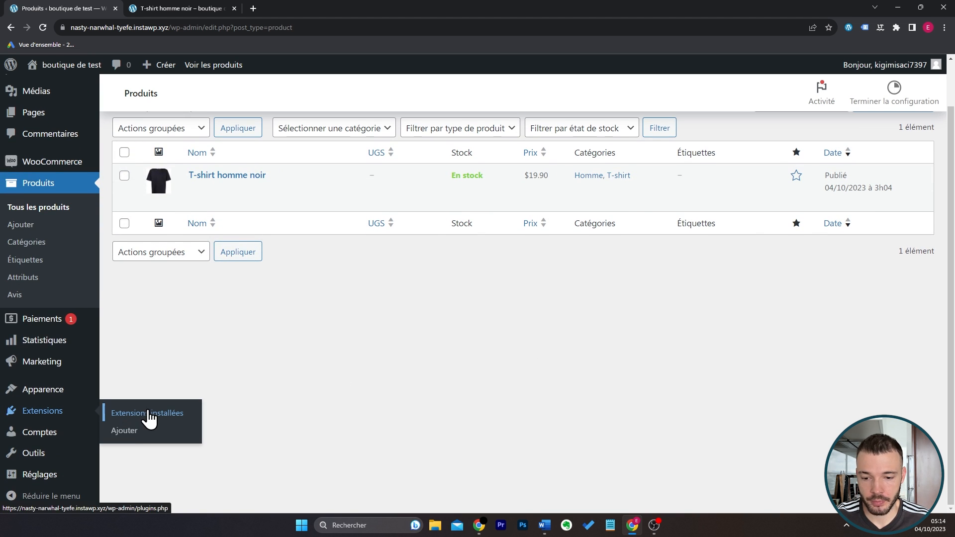
click(114, 432)
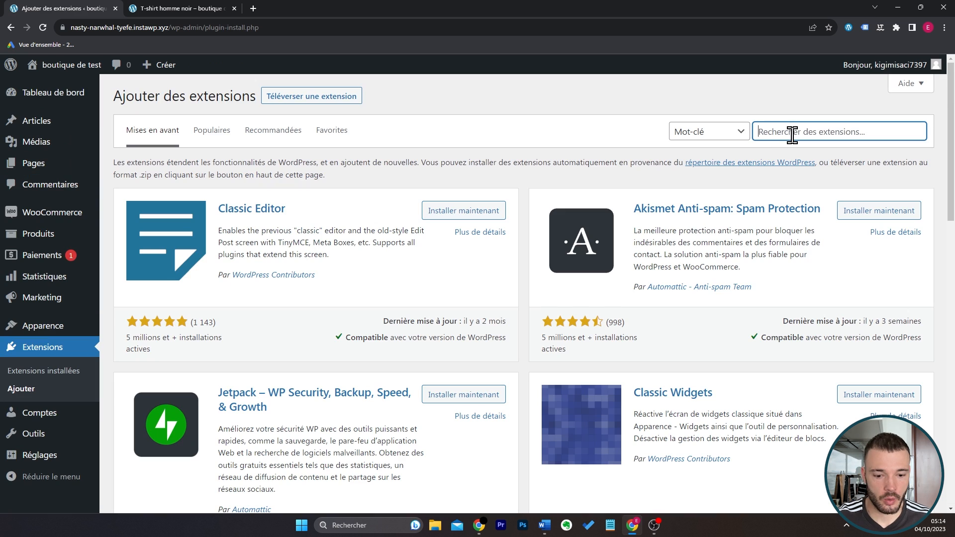
click(791, 132)
text(stripe)
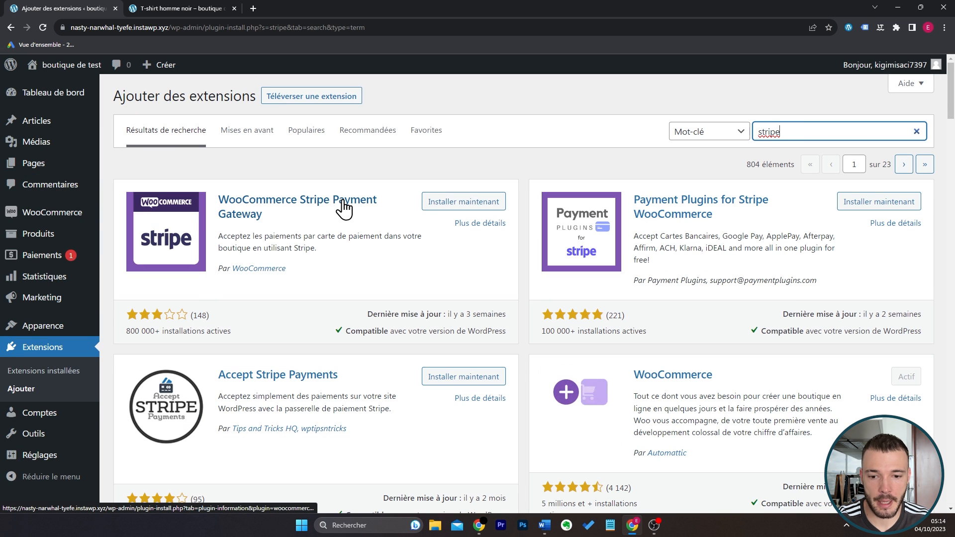
click(444, 203)
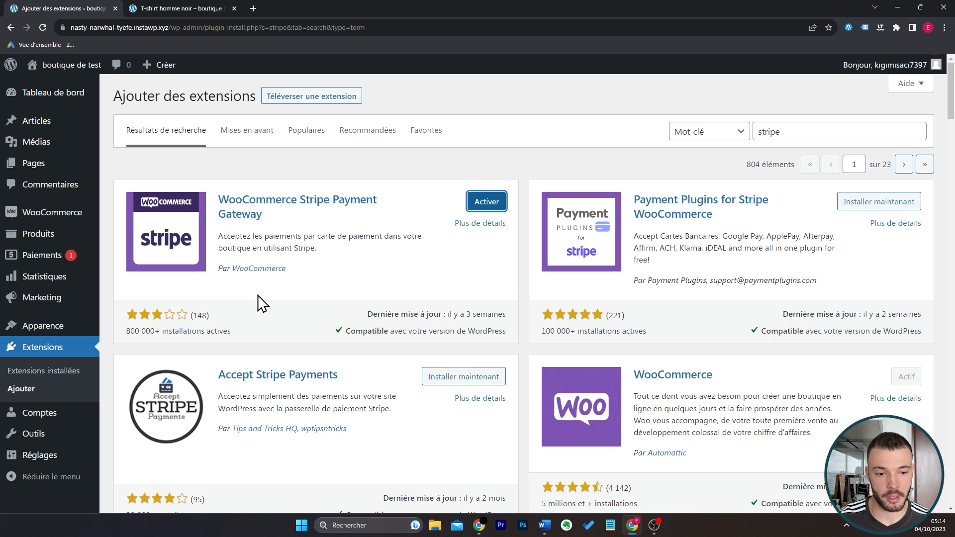
drag(634, 199, 719, 219)
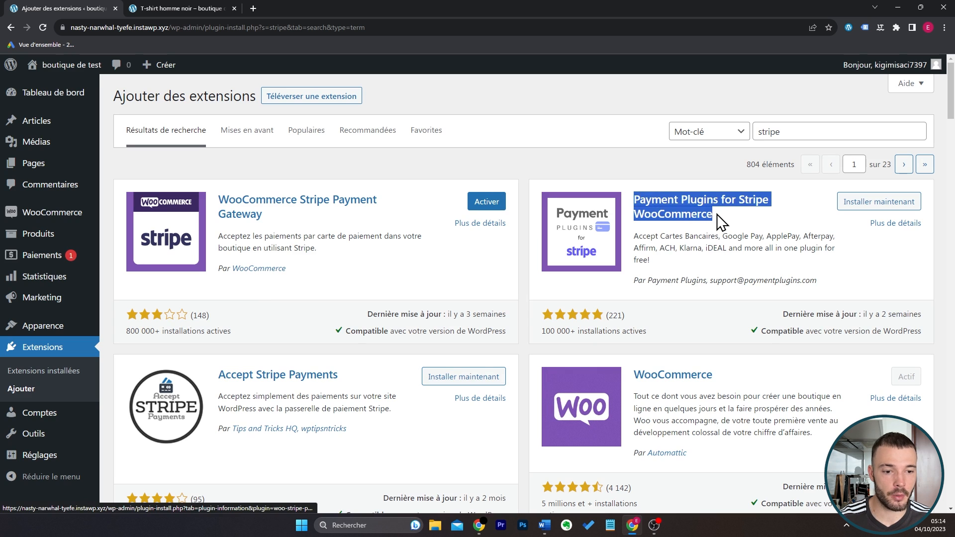
click(723, 273)
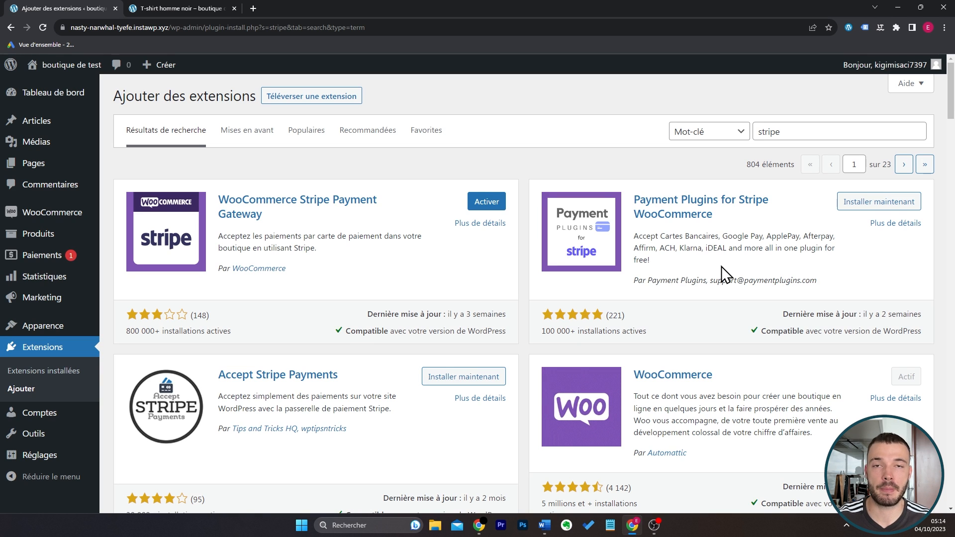
Search the plugin directory for "paypal" and install Payment Plugins for PayPal WooCommerce.
double_click(809, 130)
text(pay)
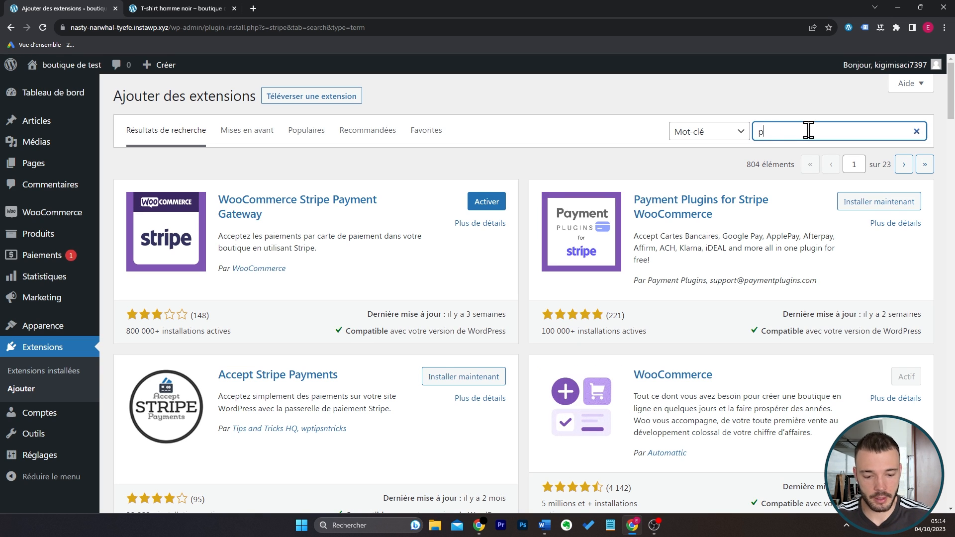
text(pal)
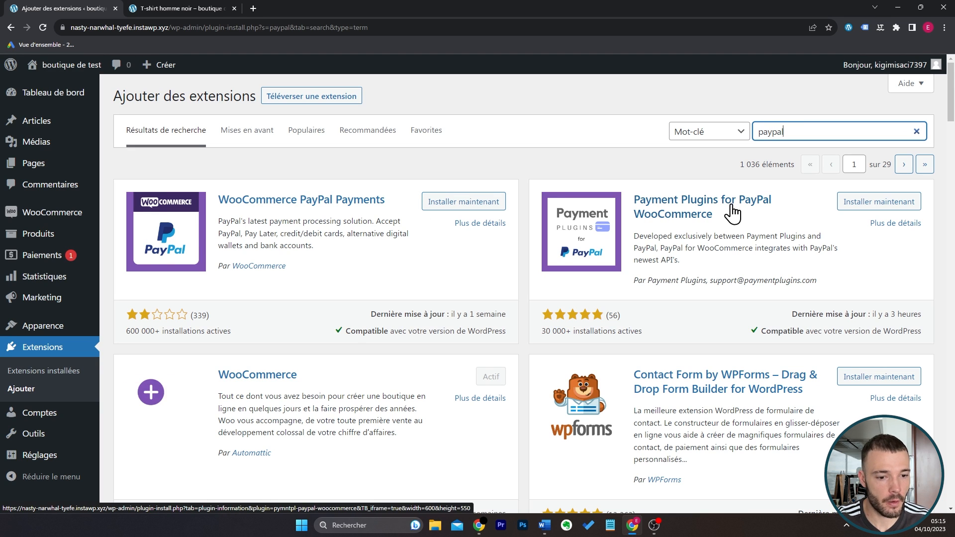
click(868, 201)
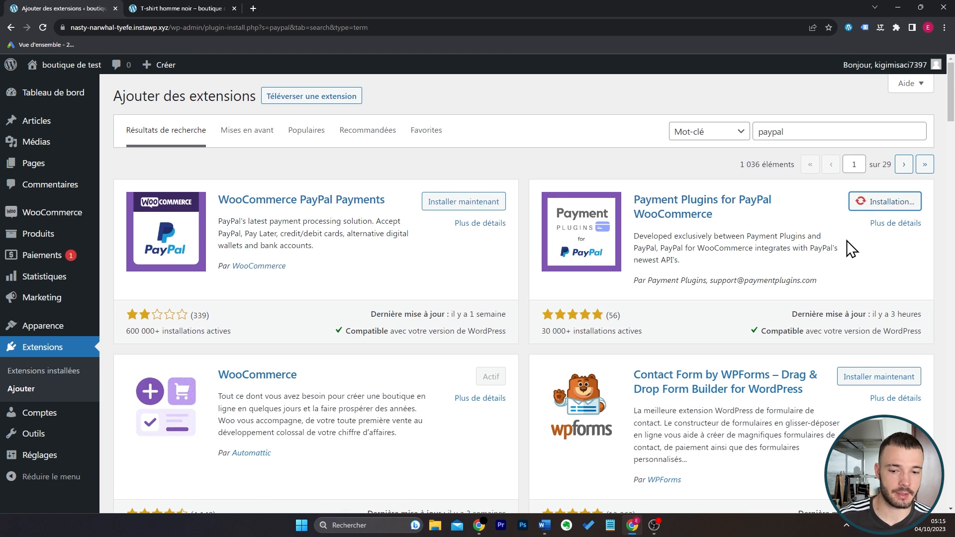
Activate WooCommerce Stripe Gateway and Payment Plugins for PayPal WooCommerce together with a bulk action on the installed plugins.
click(64, 373)
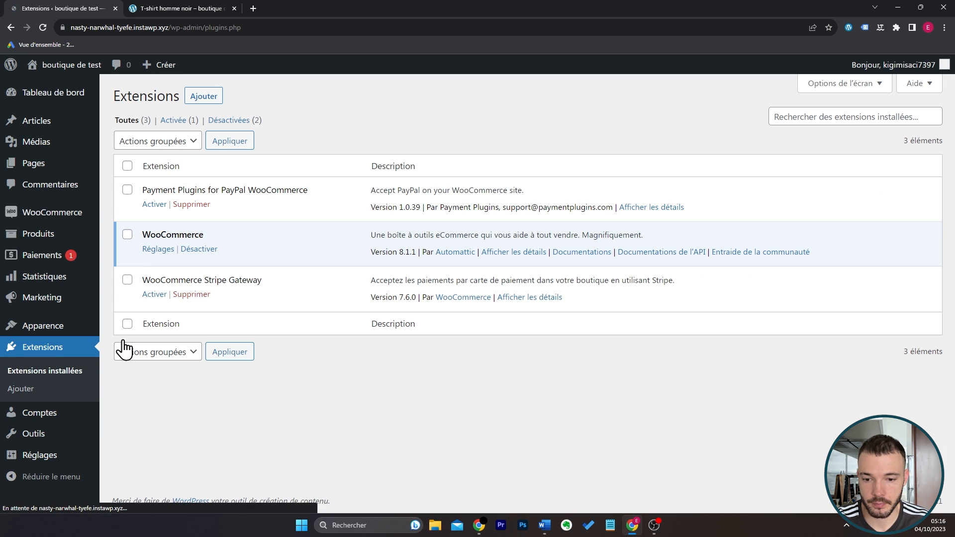
click(128, 280)
click(127, 190)
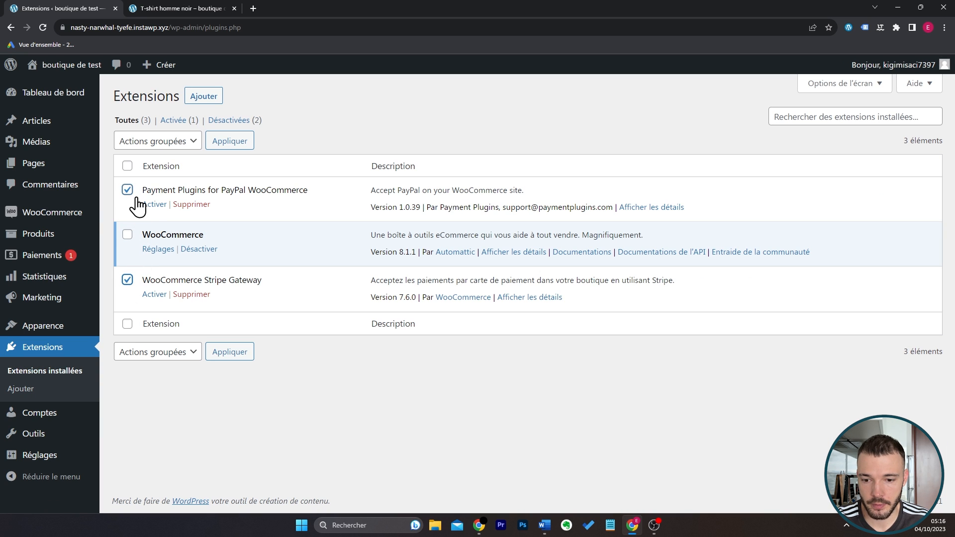
click(164, 141)
click(170, 169)
click(244, 145)
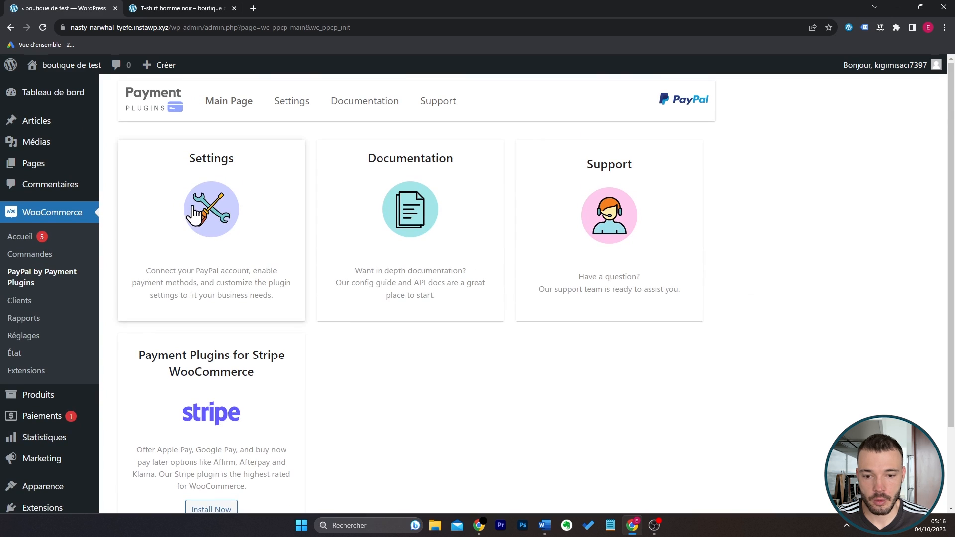
Open the PayPal plugin's API settings and try to connect the PayPal account in the production environment.
click(212, 208)
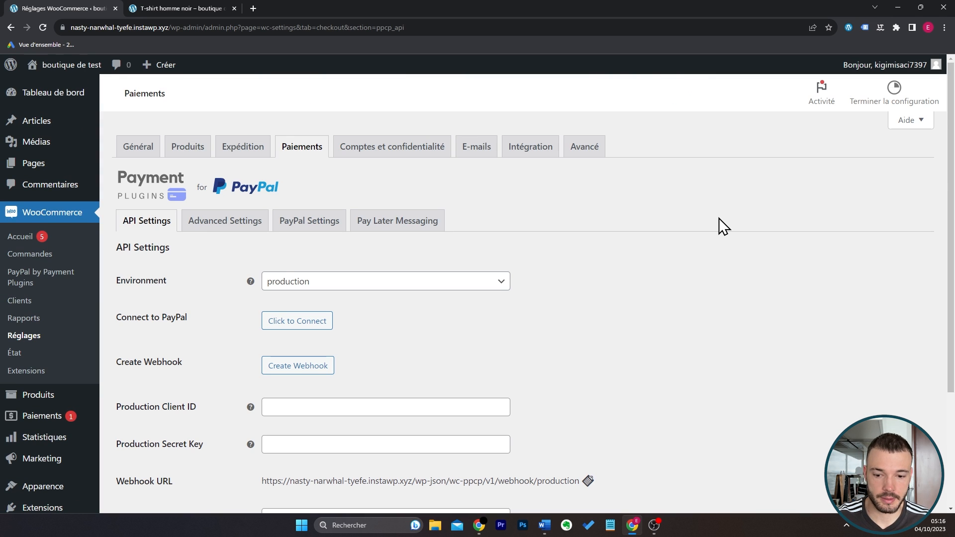
click(311, 328)
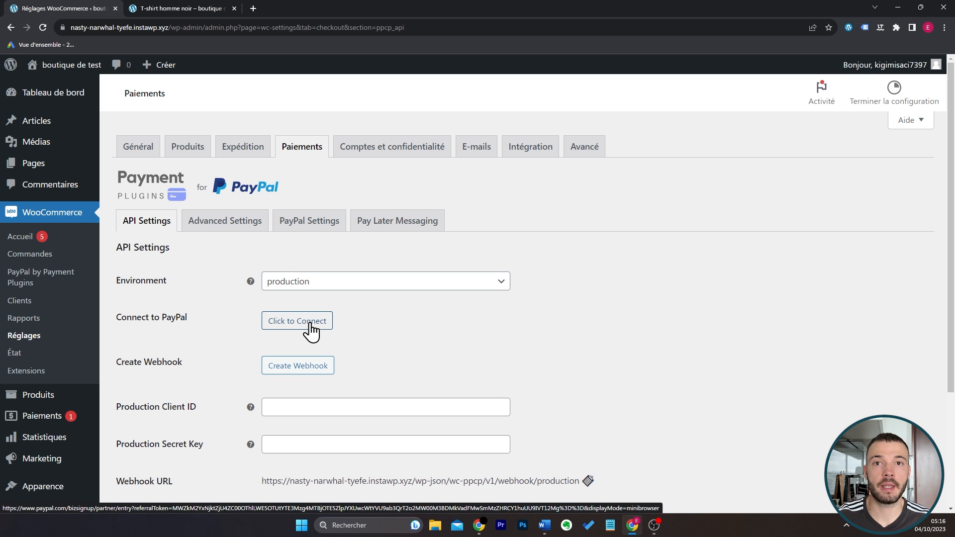
click(311, 324)
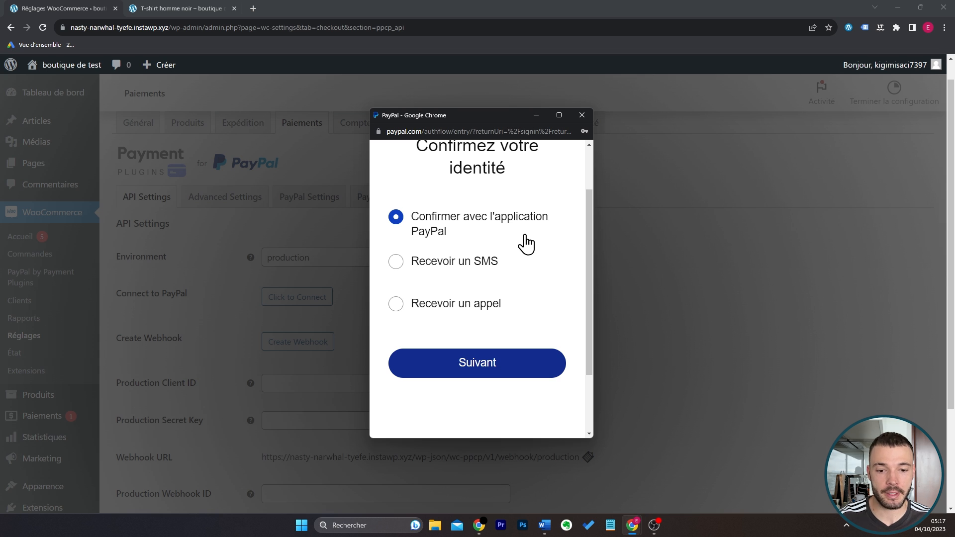
click(582, 115)
scroll(547, 238, down, 3)
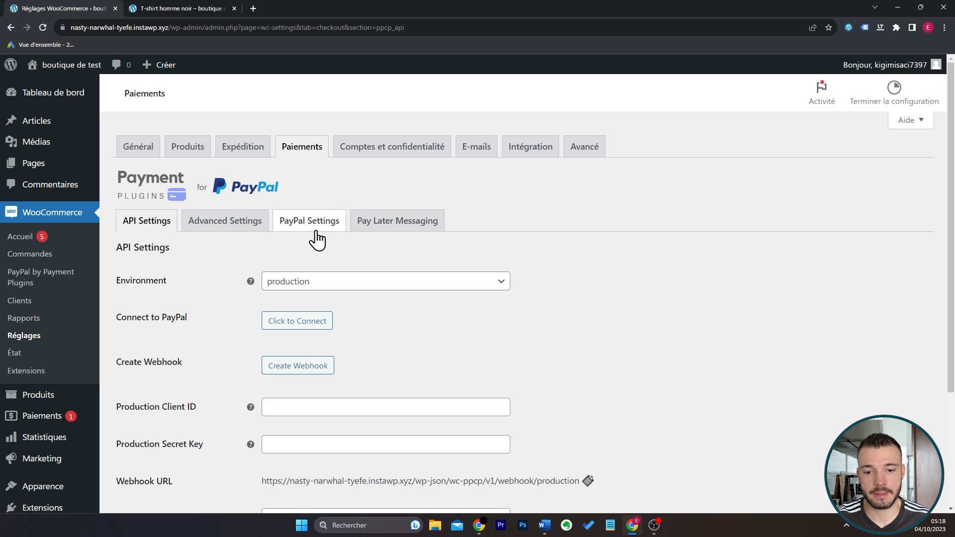
Enable the PayPal gateway, remove Cart Page from its PayPal Payment Sections and save the settings.
click(319, 226)
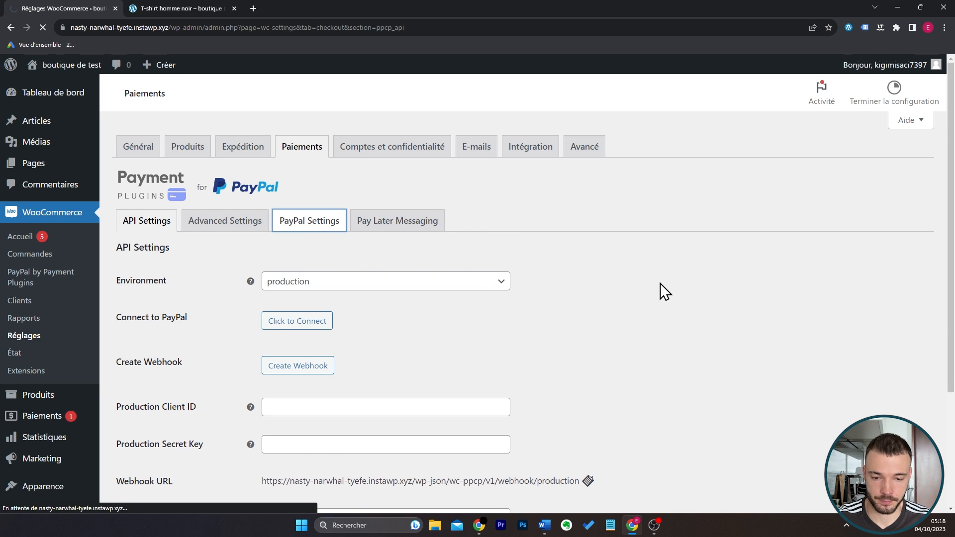
click(268, 304)
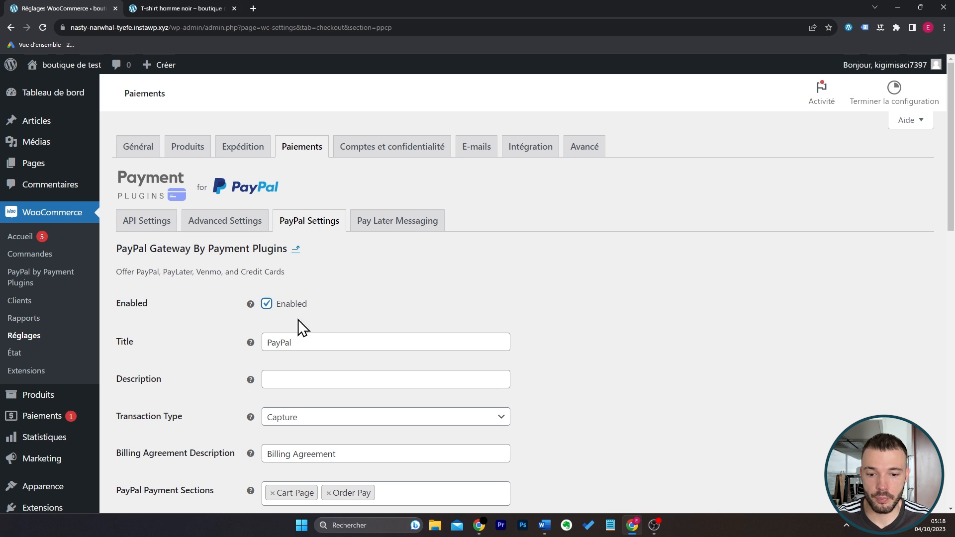
scroll(558, 318, down, 4)
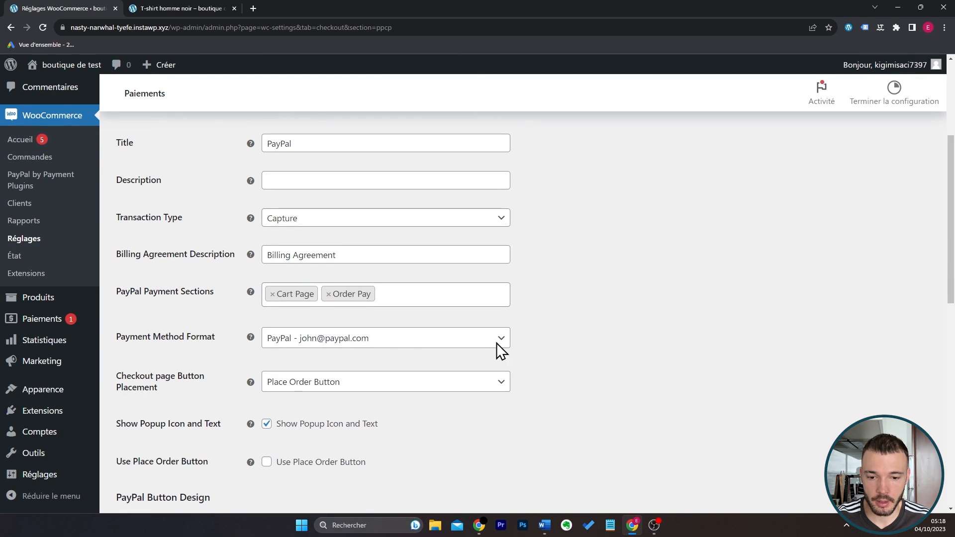
click(272, 299)
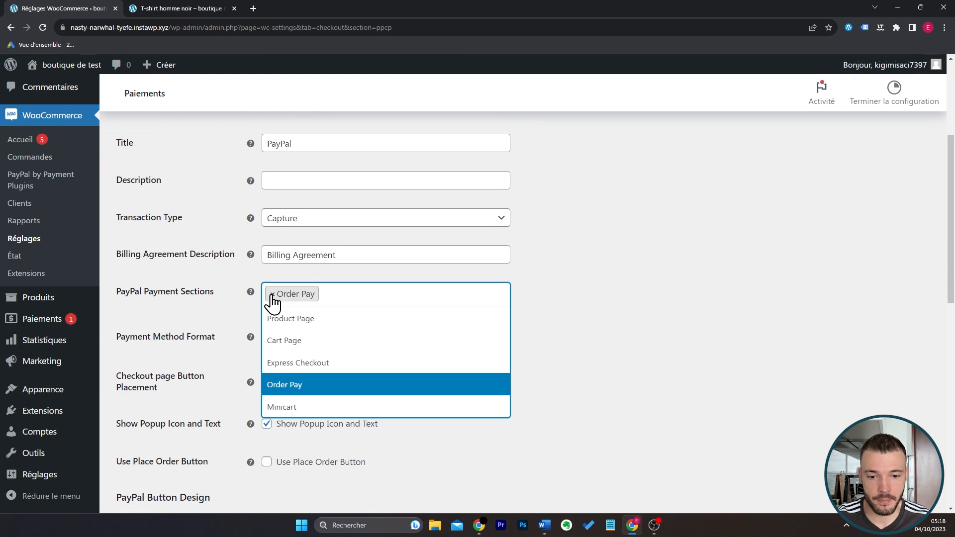
click(690, 273)
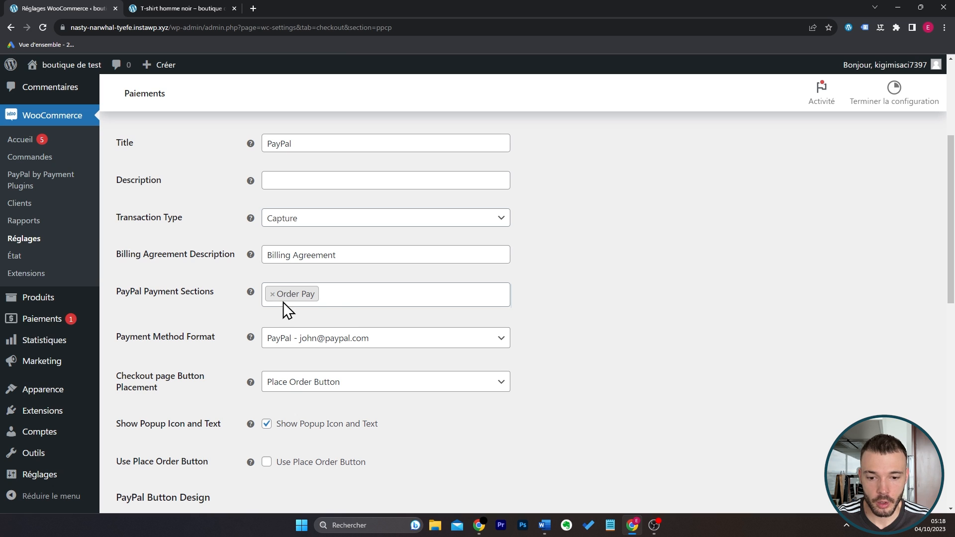
click(344, 296)
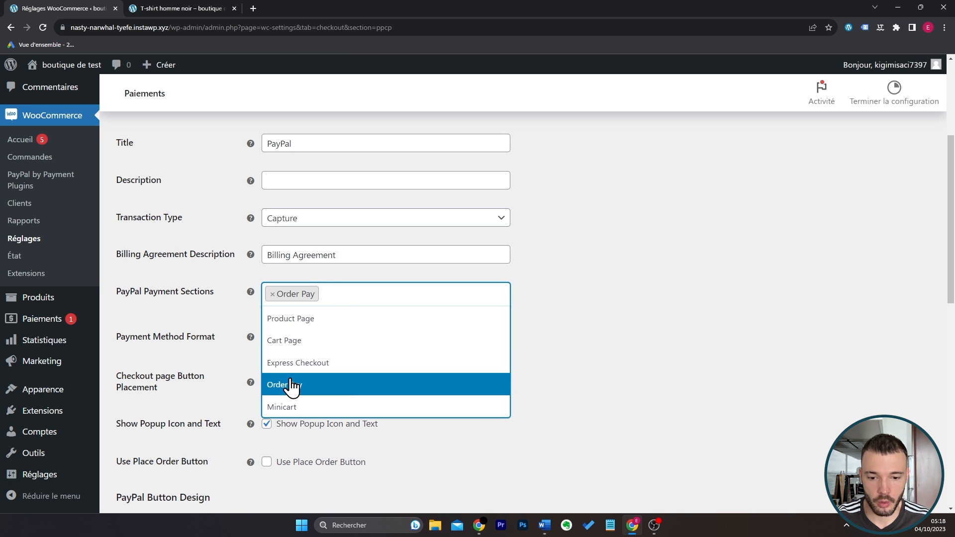
click(641, 317)
scroll(621, 323, down, 10)
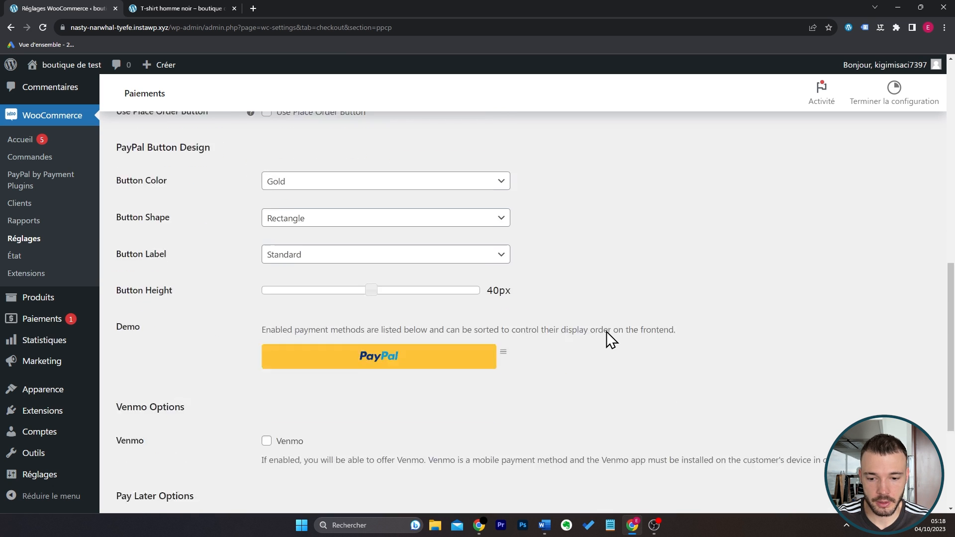
click(199, 452)
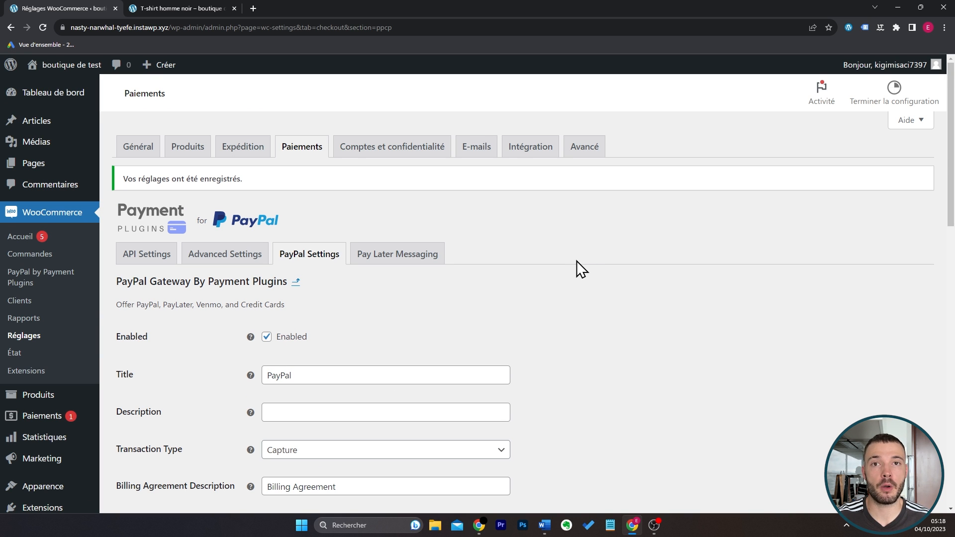
Enable Stripe card payments in the store's payment methods and connect the Stripe account.
click(312, 164)
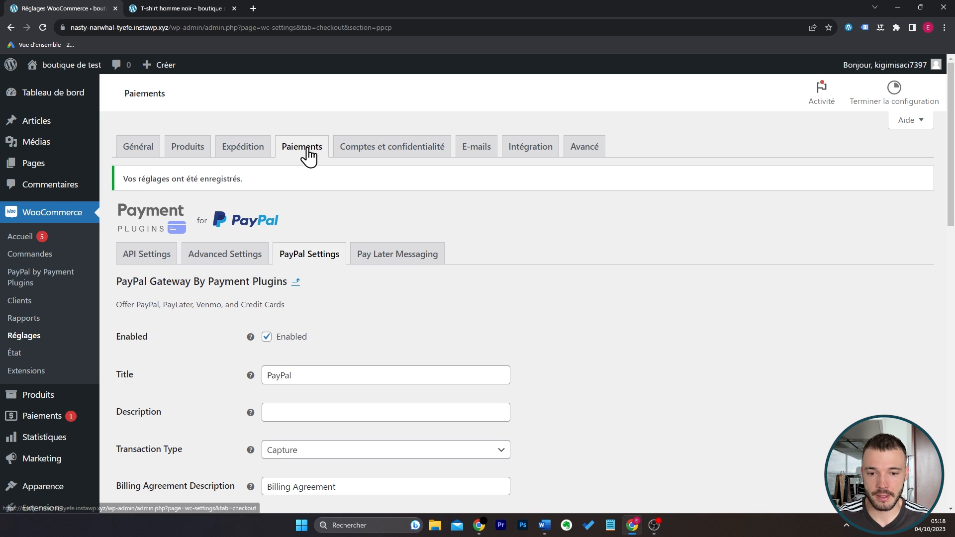
scroll(428, 318, down, 5)
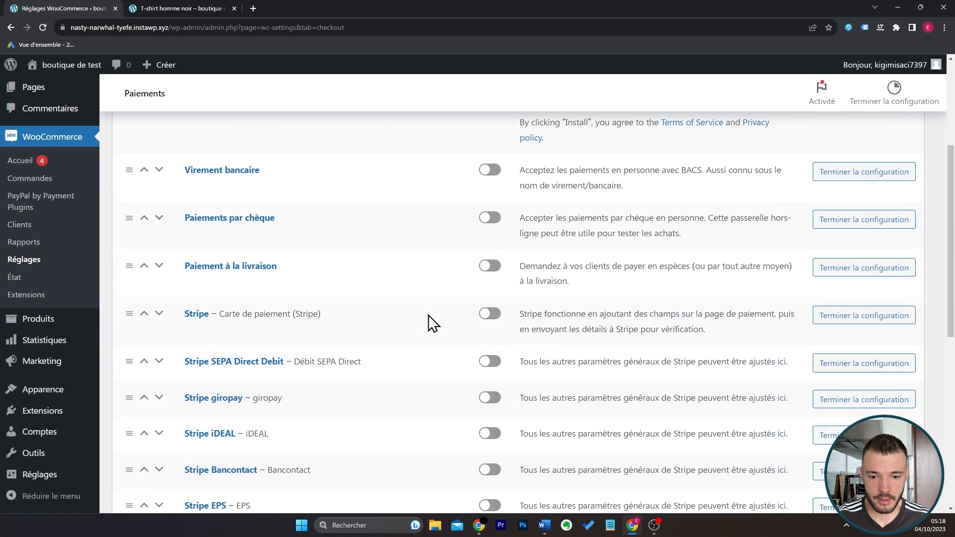
click(491, 316)
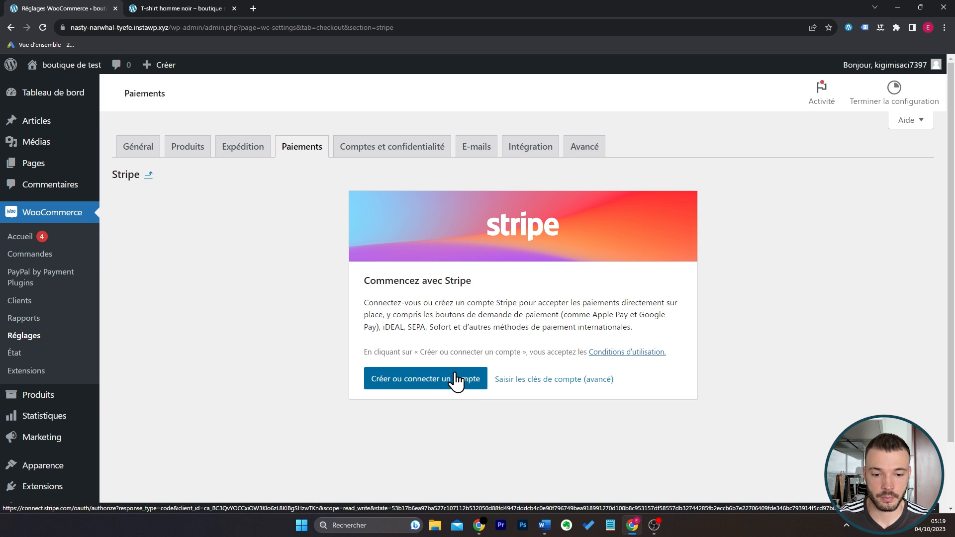
click(457, 382)
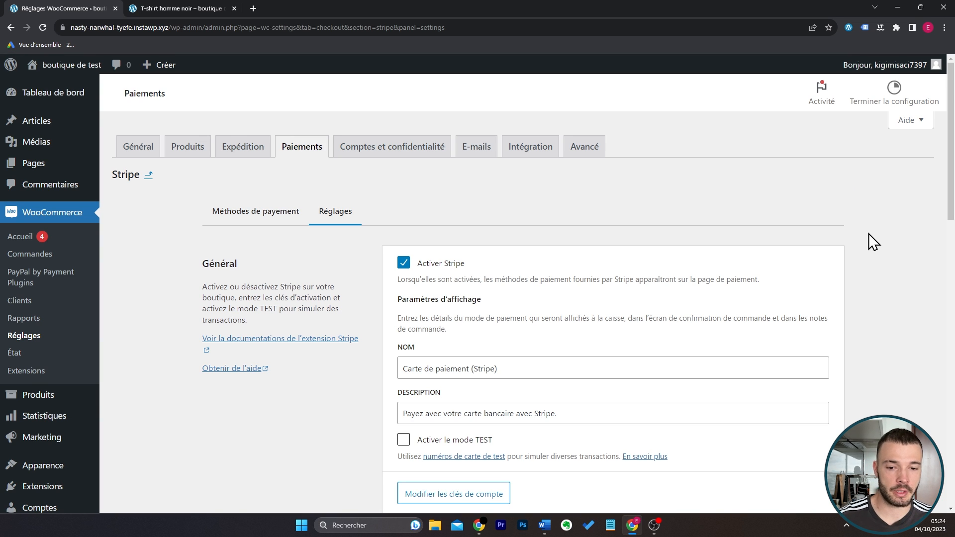
Set the Stripe payment method's name to Carte Bancaire and clear its description.
scroll(869, 234, down, 1)
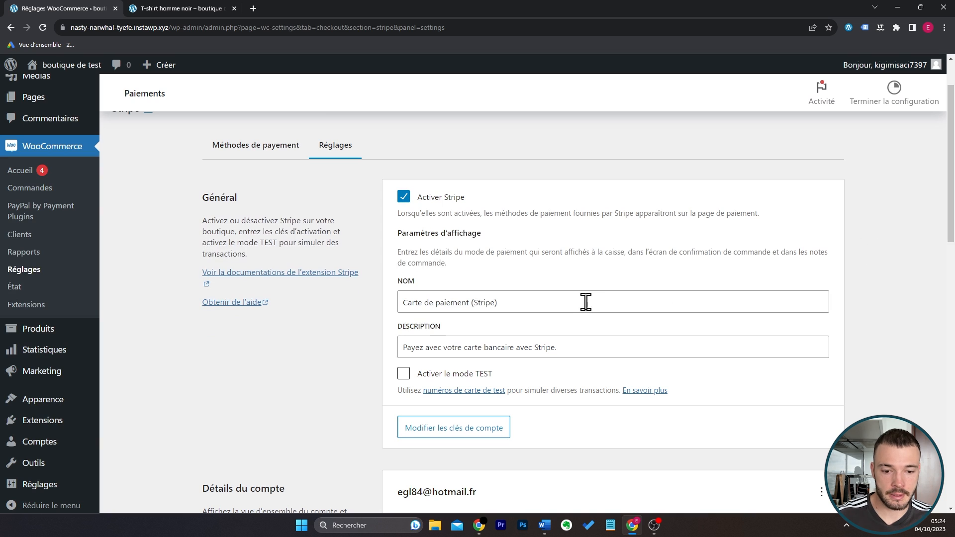
drag(581, 304, 424, 305)
text(Ba)
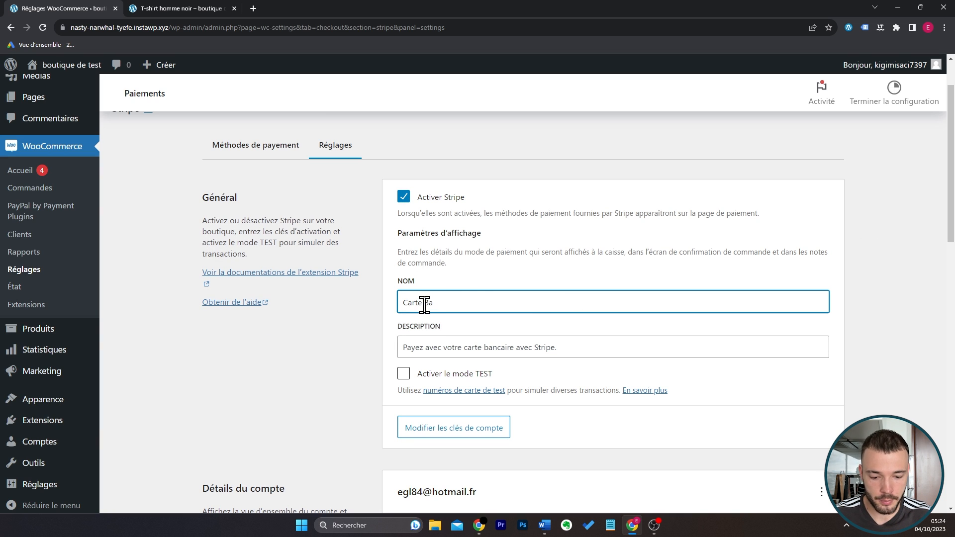
text(ncaire)
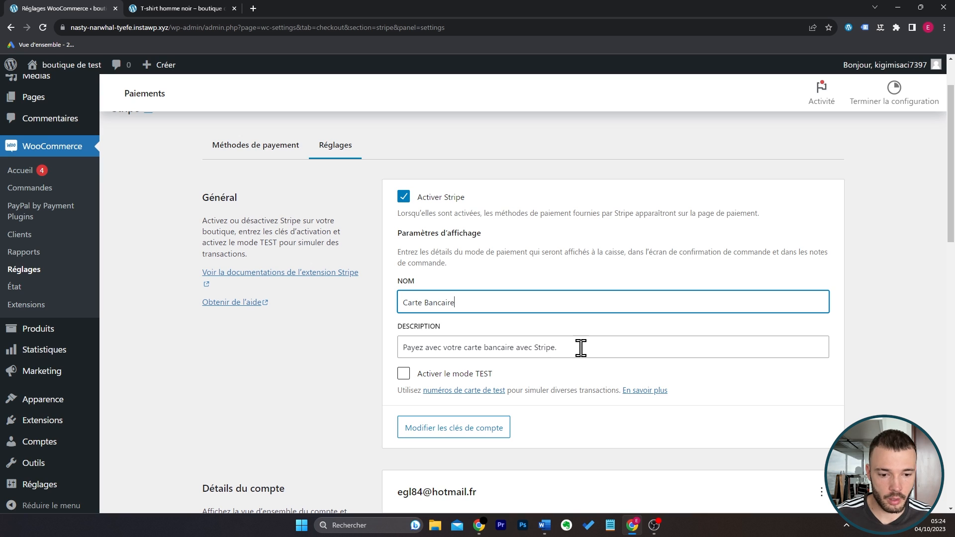
triple_click(581, 347)
key(BackSpace)
click(712, 335)
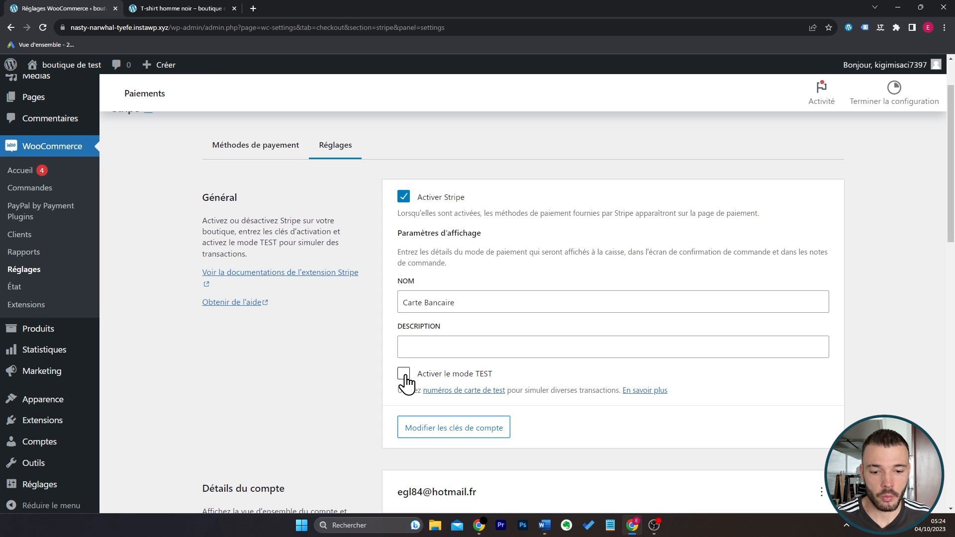
Activate Stripe's TEST mode and save the Stripe settings.
click(405, 381)
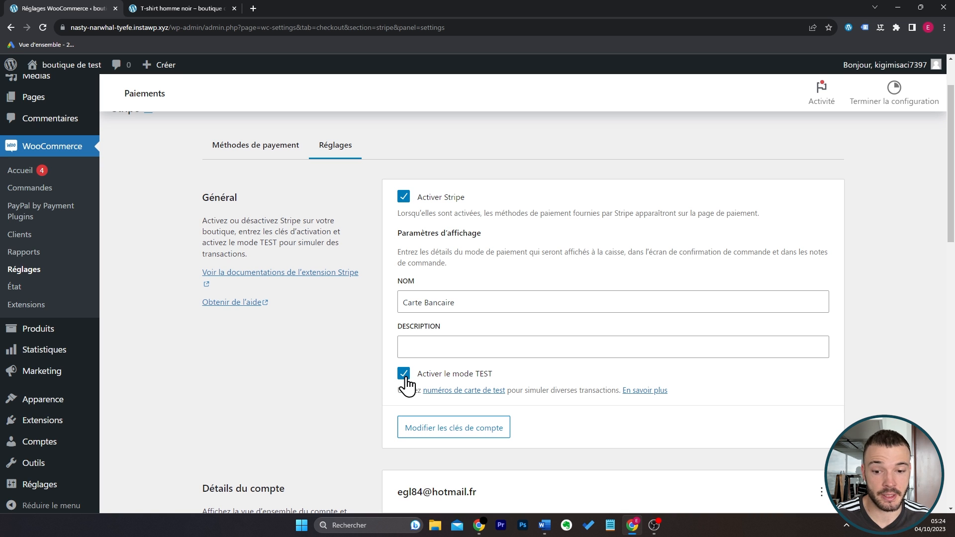
scroll(406, 385, down, 15)
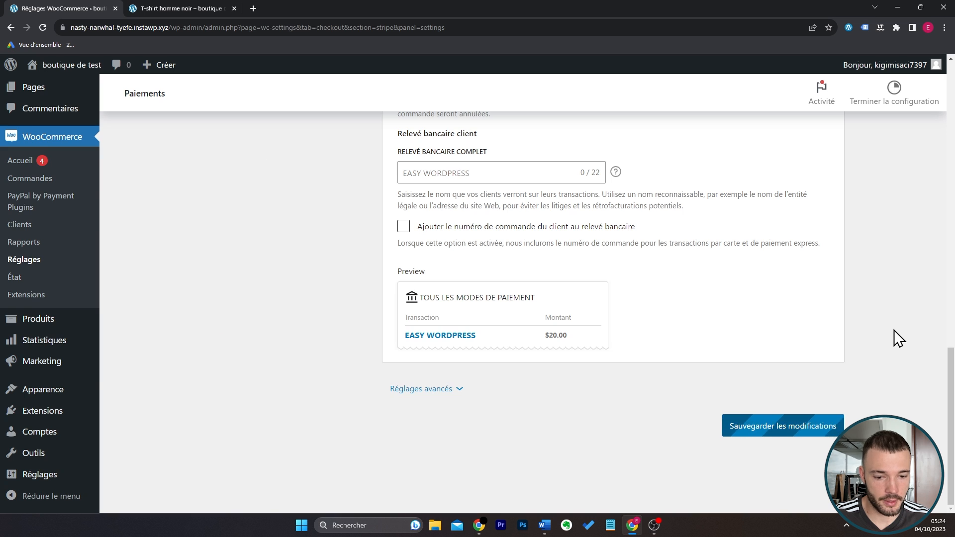
click(783, 426)
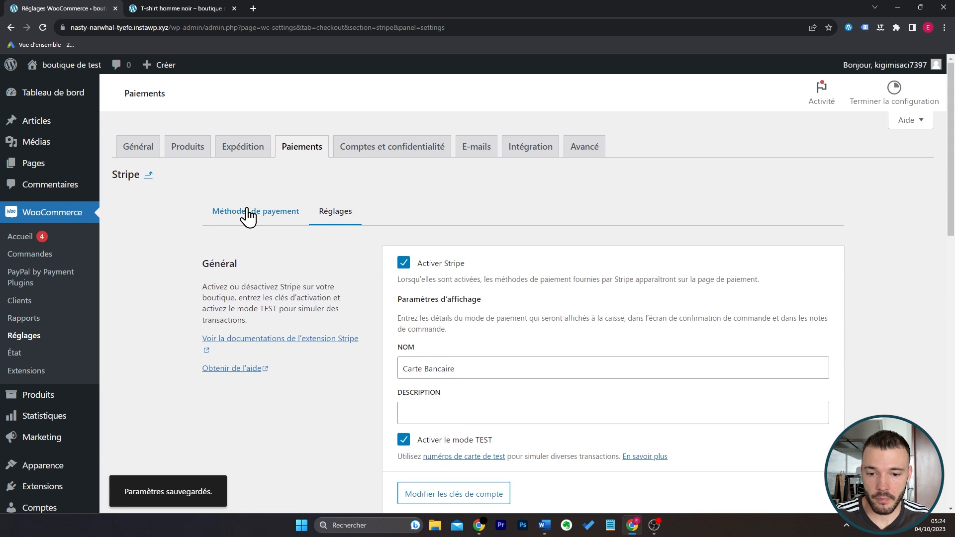
Deselect Apple Pay / Google Pay in Stripe's payment methods and open the express payments customization.
click(248, 213)
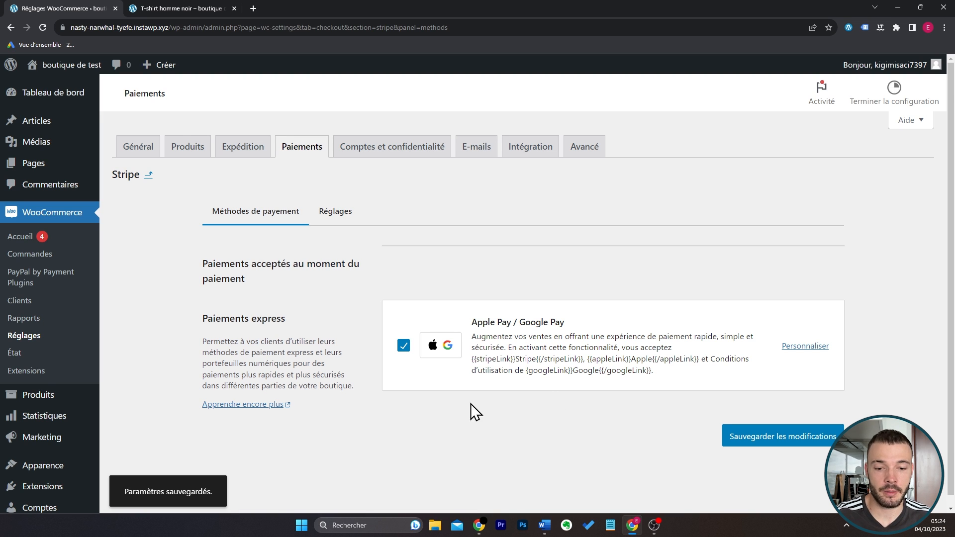
click(404, 347)
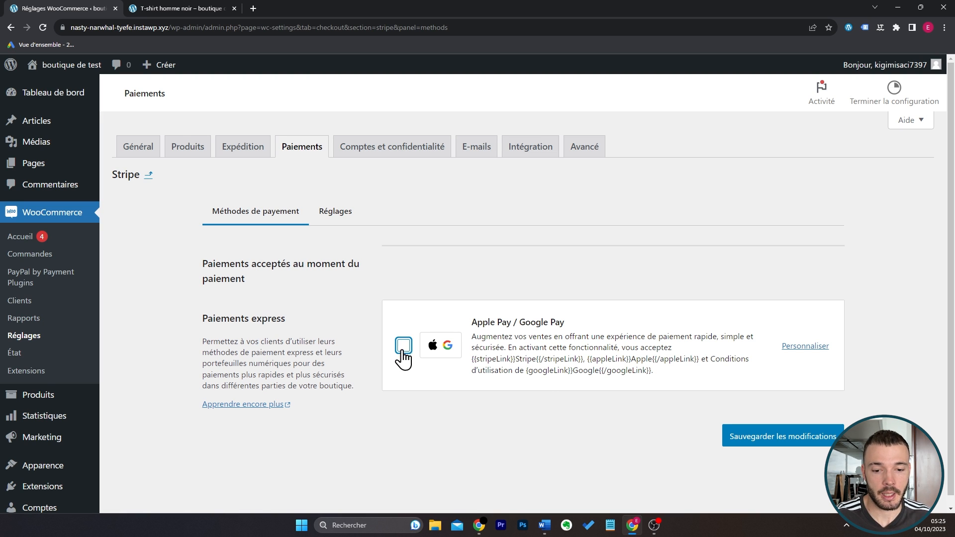
click(502, 393)
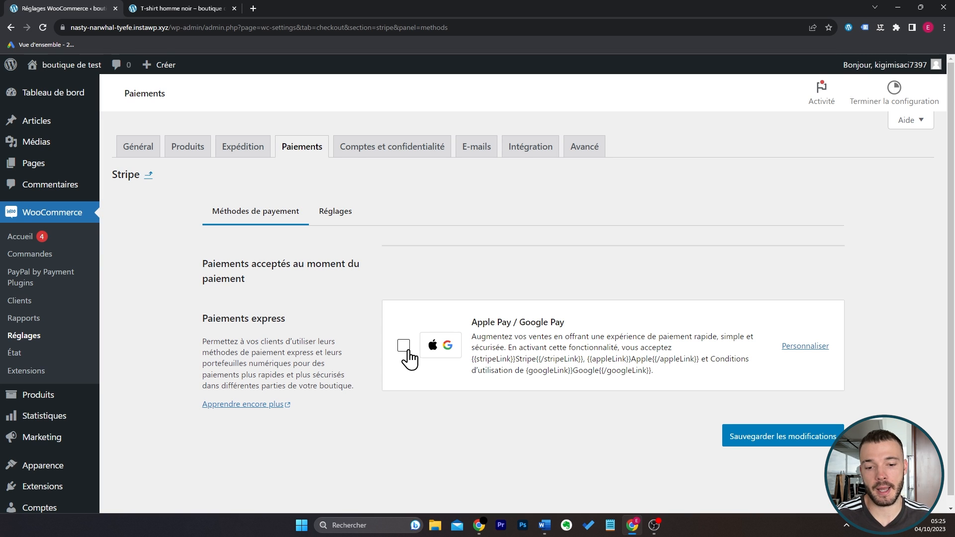
click(801, 348)
click(521, 98)
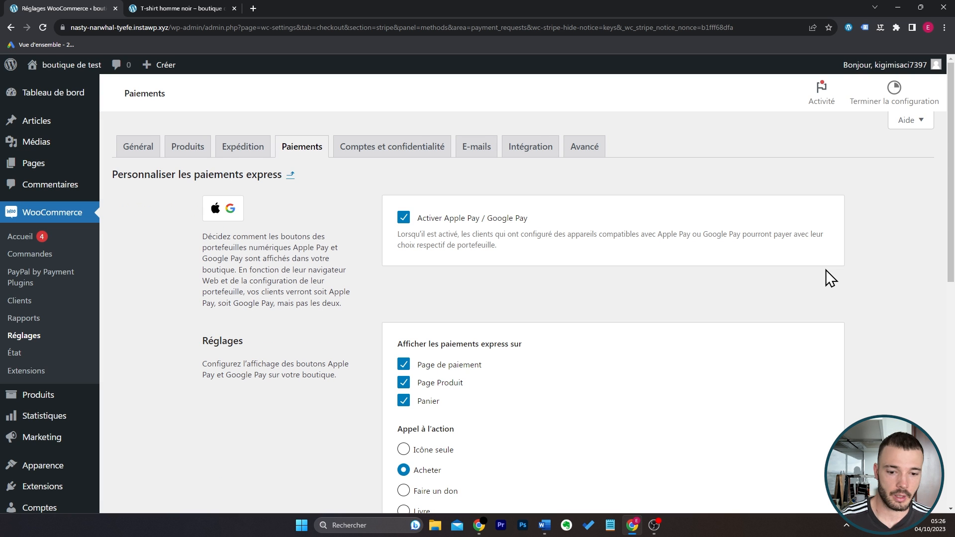
Stop showing express payments on Page Produit and Panier, and disable Apple Pay / Google Pay.
scroll(952, 224, down, 1)
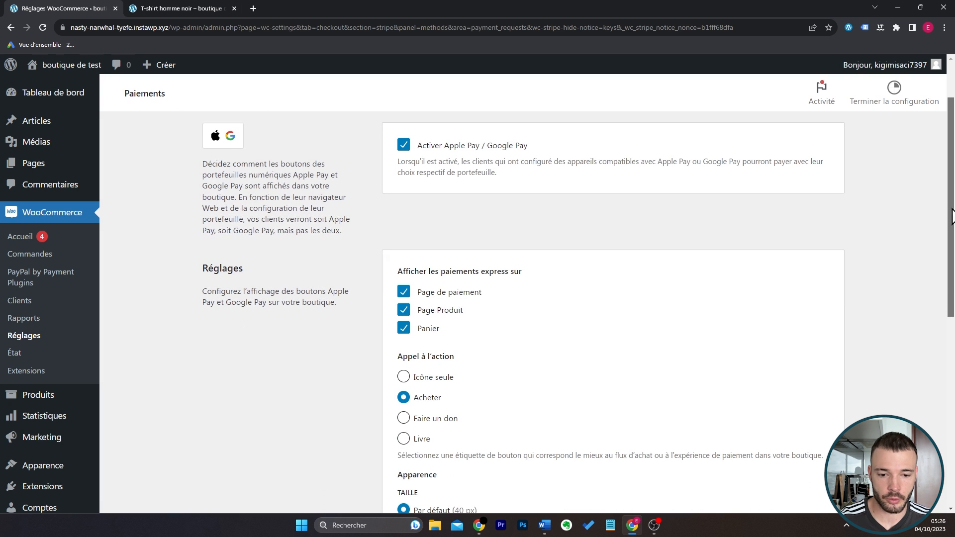
click(457, 312)
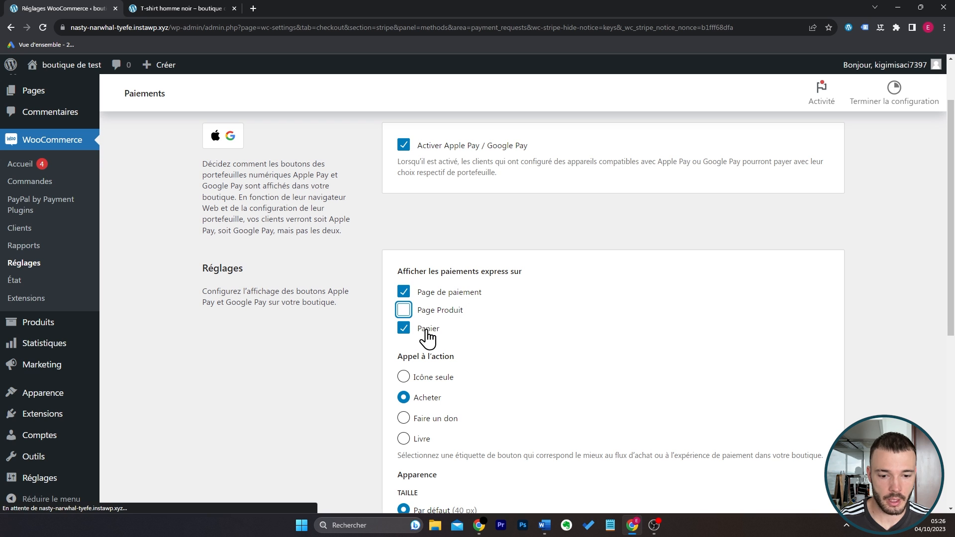
click(426, 332)
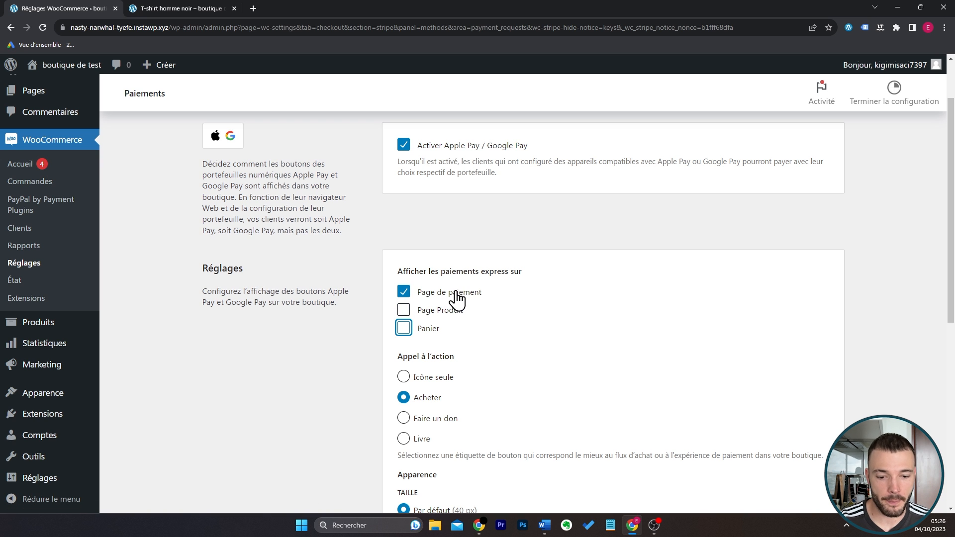
scroll(682, 296, up, 1)
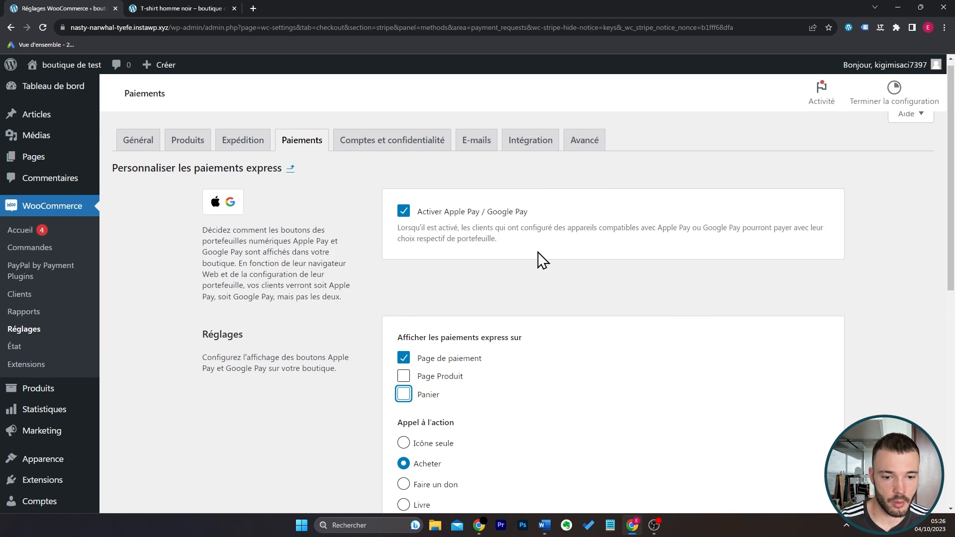
click(510, 218)
scroll(614, 271, down, 9)
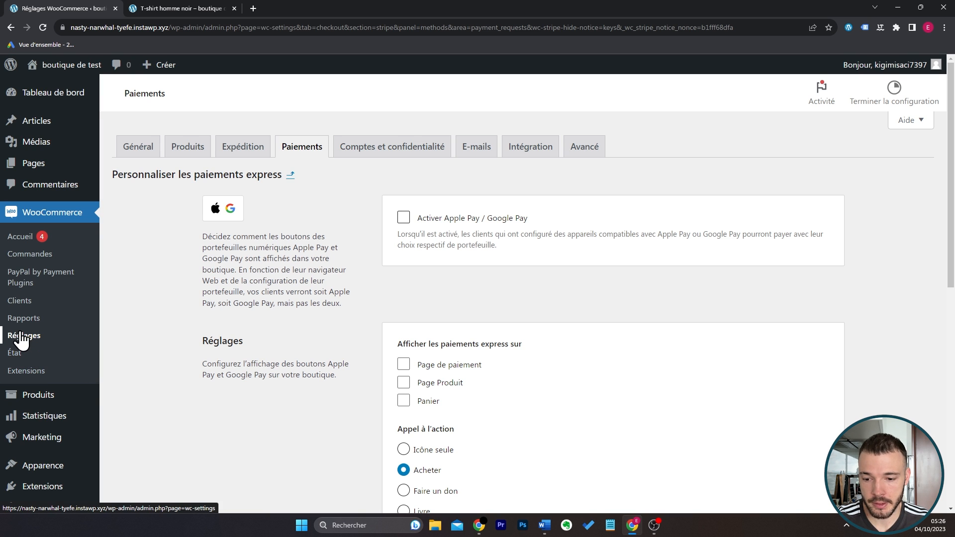
Start a new zone in the store's shipping settings and name it France.
click(247, 151)
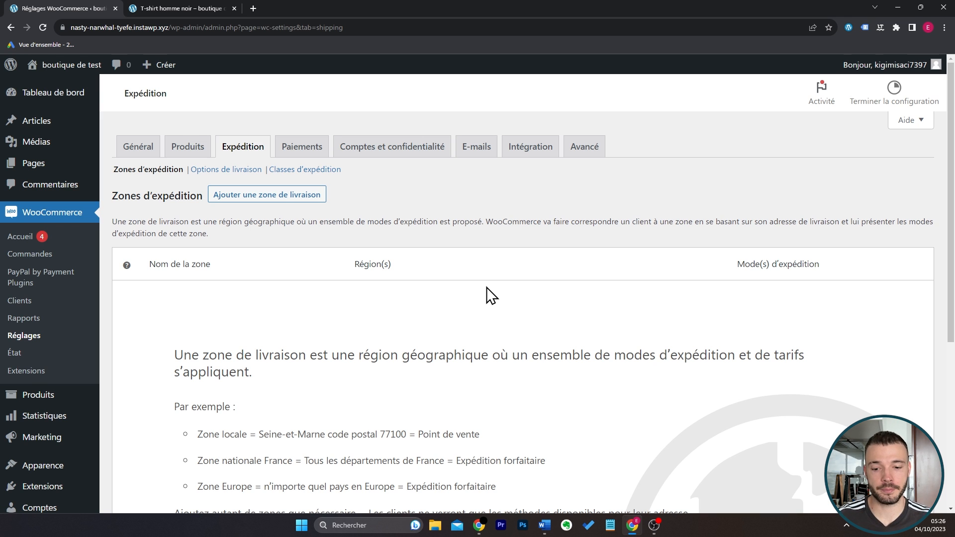
click(237, 206)
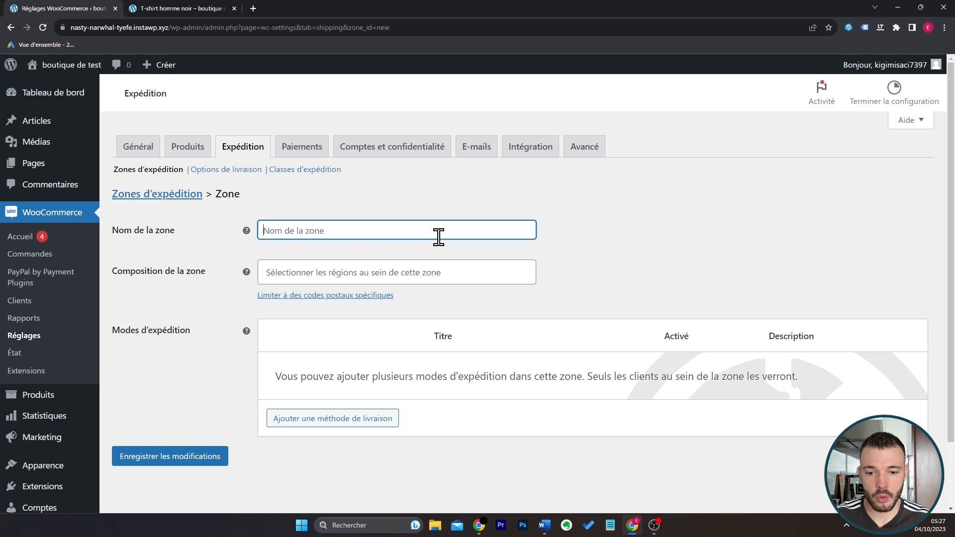
text(France)
key(Tab)
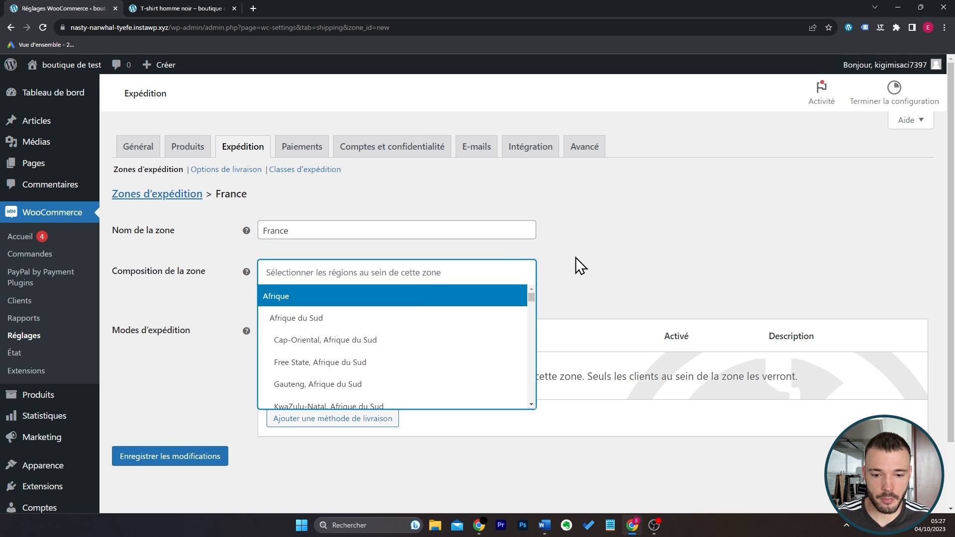
Add France, Belgique and Monaco as the regions of the France shipping zone.
text(fra)
click(386, 320)
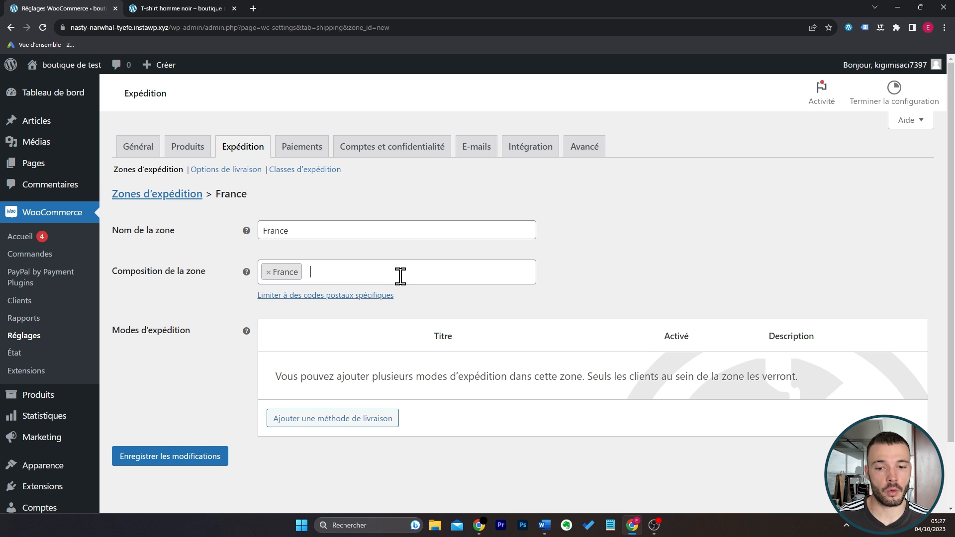
click(400, 276)
text(belgi)
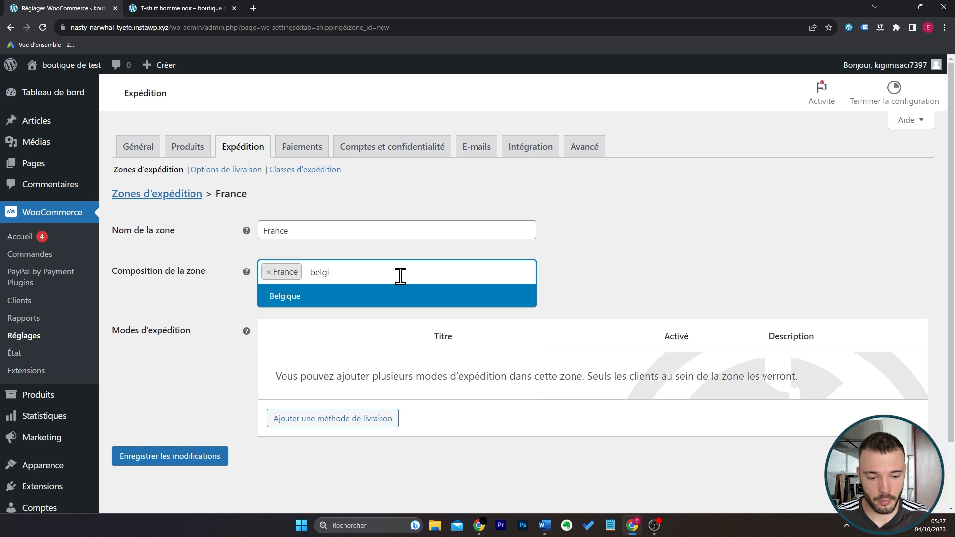
key(Return)
text(mona)
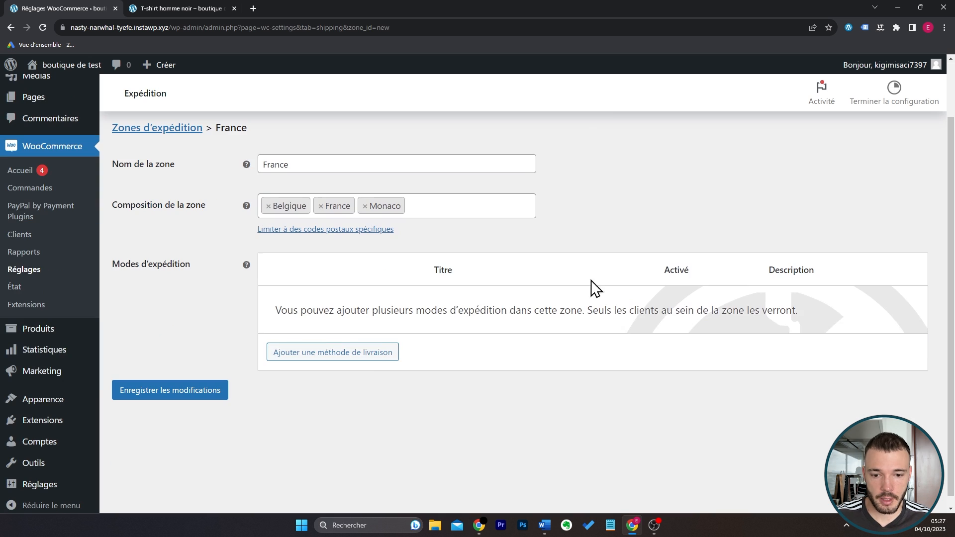
Add a Forfait shipping method to the France zone.
click(370, 349)
click(380, 295)
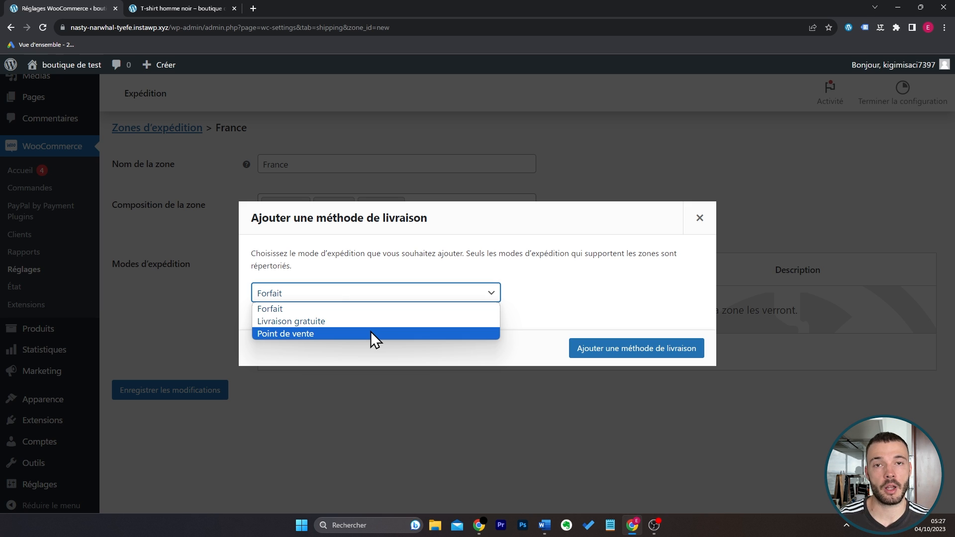
click(372, 311)
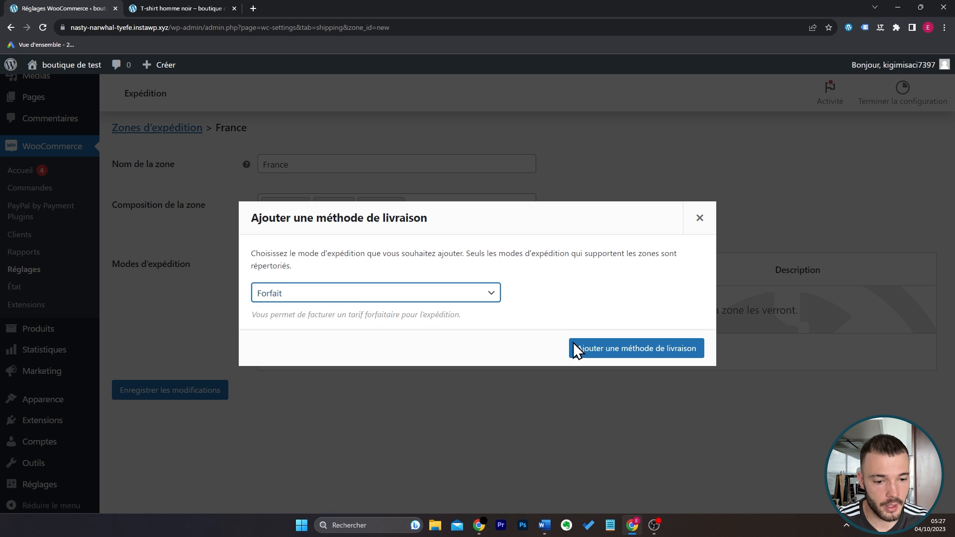
click(646, 354)
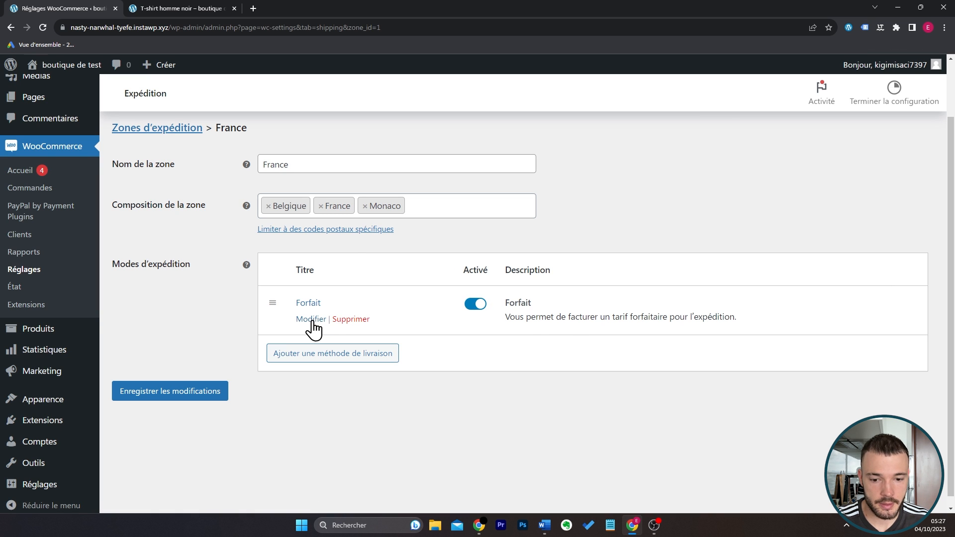
Retitle the Forfait method as "Livraison Colissimo 48h" in its settings.
click(313, 323)
double_click(391, 249)
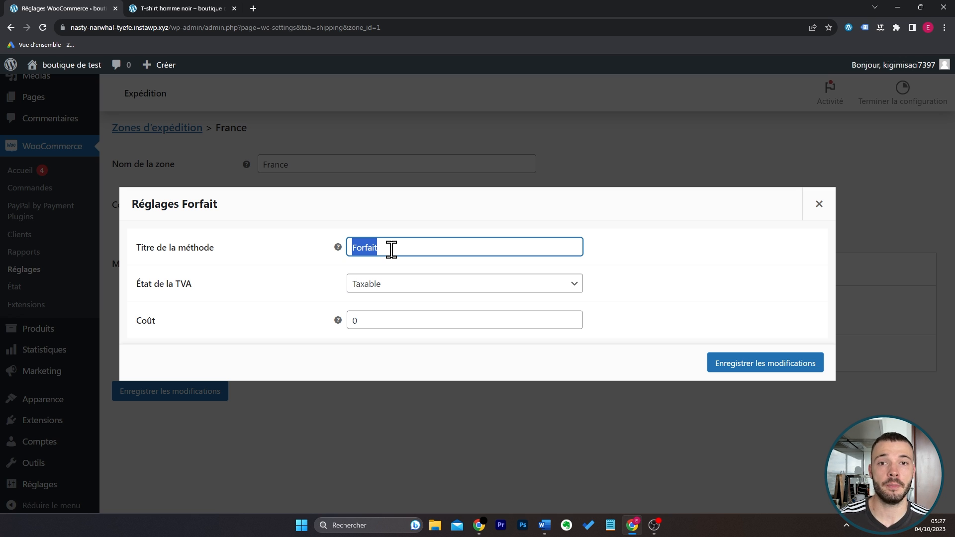
text(Livraison)
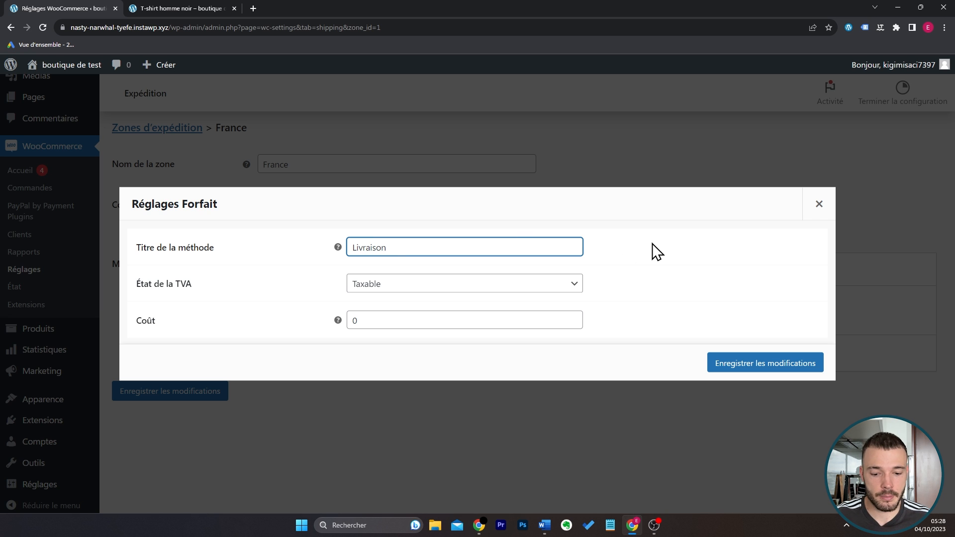
text( Colissimo )
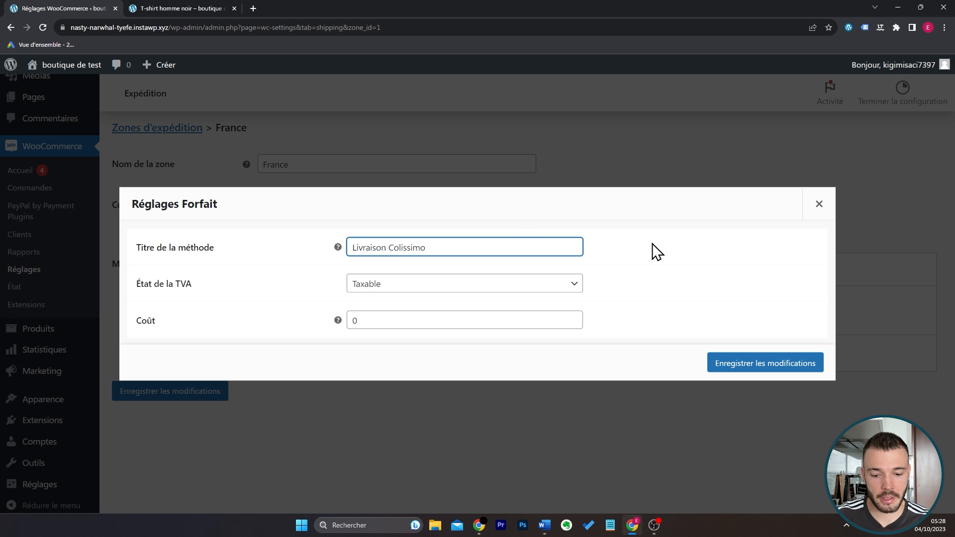
text(48h)
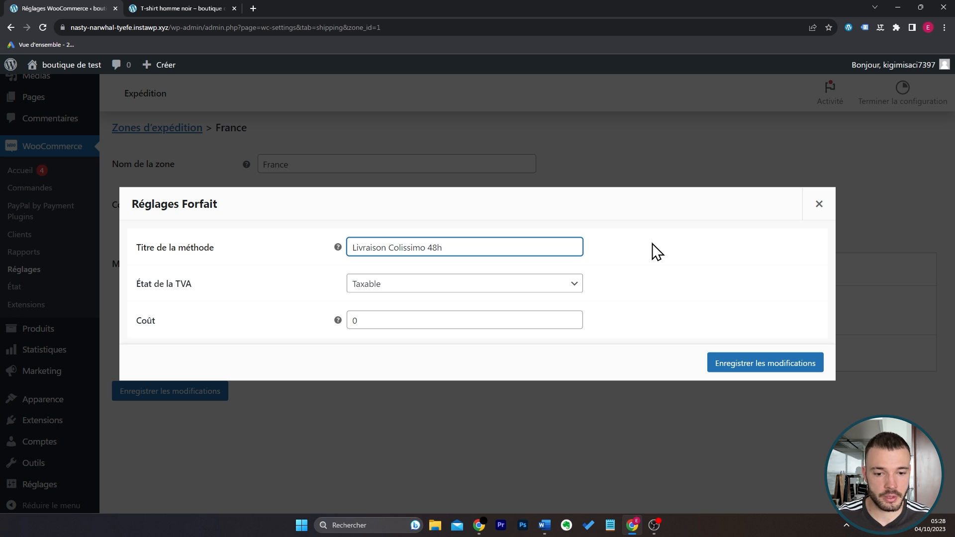
click(657, 251)
Set the Colissimo method's cost to 4,90 and save its settings.
click(363, 321)
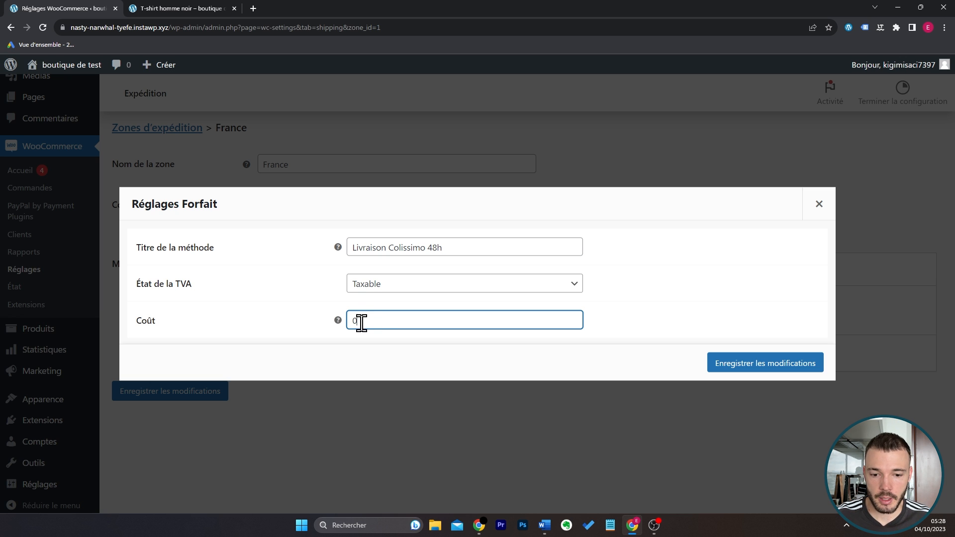
double_click(368, 326)
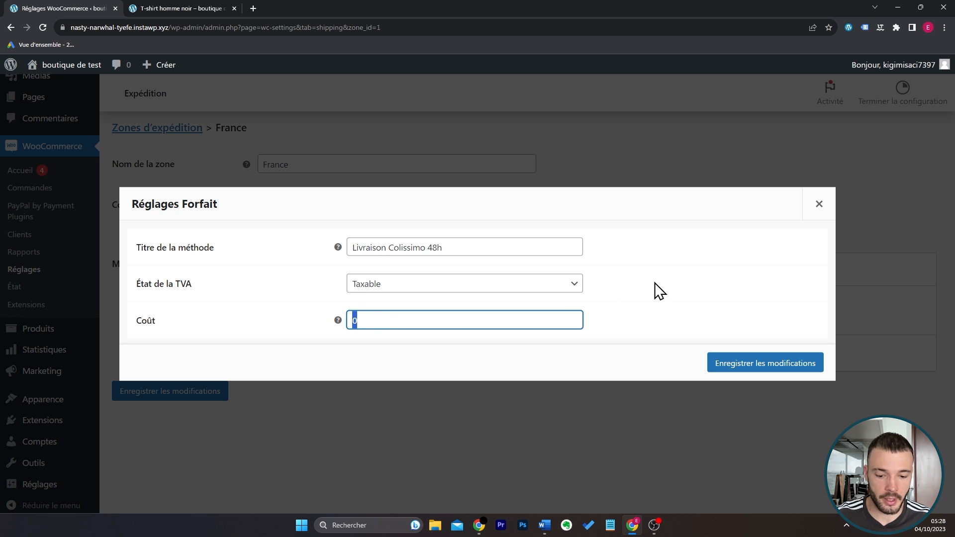
text(4,99)
key(BackSpace)
key(BackSpace)
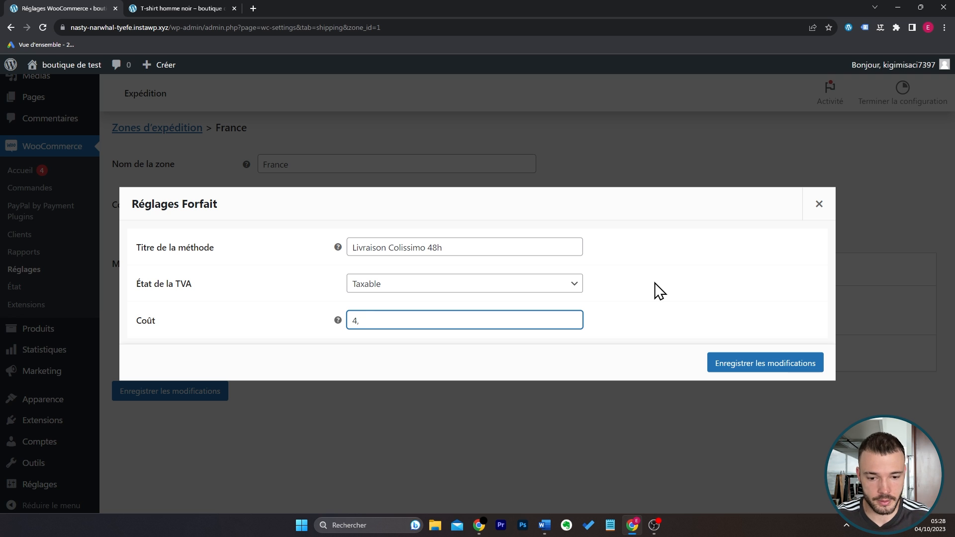
text(90)
click(772, 363)
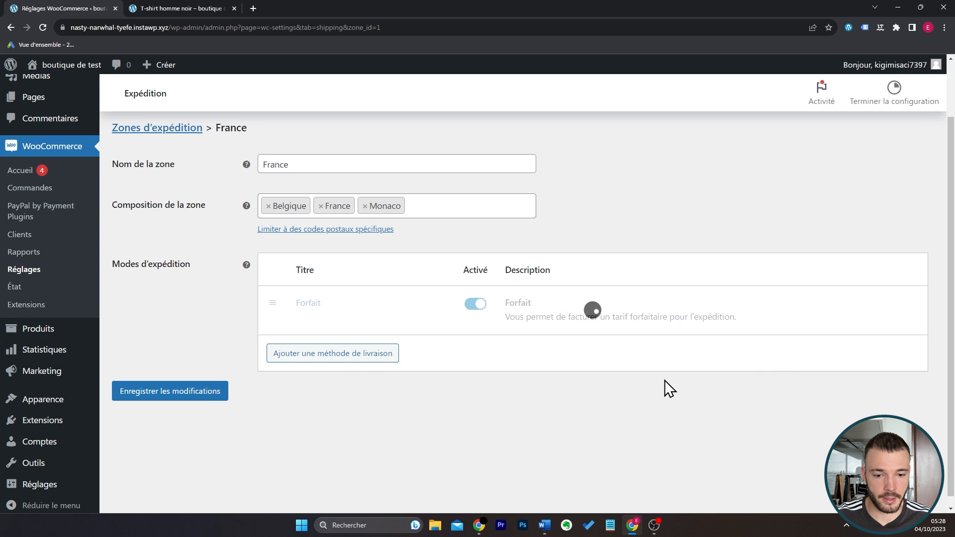
Add a Livraison gratuite shipping method to the France zone.
click(361, 354)
click(374, 297)
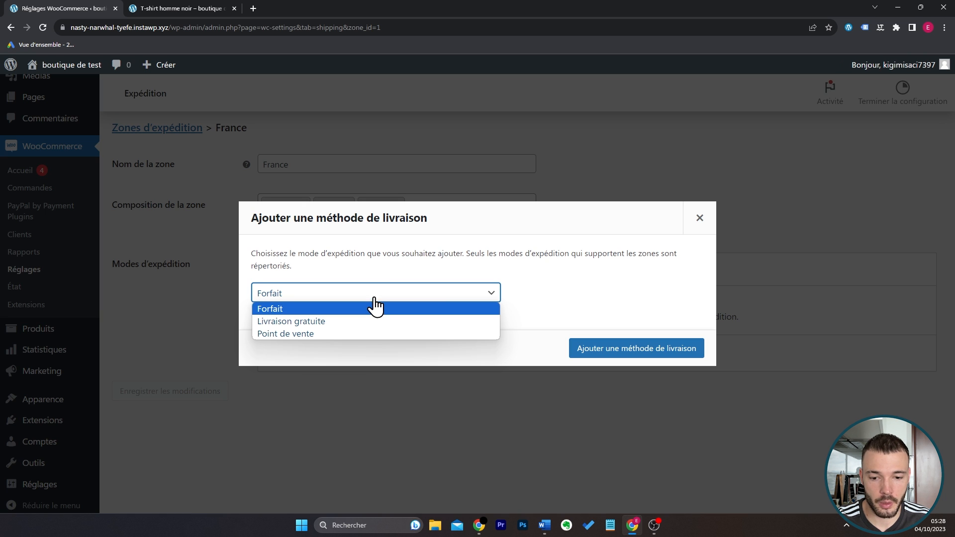
click(336, 323)
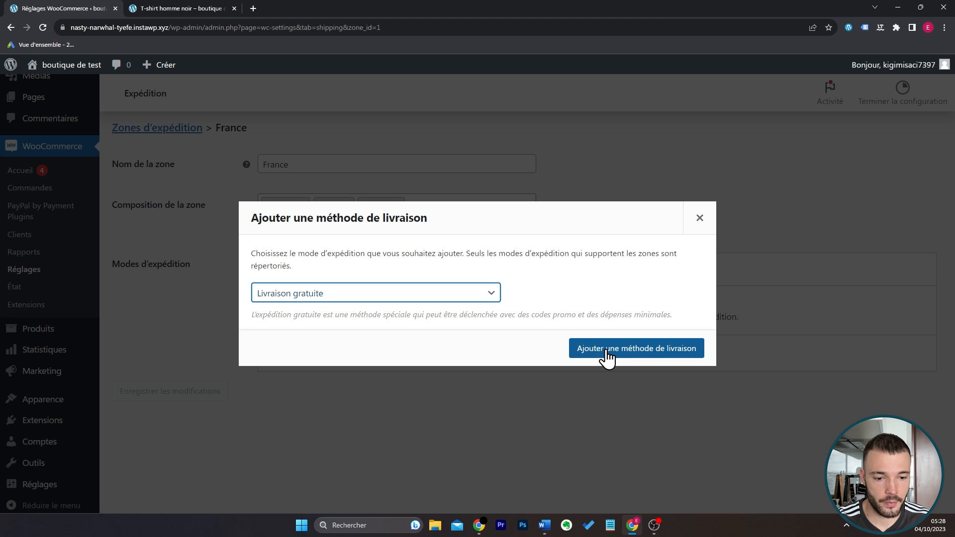
click(607, 354)
Make Livraison gratuite require a Montant minimum de commande of 50 and save the method's settings.
click(315, 367)
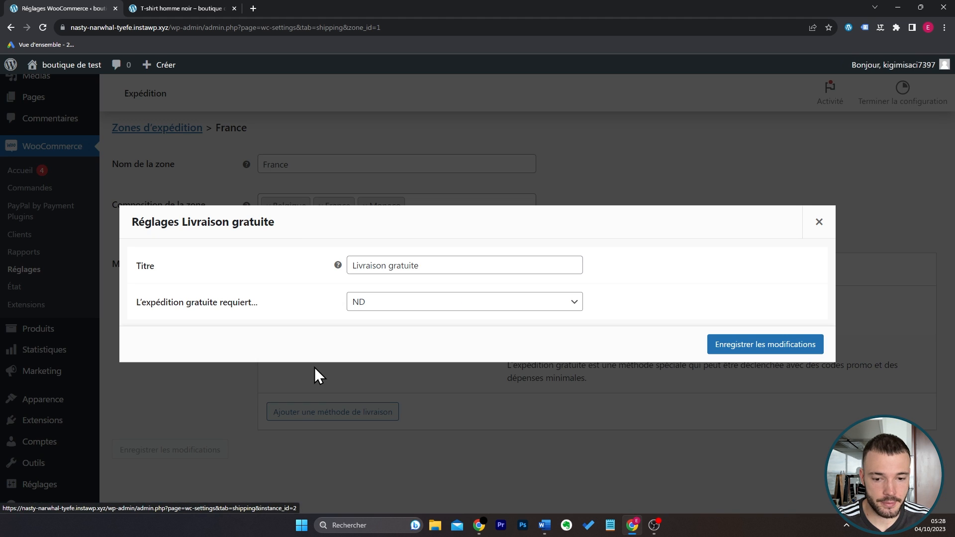
click(401, 314)
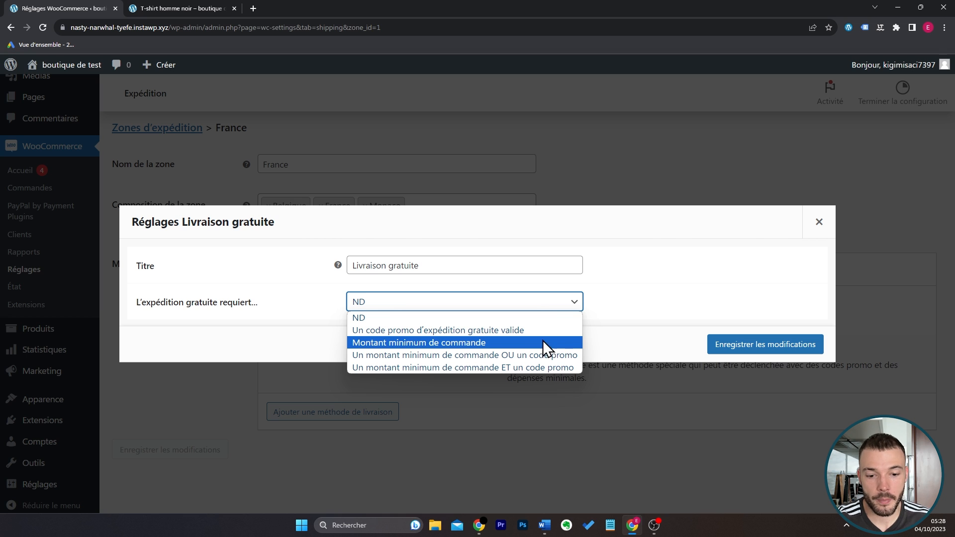
click(491, 343)
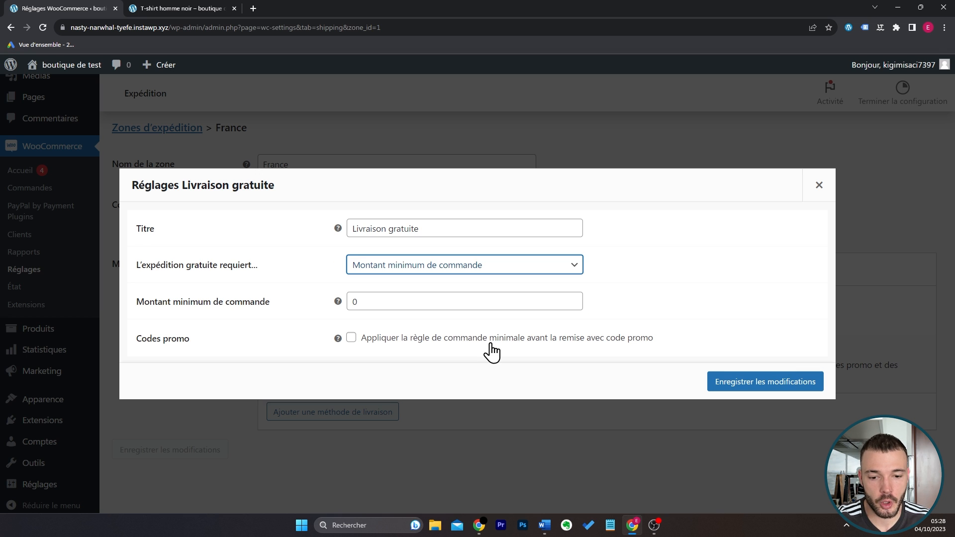
double_click(438, 298)
text(50)
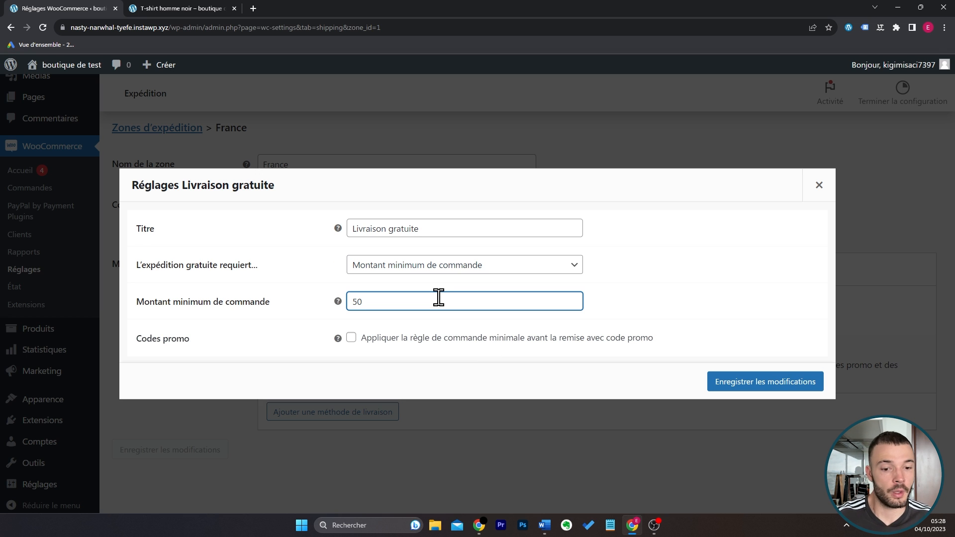
click(640, 302)
click(749, 377)
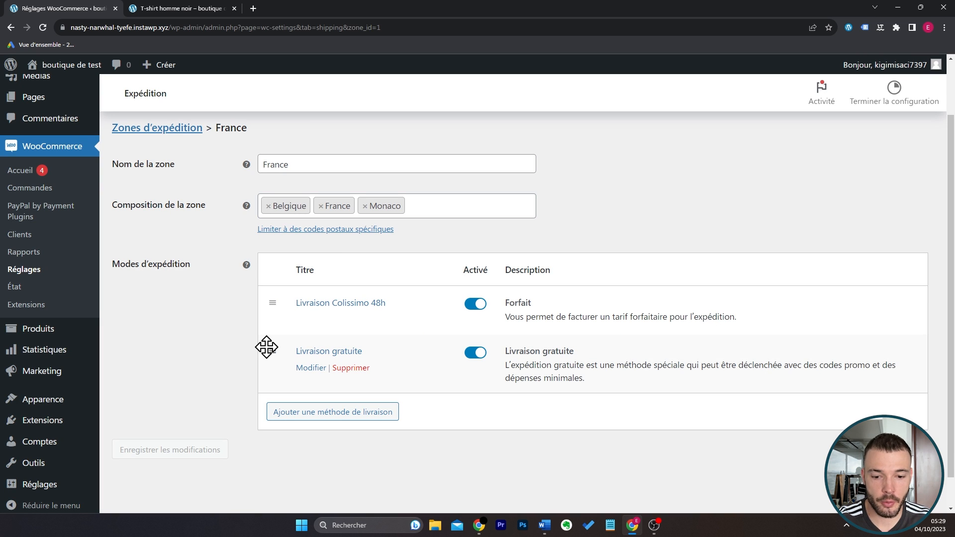
Move Livraison gratuite above Livraison Colissimo 48h, save the zone and return to the shipping zones overview.
drag(267, 341, 269, 295)
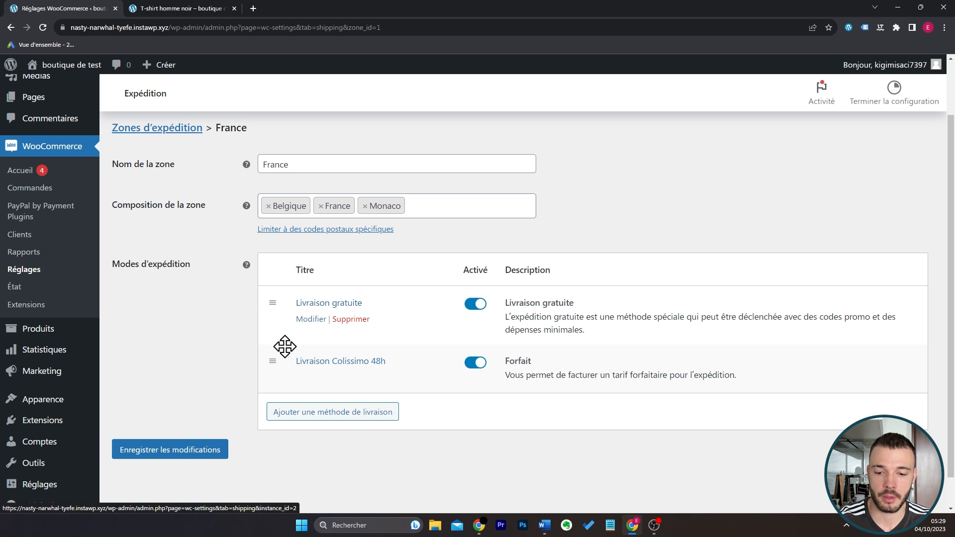
click(206, 448)
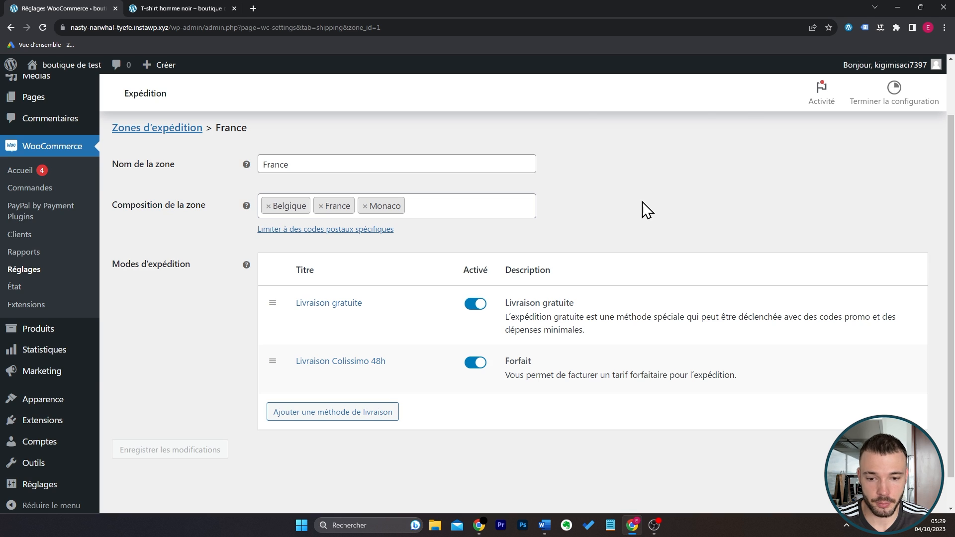
scroll(234, 222, up, 2)
click(167, 199)
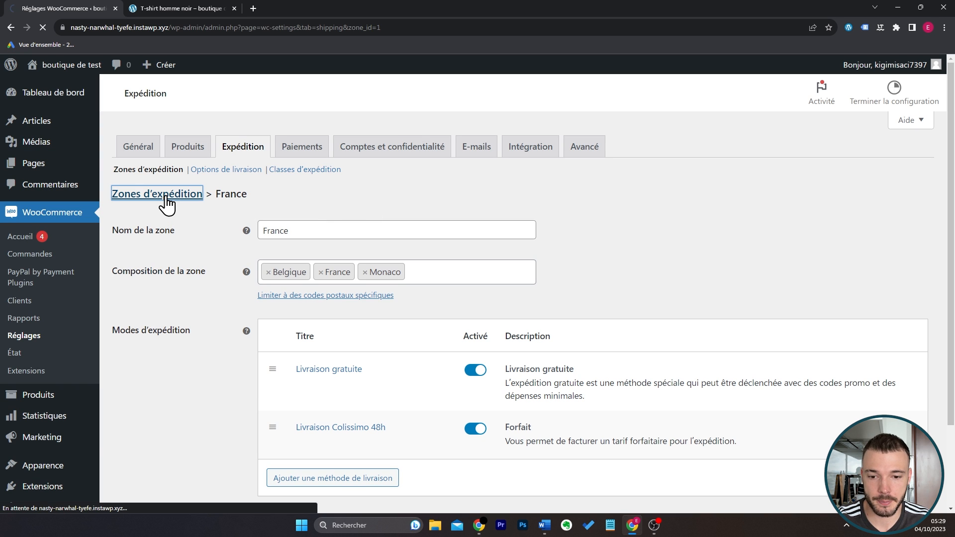
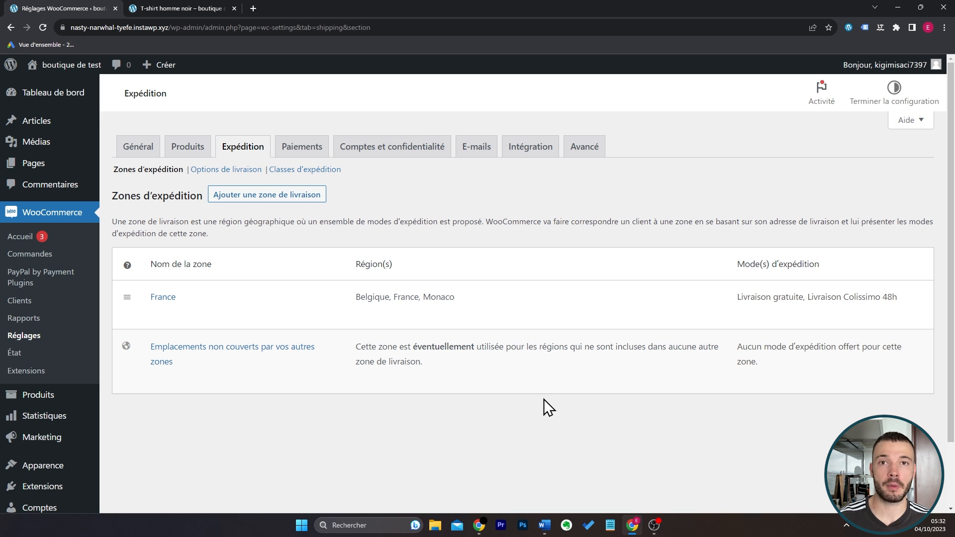
Visit the public Boutique page and open the T-shirt homme noir product.
mouse_move(30, 70)
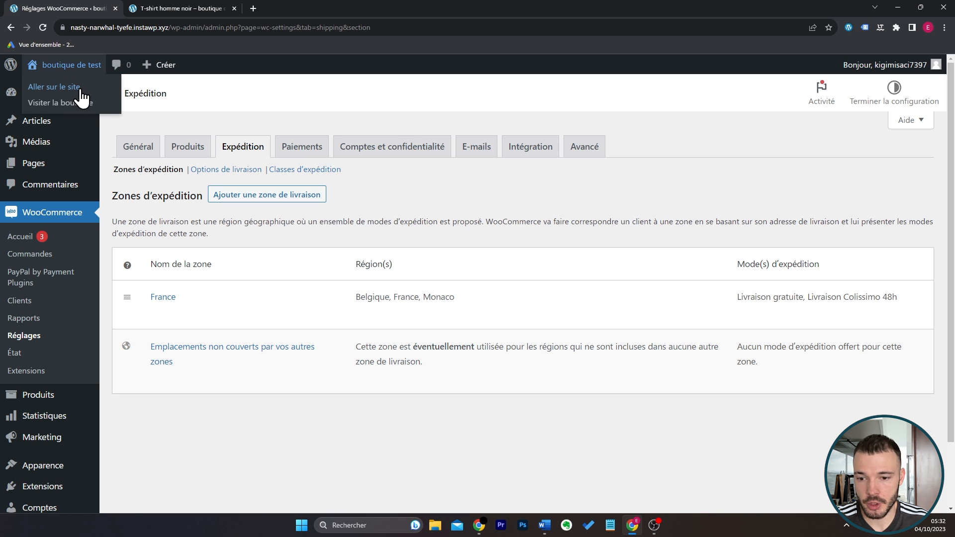
click(67, 103)
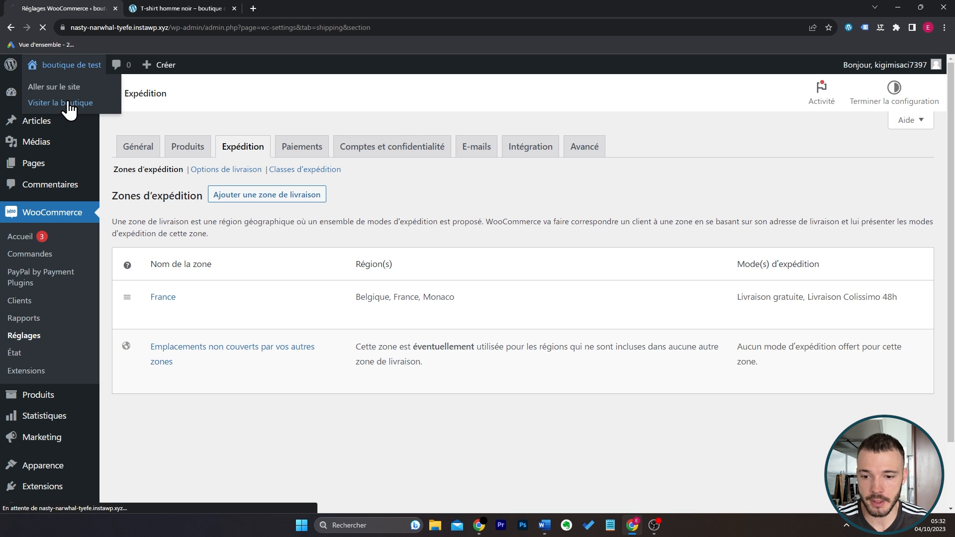
scroll(741, 326, down, 4)
scroll(756, 324, up, 4)
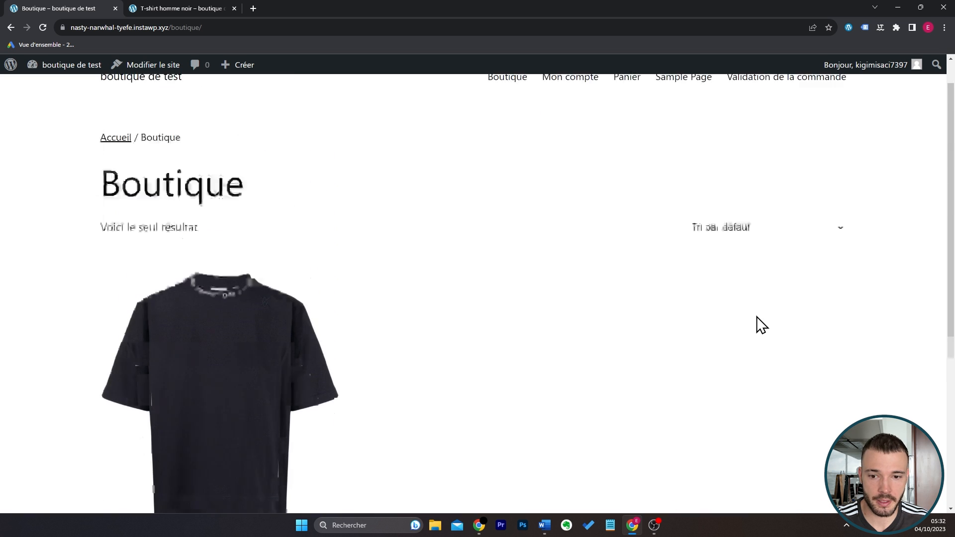
scroll(480, 254, down, 1)
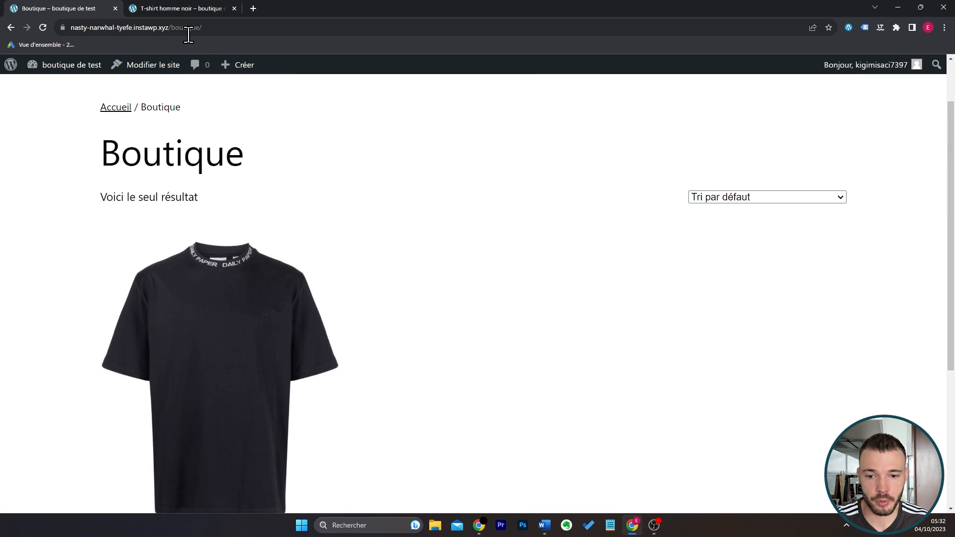
scroll(514, 219, down, 3)
scroll(514, 219, up, 2)
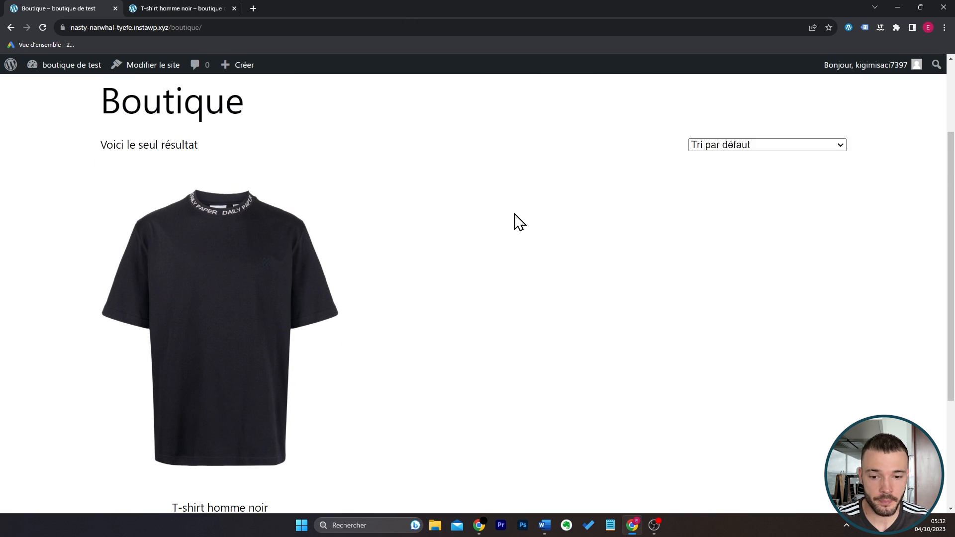
scroll(517, 221, down, 1)
scroll(423, 252, down, 1)
click(258, 249)
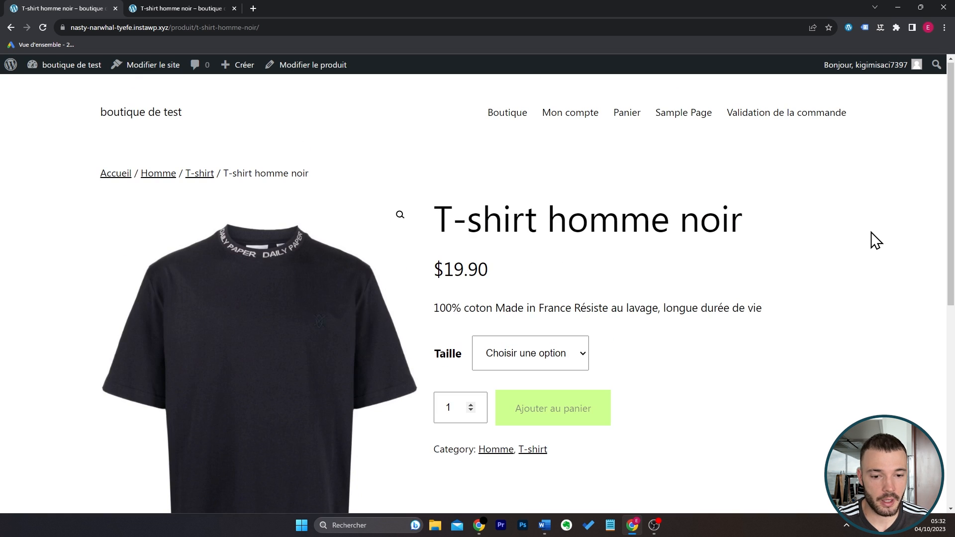
Choose size S for the T-shirt homme noir and add one to the cart.
scroll(697, 263, down, 1)
click(517, 288)
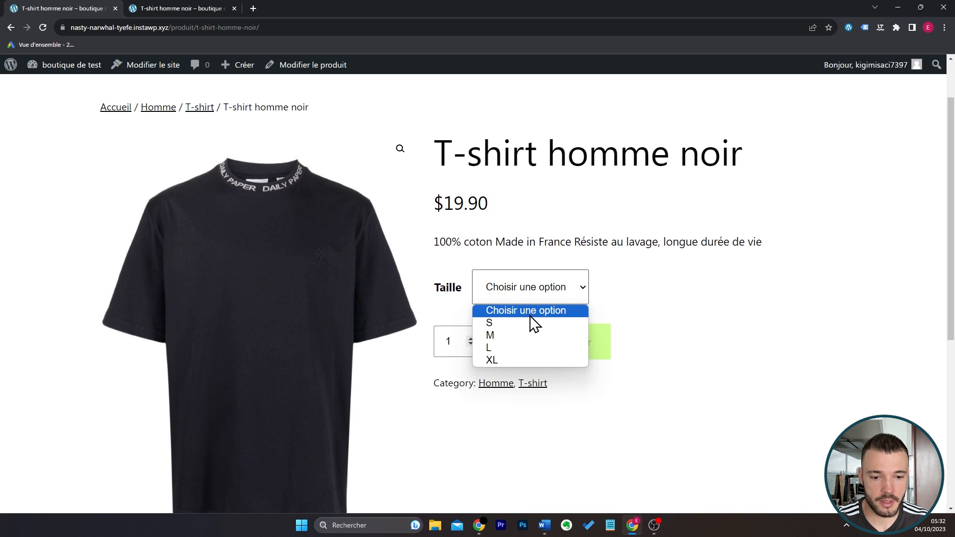
click(541, 323)
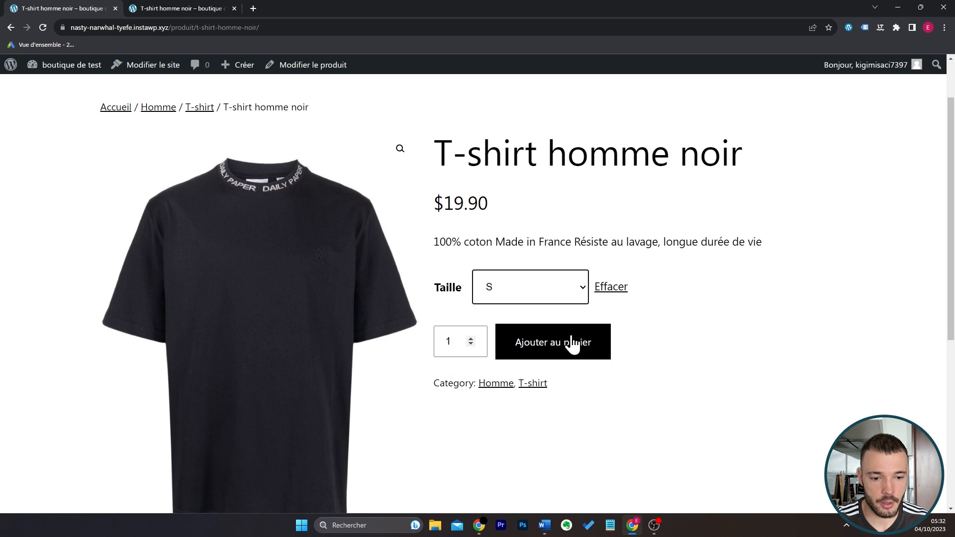
click(573, 344)
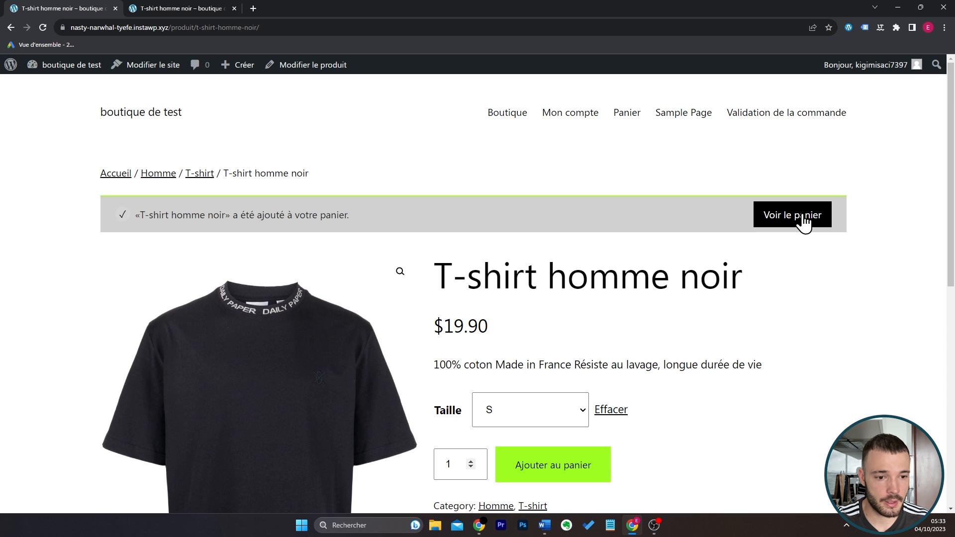
View the cart, check its shipping method and totals, and proceed to checkout.
click(803, 222)
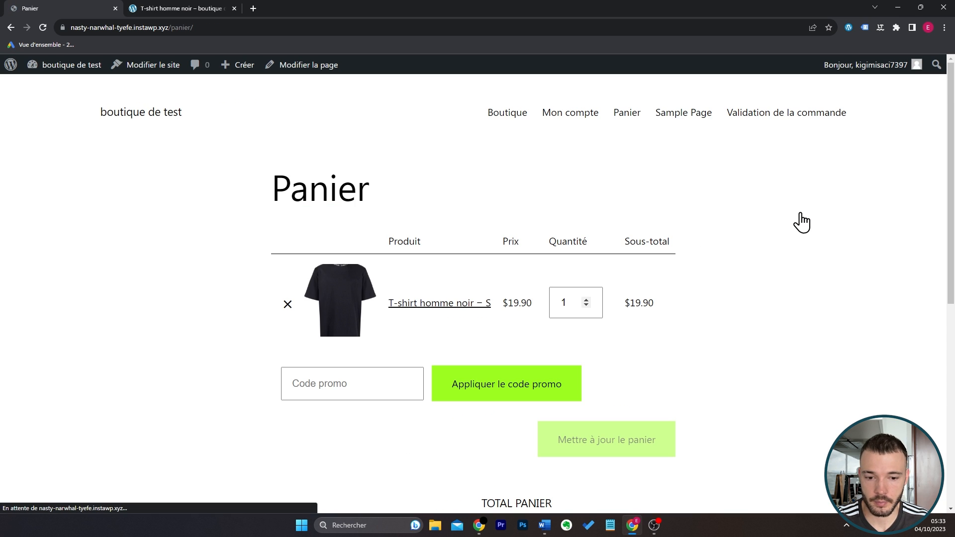
scroll(826, 271, down, 7)
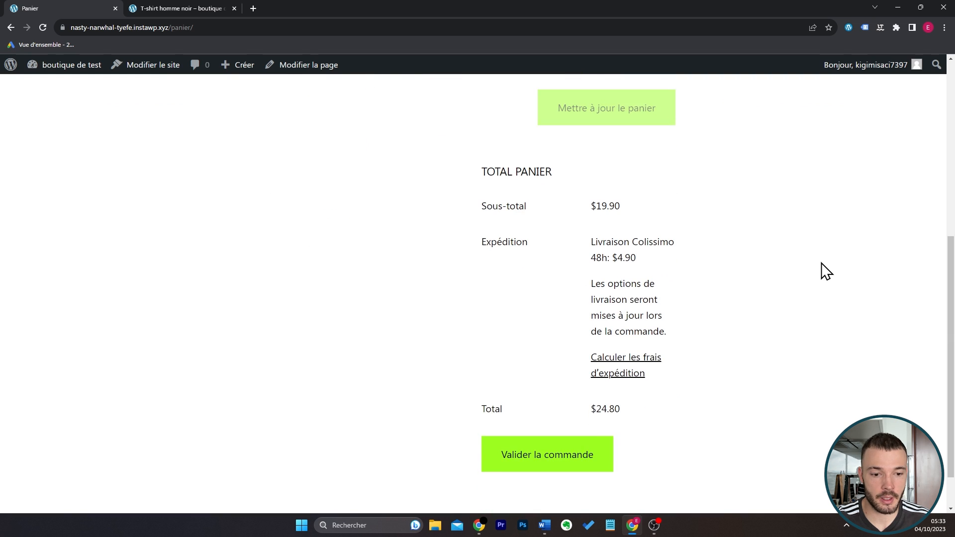
scroll(826, 271, up, 1)
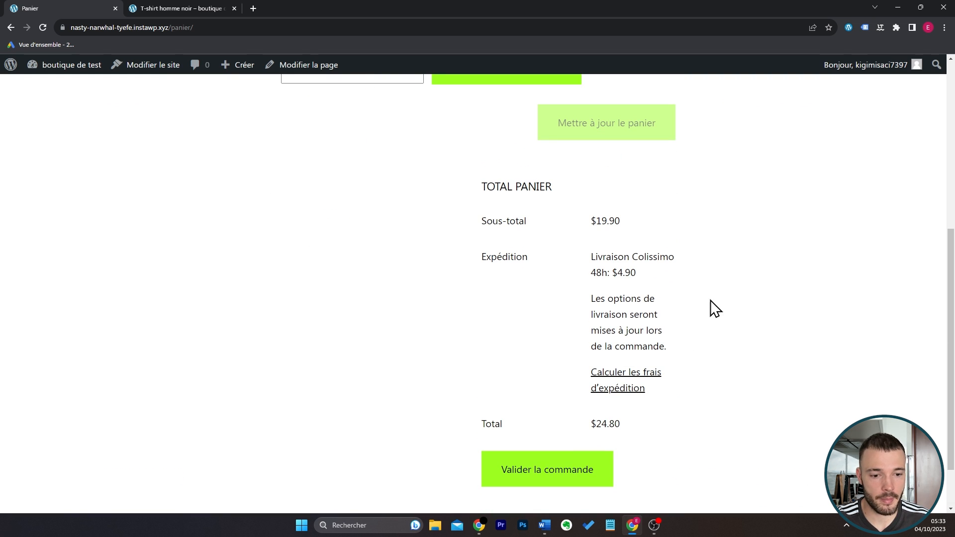
click(586, 467)
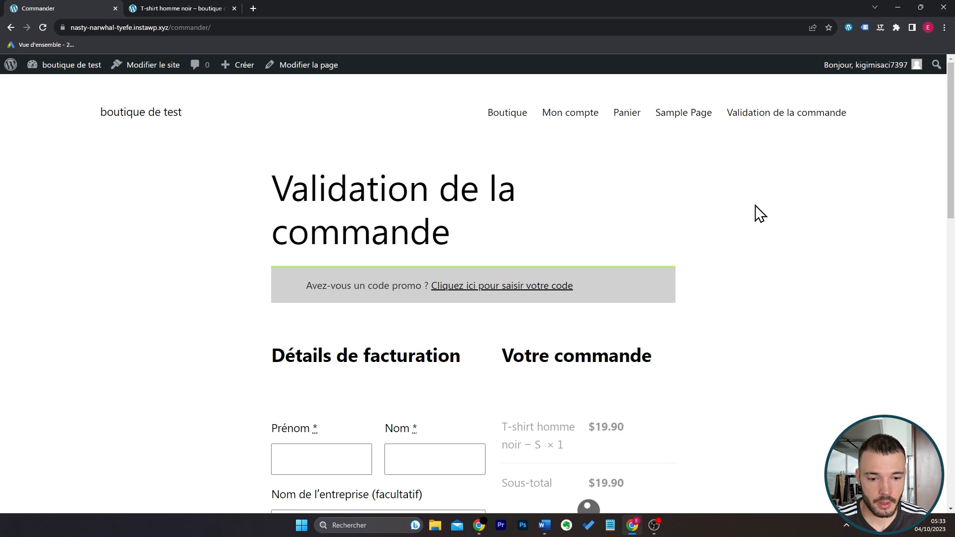
Examine the billing fields, order summary, shipping charge and available payment methods on the checkout page.
scroll(759, 213, down, 5)
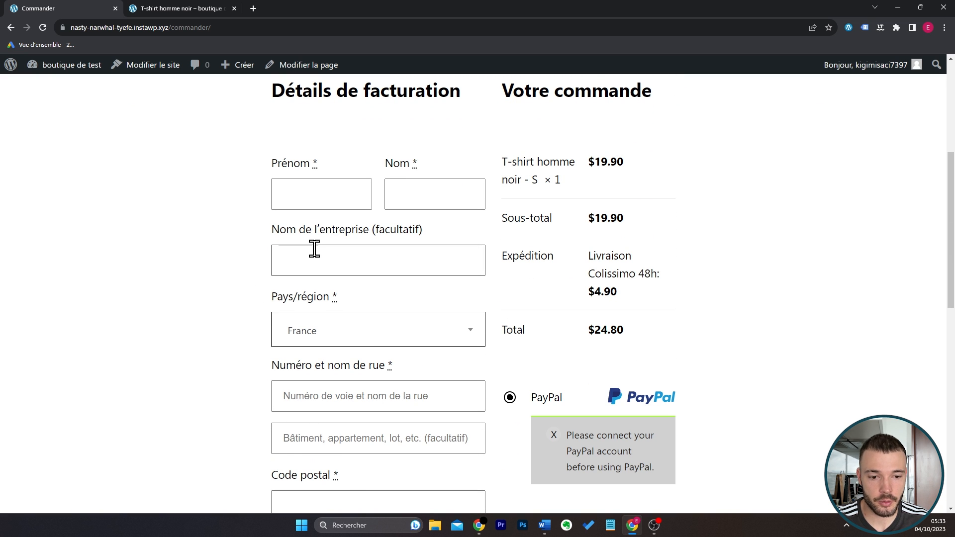
scroll(275, 316, down, 1)
scroll(275, 316, down, 5)
scroll(607, 281, up, 3)
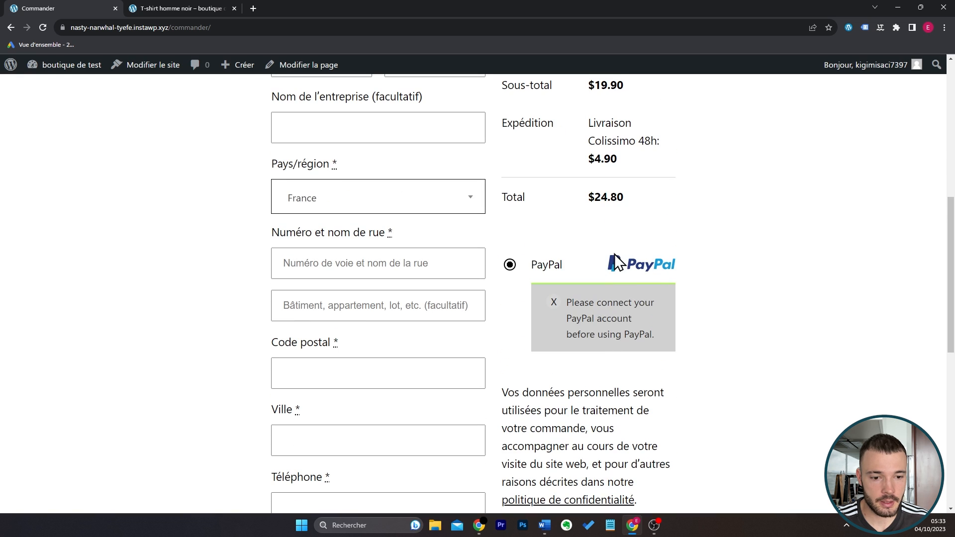
scroll(727, 290, down, 1)
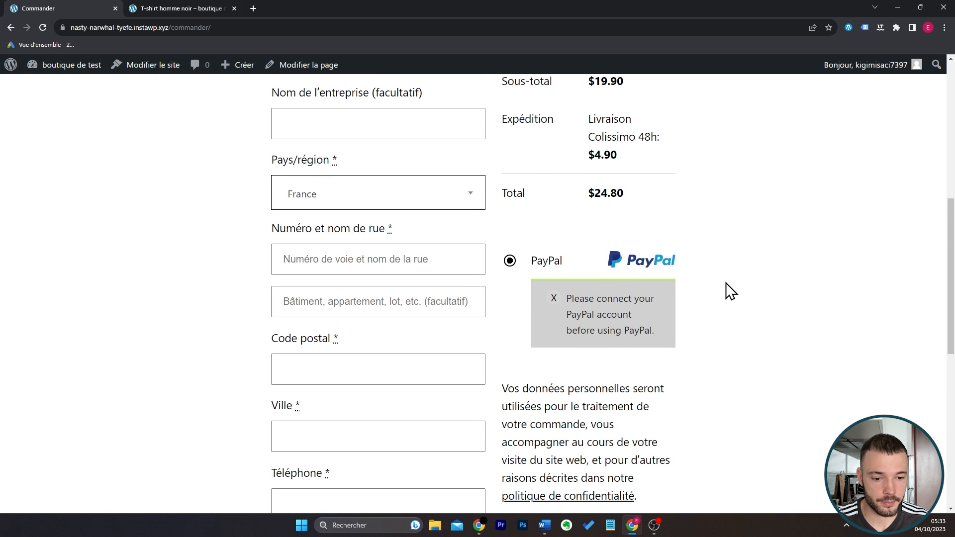
Return to the store's administration and open Stripe's Réglages within the WooCommerce payment settings.
click(134, 9)
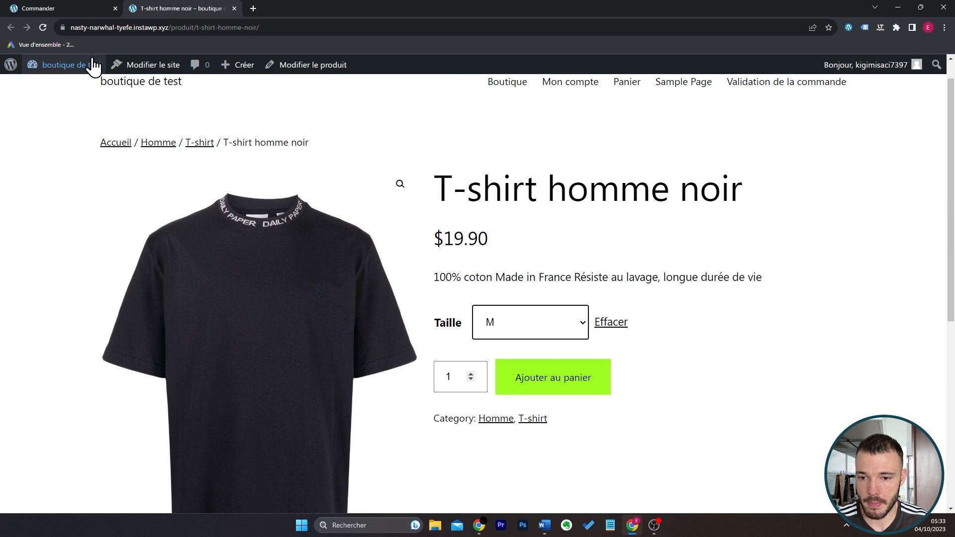
mouse_move(89, 65)
click(97, 85)
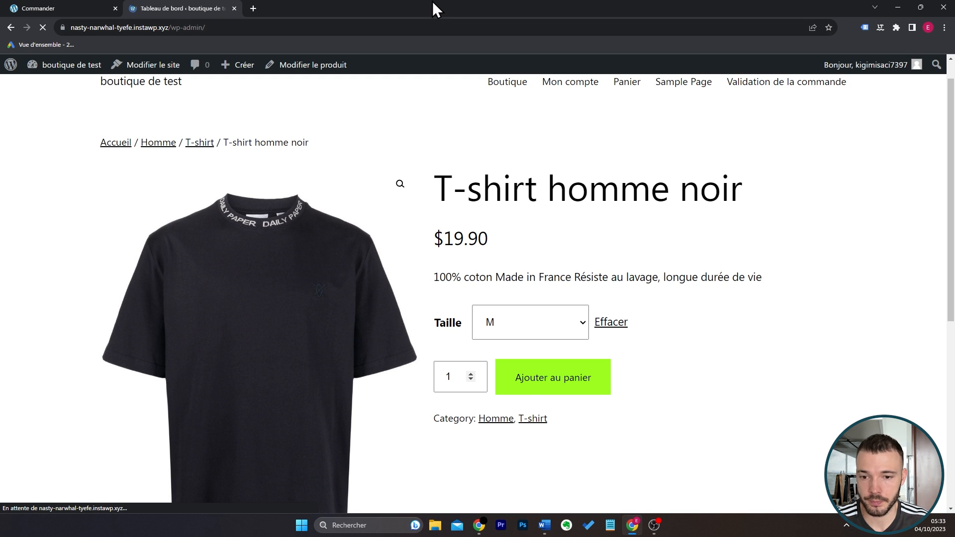
mouse_move(159, 344)
click(127, 358)
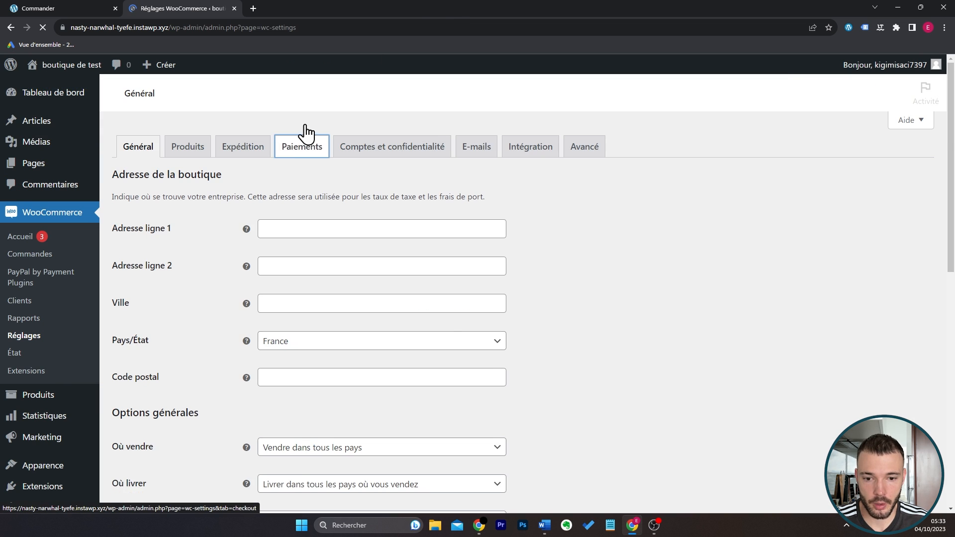
click(301, 146)
click(899, 316)
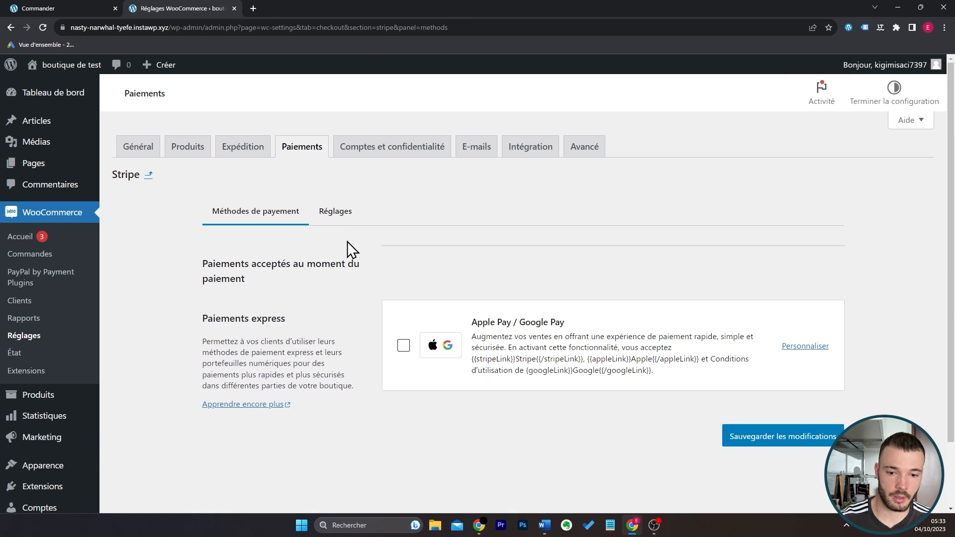
click(339, 214)
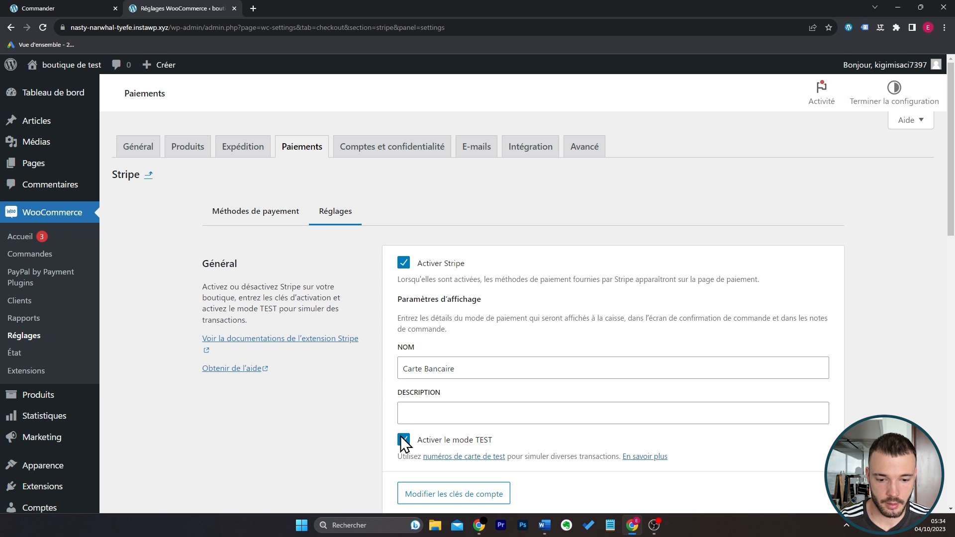
Turn off Stripe's TEST mode and save the changes.
click(403, 440)
scroll(549, 393, down, 15)
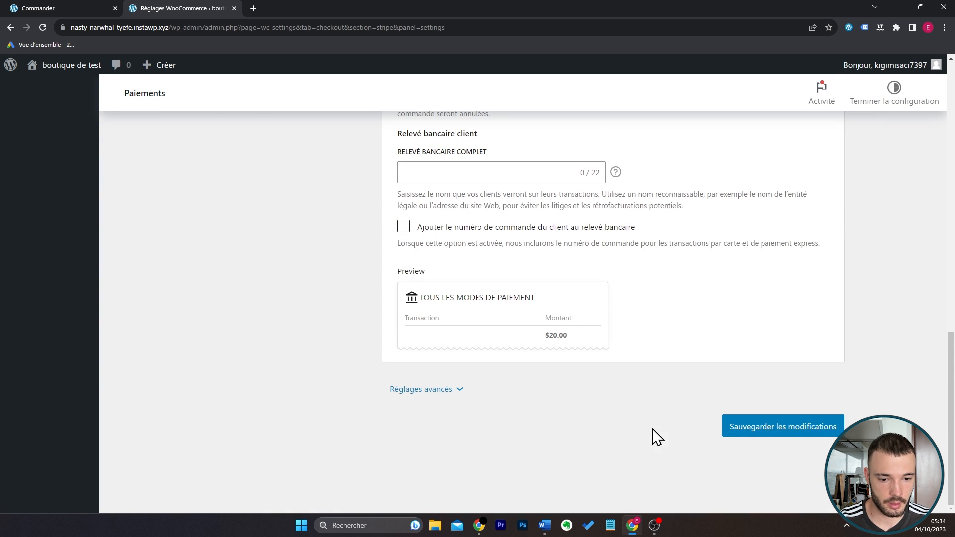
click(776, 428)
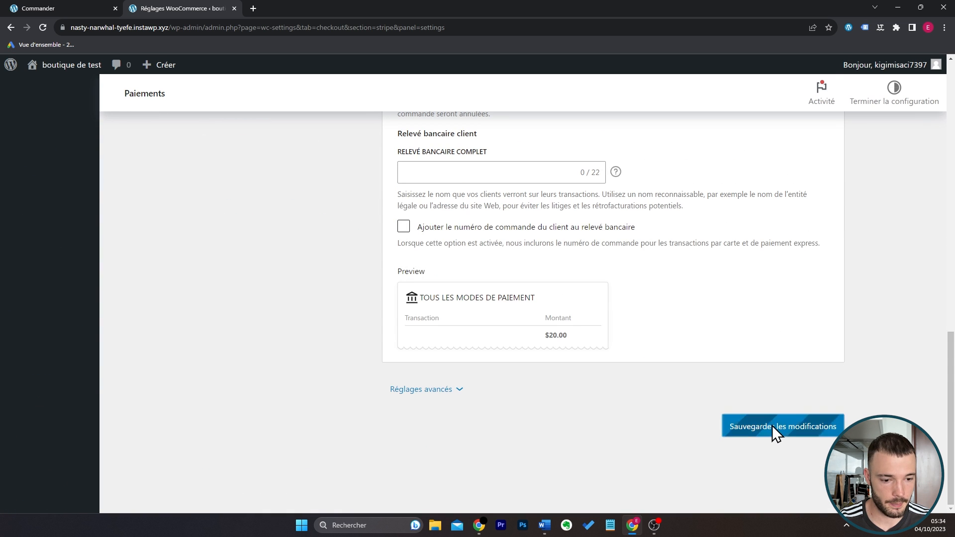
Reload the checkout page and examine the order details and the Carte Bancaire and PayPal payment options.
click(38, 9)
key(F5)
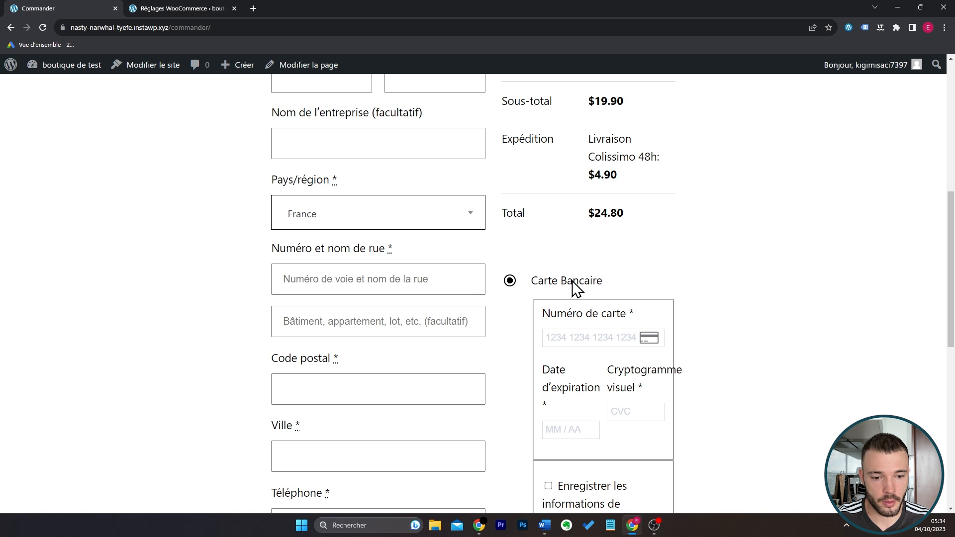
scroll(697, 318, down, 3)
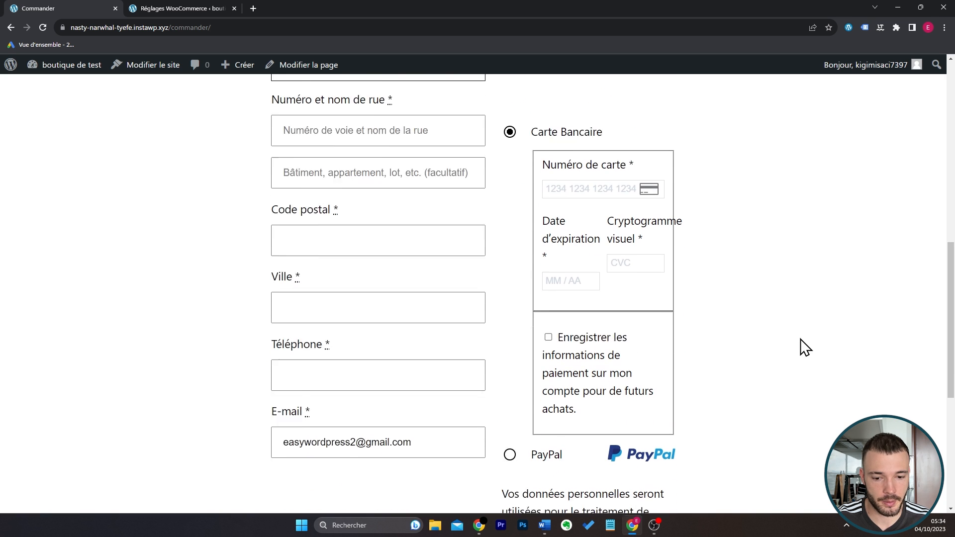
scroll(803, 346, down, 6)
scroll(806, 338, up, 15)
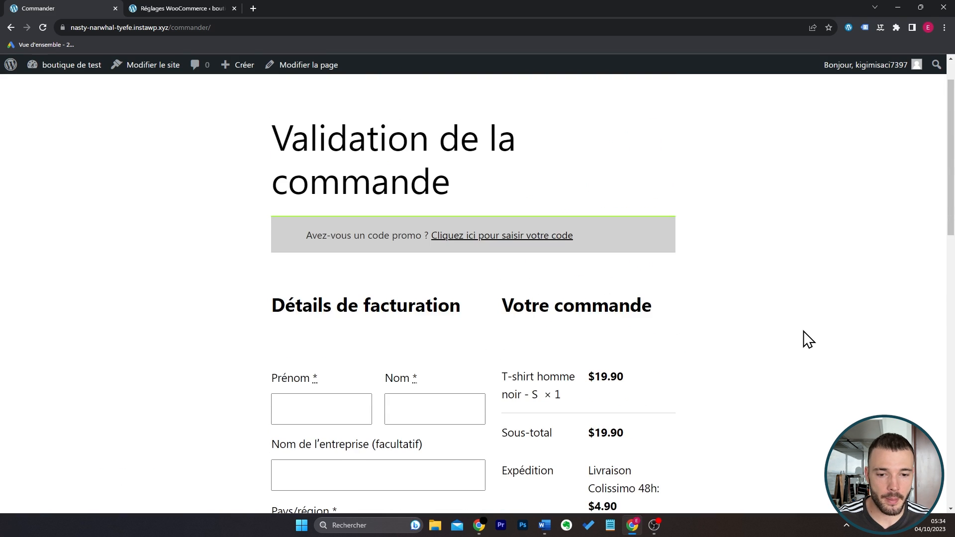
scroll(809, 340, down, 4)
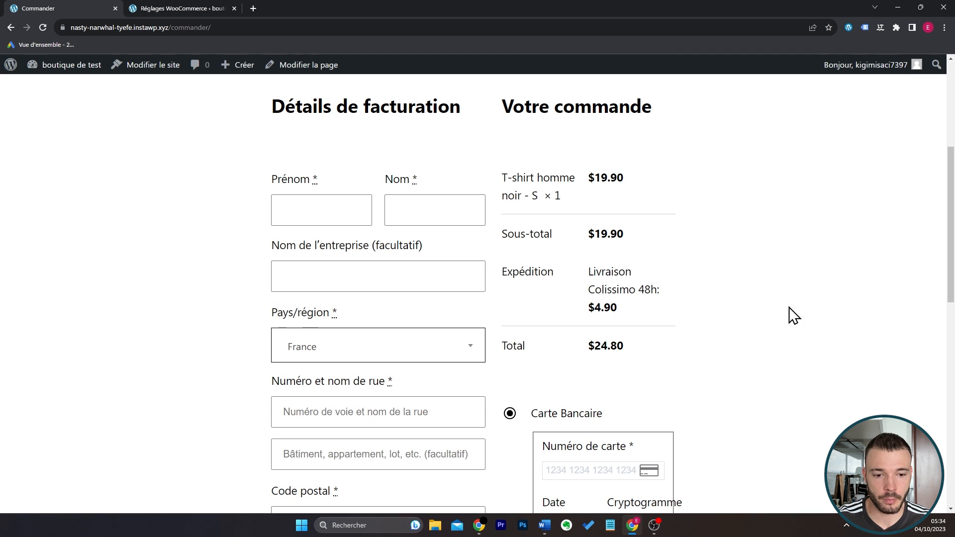
scroll(704, 262, up, 3)
scroll(701, 273, down, 8)
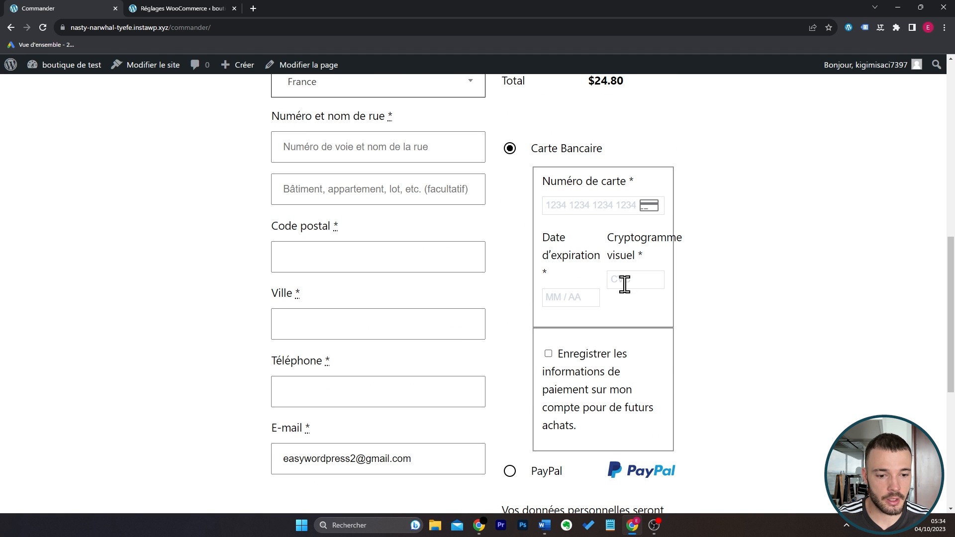
drag(951, 340, 949, 161)
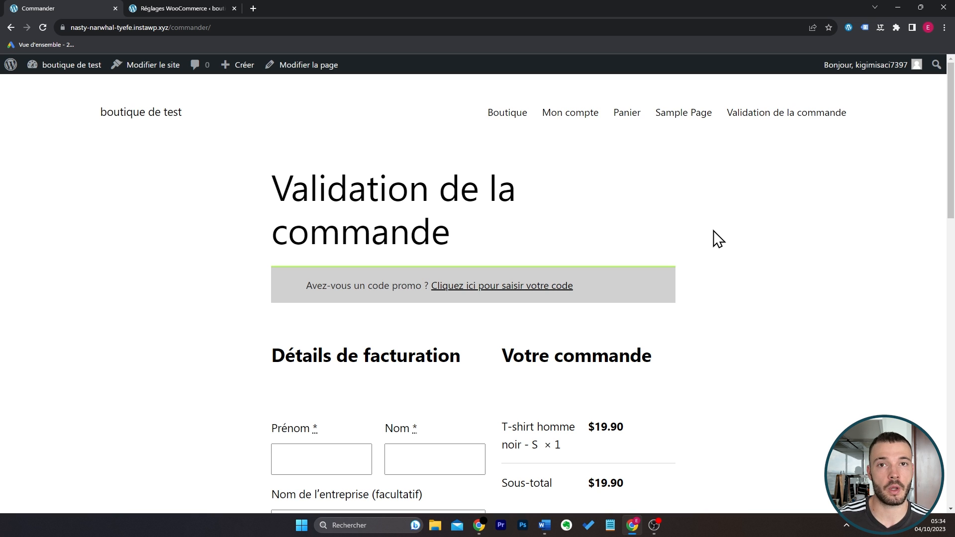
Go to the administration's page for adding themes and search for oceanwp.
mouse_move(71, 65)
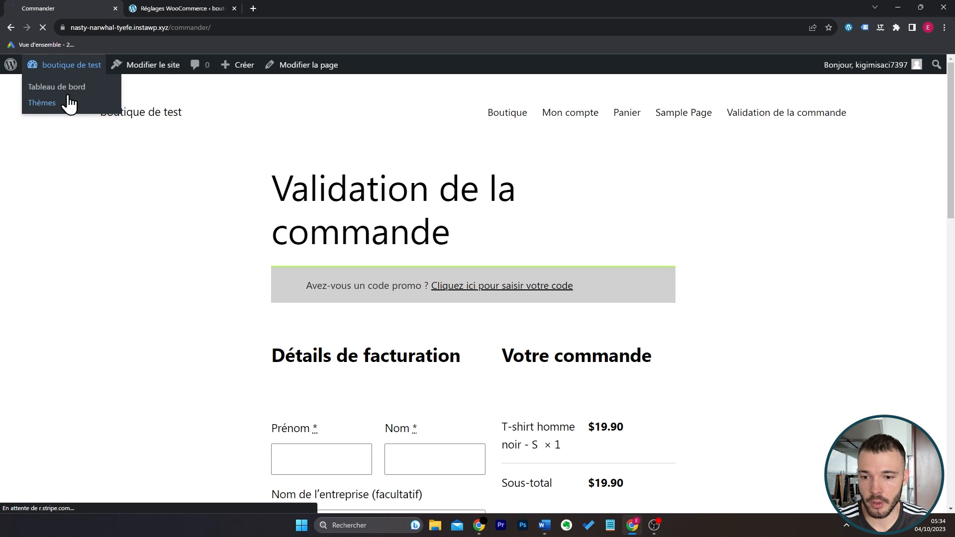
click(65, 86)
mouse_move(65, 349)
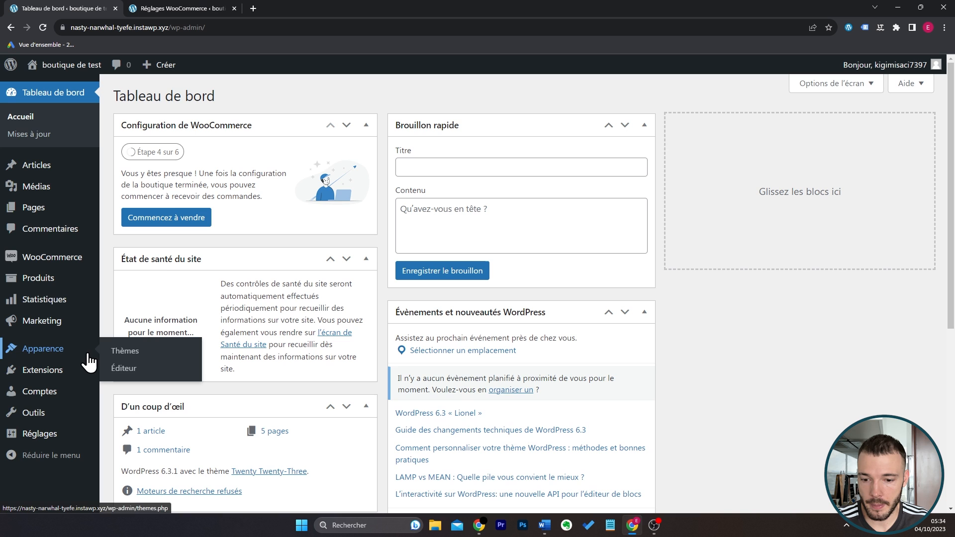
click(124, 354)
click(226, 97)
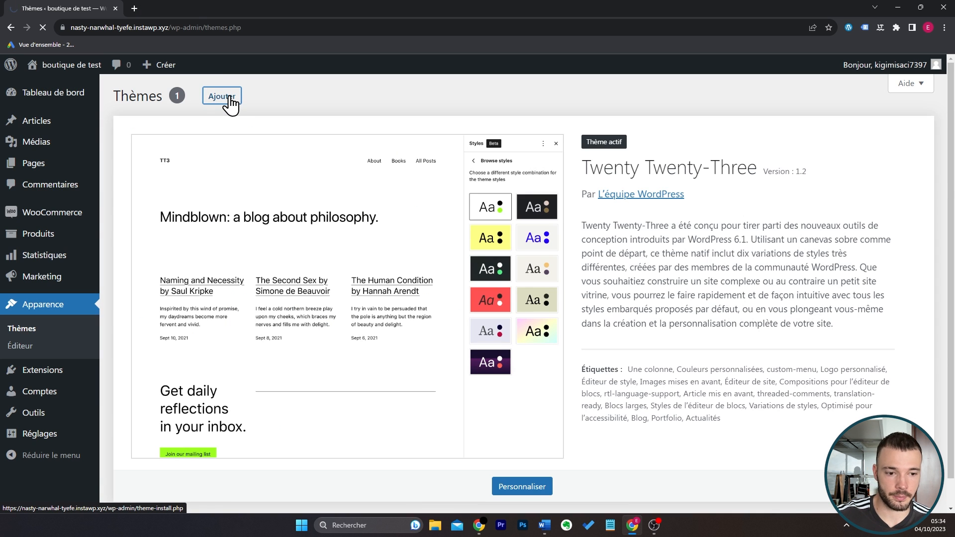
click(830, 133)
text(oceanwp)
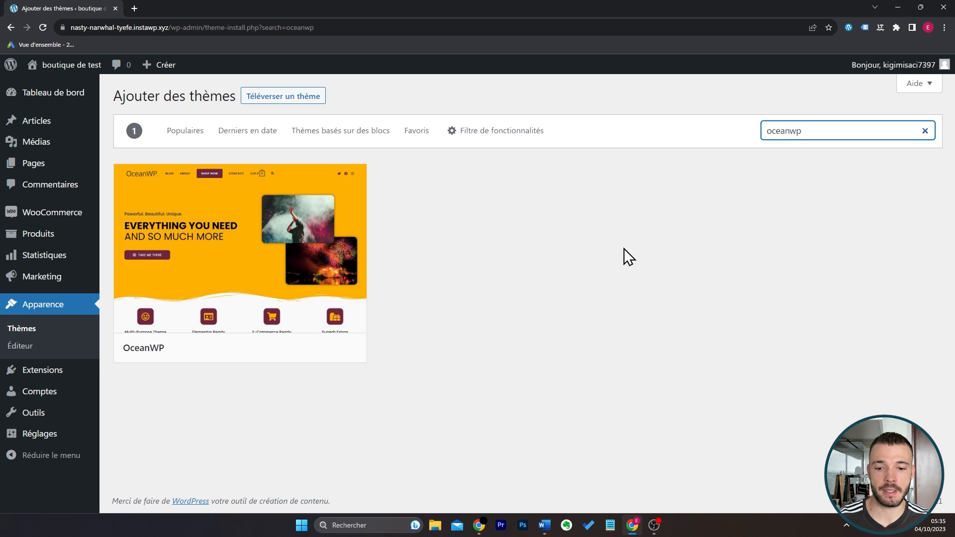
Install and activate the OceanWP theme.
mouse_move(298, 257)
click(271, 348)
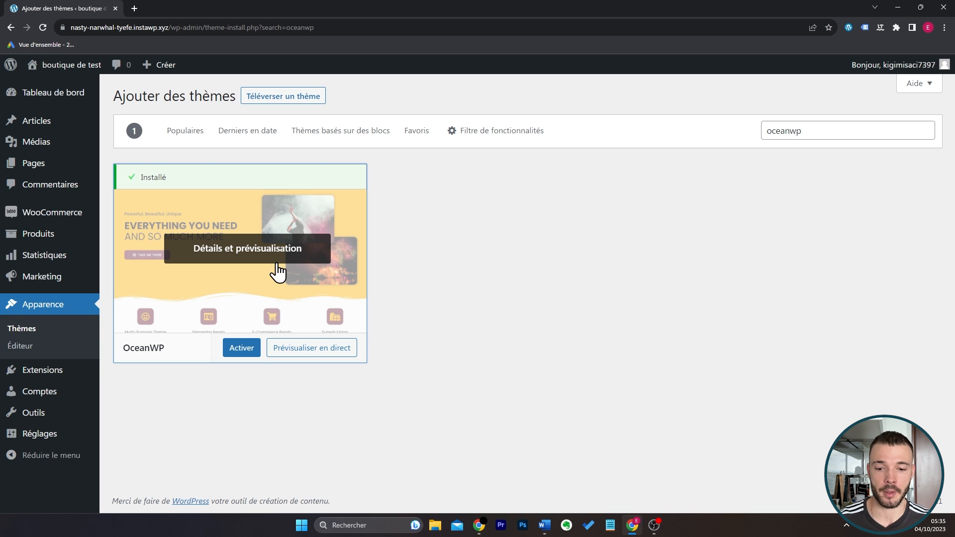
click(241, 348)
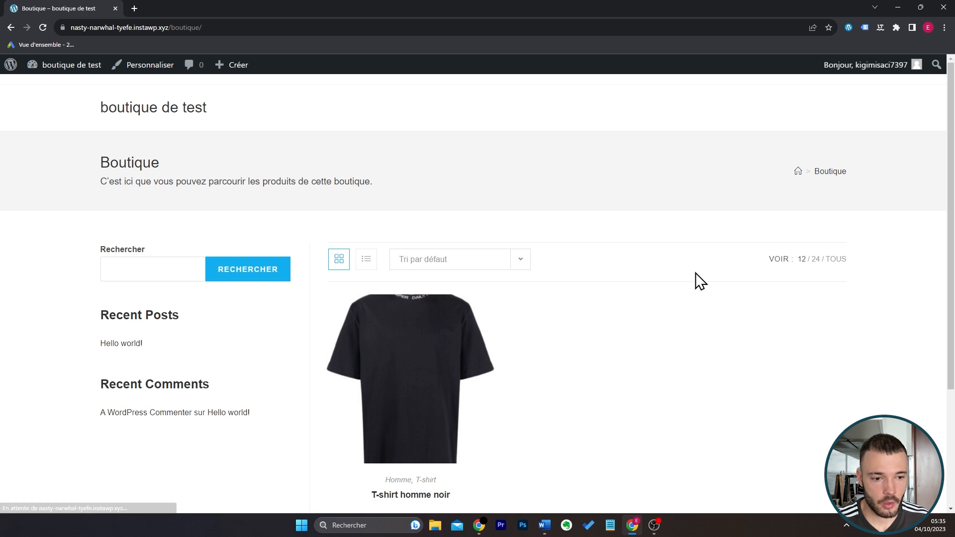
Open the T-shirt homme noir product page from the shop and examine its images, description, additional information and reviews.
scroll(808, 328, down, 3)
scroll(809, 328, up, 1)
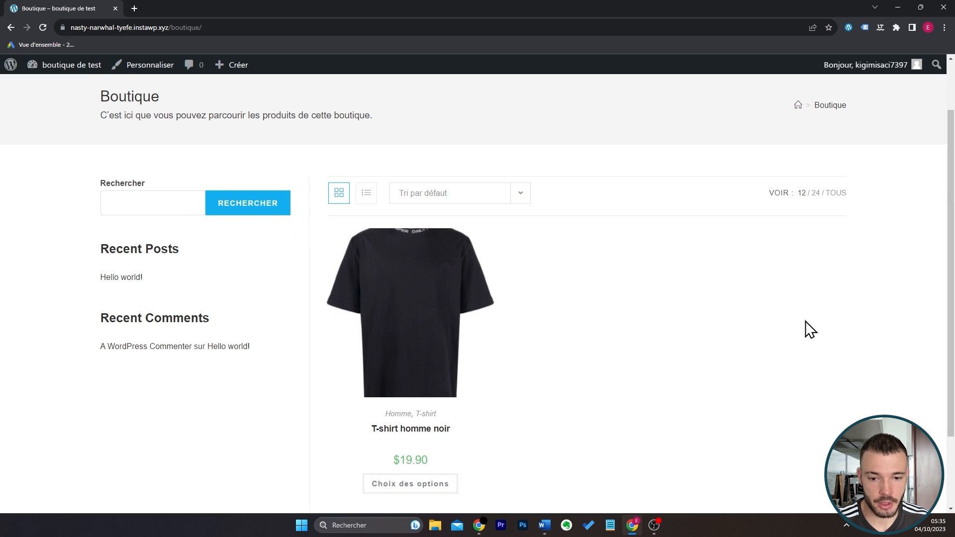
click(429, 326)
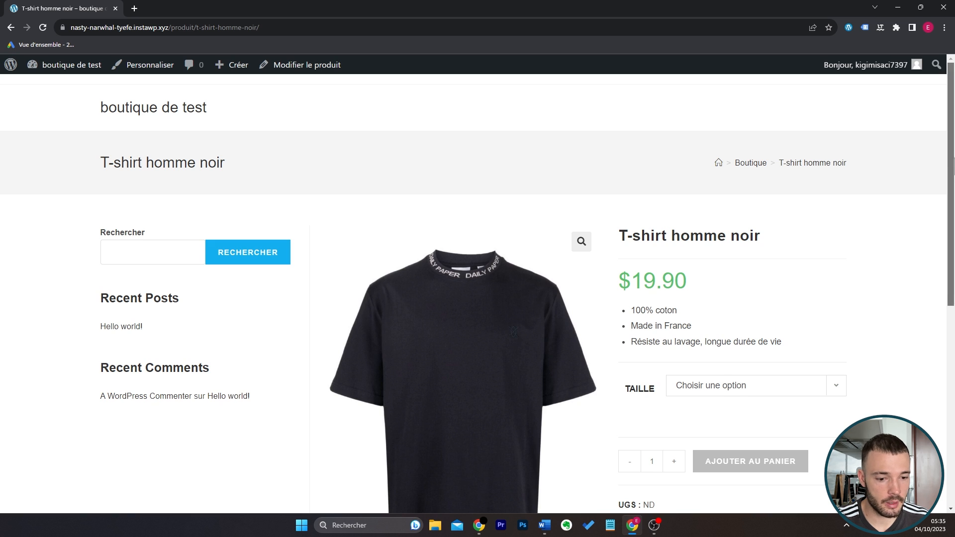
drag(951, 189, 951, 237)
scroll(799, 288, down, 5)
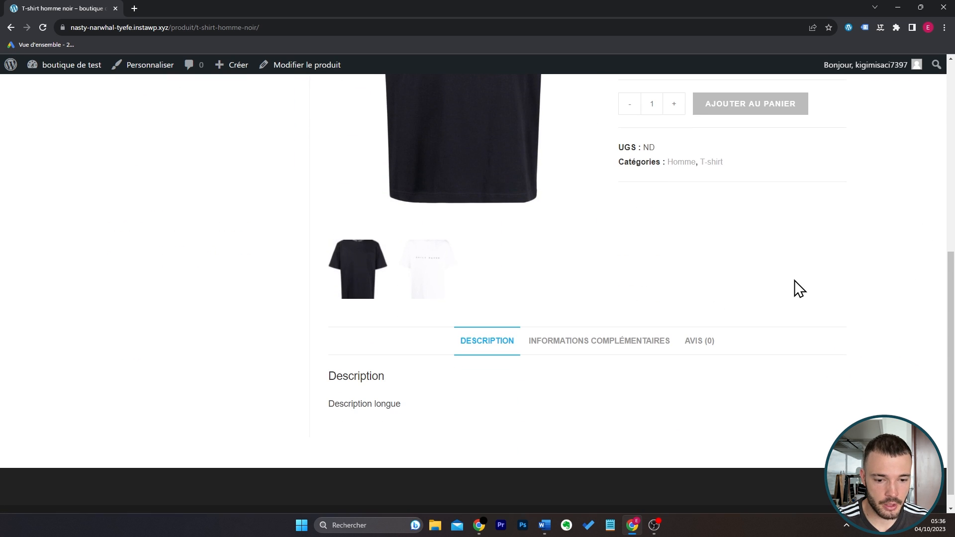
click(590, 351)
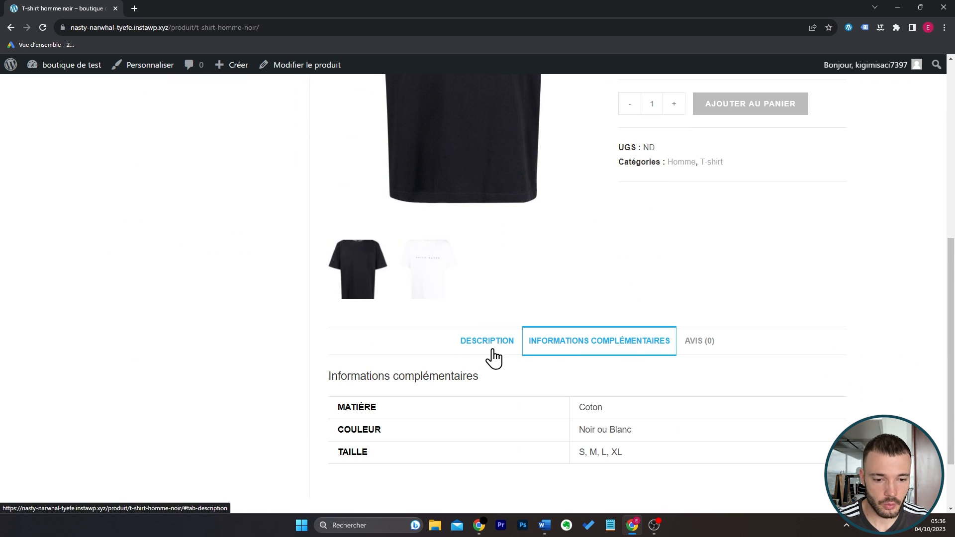
click(700, 341)
click(480, 343)
scroll(716, 328, up, 5)
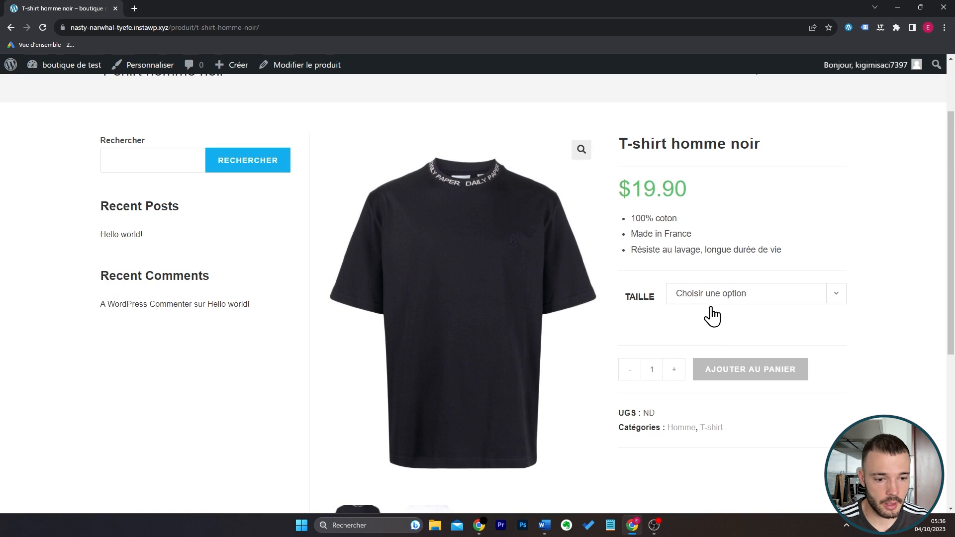
Choose size S for the T-shirt homme noir and add it to the cart.
click(714, 302)
click(715, 303)
click(724, 300)
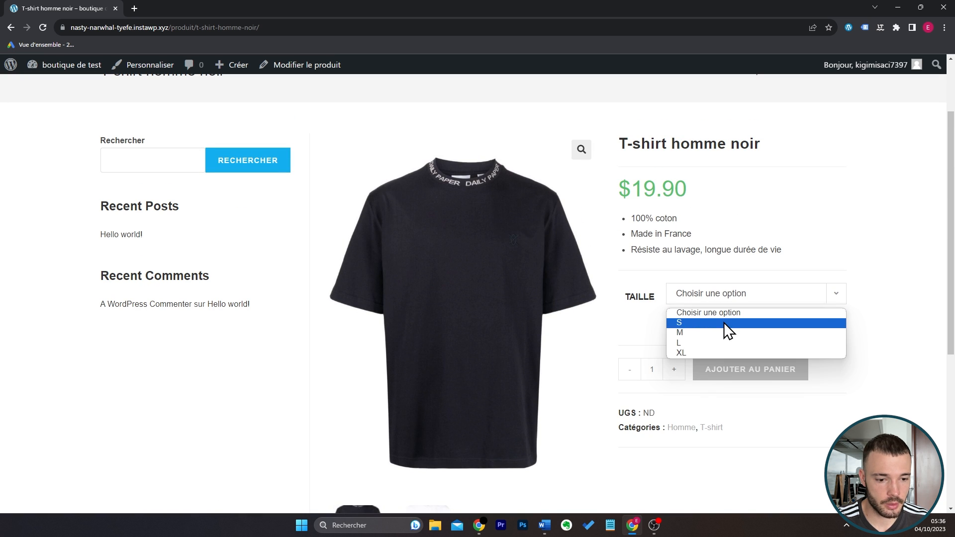
click(724, 323)
click(752, 377)
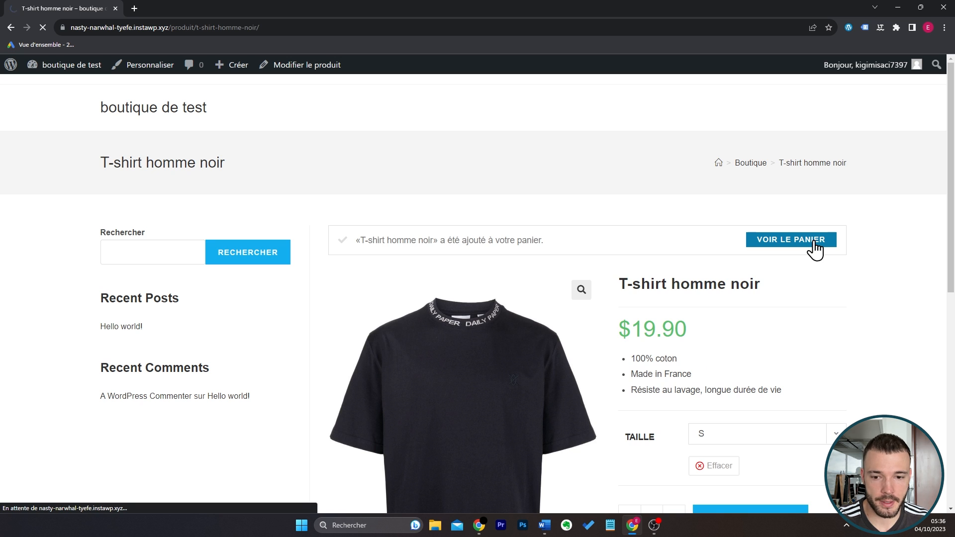
Open the cart and examine the T-shirt line, the shipping cost and the cart total.
click(816, 241)
scroll(503, 280, down, 2)
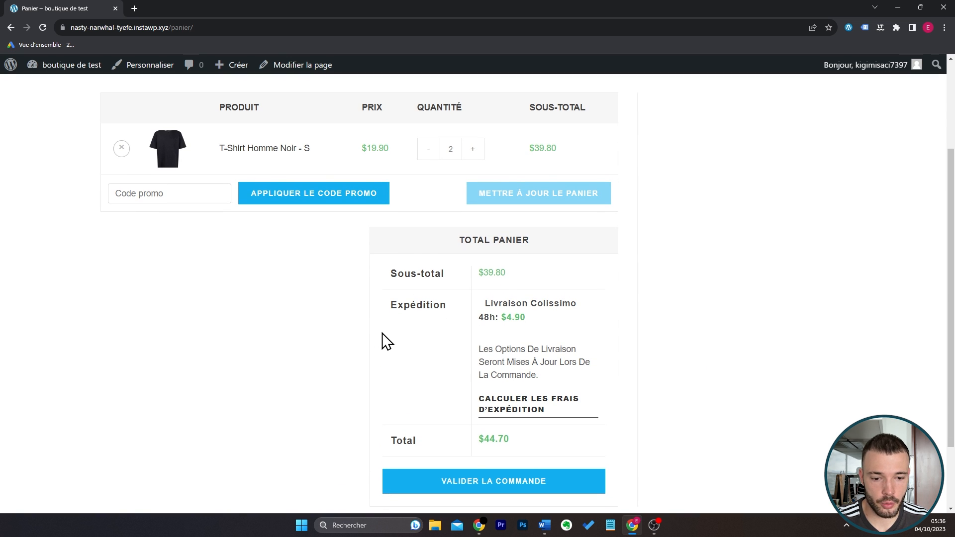
scroll(775, 160, up, 1)
scroll(697, 348, down, 2)
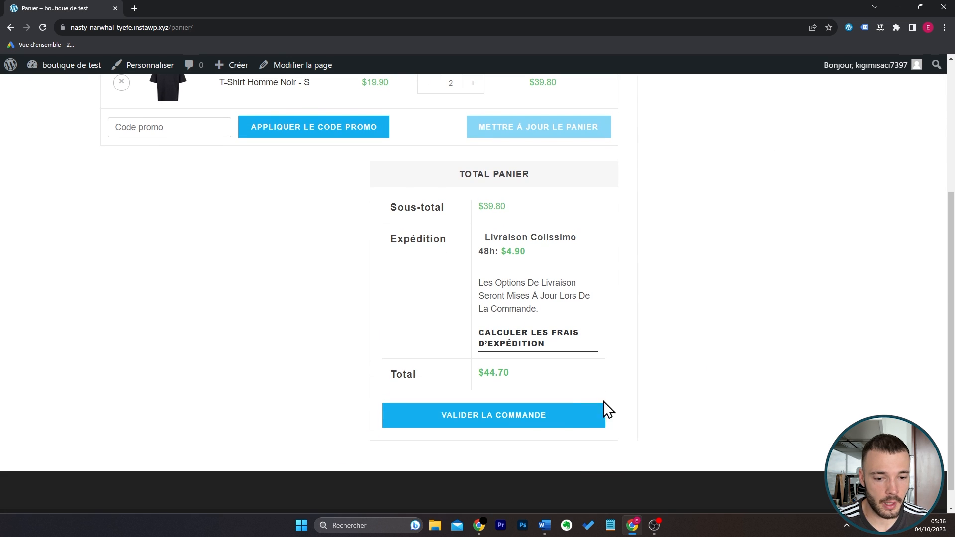
Proceed to checkout and examine the billing fields, order summary and Carte Bancaire payment form.
click(544, 421)
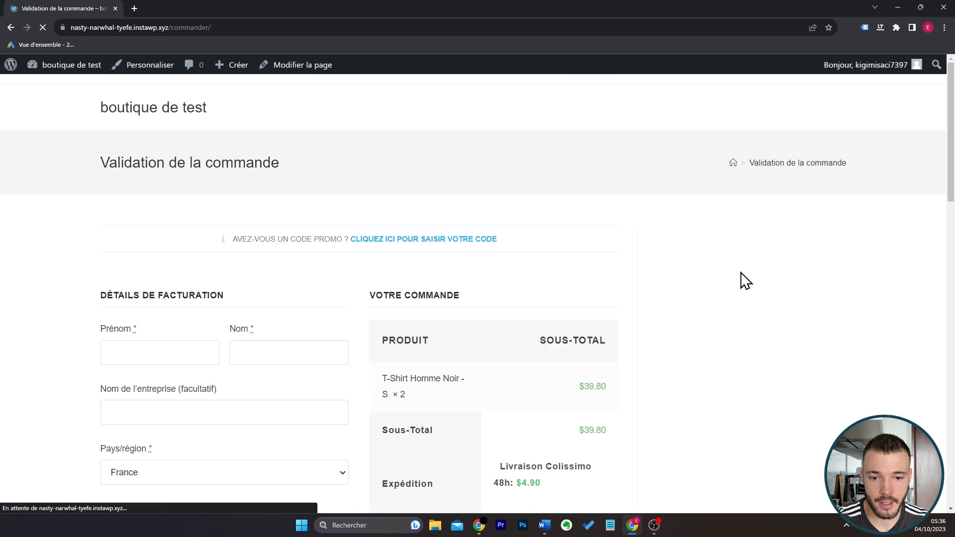
scroll(631, 253, down, 4)
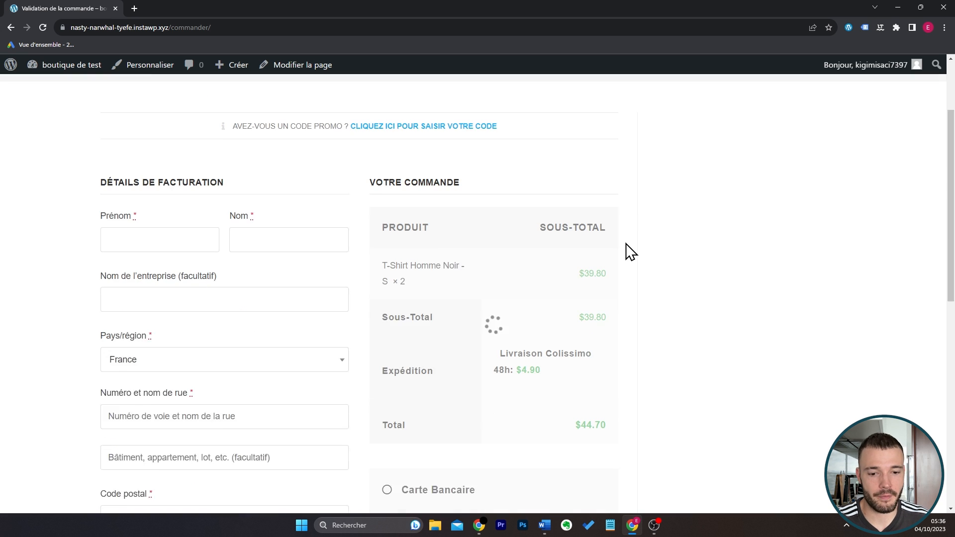
click(447, 348)
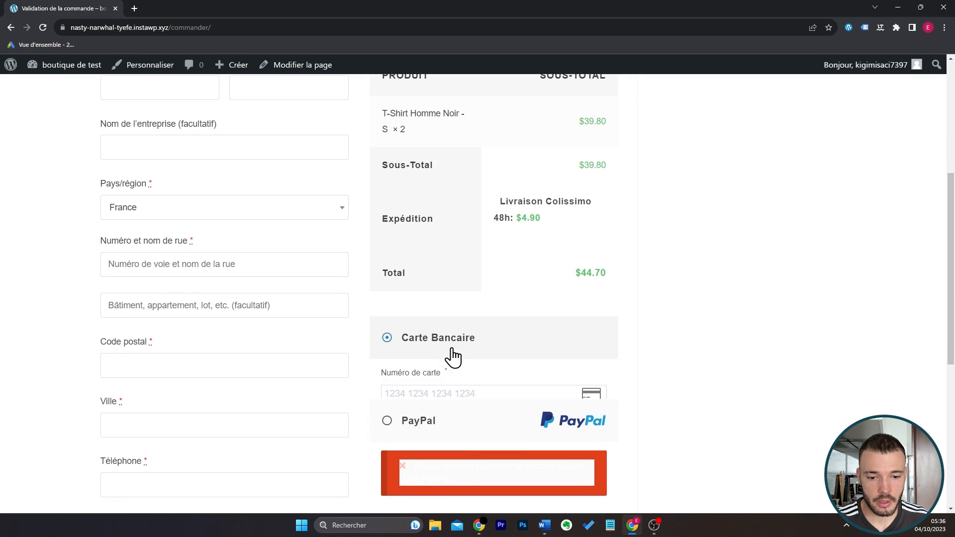
scroll(473, 318, down, 3)
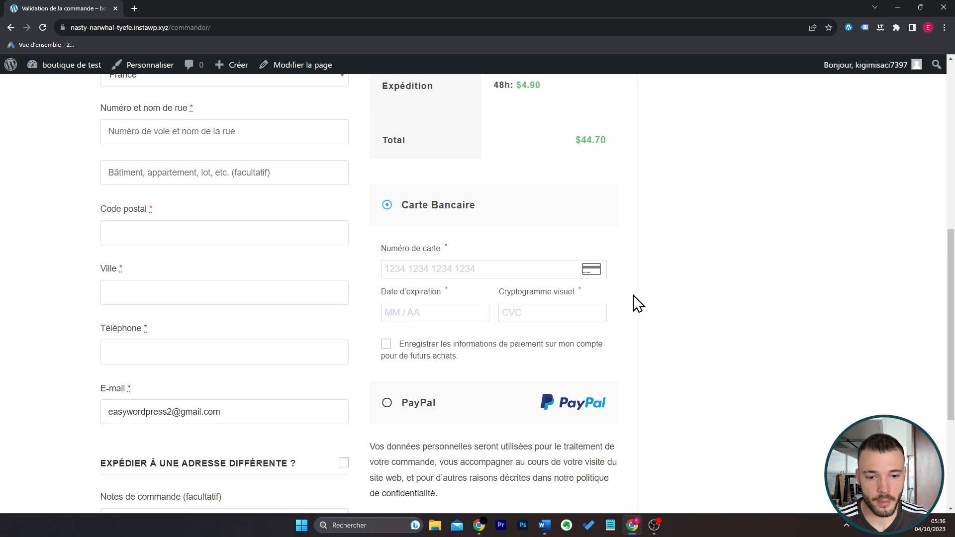
scroll(644, 310, up, 8)
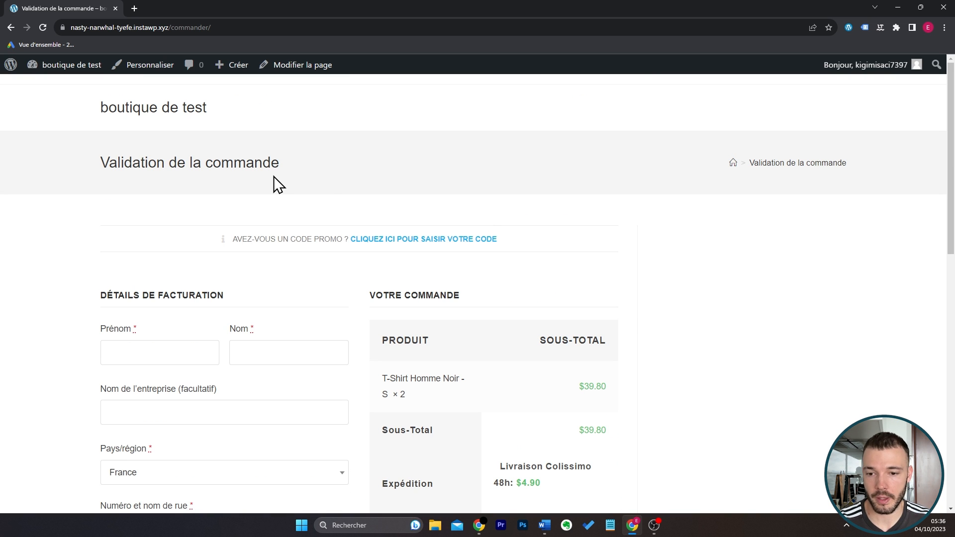
Go from the checkout to the site's home page, load its /boutique page and open that page for customization.
click(155, 112)
click(232, 29)
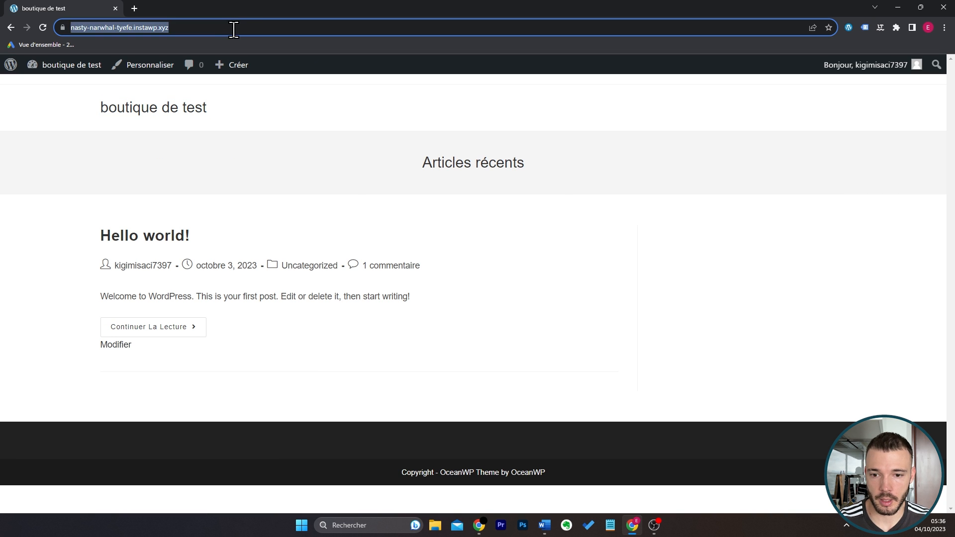
click(256, 27)
text(/boutique)
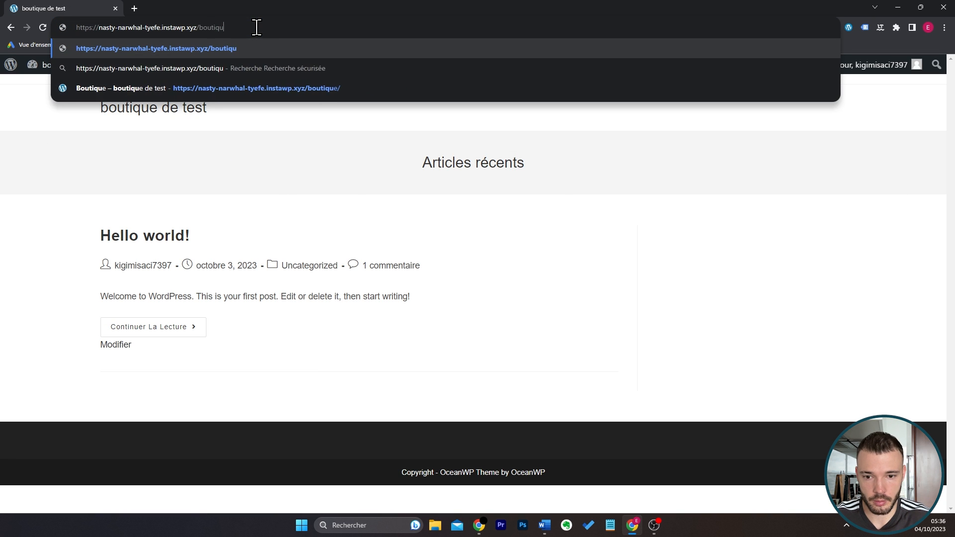
key(Return)
click(150, 65)
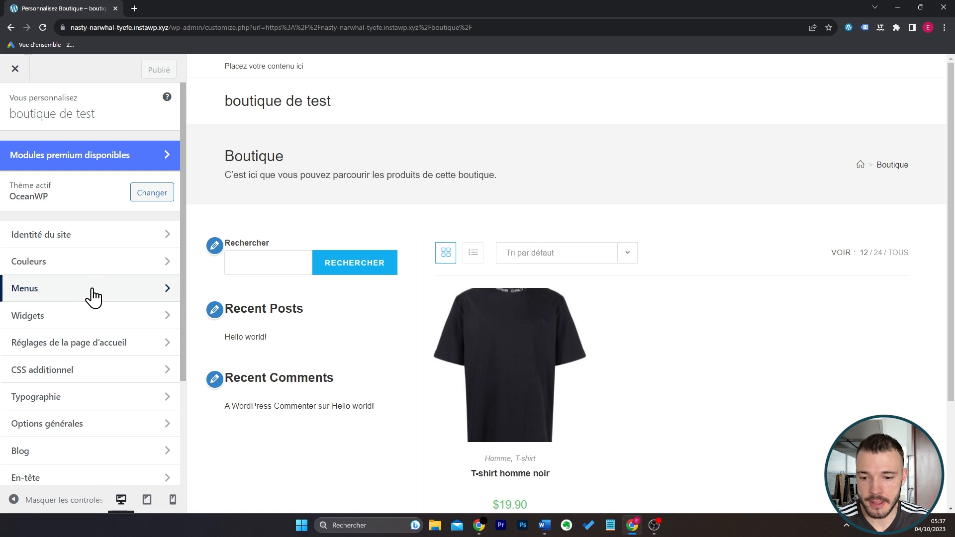
Create a new menu named Menu Principal and assign it to the Principal location.
click(93, 297)
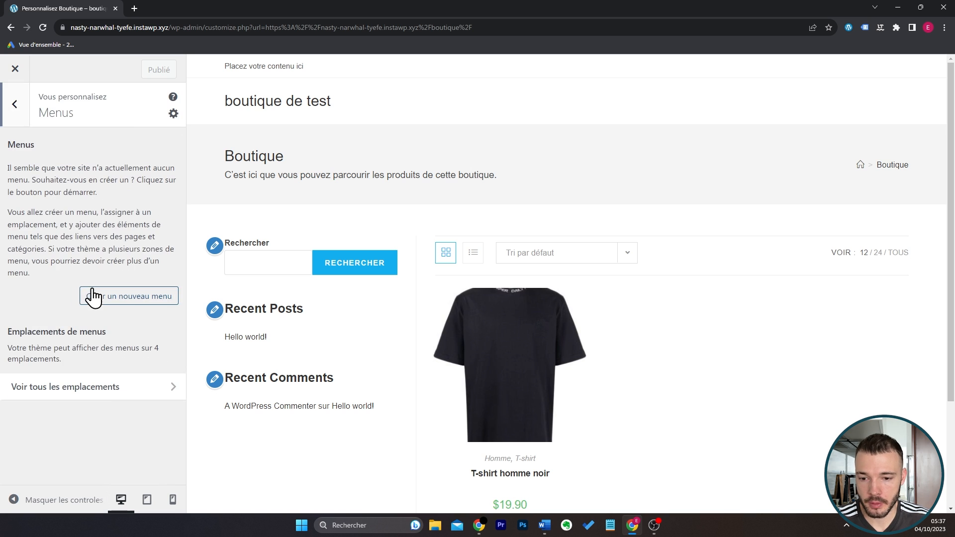
click(144, 301)
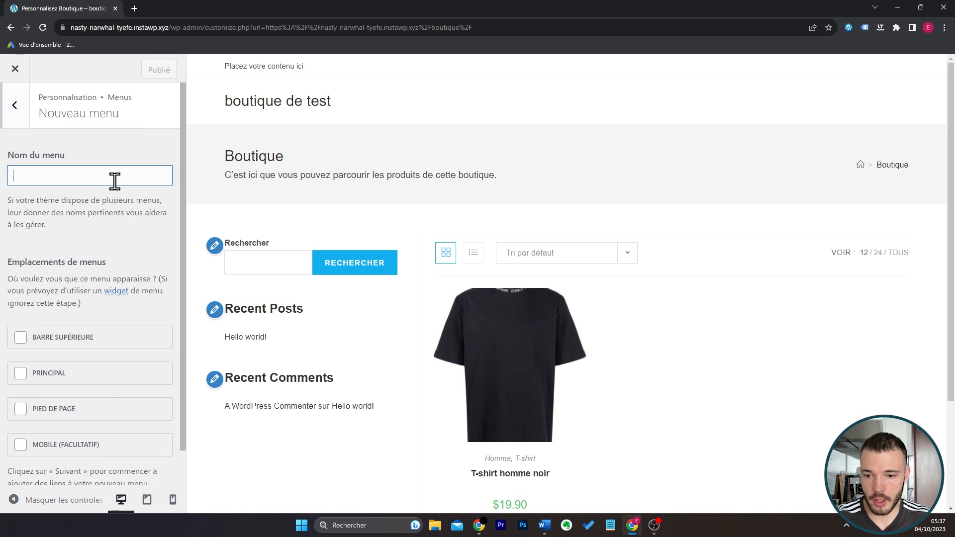
text(Menu Principal)
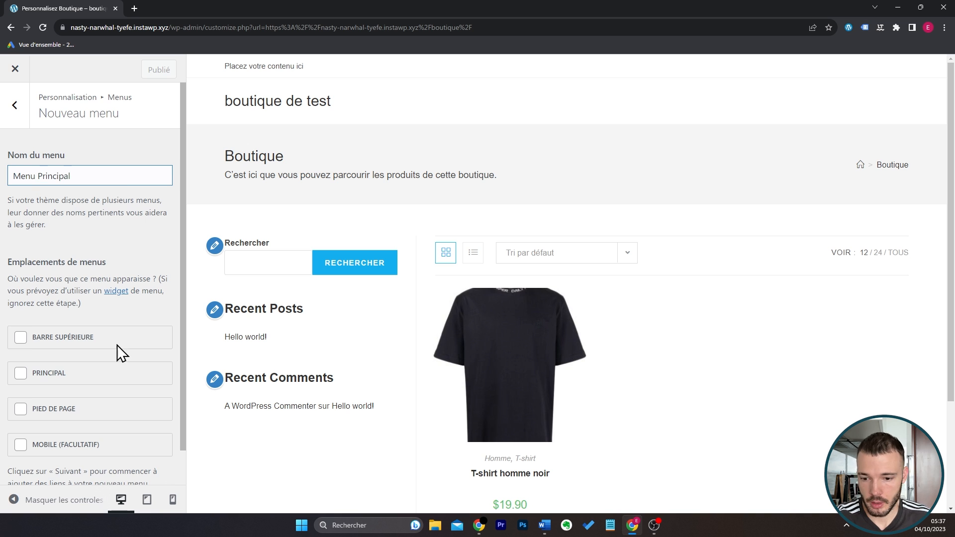
scroll(100, 343, down, 1)
click(54, 336)
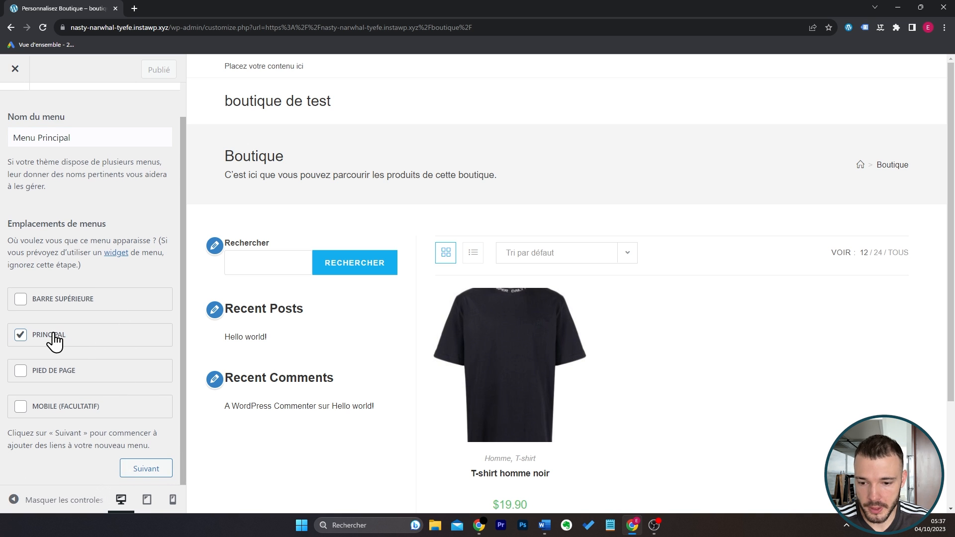
click(139, 470)
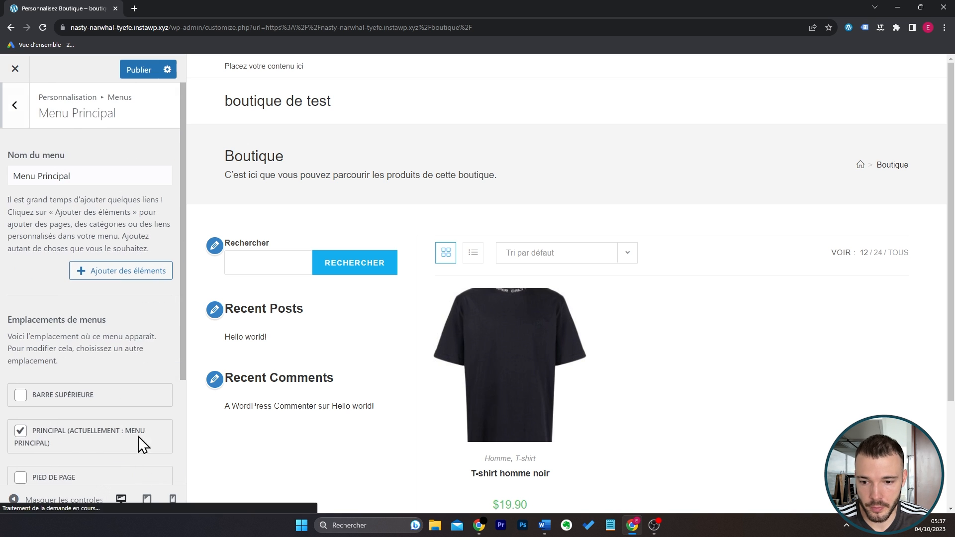
Add the product categories Homme and T-shirt to Menu Principal.
click(107, 279)
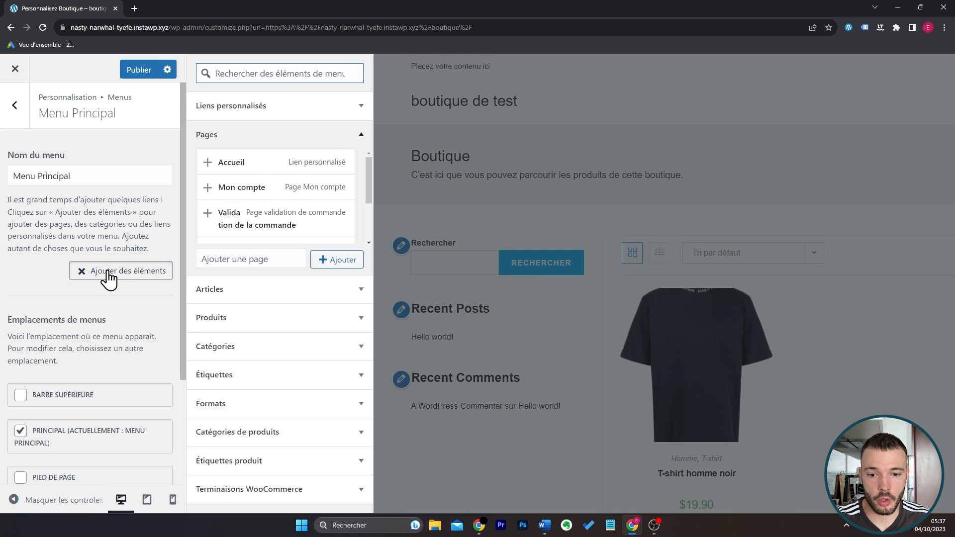
click(312, 357)
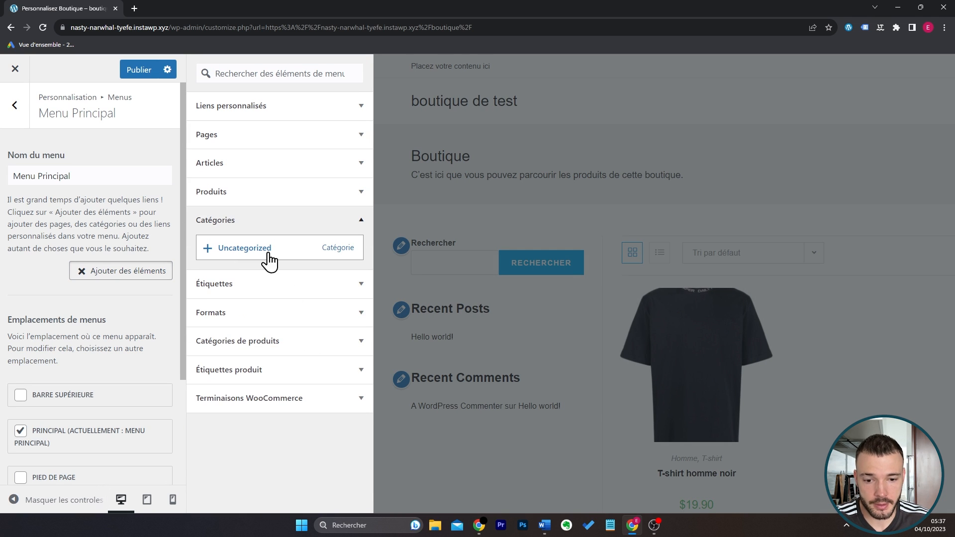
click(303, 342)
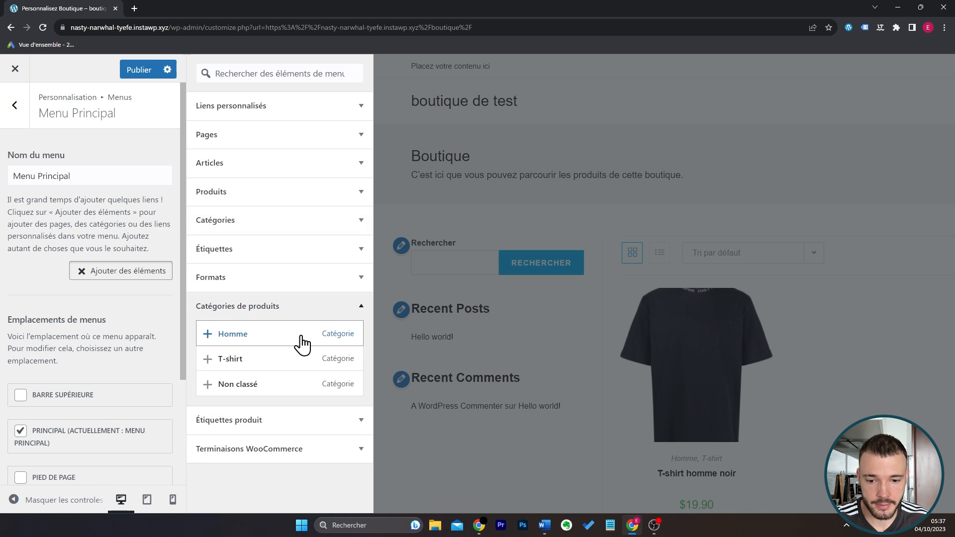
click(209, 337)
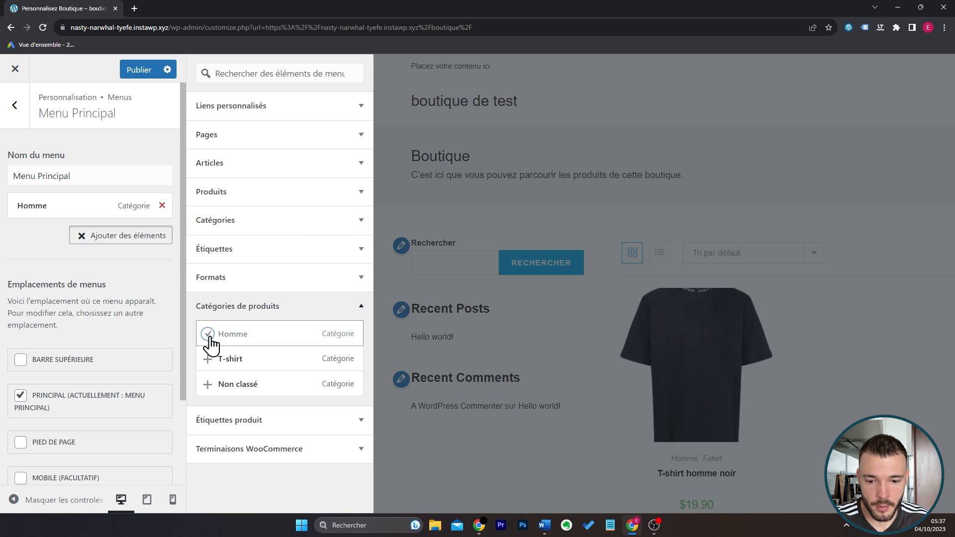
click(210, 360)
Add the Accueil link and a newly created page named Contact to Menu Principal.
click(358, 135)
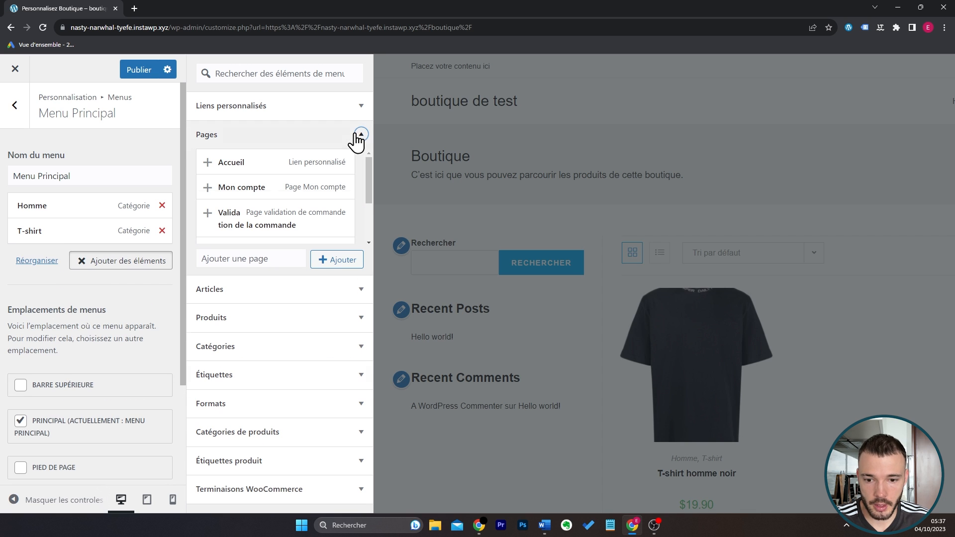
click(208, 163)
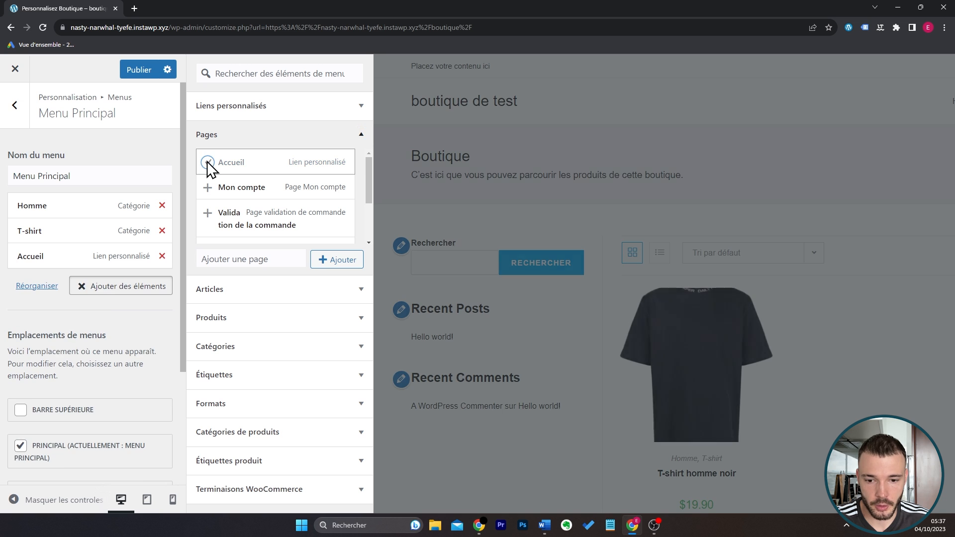
click(279, 253)
text(Contact)
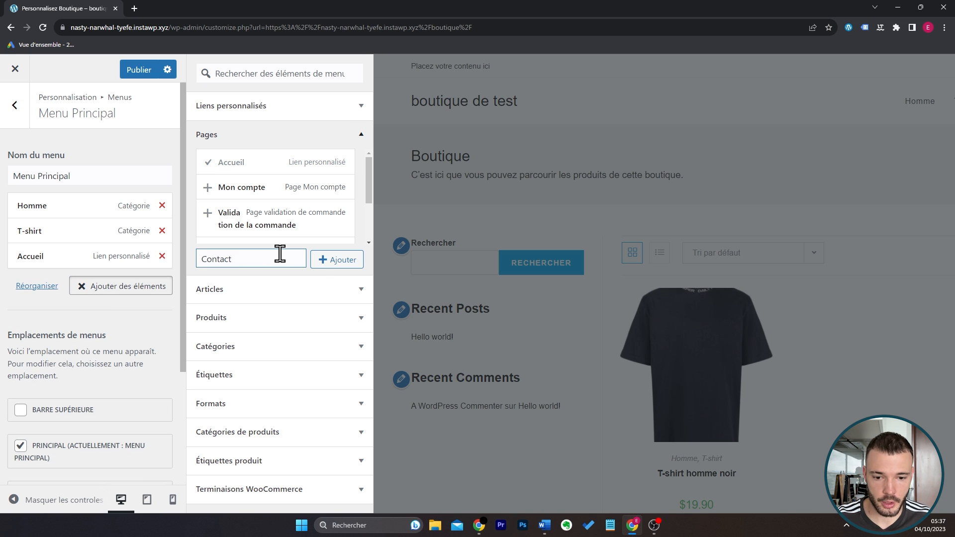
click(331, 263)
Reorder Menu Principal with Accueil first and T-shirt nested under Homme, and publish the changes.
drag(98, 256, 98, 216)
drag(53, 256, 68, 257)
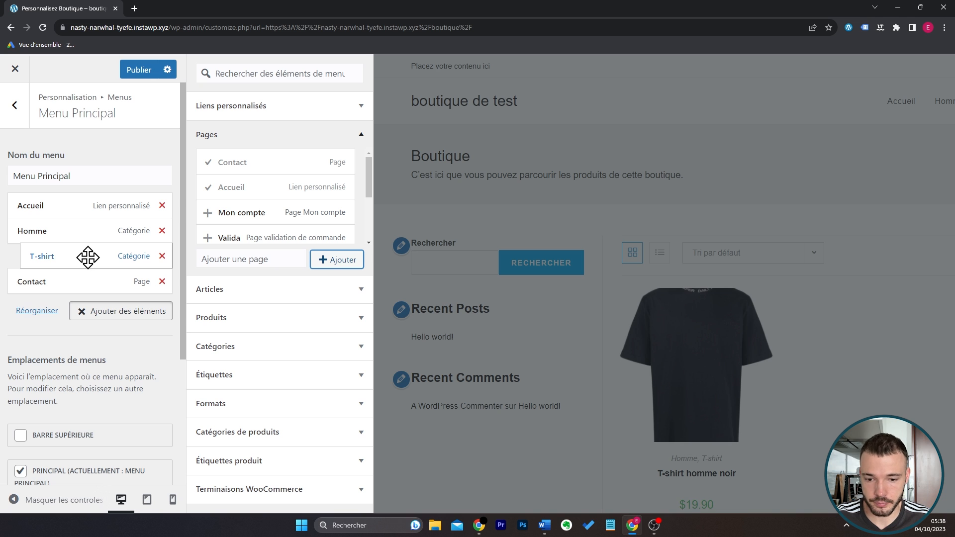
click(282, 432)
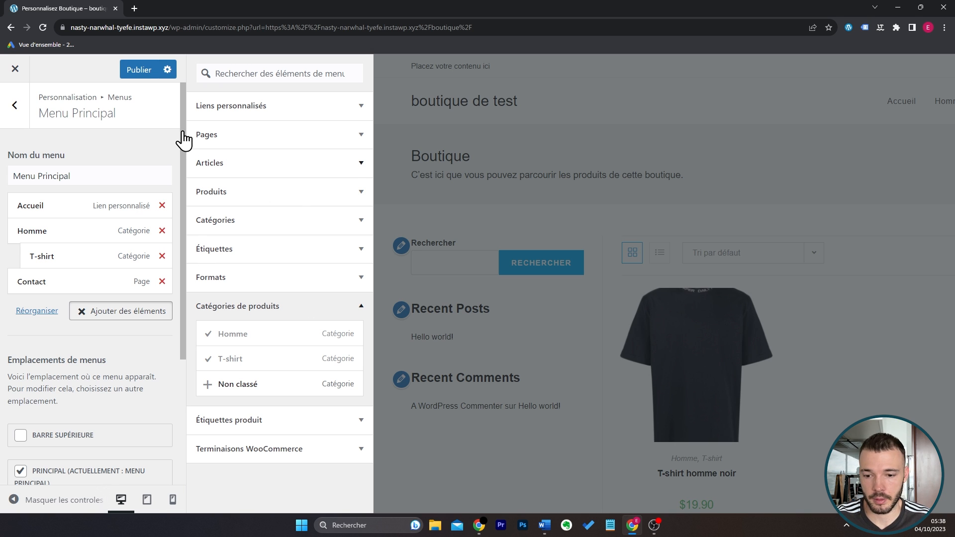
click(134, 67)
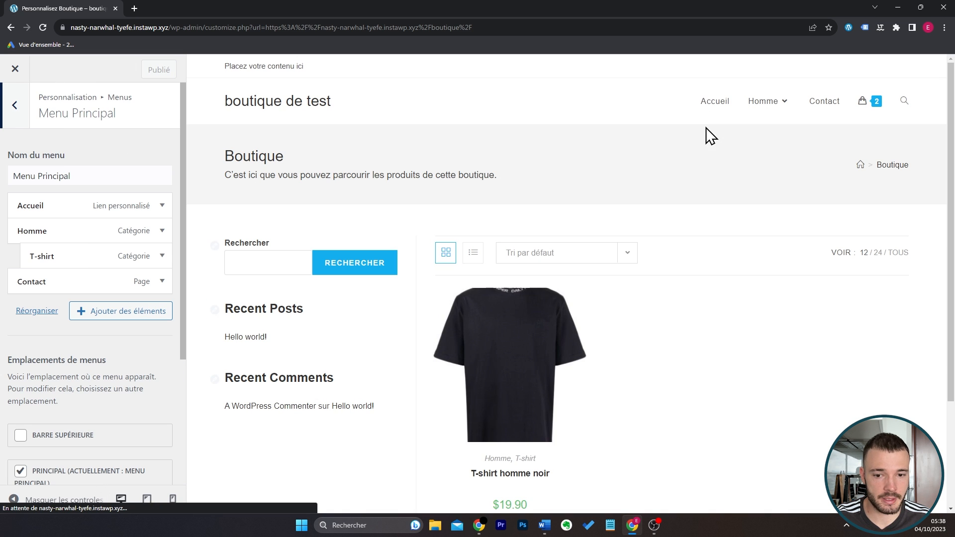
Check the Homme submenu in the site preview, open the Homme category page and examine its products.
mouse_move(772, 106)
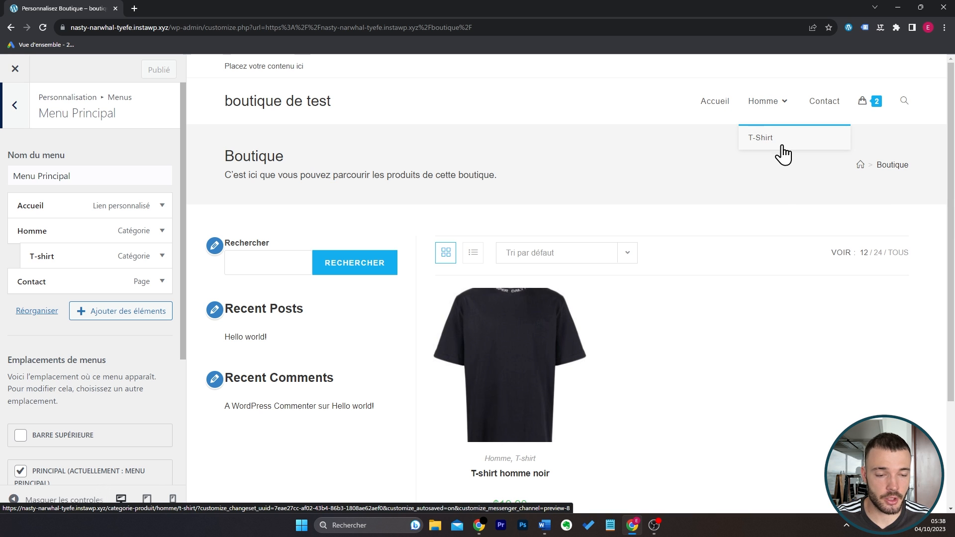
click(776, 110)
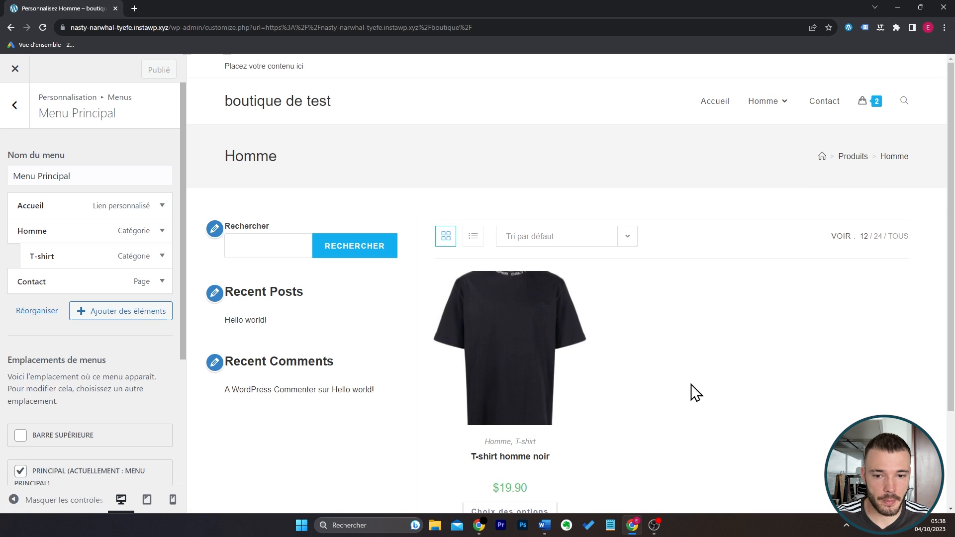
scroll(712, 359, down, 2)
scroll(710, 358, up, 2)
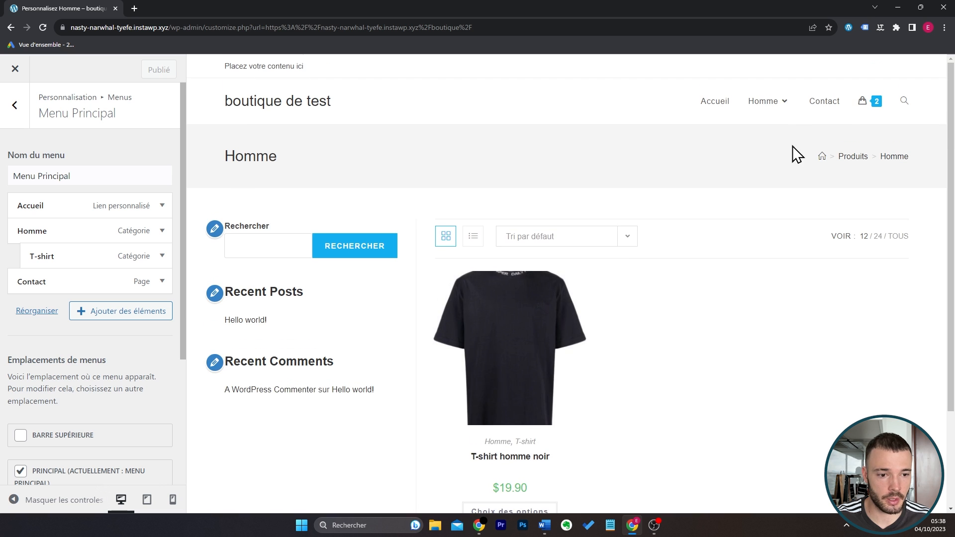
Open the T-shirt category page from the Homme submenu in the site preview, and leave the menu settings.
mouse_move(776, 115)
click(766, 141)
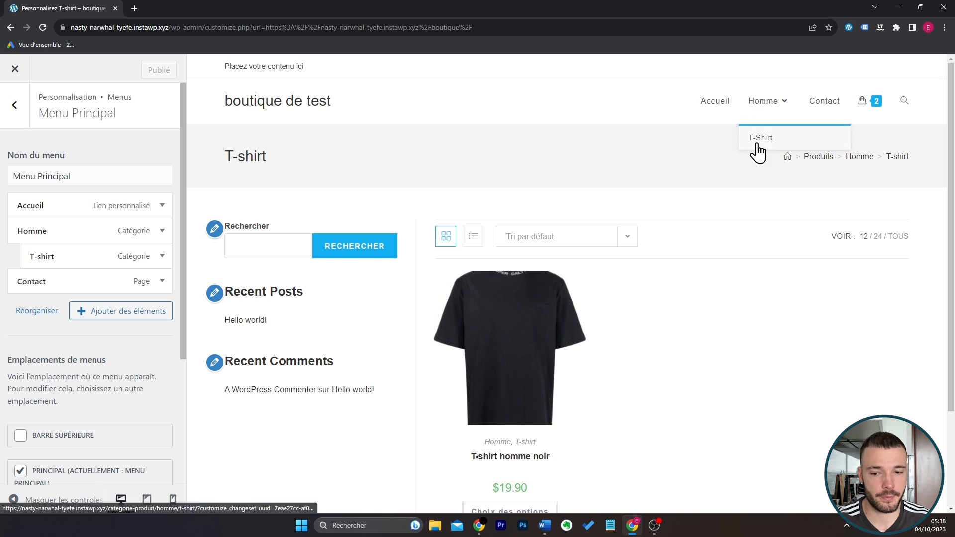
click(24, 115)
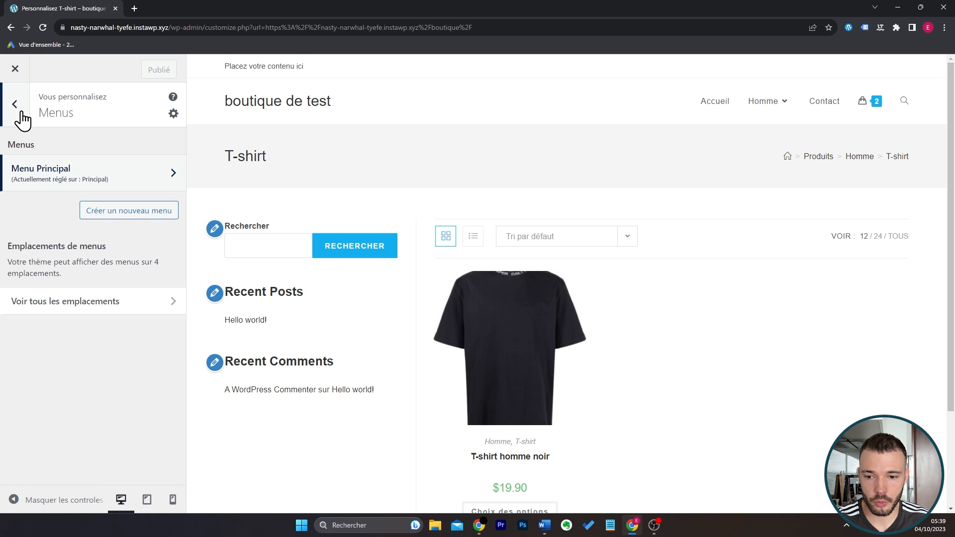
click(19, 114)
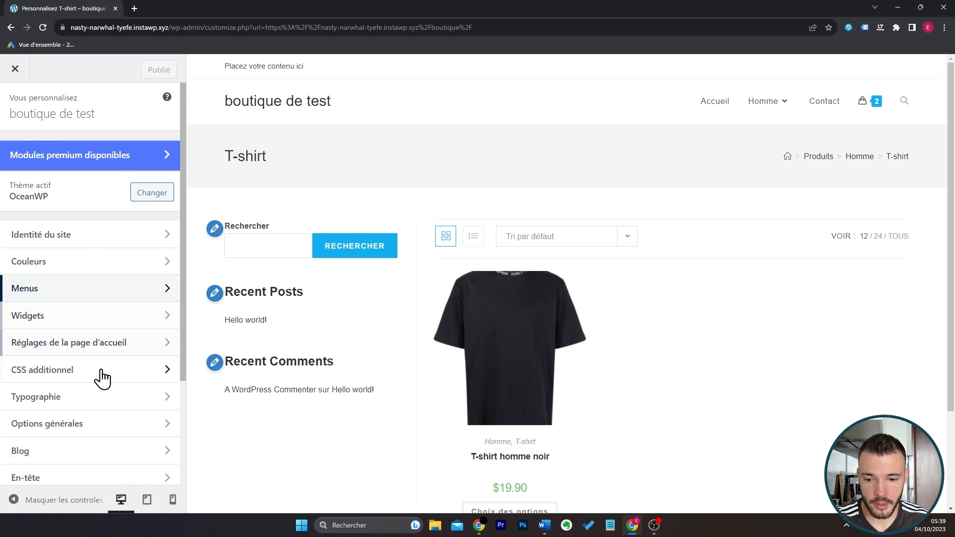
Set the main menu's font size to 16px in the typography settings.
click(102, 396)
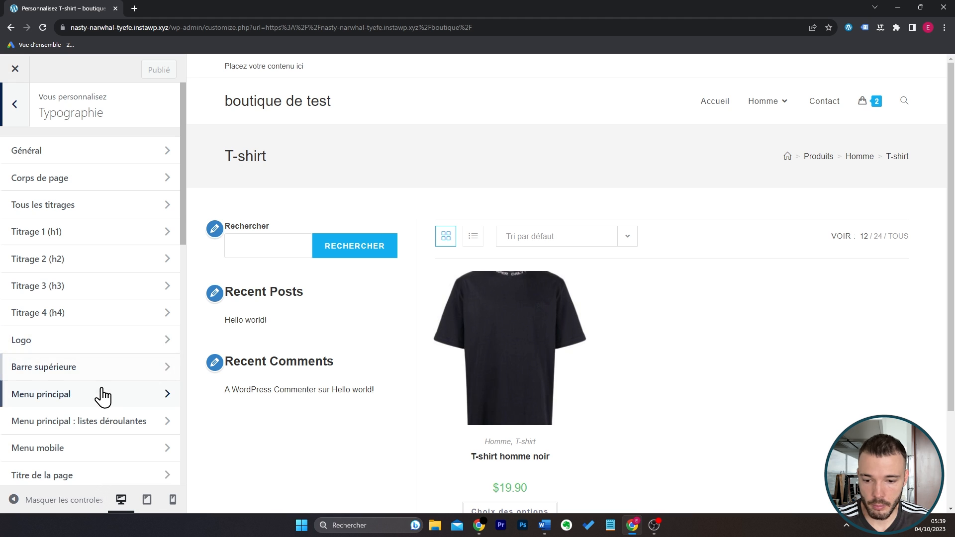
click(100, 395)
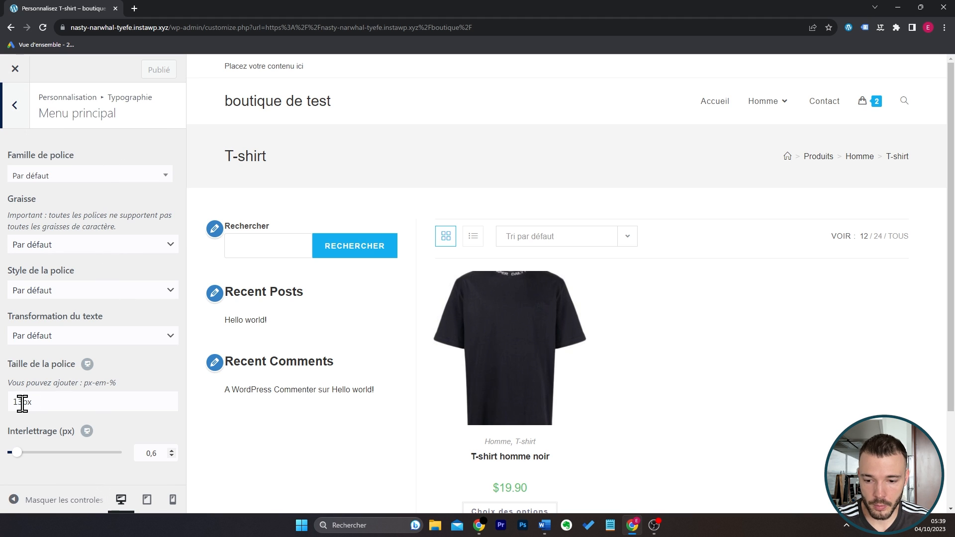
drag(22, 401, 19, 401)
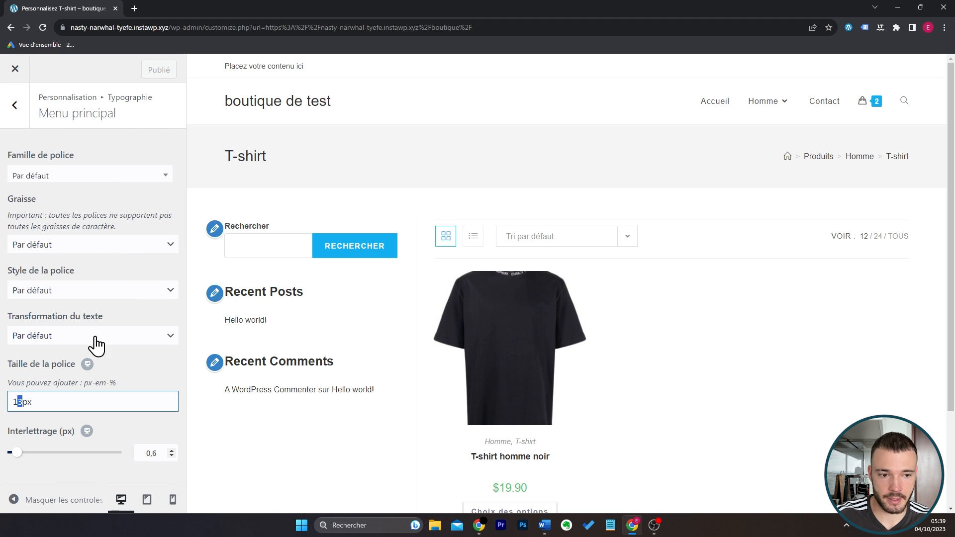
text(6)
click(21, 109)
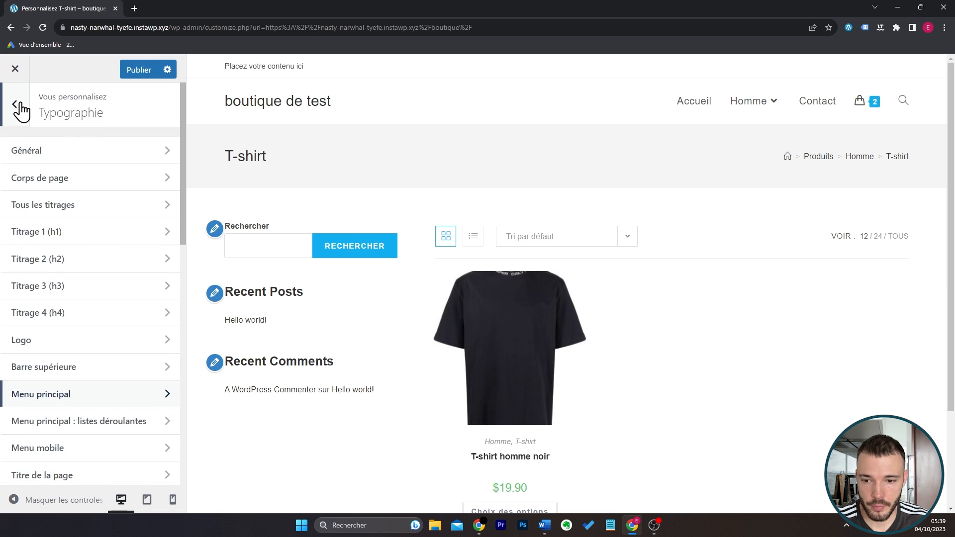
click(20, 107)
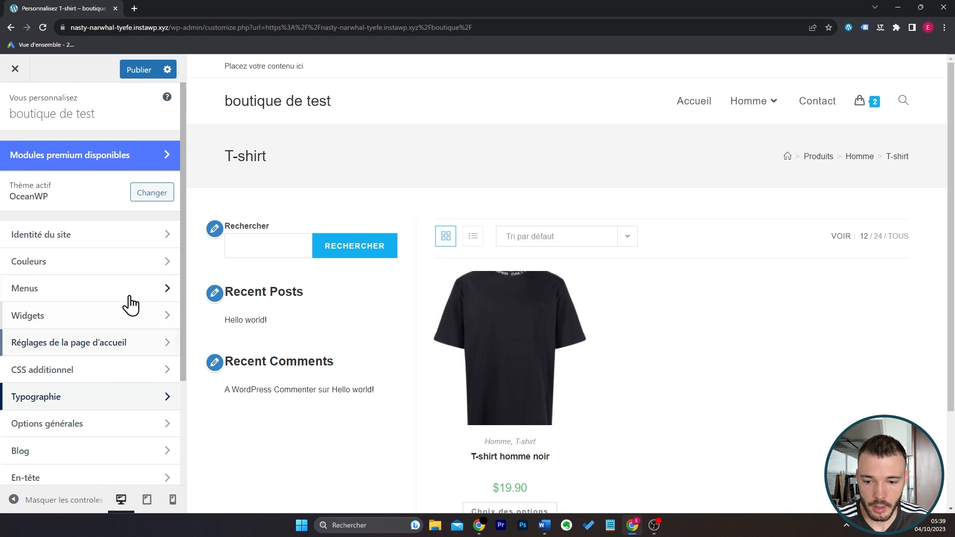
Choose the single-column layout without a sidebar for the WooCommerce archive pages.
scroll(145, 271, down, 3)
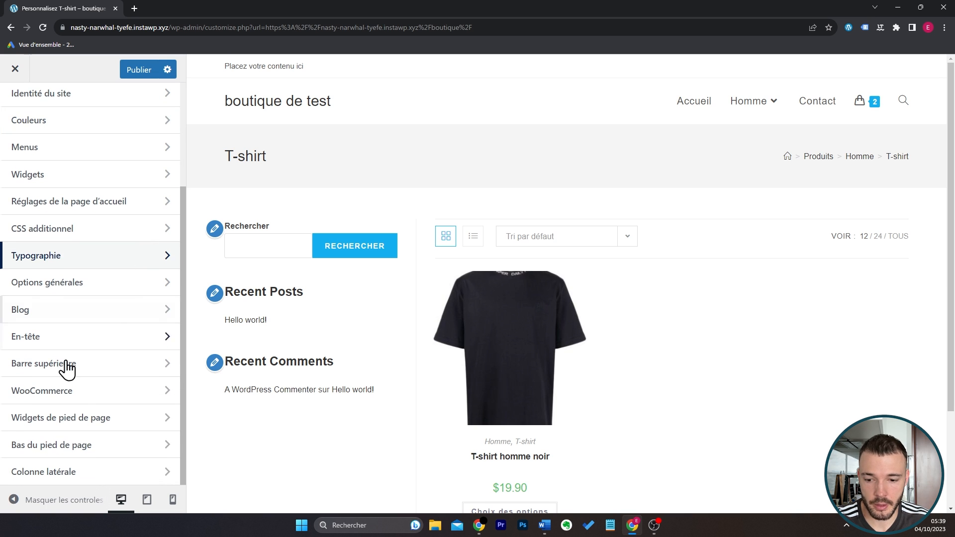
click(91, 396)
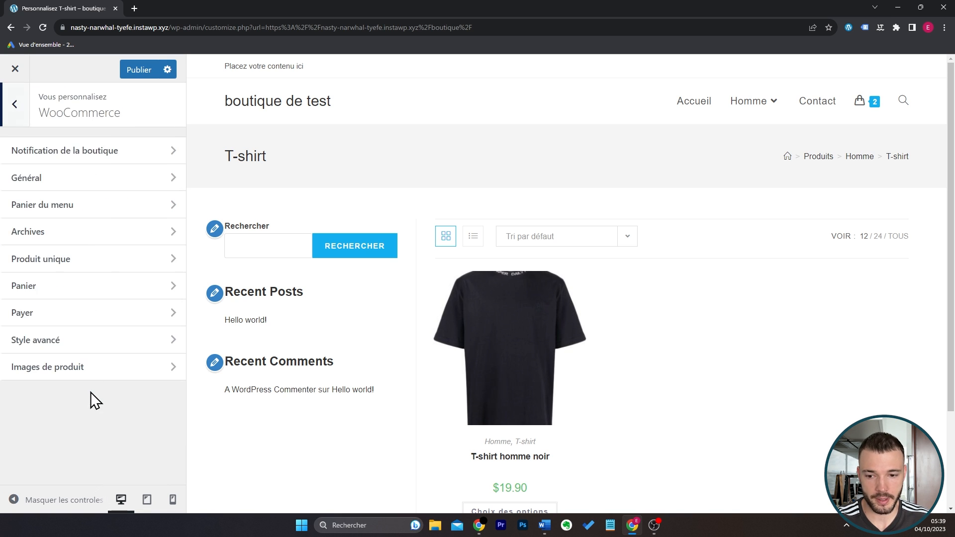
click(101, 233)
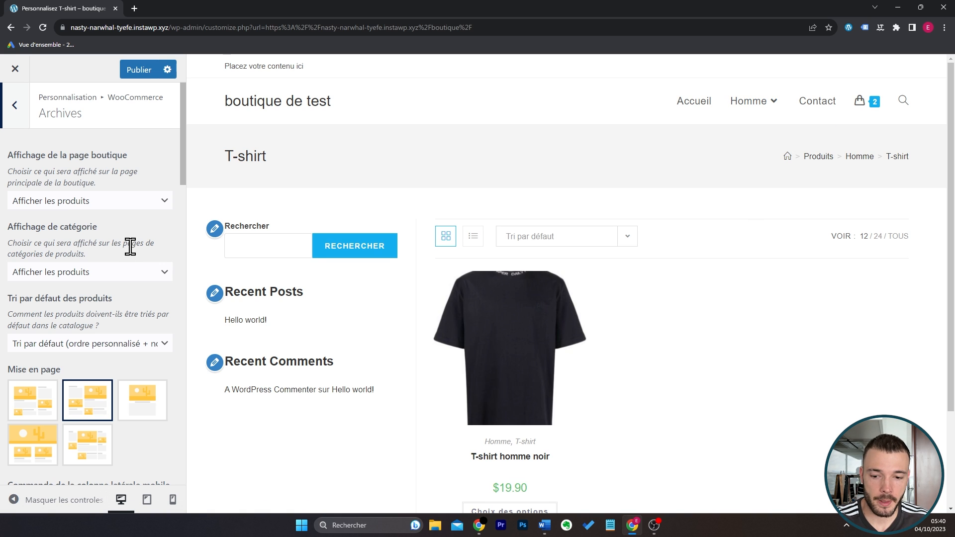
click(134, 407)
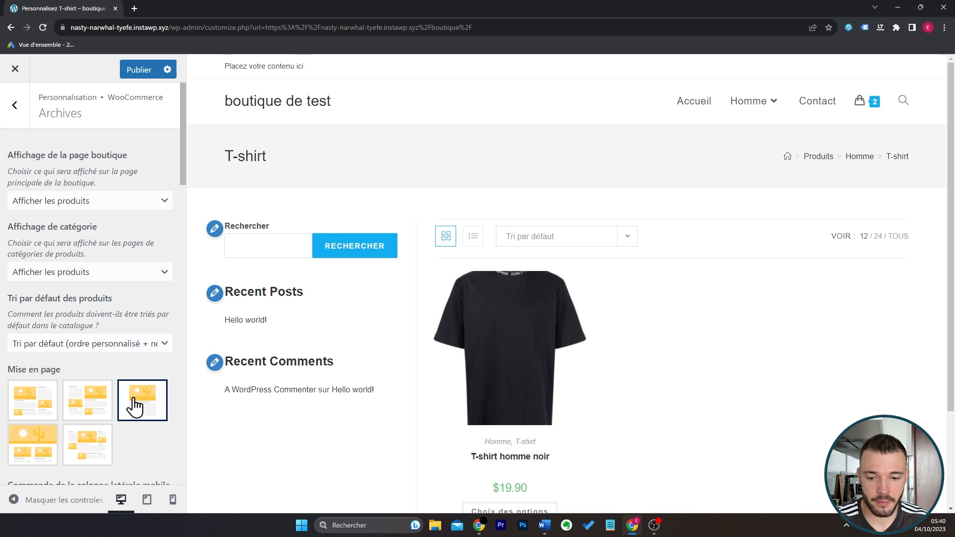
scroll(770, 305, down, 2)
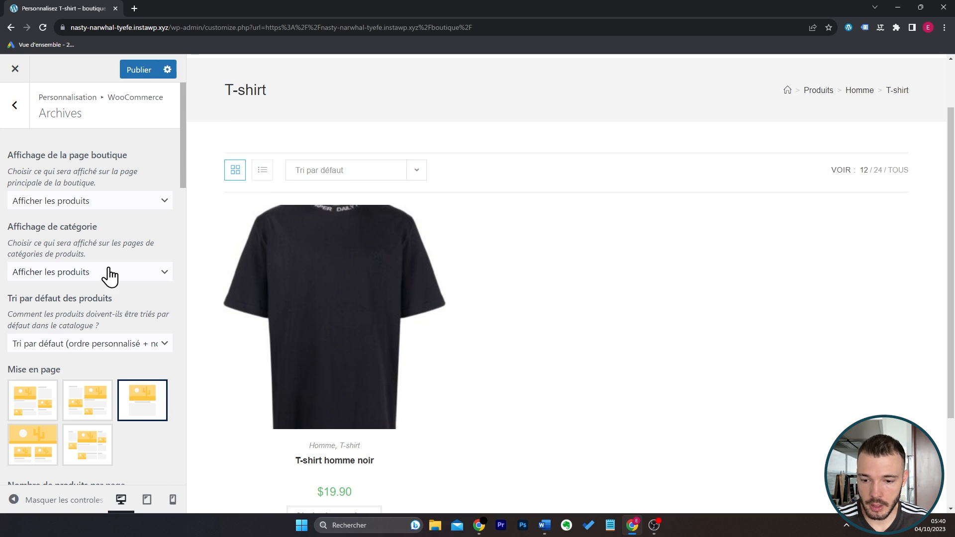
Set the shop columns to 4 on desktop and 2 on mobile, and the number of products per page to 40.
scroll(108, 272, down, 5)
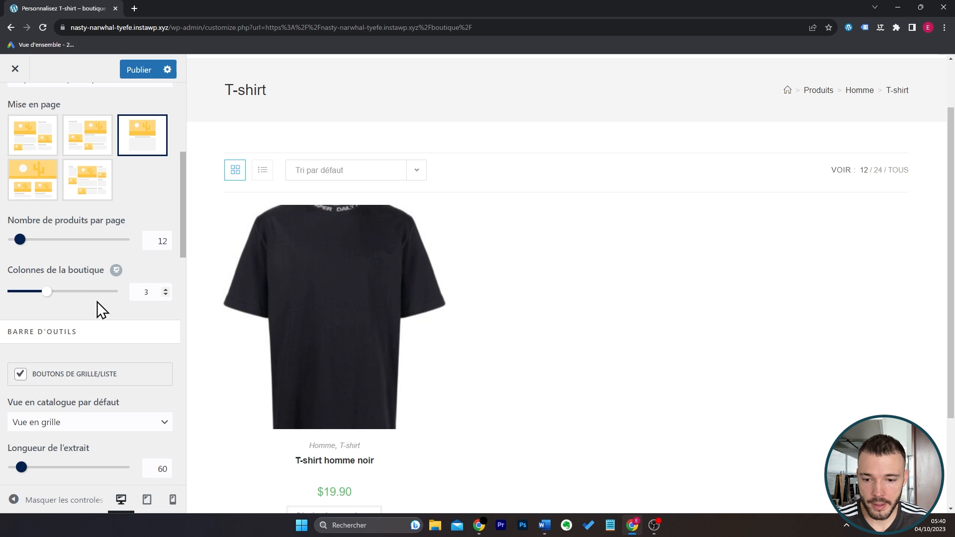
double_click(142, 293)
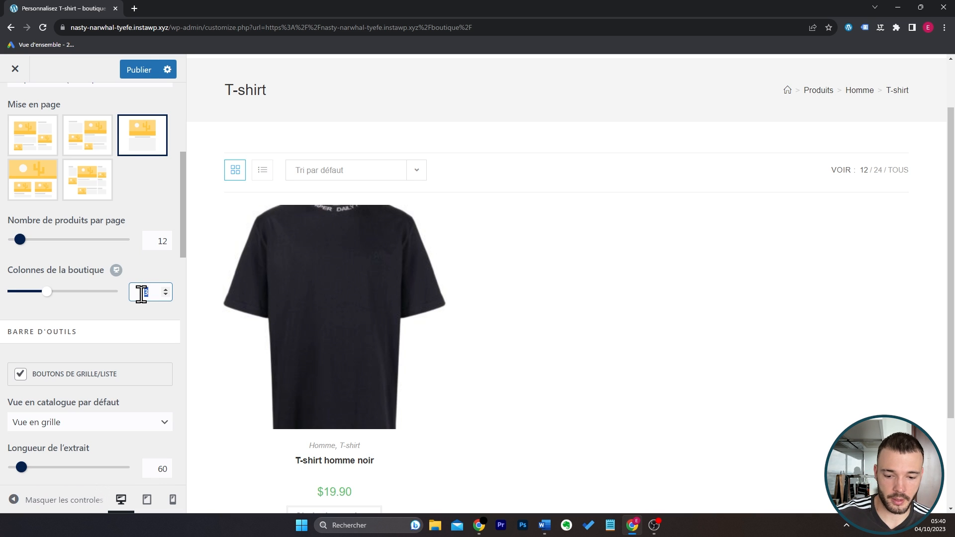
text(4)
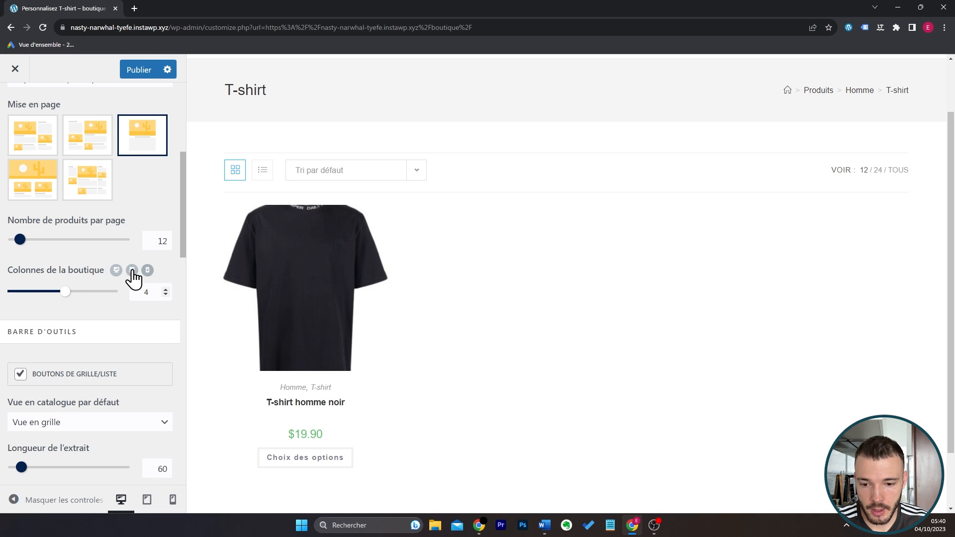
click(146, 271)
scroll(540, 326, down, 4)
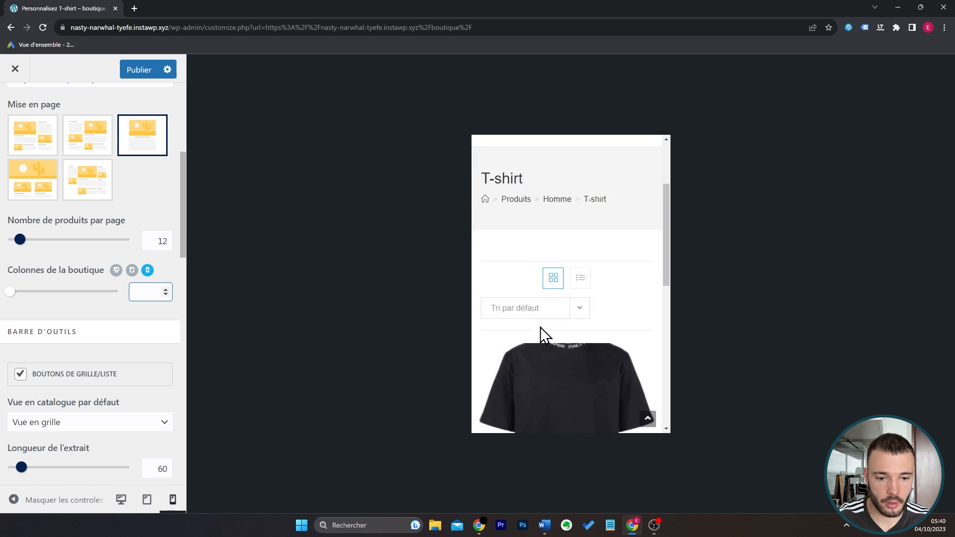
text(2)
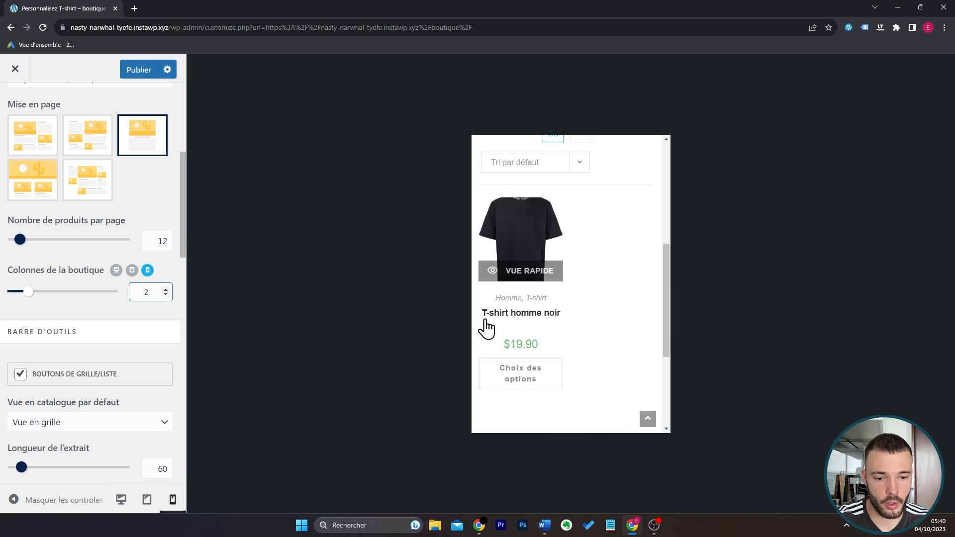
click(121, 500)
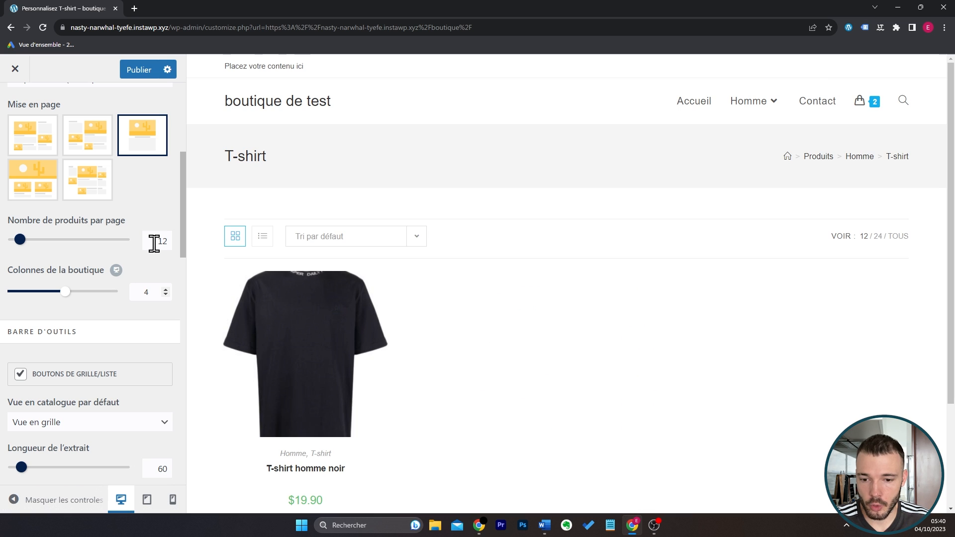
drag(156, 241, 174, 243)
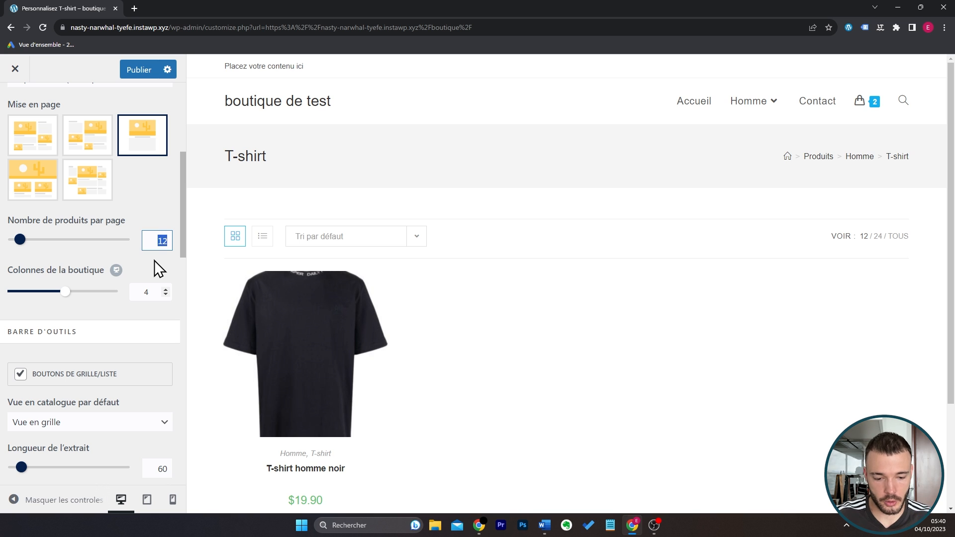
text(40)
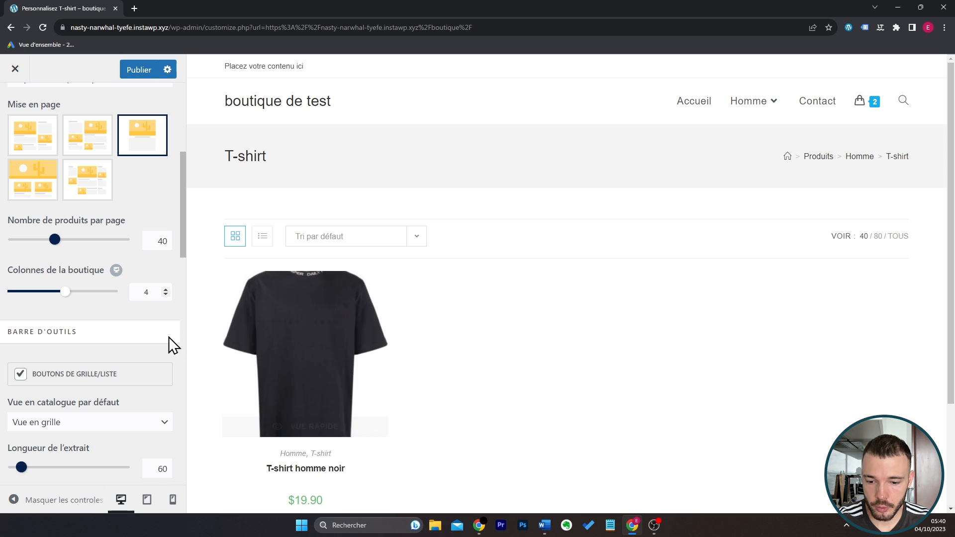
Hide the add-to-cart button and the category from the product elements shown on the archive pages.
scroll(141, 349, down, 4)
scroll(141, 349, down, 8)
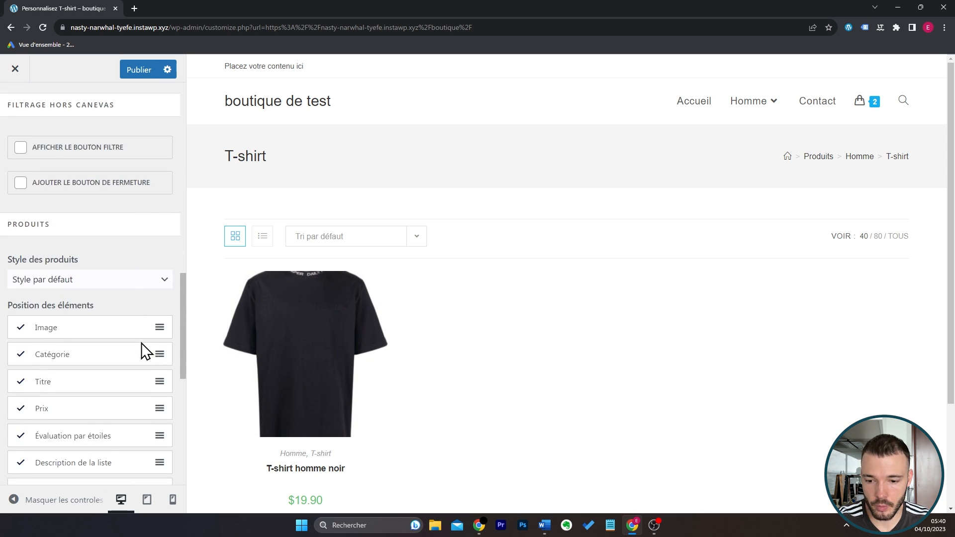
scroll(516, 316, down, 1)
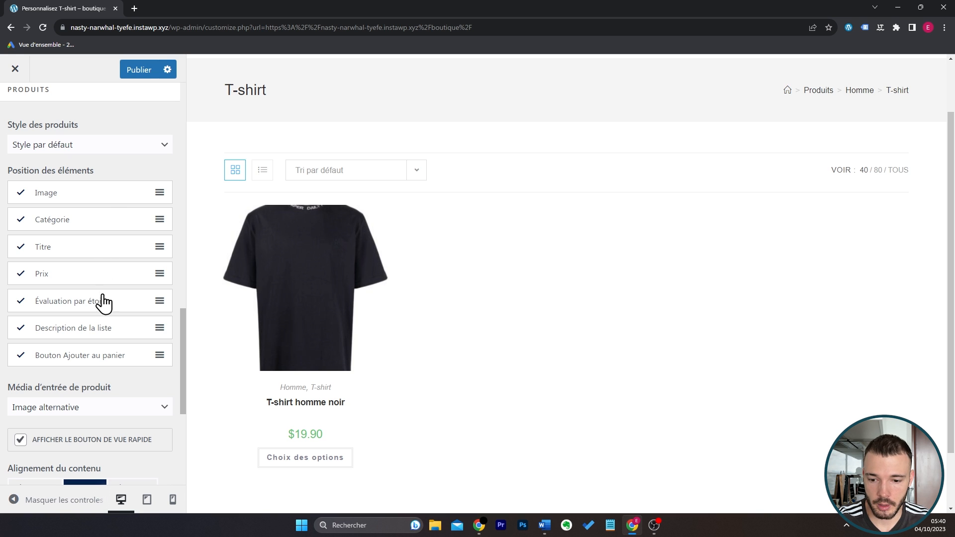
click(20, 357)
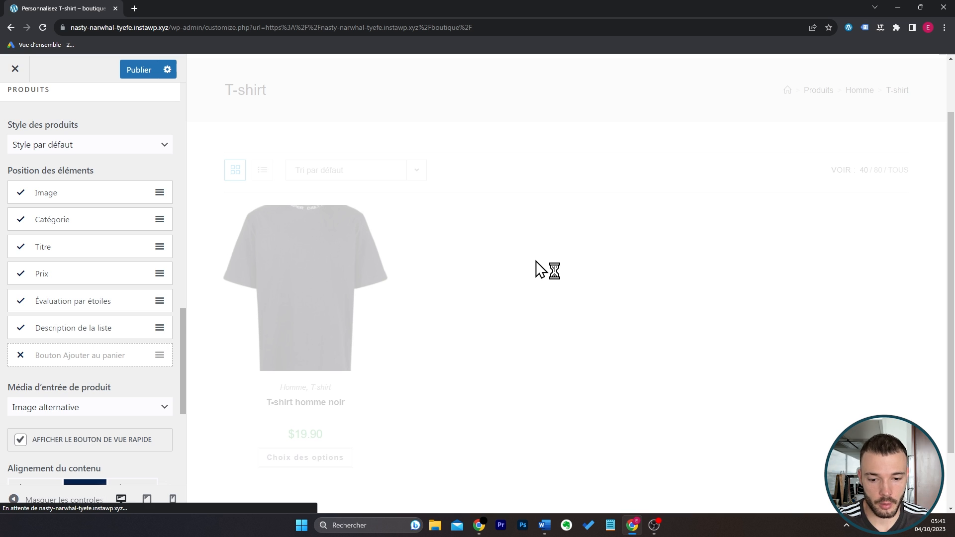
click(20, 355)
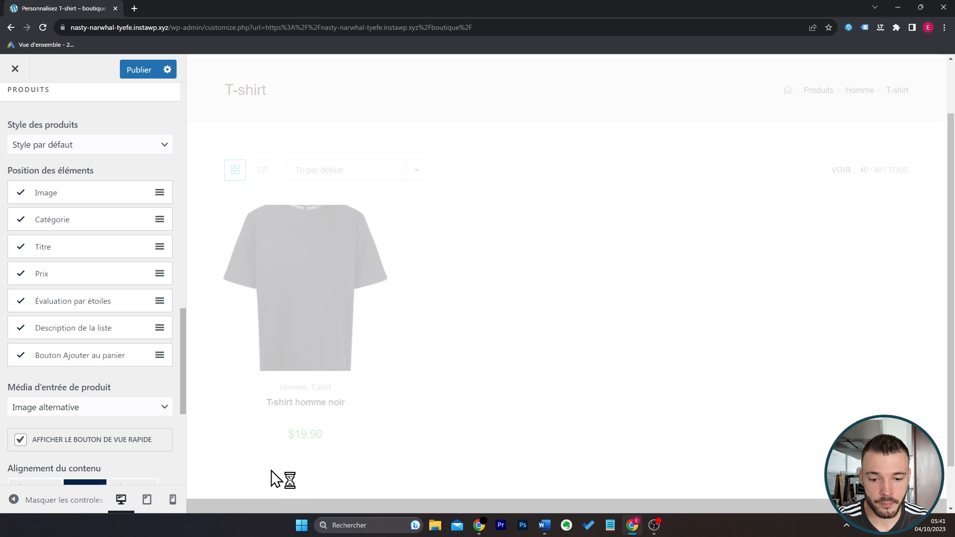
click(21, 356)
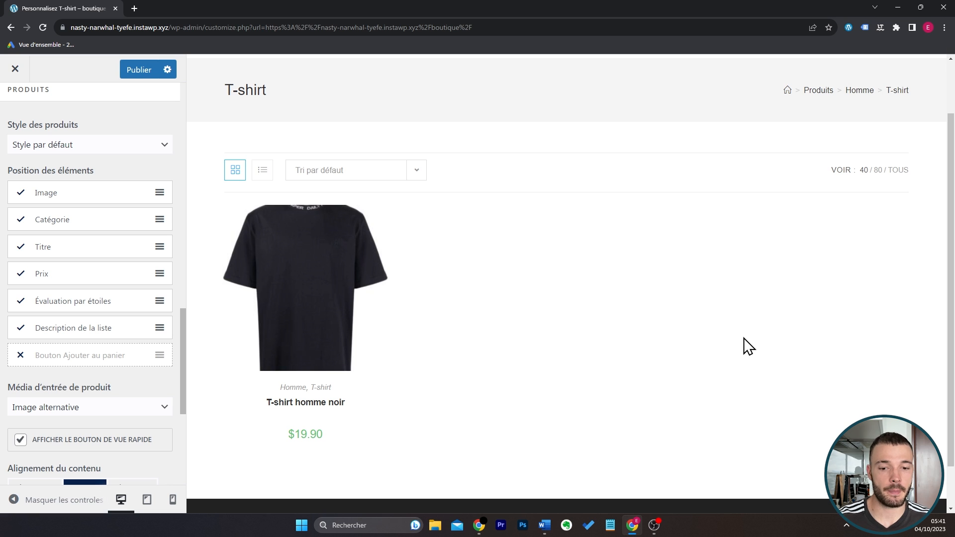
mouse_move(352, 284)
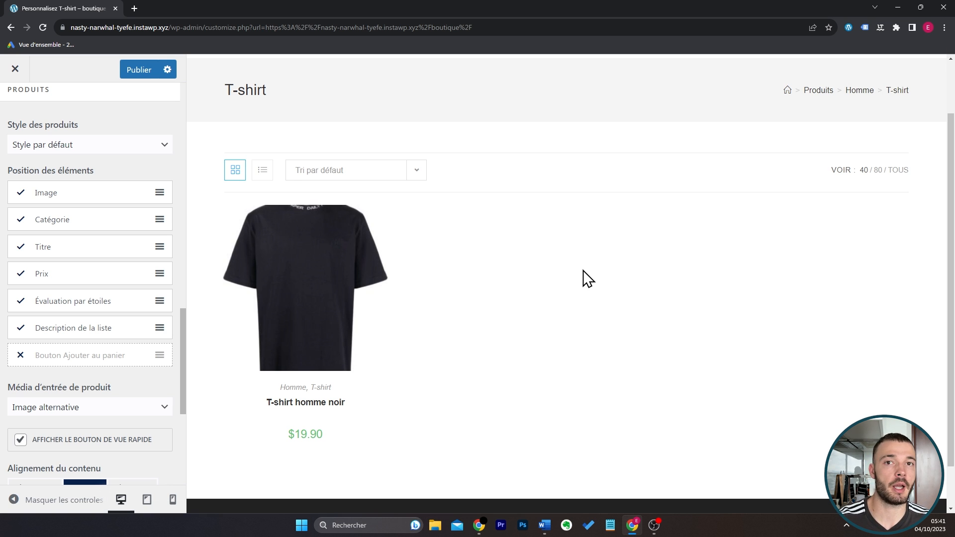
click(21, 219)
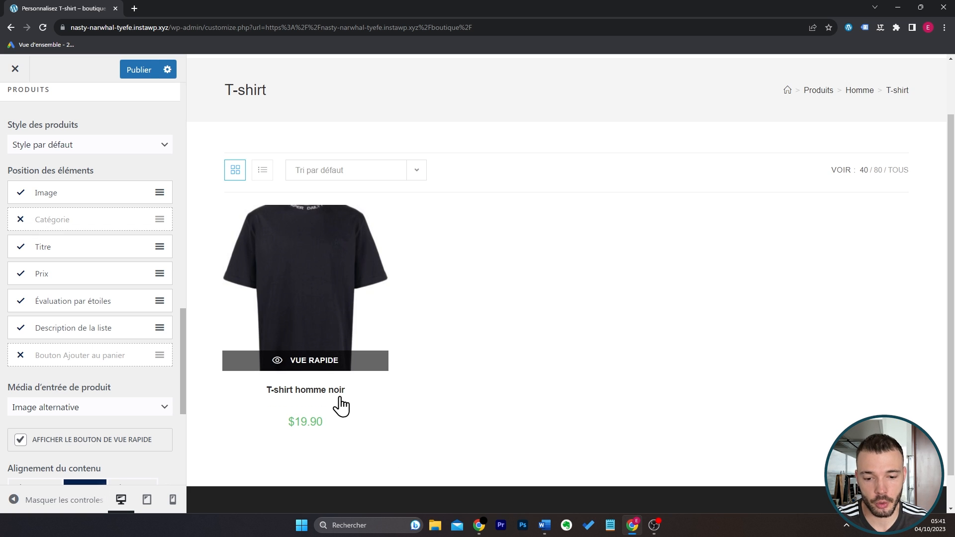
scroll(127, 414, down, 2)
scroll(127, 414, up, 3)
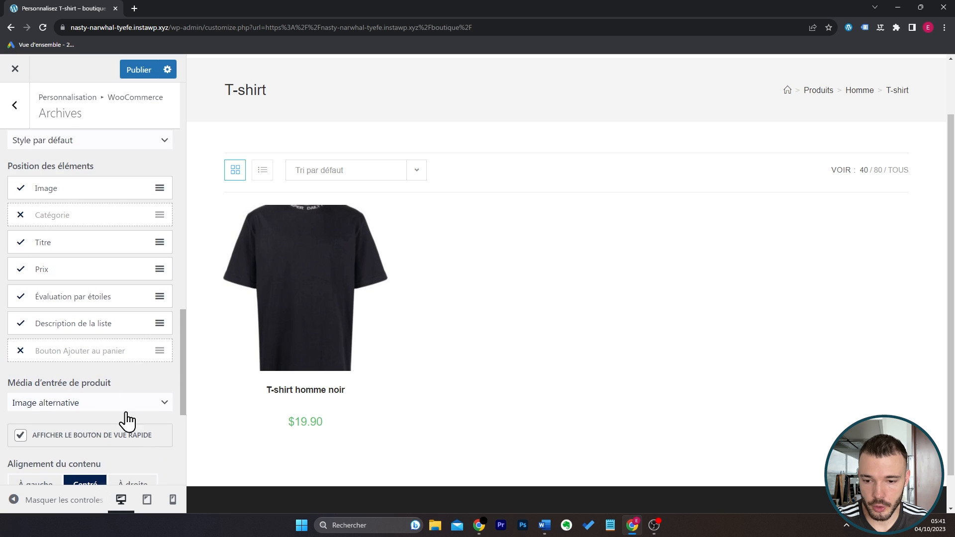
click(19, 124)
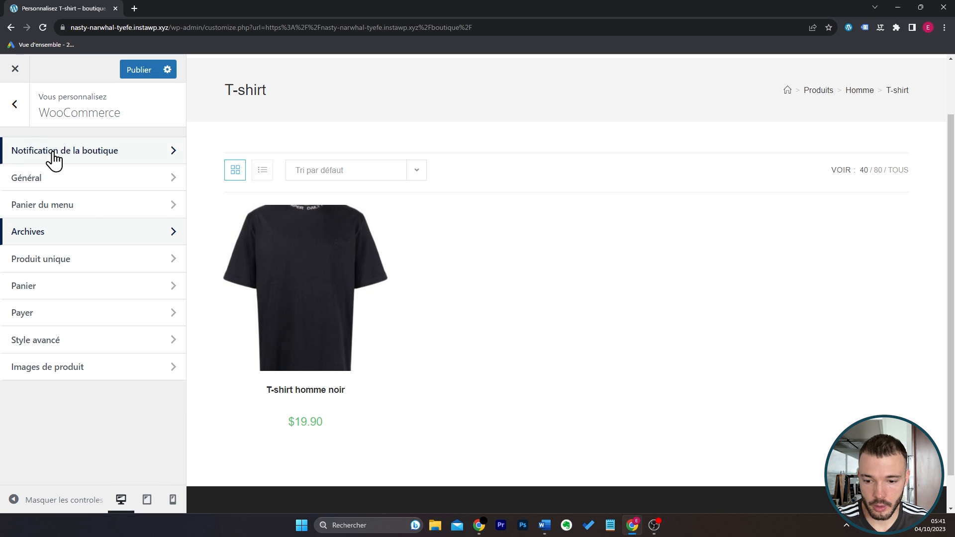
Set the WooCommerce product thumbnail cropping to Non recadrée and check the product image in the shop preview.
click(91, 380)
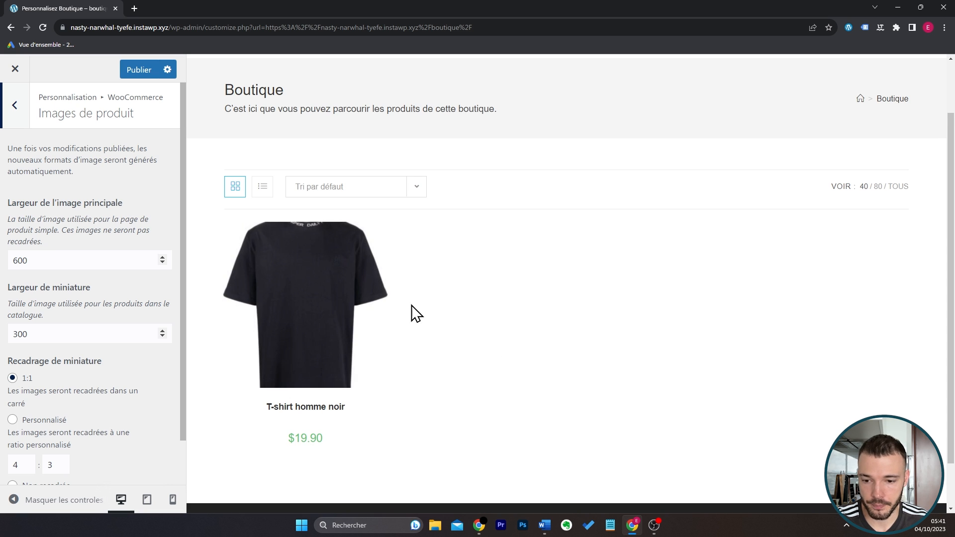
scroll(128, 300, down, 1)
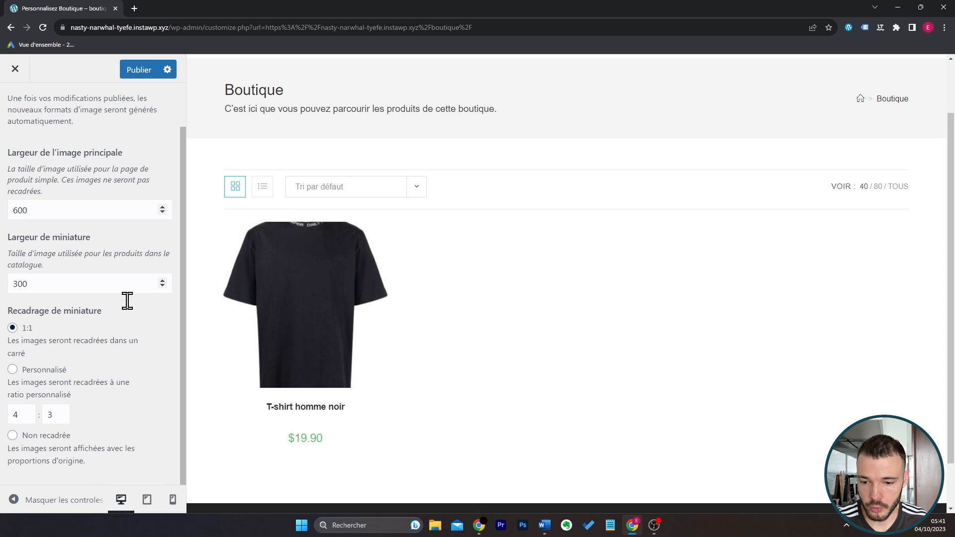
click(13, 436)
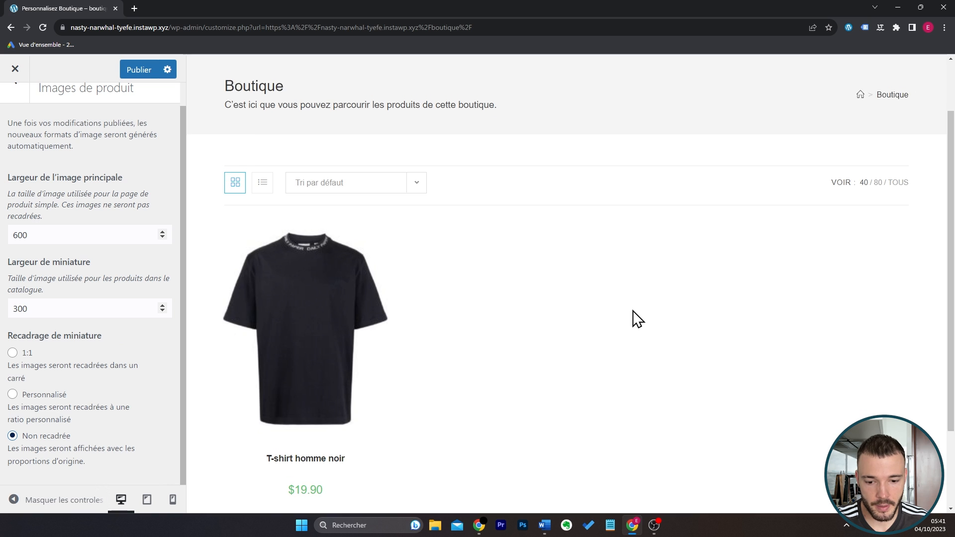
scroll(632, 311, down, 2)
scroll(633, 311, up, 1)
scroll(133, 382, up, 1)
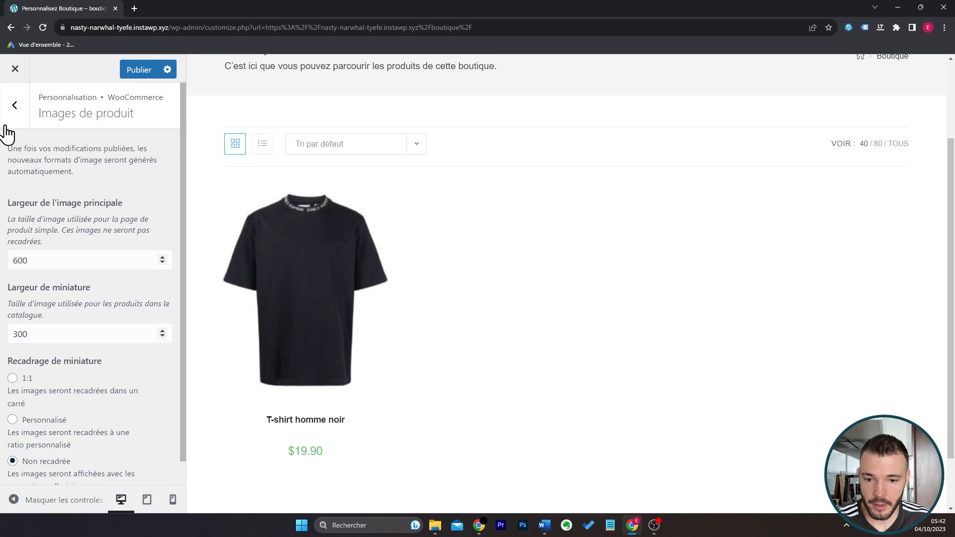
click(11, 109)
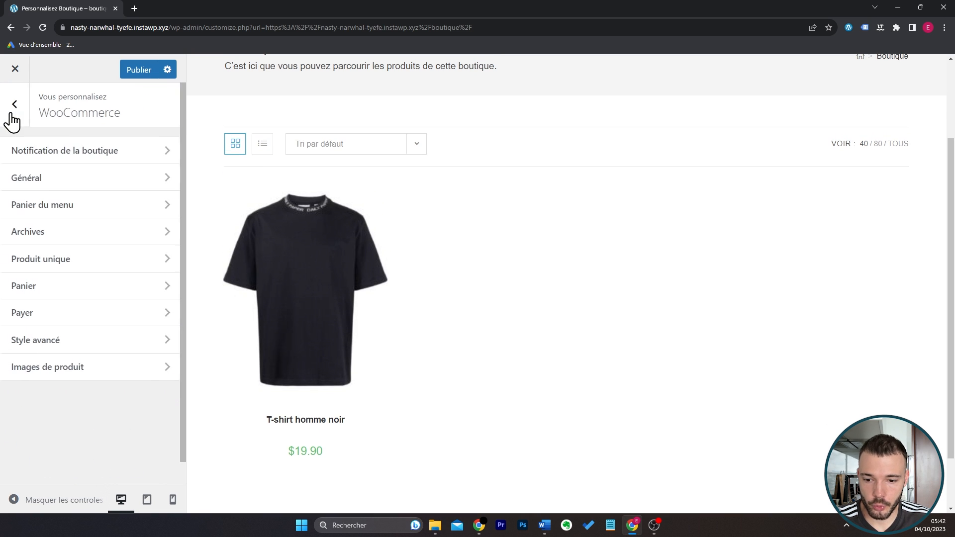
Choose the single-column layout without a sidebar for the single product pages, previewing the T-shirt homme noir page.
click(58, 264)
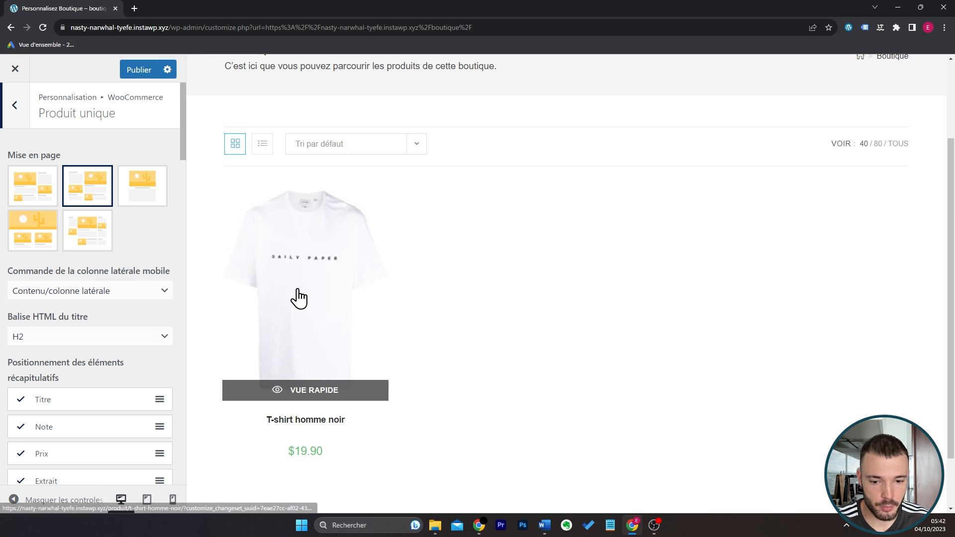
click(305, 289)
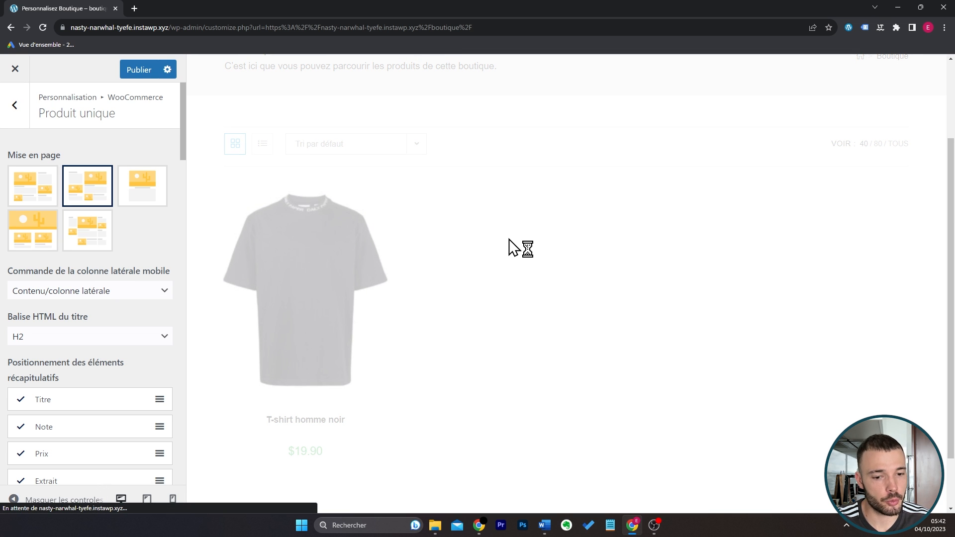
click(149, 193)
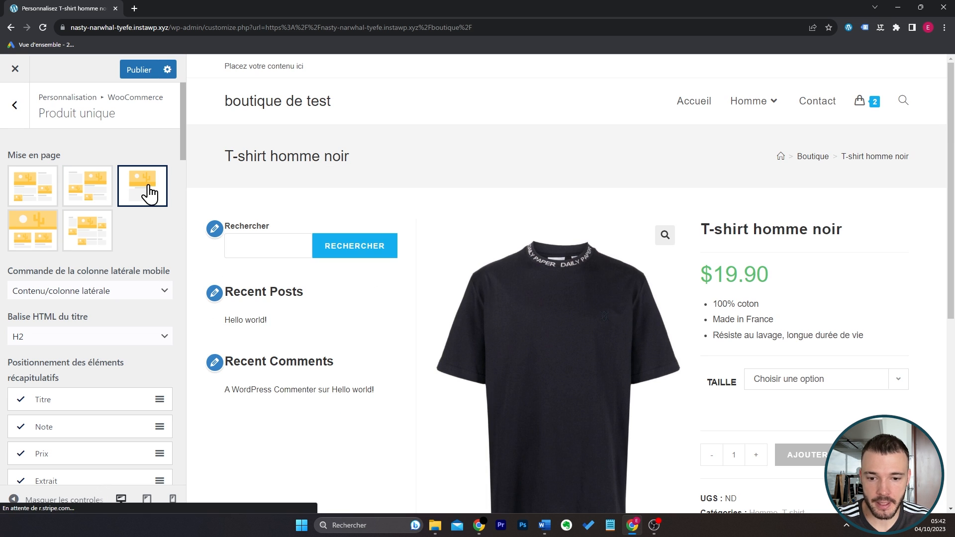
drag(953, 135, 2, 329)
Hide the product meta and the title from the summary elements of the single product page.
scroll(133, 313, down, 1)
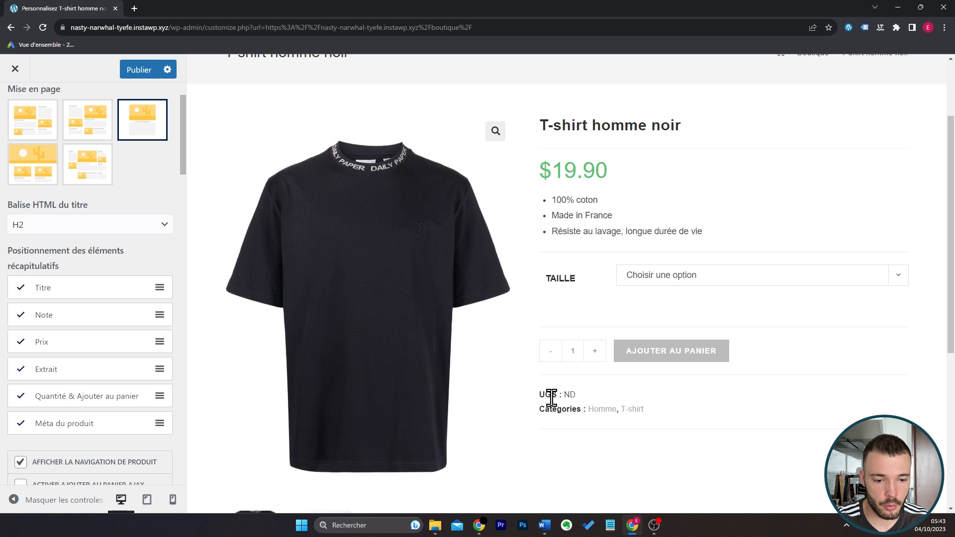
click(21, 423)
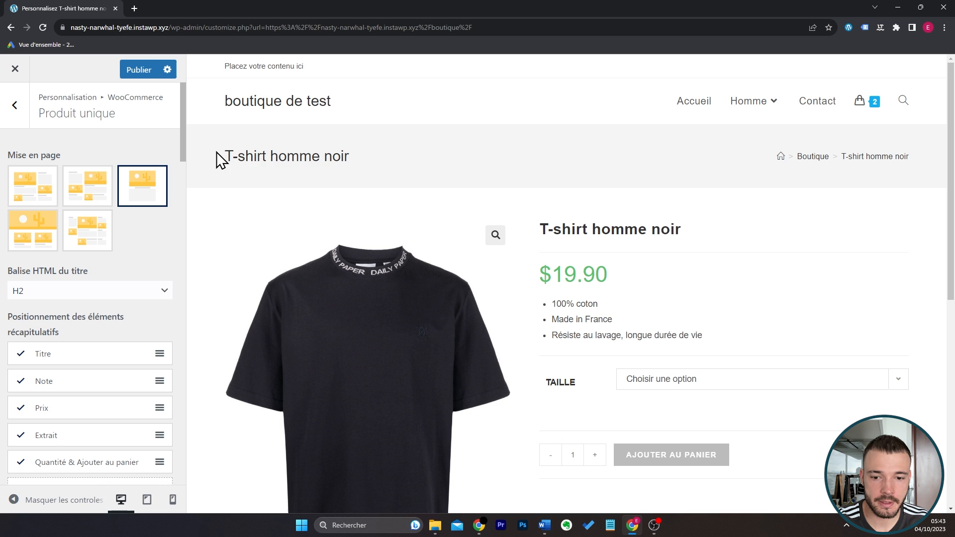
drag(217, 152, 363, 149)
drag(535, 236, 688, 227)
click(197, 328)
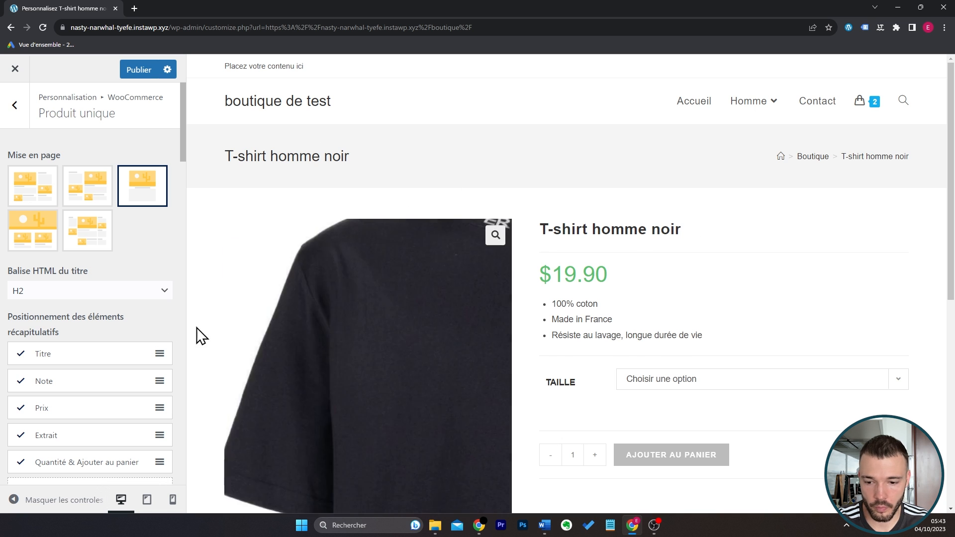
click(21, 354)
drag(350, 156, 224, 158)
click(406, 168)
Try the Vertical layout for the product tabs and check the tabs in the product preview.
scroll(753, 279, down, 8)
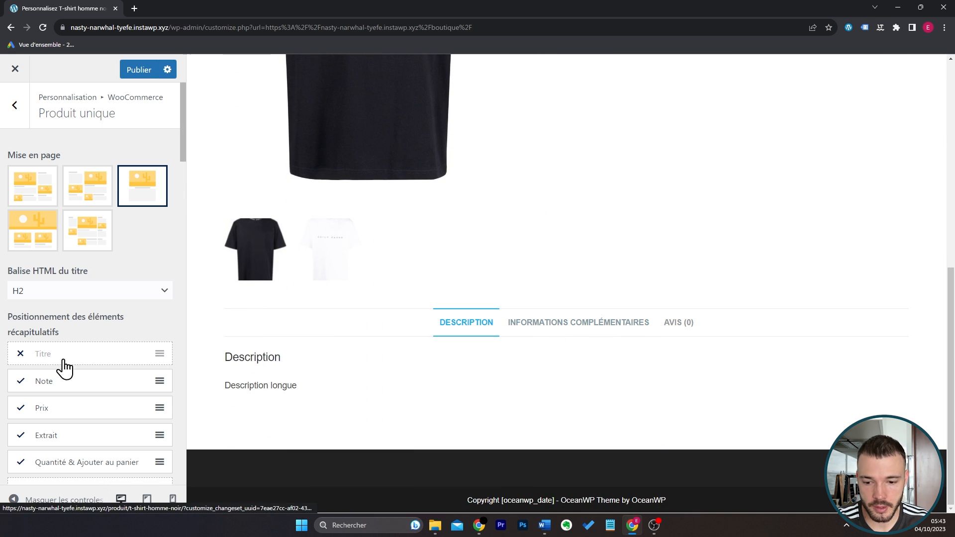
scroll(94, 338, down, 2)
scroll(106, 329, down, 10)
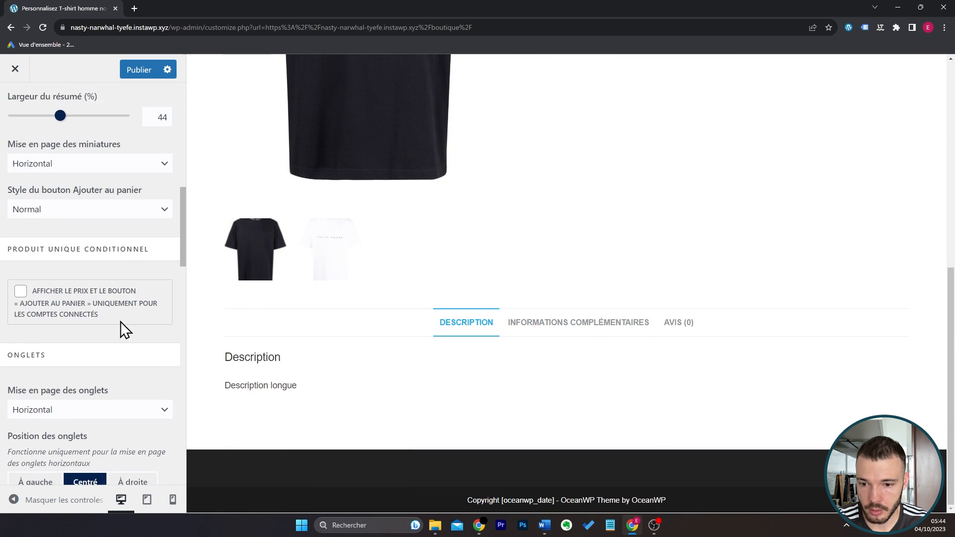
click(104, 222)
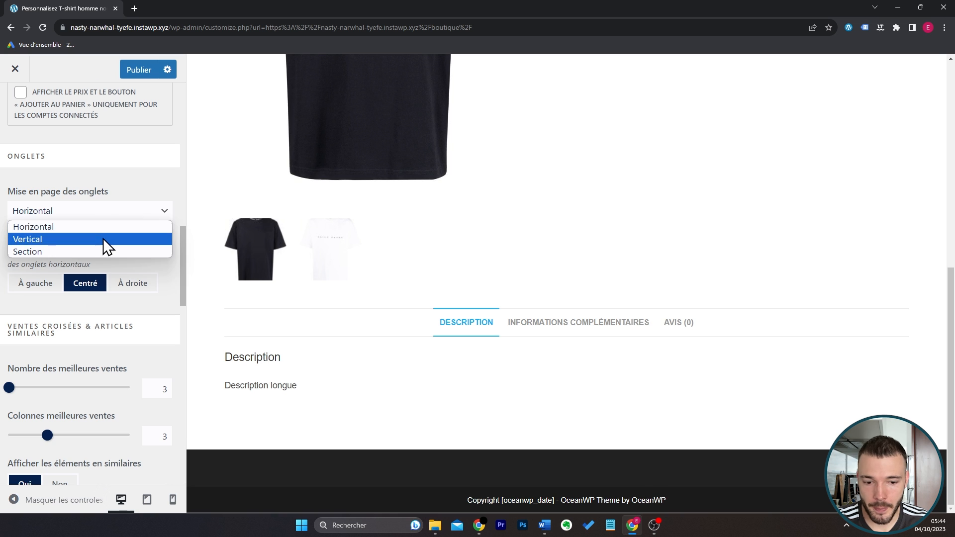
click(103, 239)
click(313, 354)
click(315, 387)
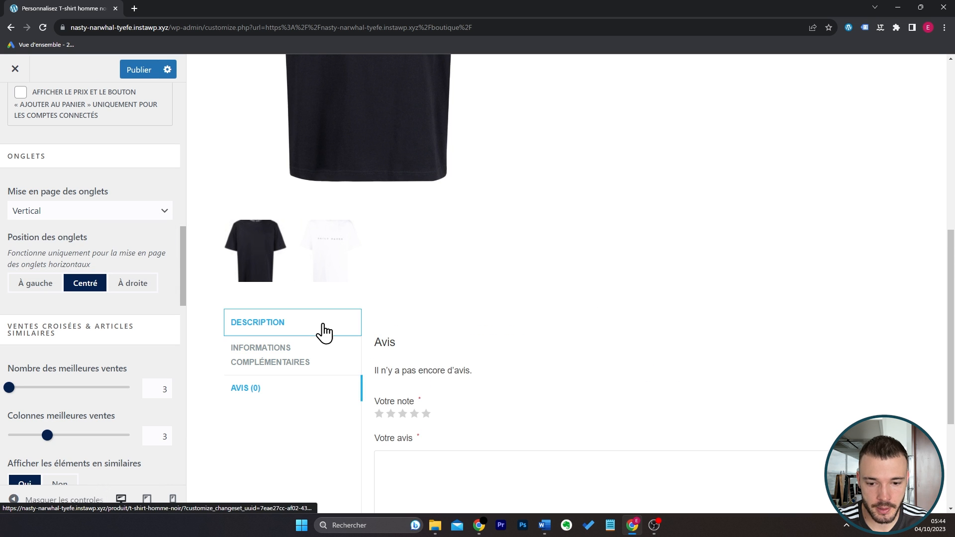
click(324, 328)
Try the Section layout for the product tabs, check it in the preview and restore the Horizontal layout.
click(111, 213)
click(110, 250)
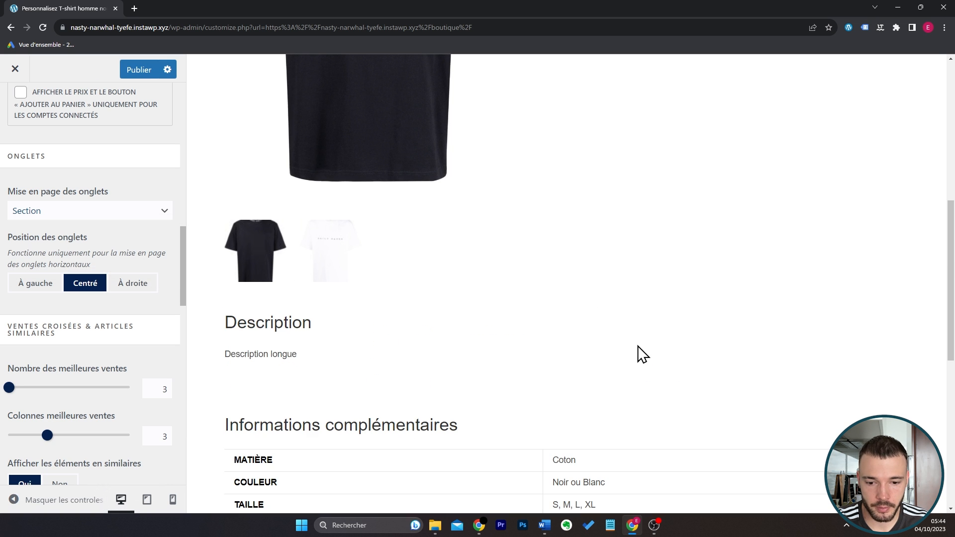
scroll(639, 354, down, 6)
scroll(639, 354, up, 4)
scroll(639, 355, down, 4)
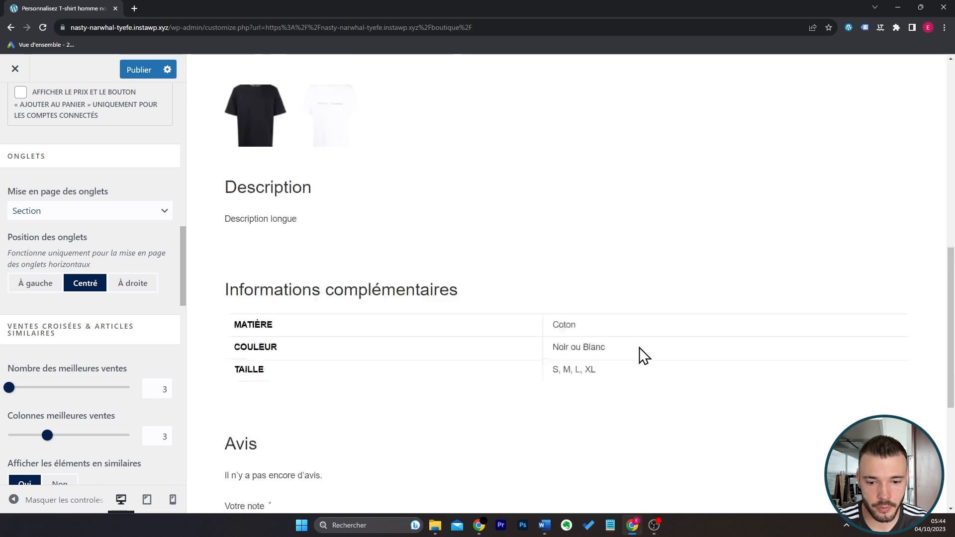
scroll(332, 293, up, 6)
click(80, 215)
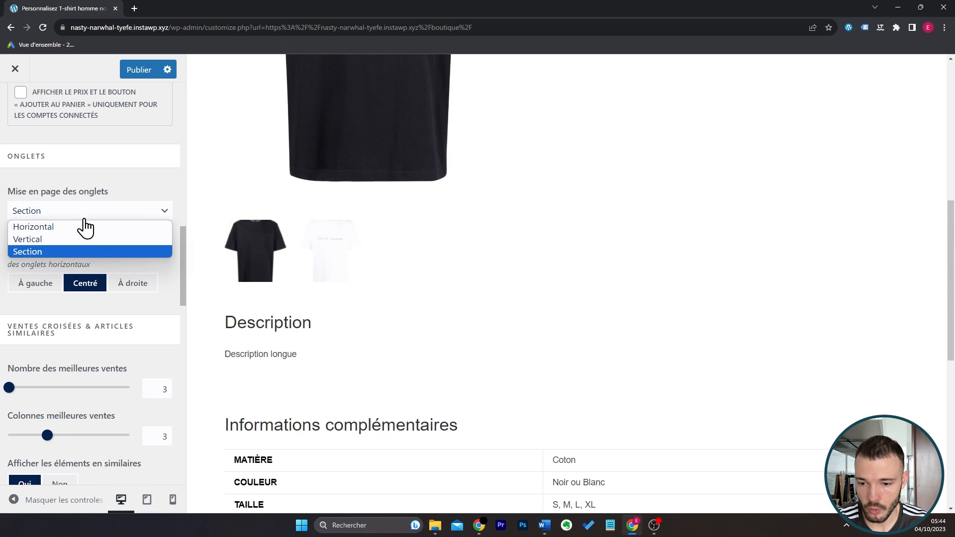
click(87, 224)
Set the add-to-cart button style on the single product page to Grand.
scroll(124, 284, up, 3)
scroll(125, 300, up, 4)
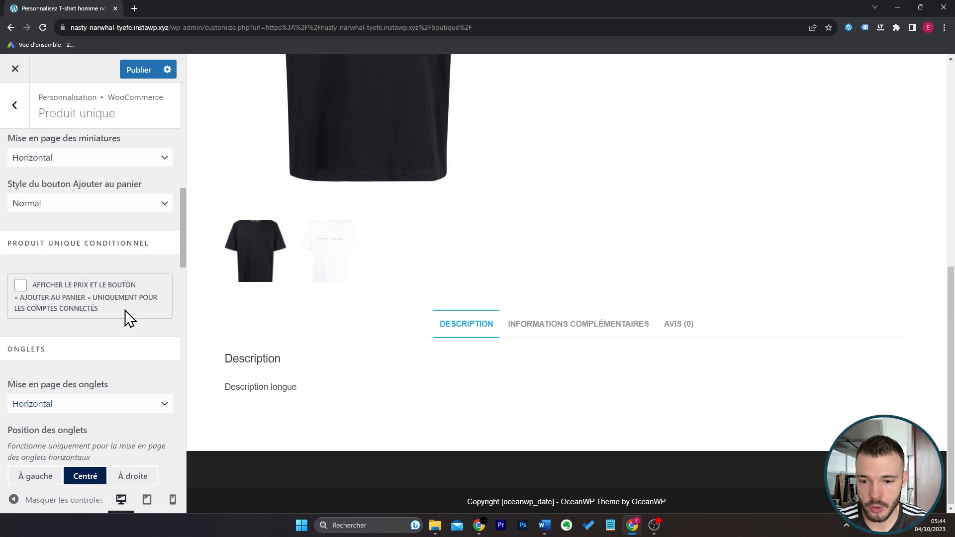
click(98, 283)
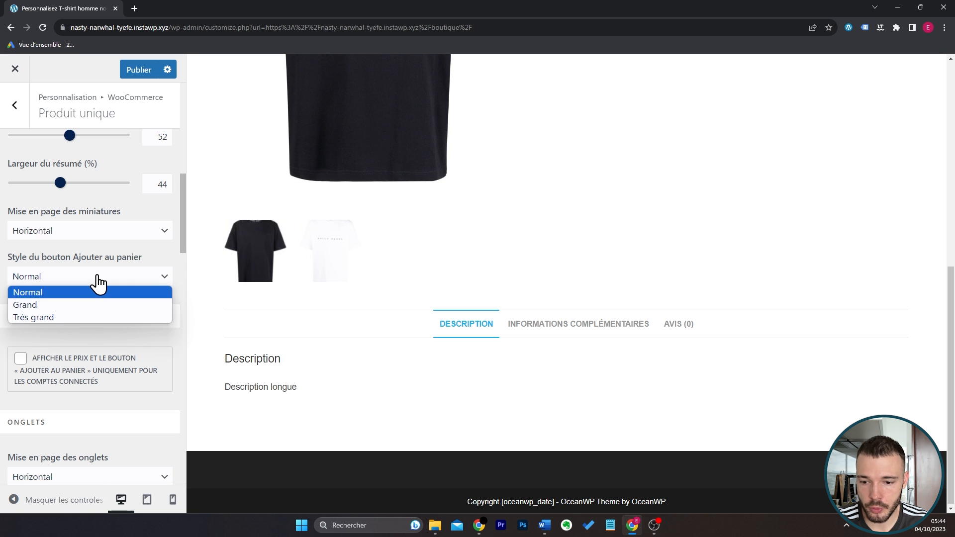
click(96, 282)
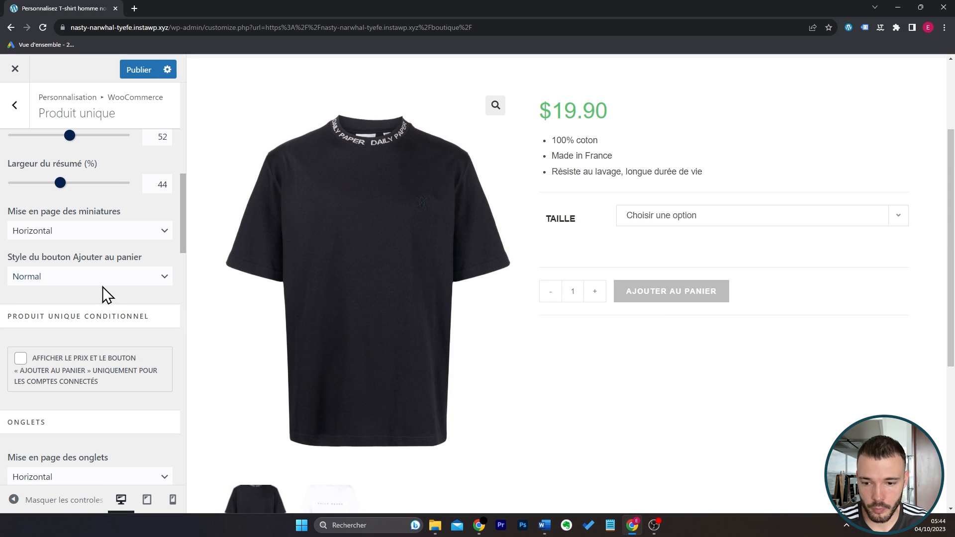
click(102, 283)
click(101, 307)
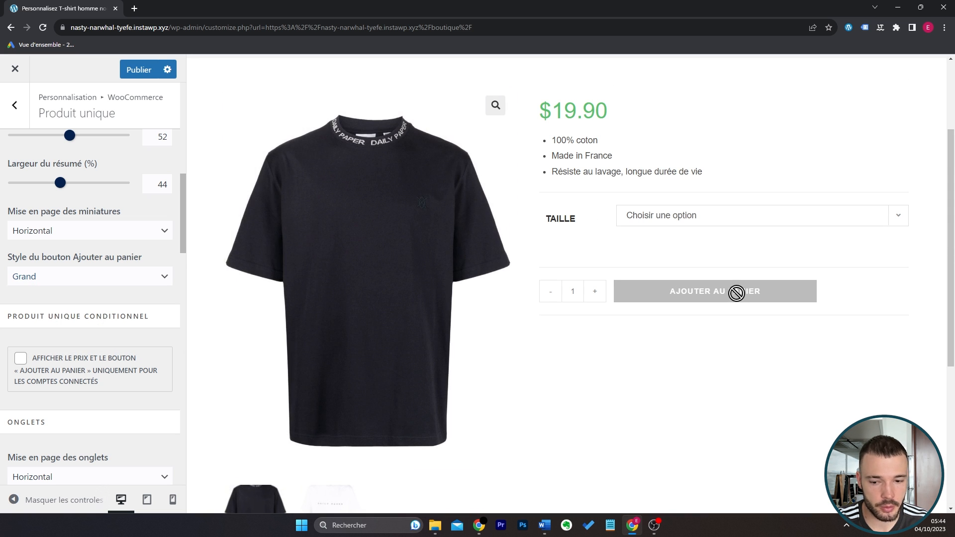
click(24, 110)
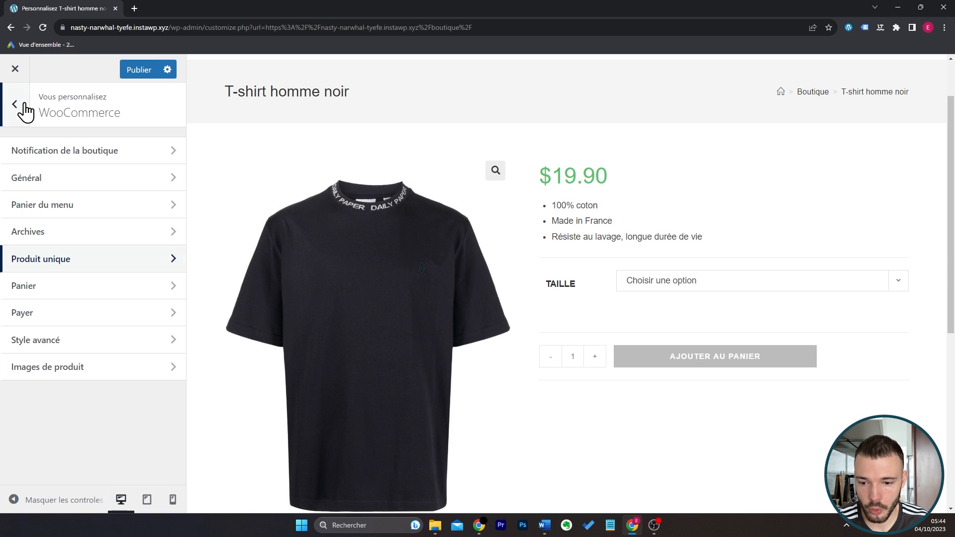
Bring up the cart page in the preview and examine its layout alongside the WooCommerce Panier settings.
mouse_move(869, 111)
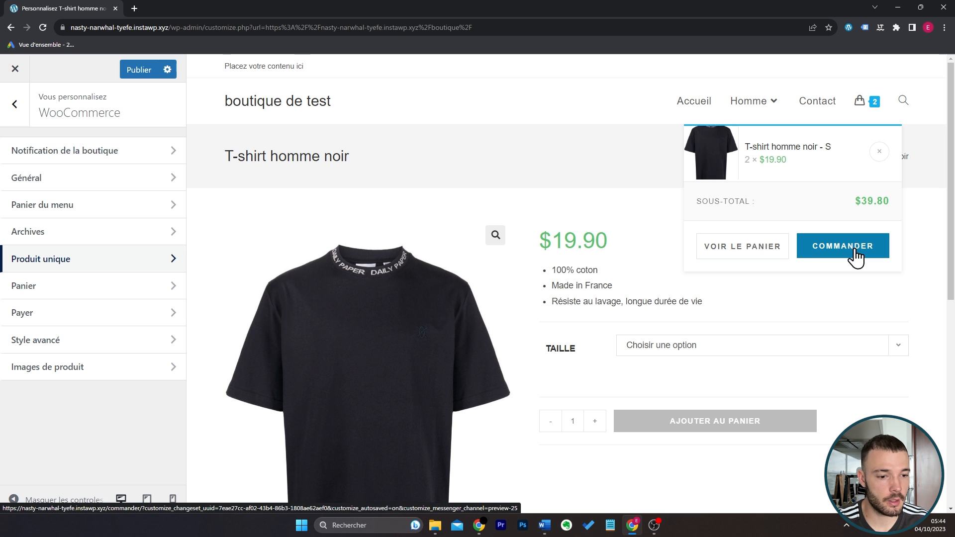
click(776, 249)
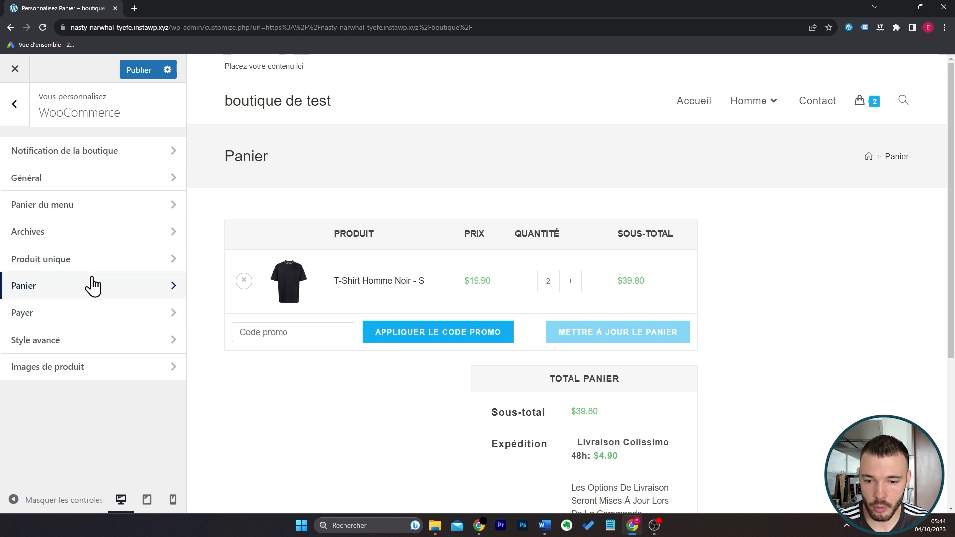
click(92, 285)
scroll(403, 401, down, 1)
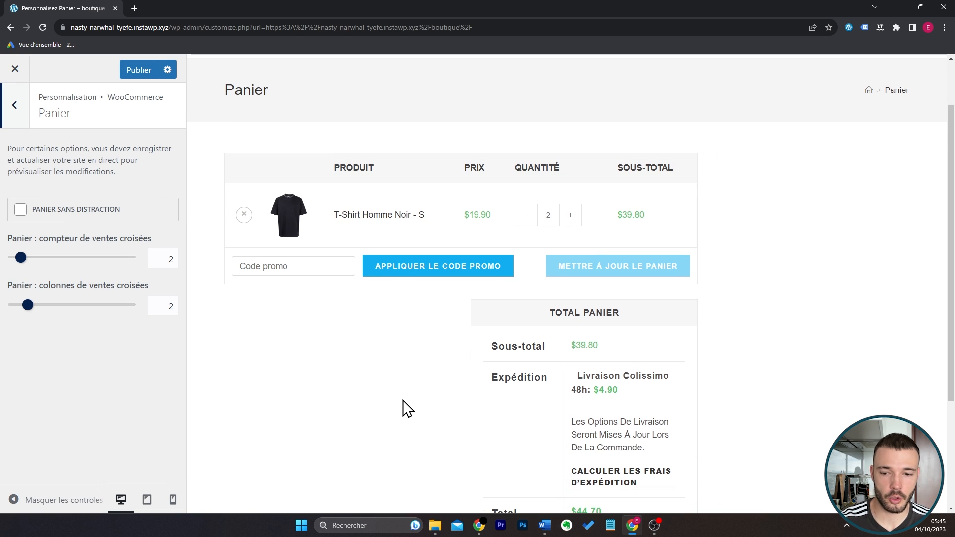
scroll(408, 409, down, 1)
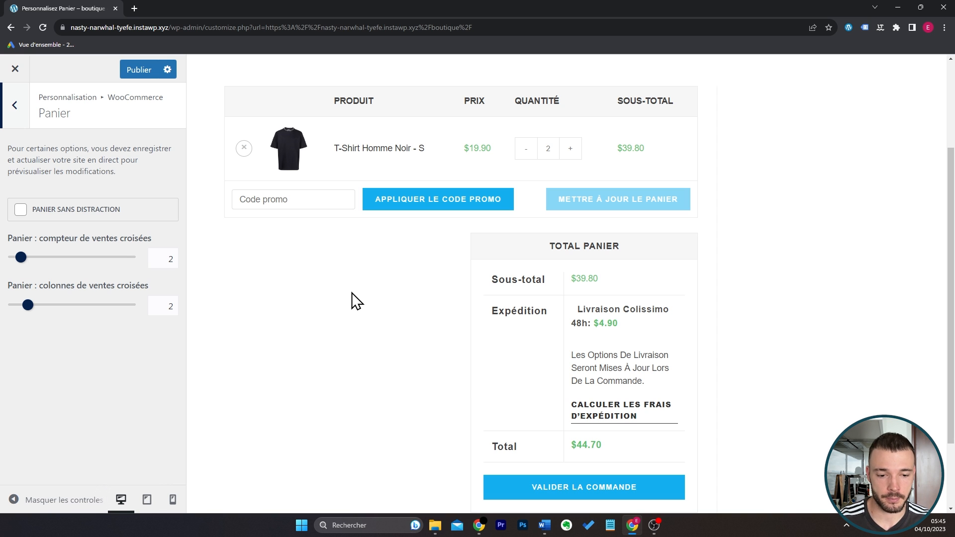
scroll(727, 266, up, 3)
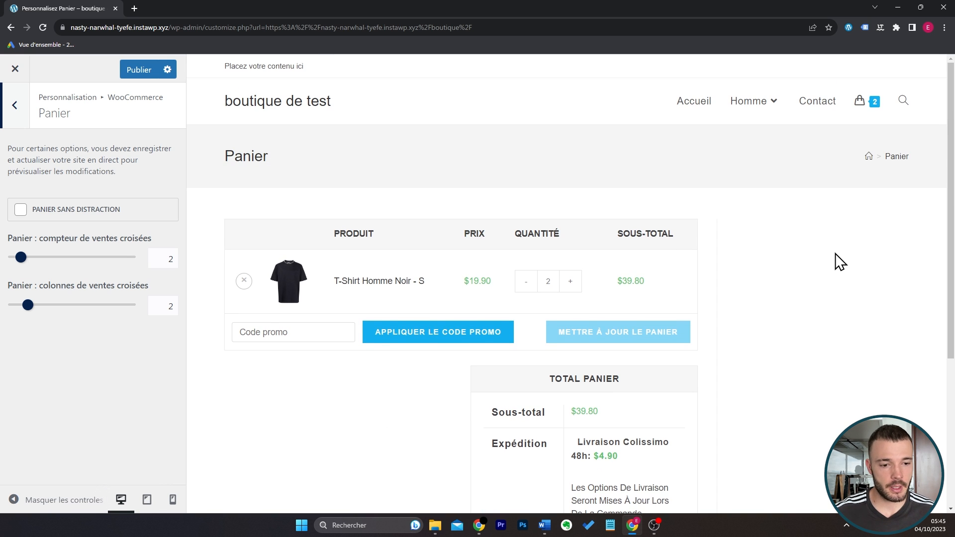
scroll(840, 262, down, 3)
scroll(838, 262, up, 3)
Choose the single-column layout without a sidebar for the site's pages in the general settings and check the cart page preview.
click(15, 106)
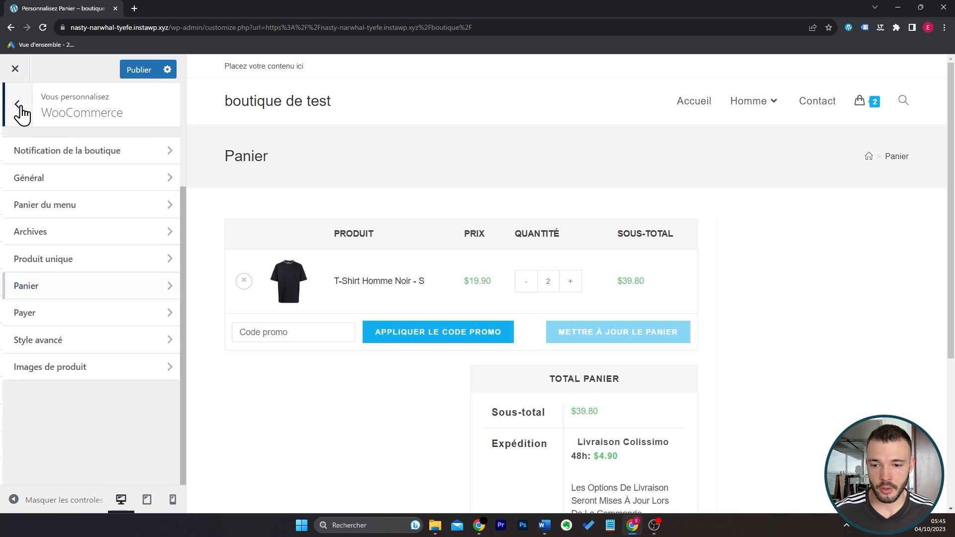
click(17, 105)
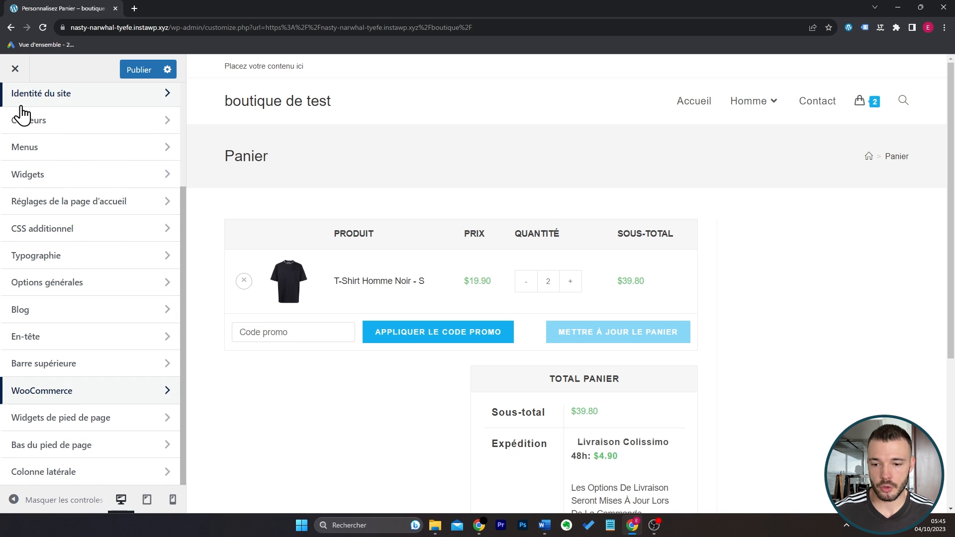
click(109, 283)
click(107, 188)
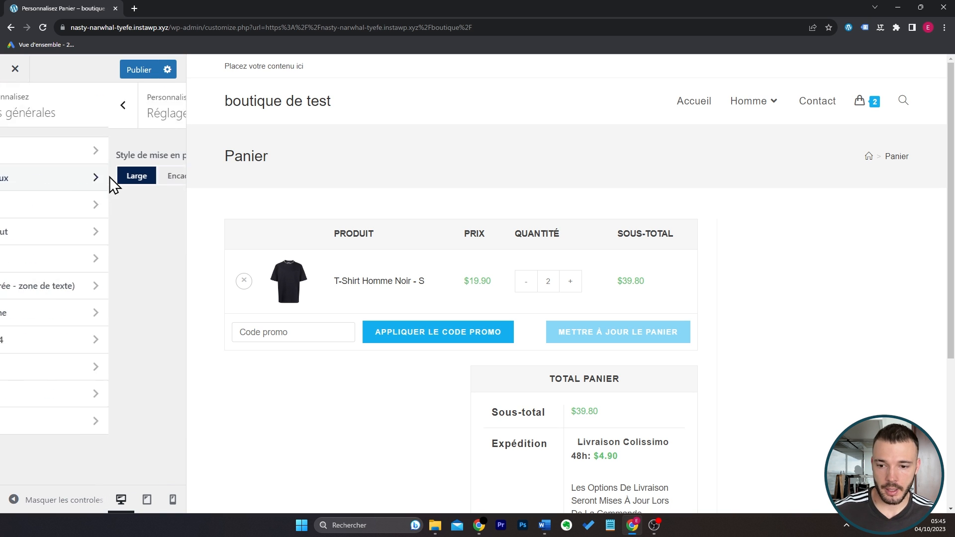
click(135, 426)
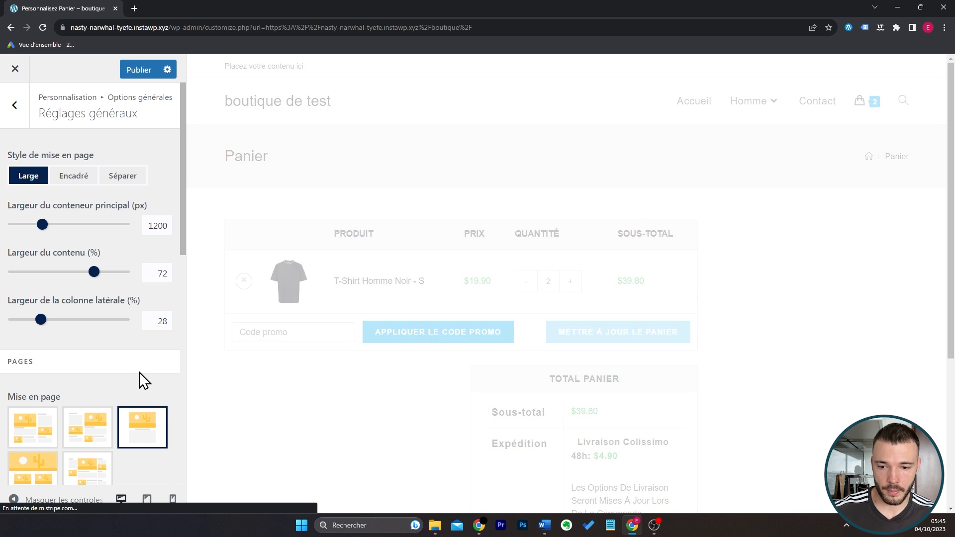
scroll(561, 299, down, 3)
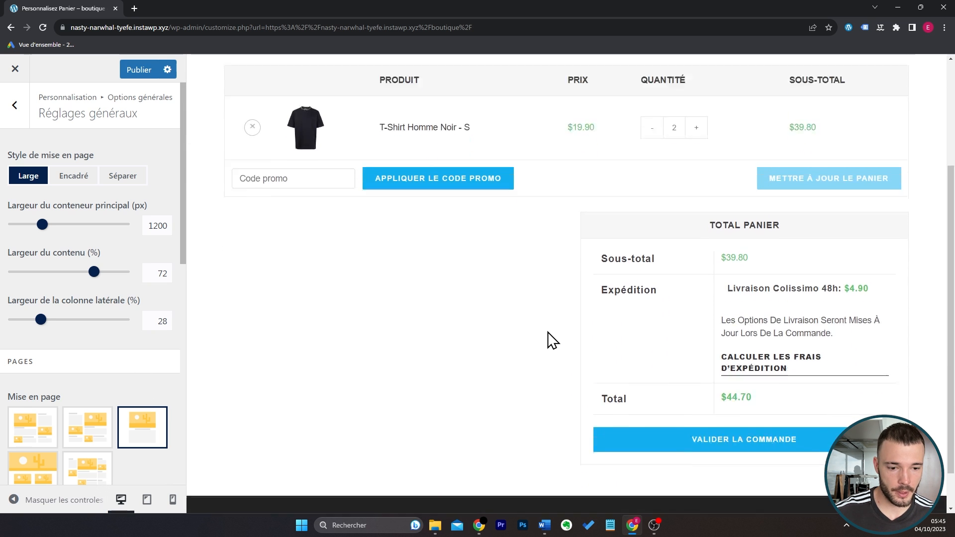
scroll(549, 334, down, 4)
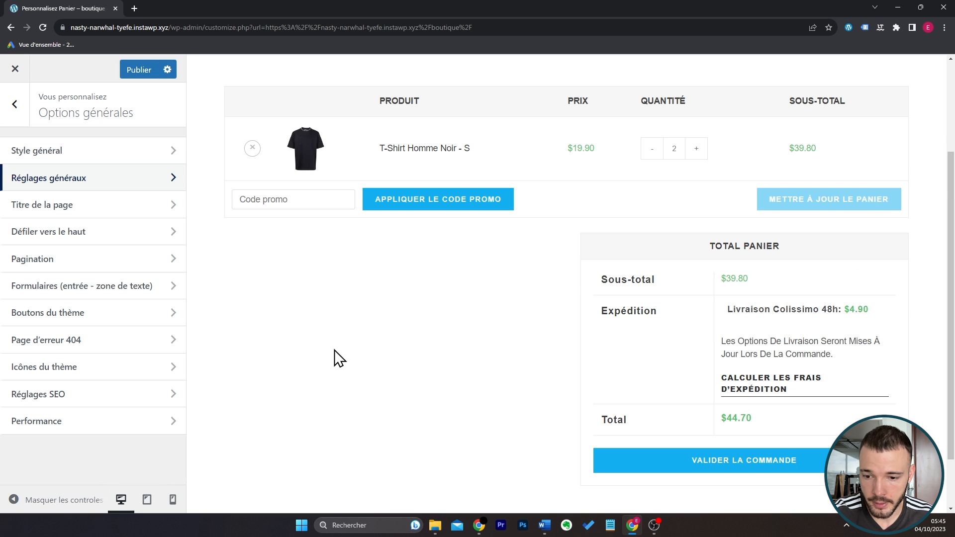
Set the page title's background colour to white.
click(131, 206)
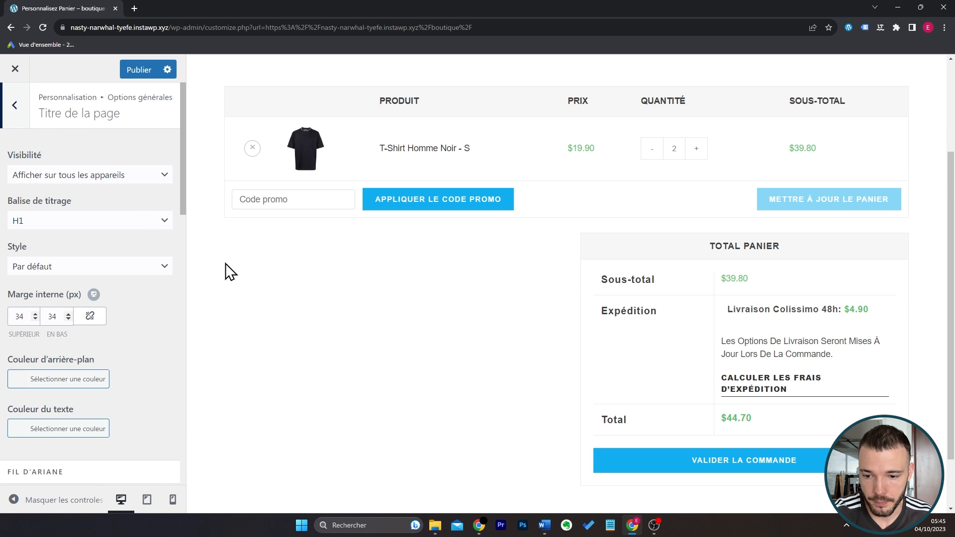
scroll(435, 339, up, 3)
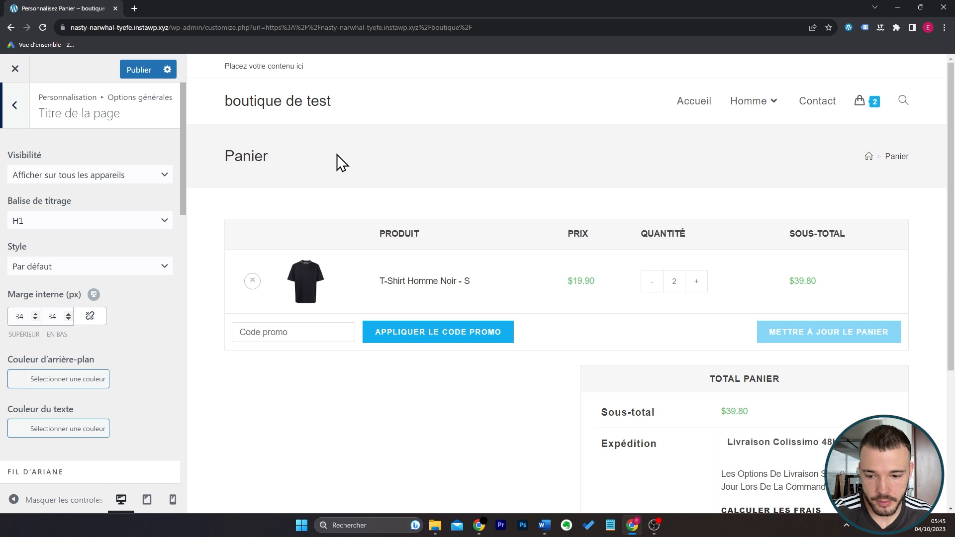
click(99, 380)
scroll(115, 364, down, 4)
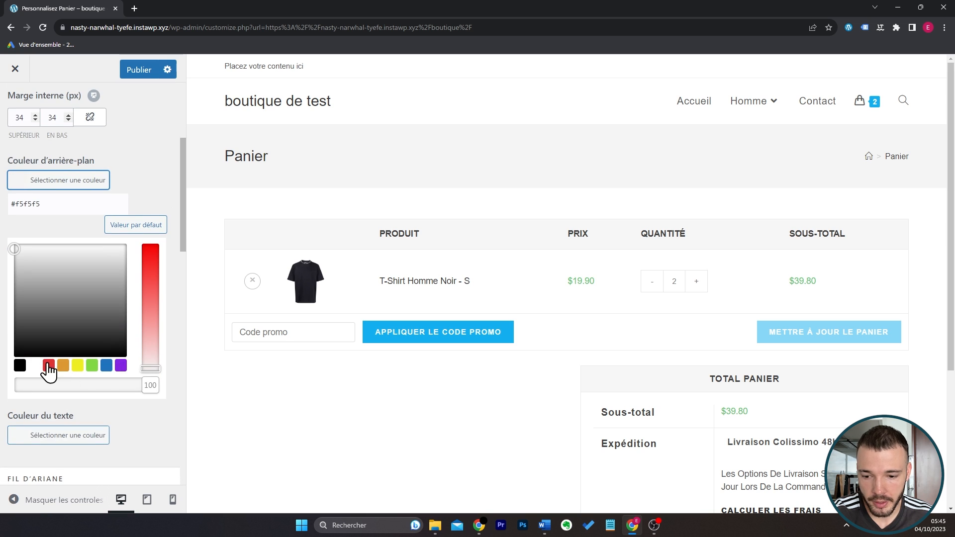
click(35, 367)
click(98, 184)
scroll(119, 188, up, 4)
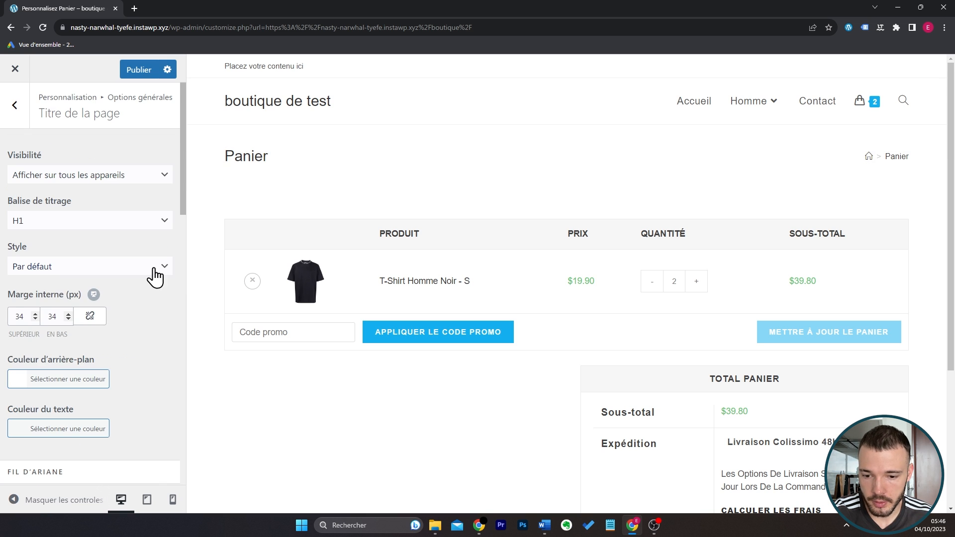
Set the page title style to Centré, disable the breadcrumb trail and check the cart page preview.
click(152, 269)
click(146, 295)
scroll(136, 350, down, 3)
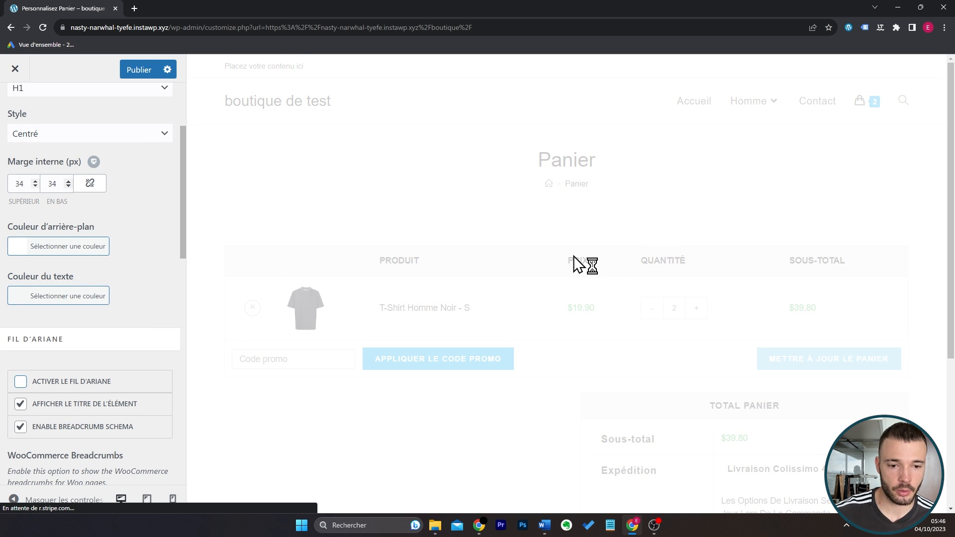
scroll(597, 358, down, 4)
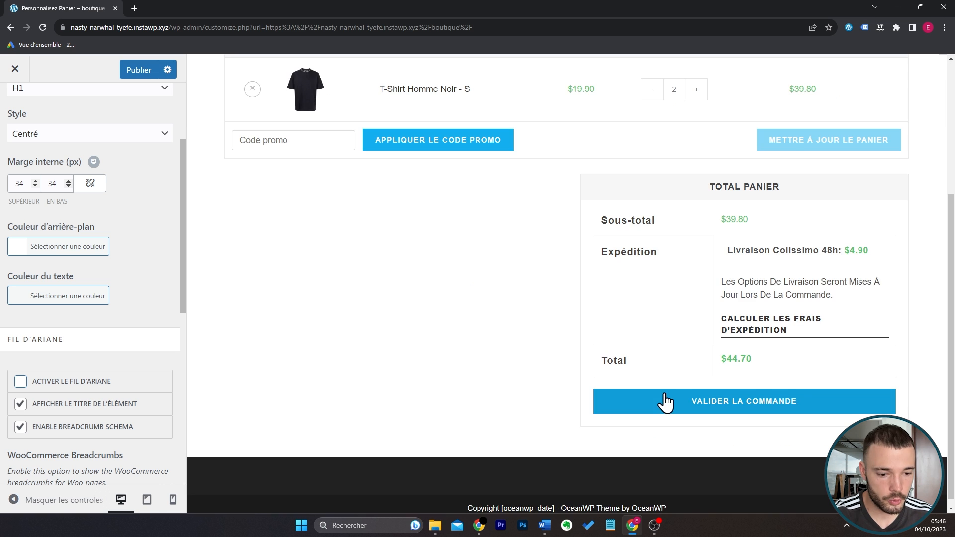
Proceed from the cart to the checkout page in the preview and examine its layout from the billing fields to the payment options.
click(667, 401)
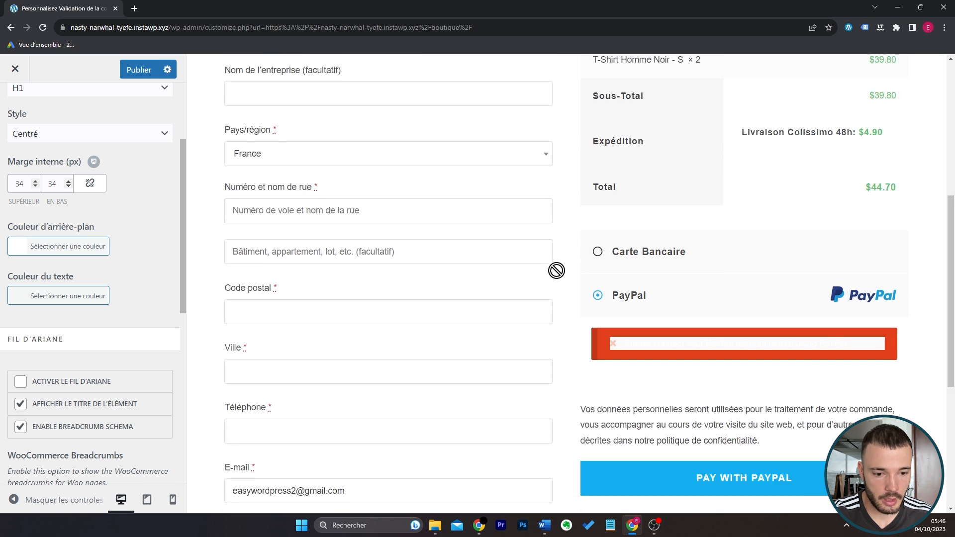
scroll(555, 270, down, 5)
scroll(556, 271, up, 10)
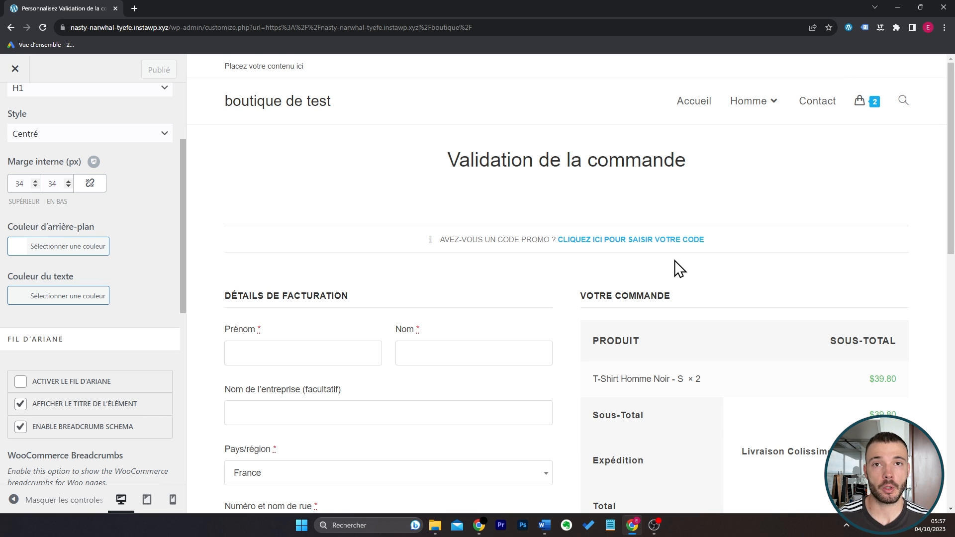
Leave the customizer and create a new page titled Accueil from the site's page list.
click(15, 69)
click(77, 92)
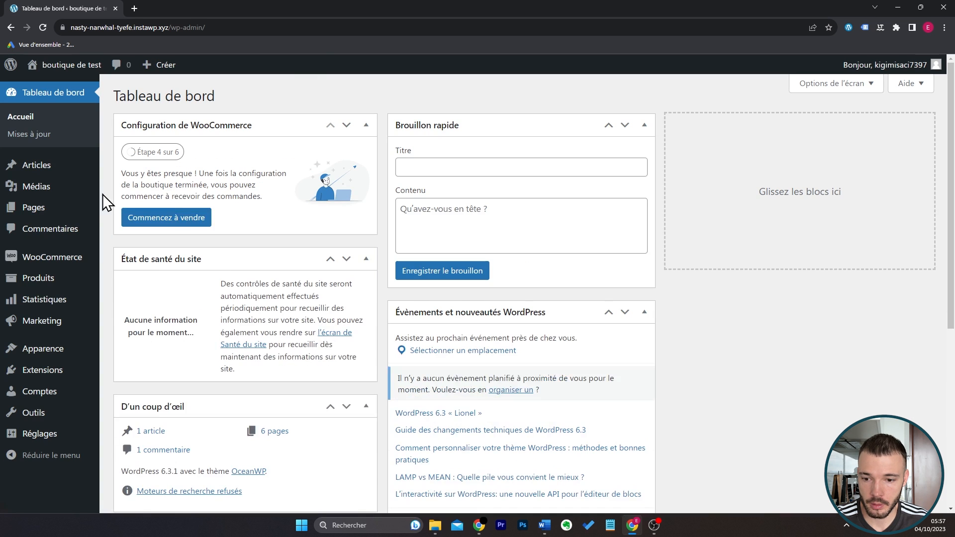
click(139, 210)
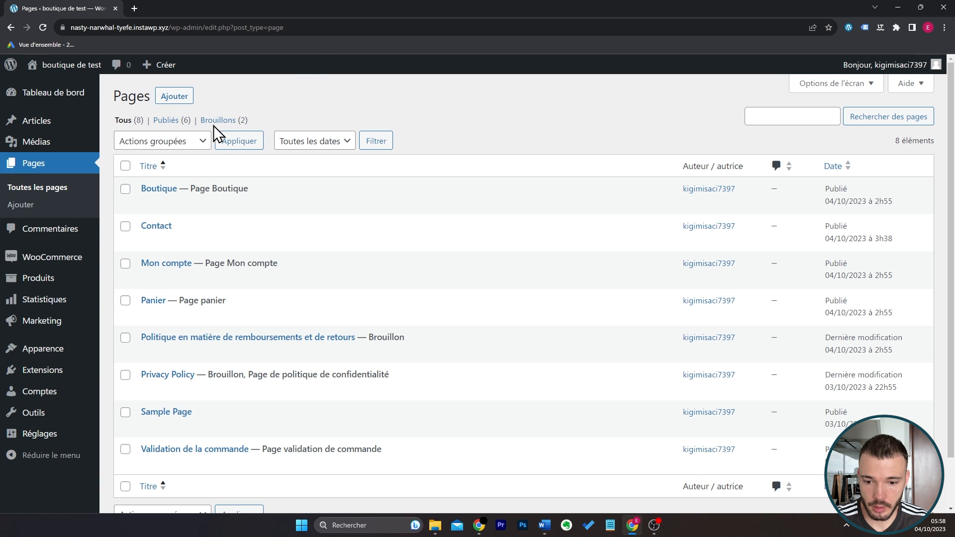
click(178, 99)
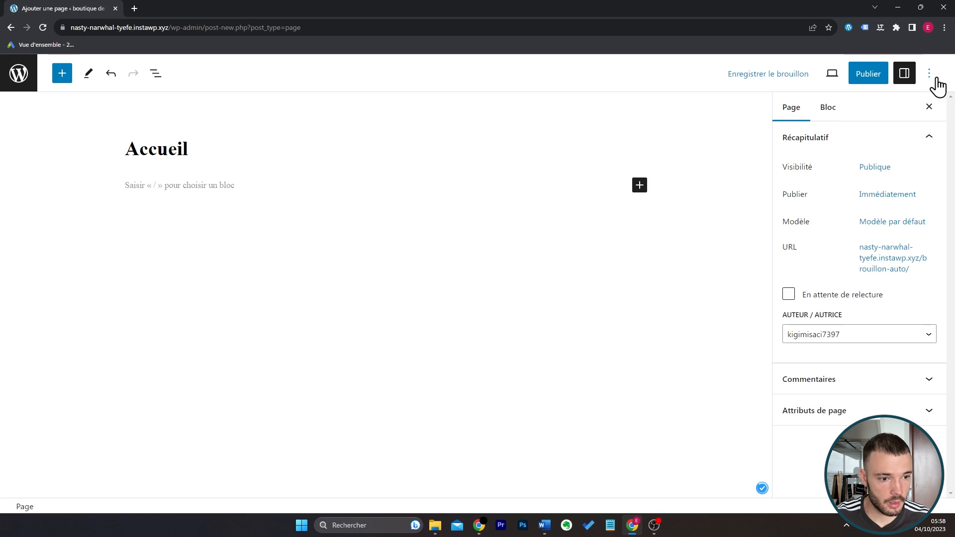
Turn off the editor's full-screen mode and publish the Accueil page.
click(929, 75)
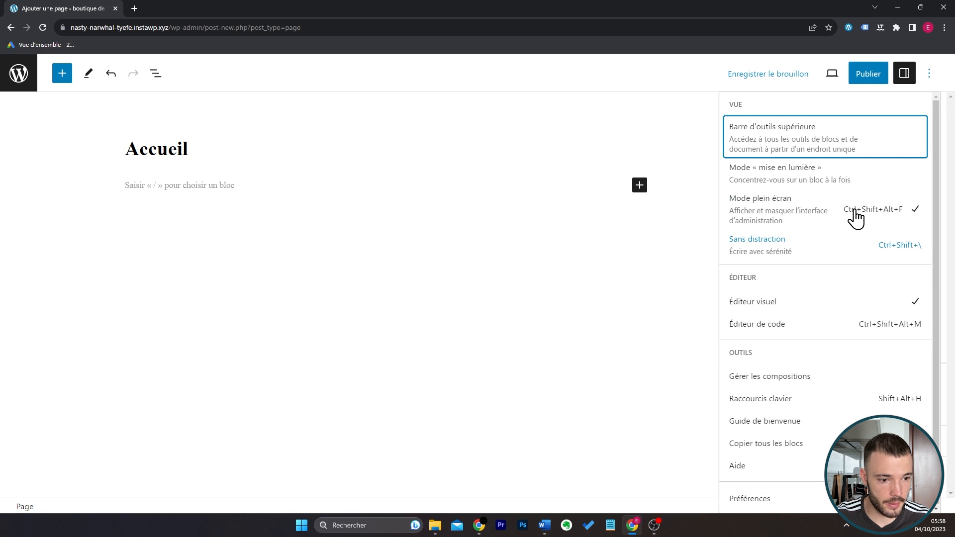
click(864, 211)
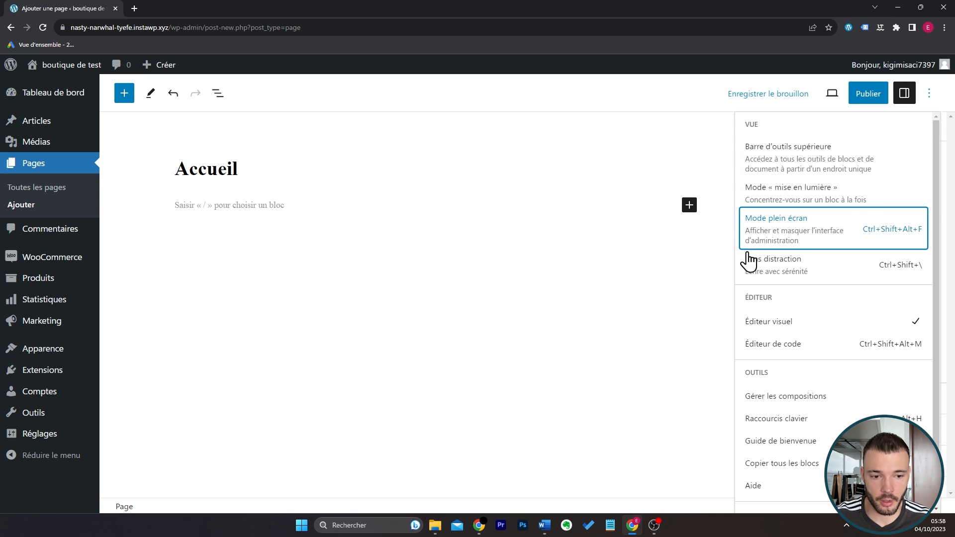
click(928, 100)
click(868, 94)
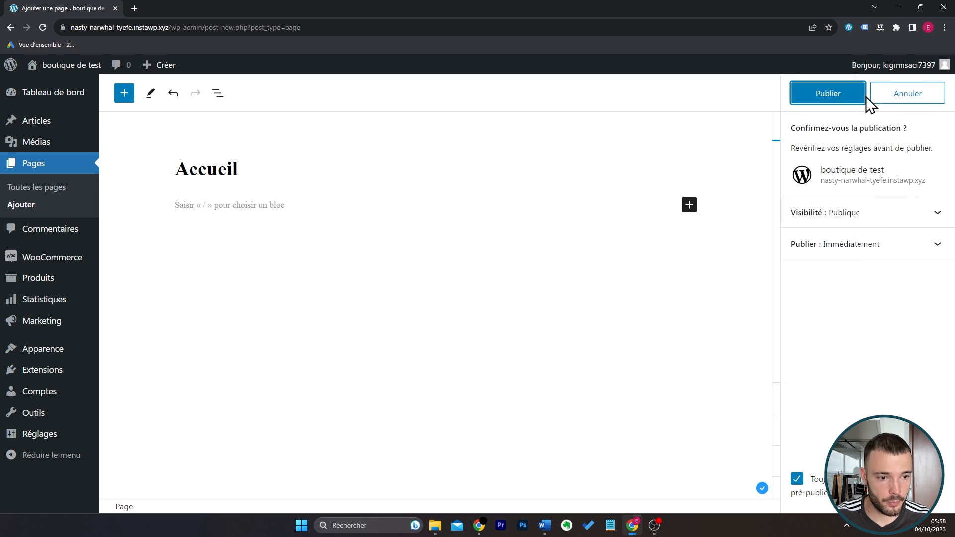
click(859, 95)
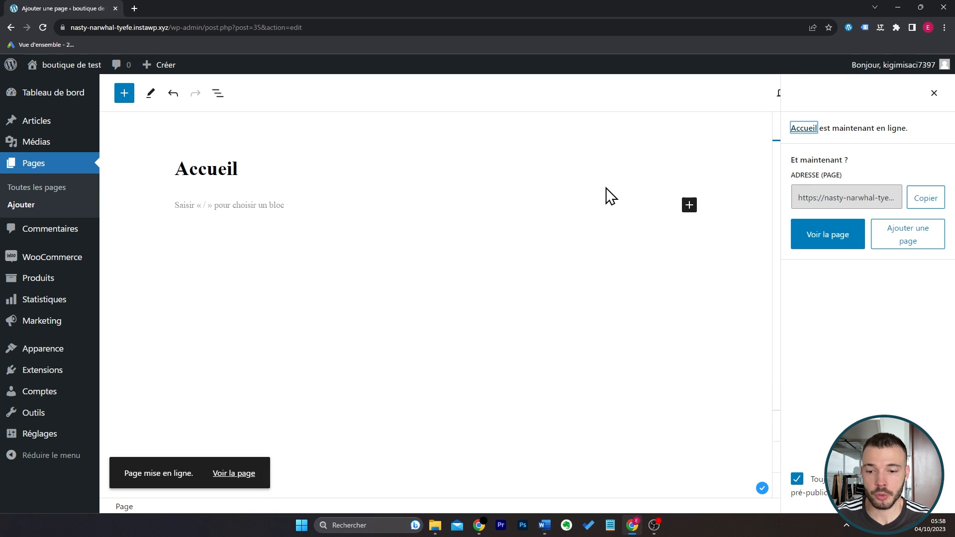
Find the Elementor Website Builder plugin, install and activate it, and dismiss its setup wizard.
mouse_move(70, 373)
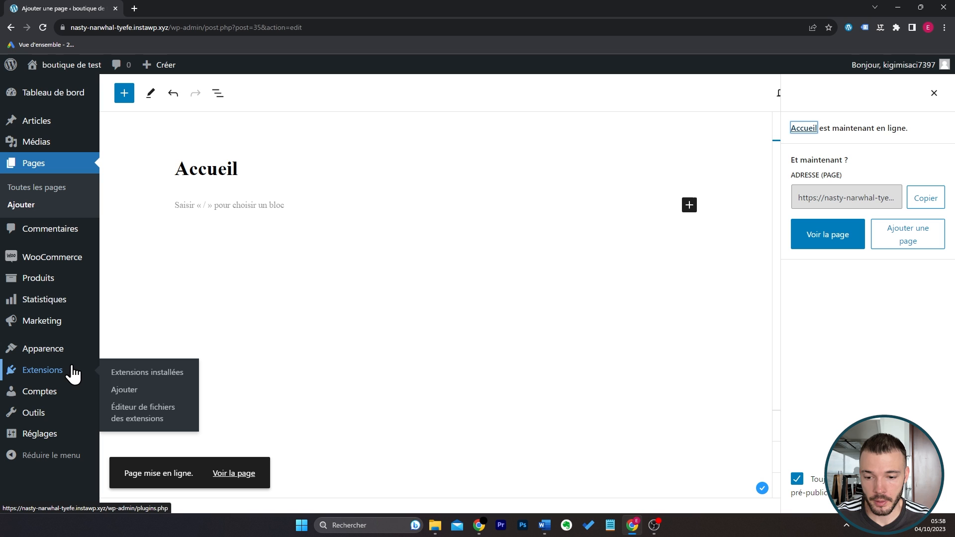
click(126, 389)
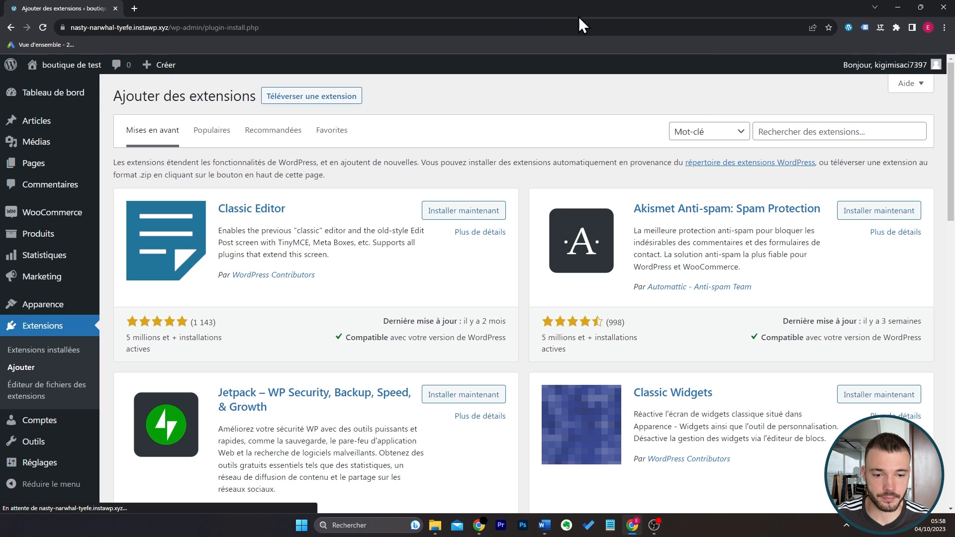
click(813, 131)
text(elementor)
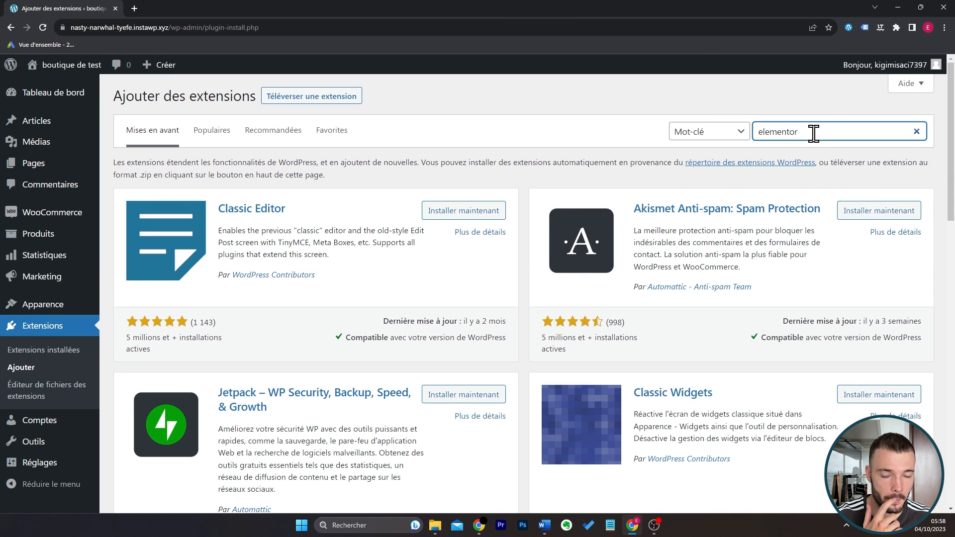
click(470, 202)
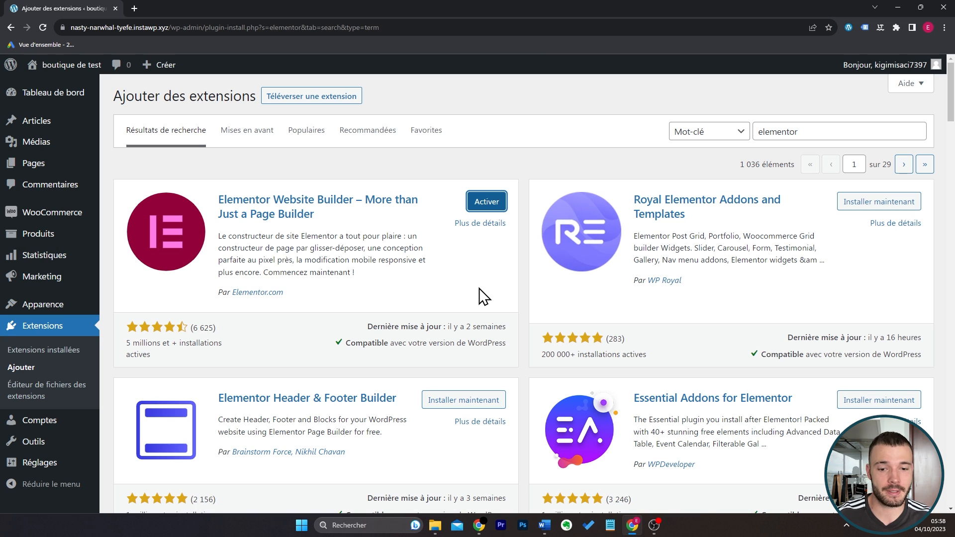
click(486, 208)
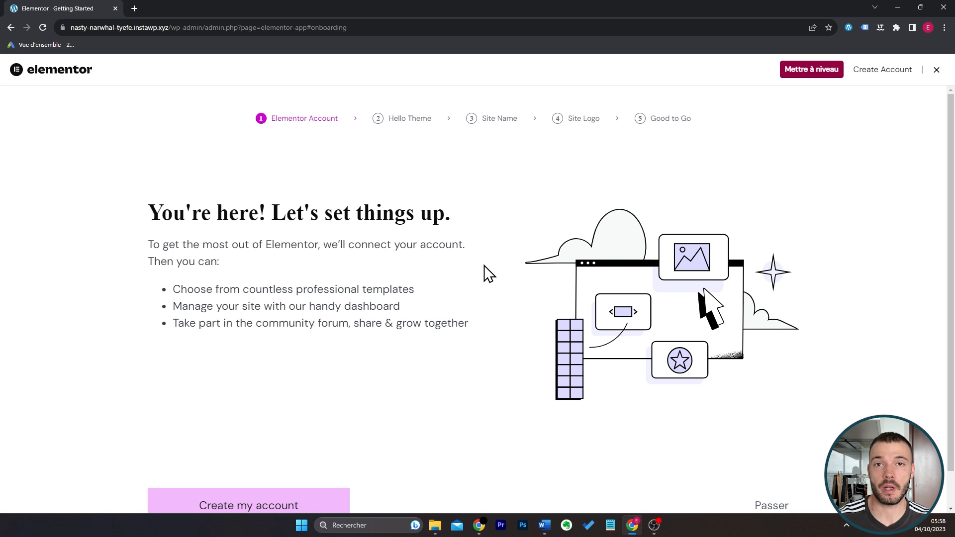
click(935, 70)
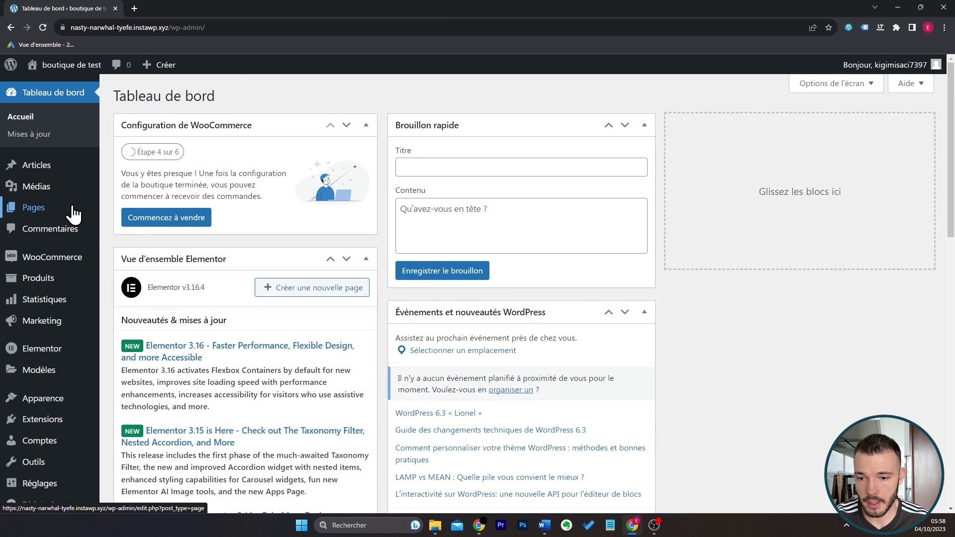
Open the Accueil page for editing from the page list and load it in the Elementor editor.
mouse_move(73, 213)
click(140, 209)
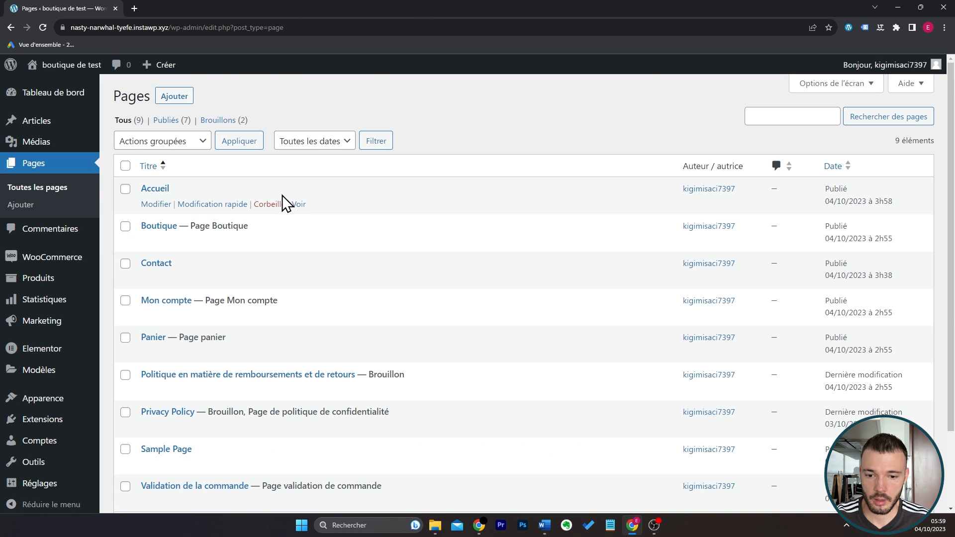
click(155, 204)
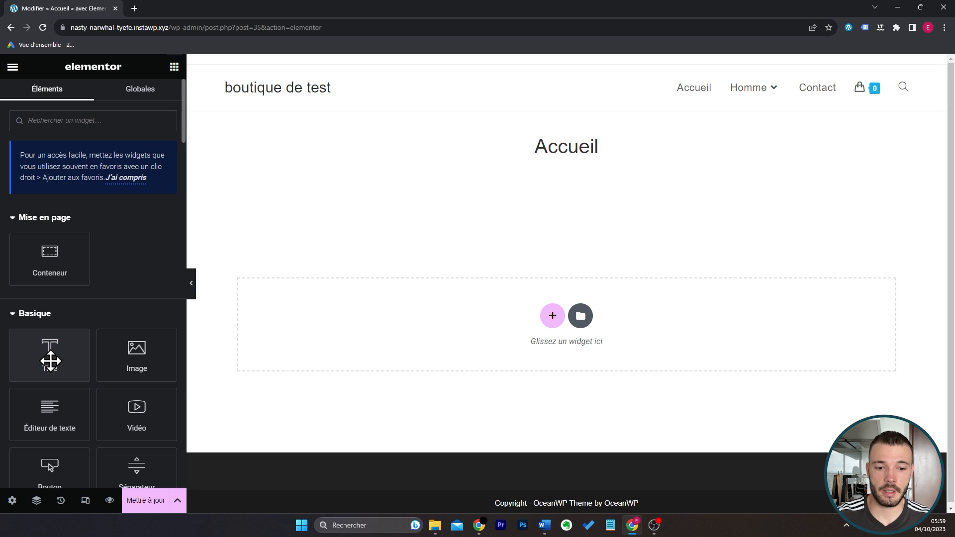
Add a container with two equal side-by-side columns to the Accueil page.
mouse_move(50, 353)
mouse_down()
mouse_move(462, 318)
mouse_move(303, 356)
mouse_move(55, 357)
mouse_up()
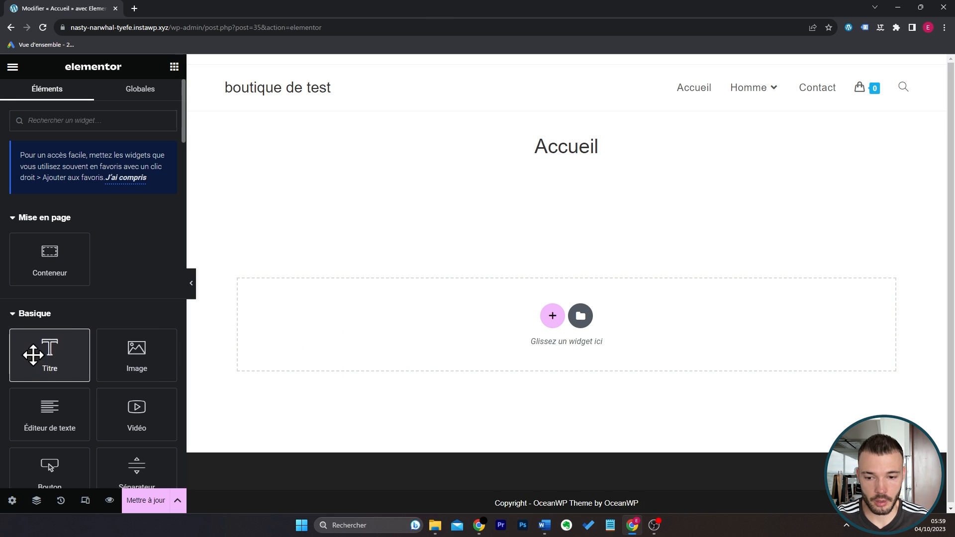
click(551, 318)
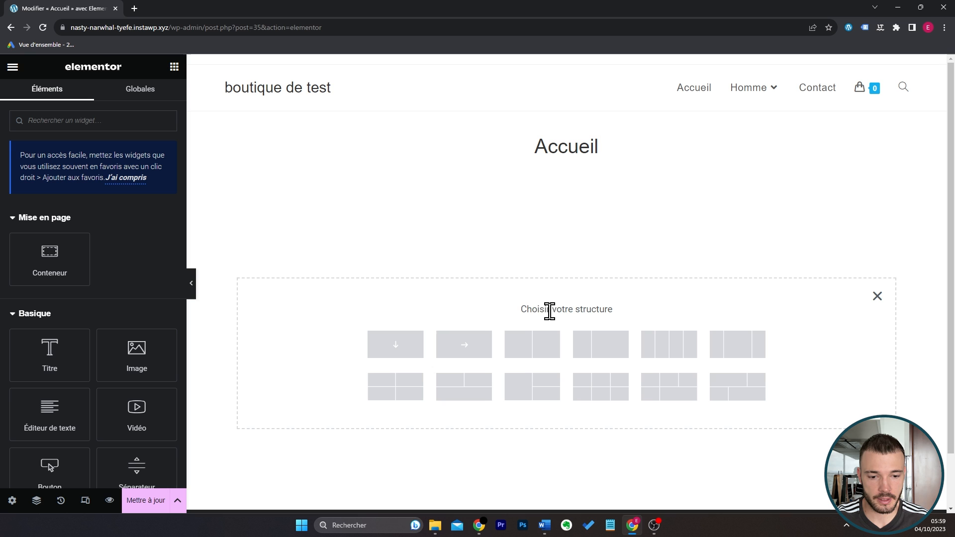
click(540, 346)
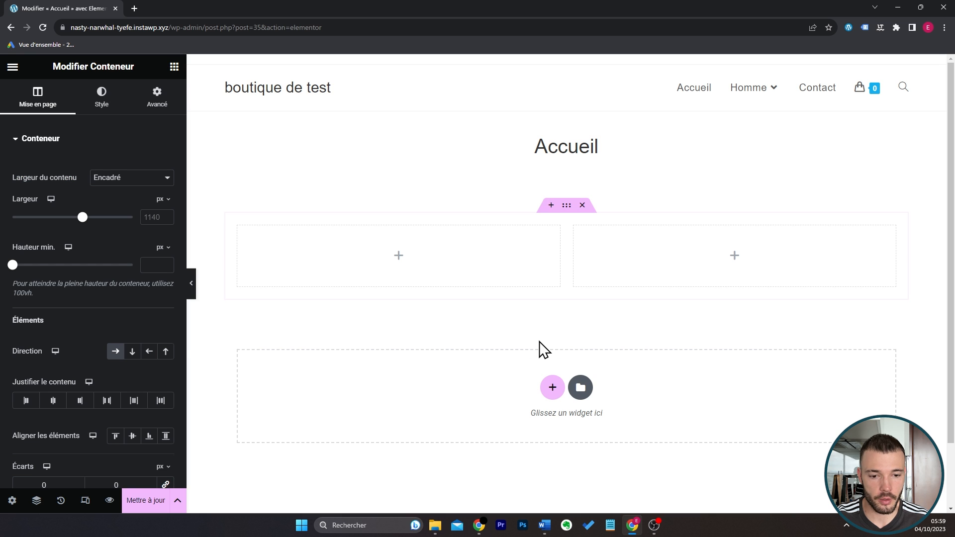
Place an Image widget in the container's left column and a Titre widget in its right column.
click(174, 68)
drag(117, 355, 369, 250)
click(173, 67)
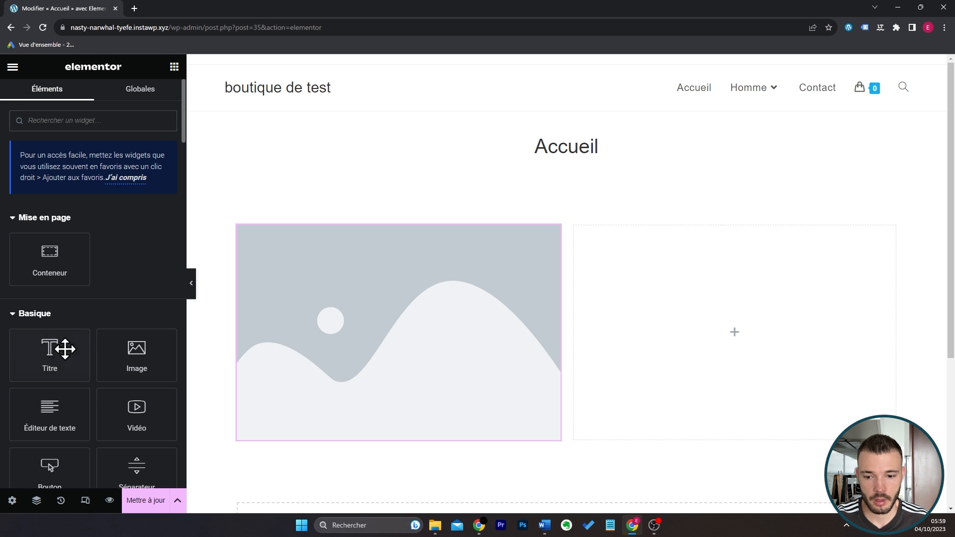
drag(64, 347, 816, 271)
click(138, 189)
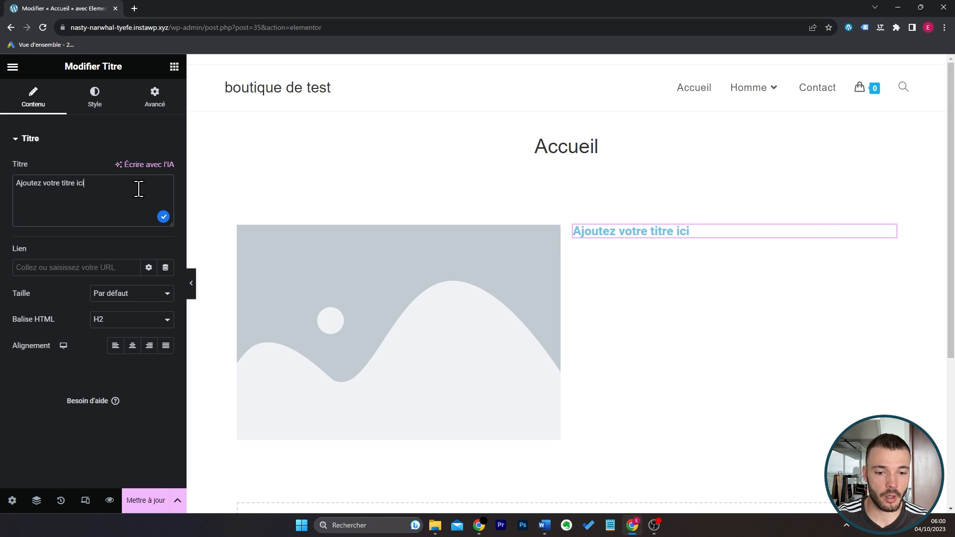
Add an Éditeur de texte widget below the title in the right column and a Bouton widget beneath that text.
drag(155, 351, 744, 239)
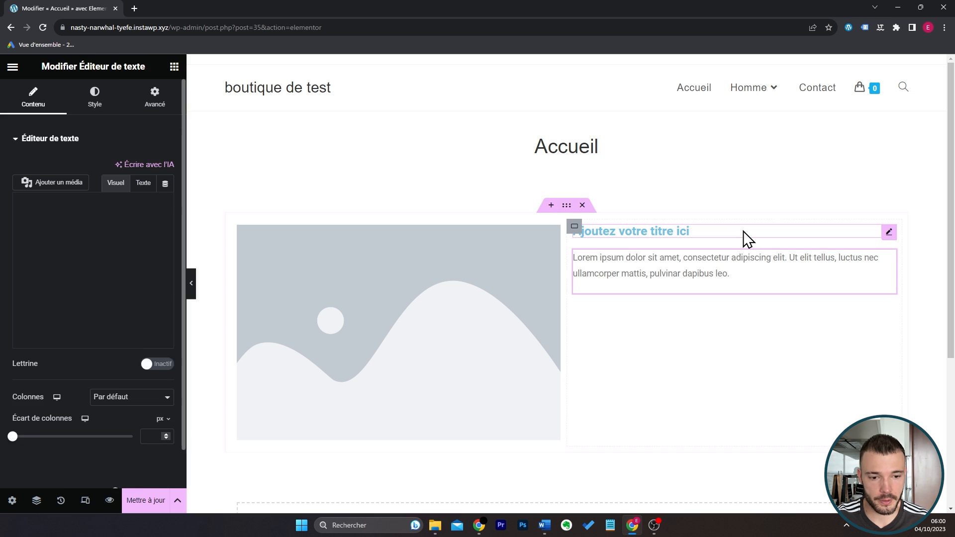
click(175, 70)
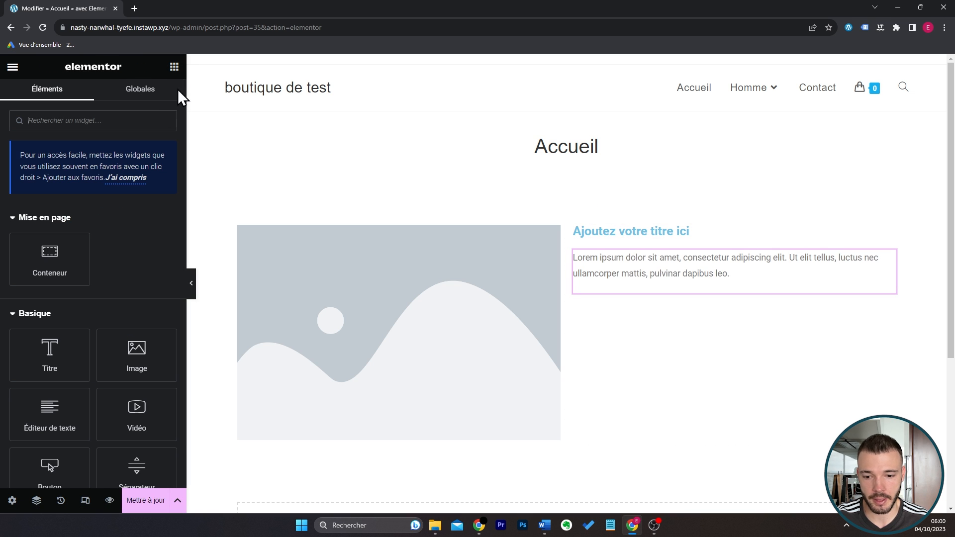
drag(86, 411, 703, 291)
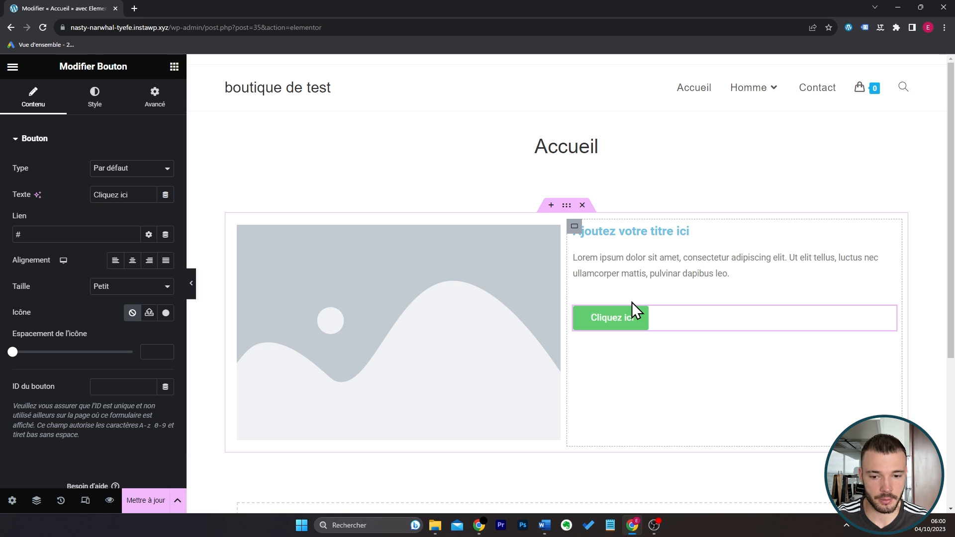
Set the page template to Elementor pleine largeur in the page settings.
click(12, 500)
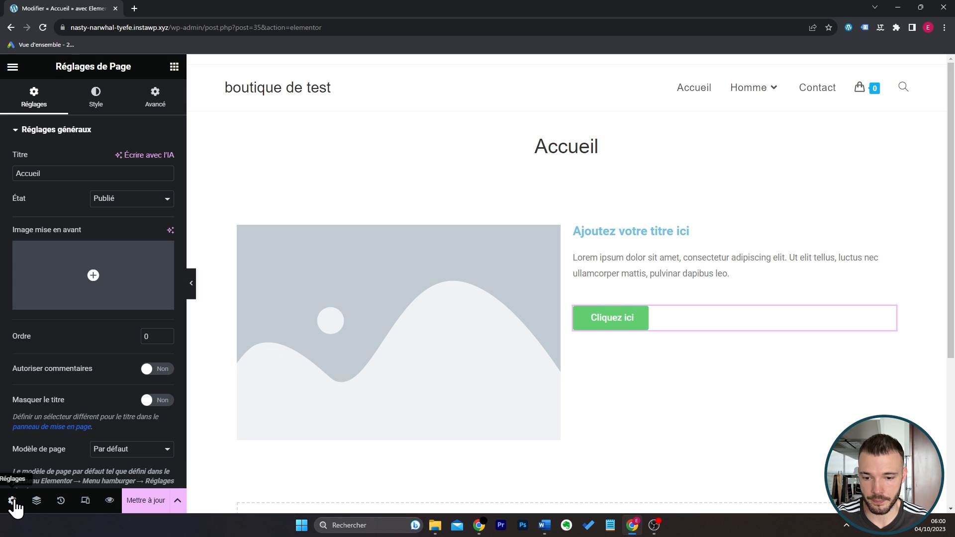
scroll(80, 327, down, 1)
click(128, 434)
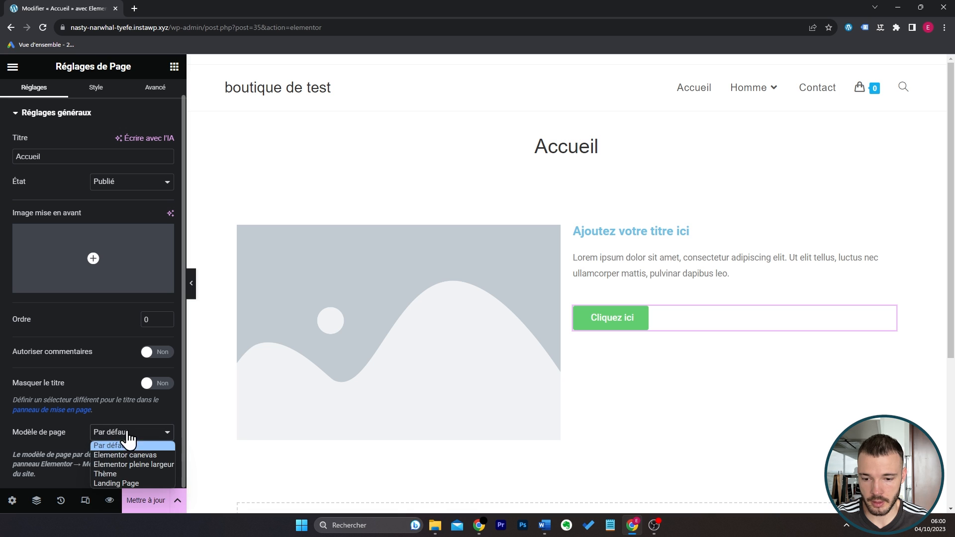
click(156, 464)
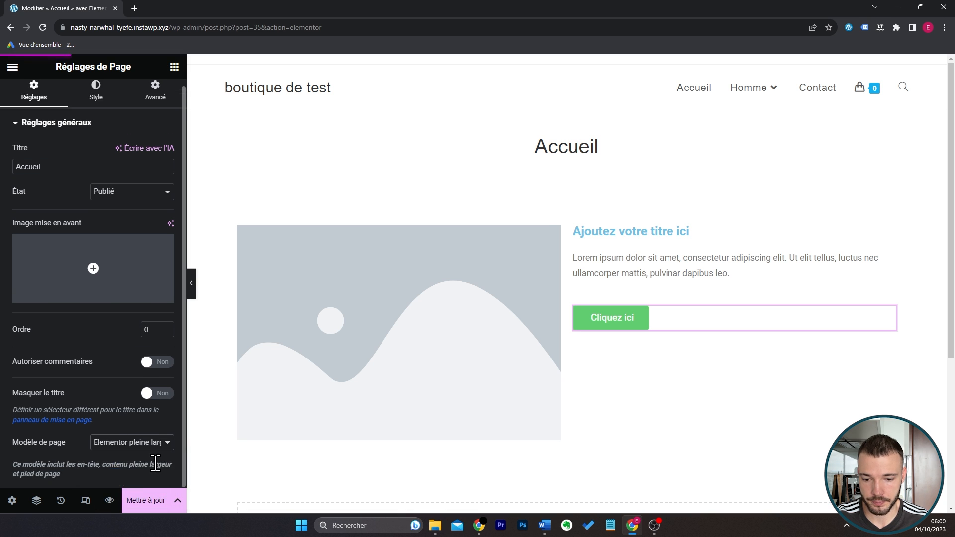
Set the content width of the two-column container to Pleine largeur.
click(567, 175)
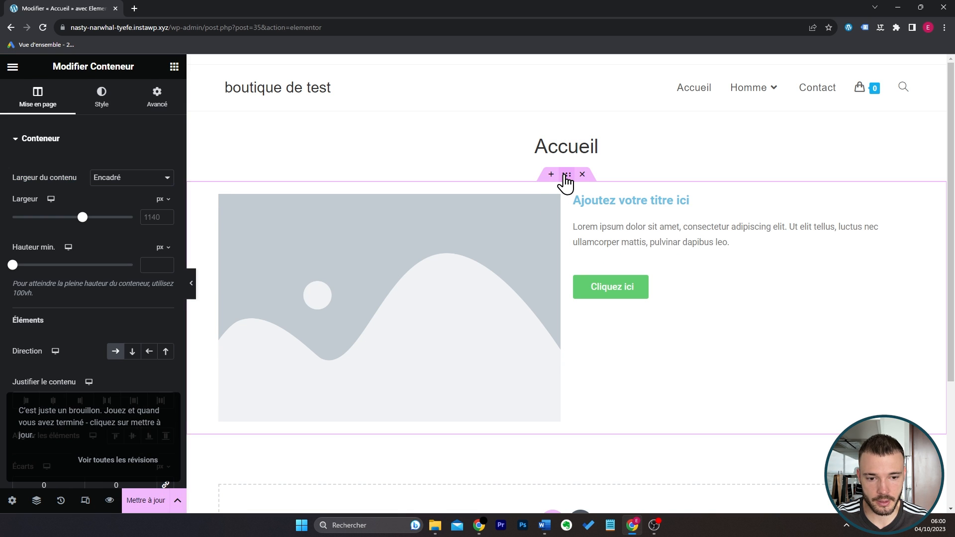
click(115, 178)
click(118, 198)
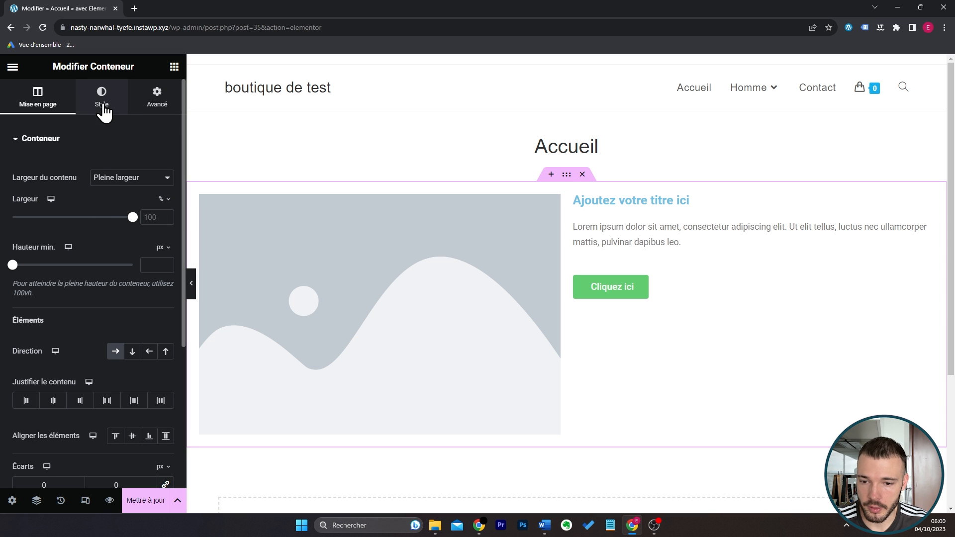
Give the container a classic background, try a red shade and the global Principal colour, and settle on a custom light blue.
click(101, 98)
click(116, 194)
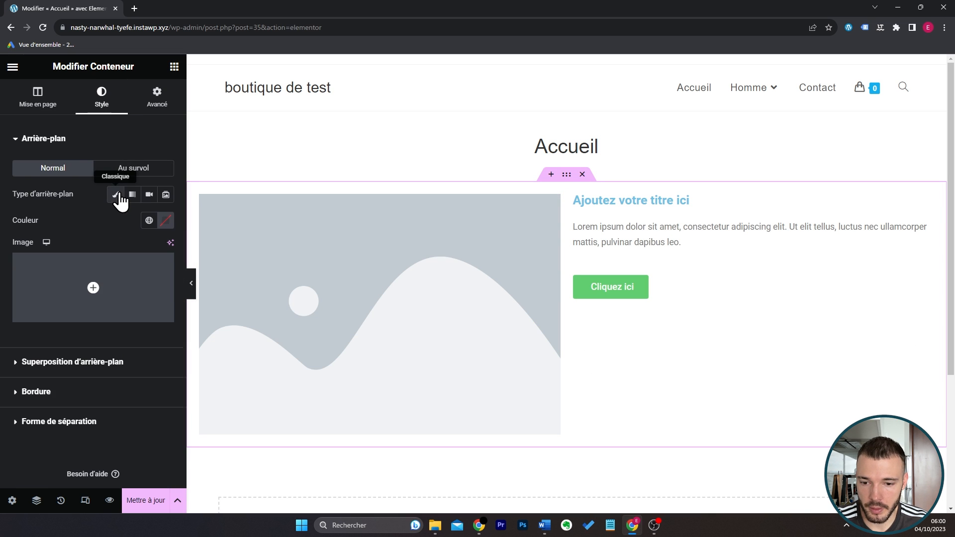
click(166, 221)
mouse_move(139, 312)
mouse_down()
mouse_move(124, 333)
mouse_move(188, 294)
mouse_move(166, 282)
mouse_move(143, 299)
mouse_up()
click(149, 220)
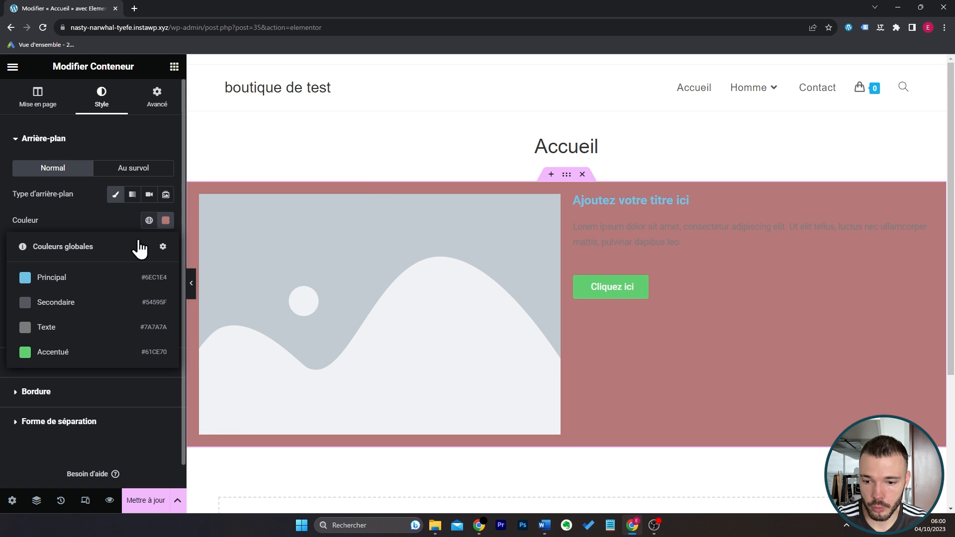
click(113, 277)
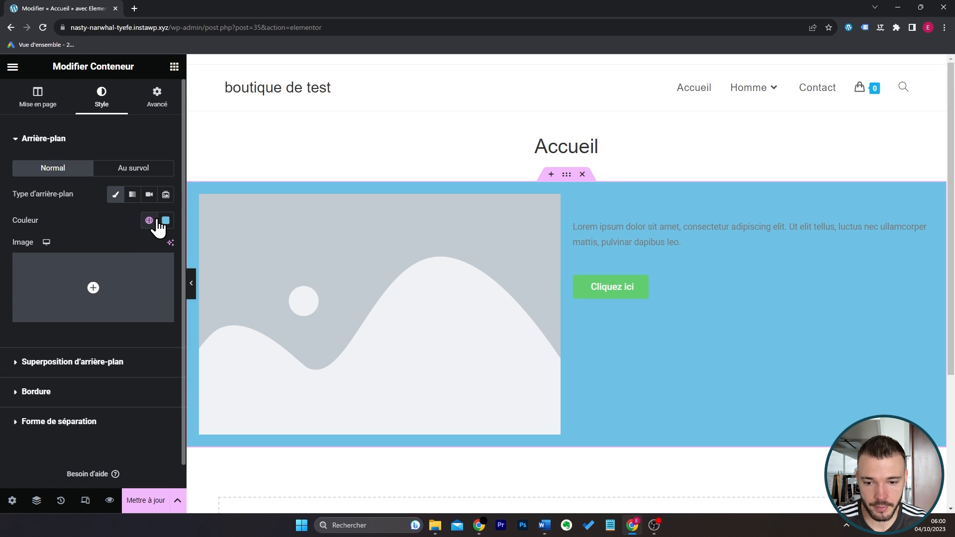
click(166, 221)
drag(170, 282, 127, 273)
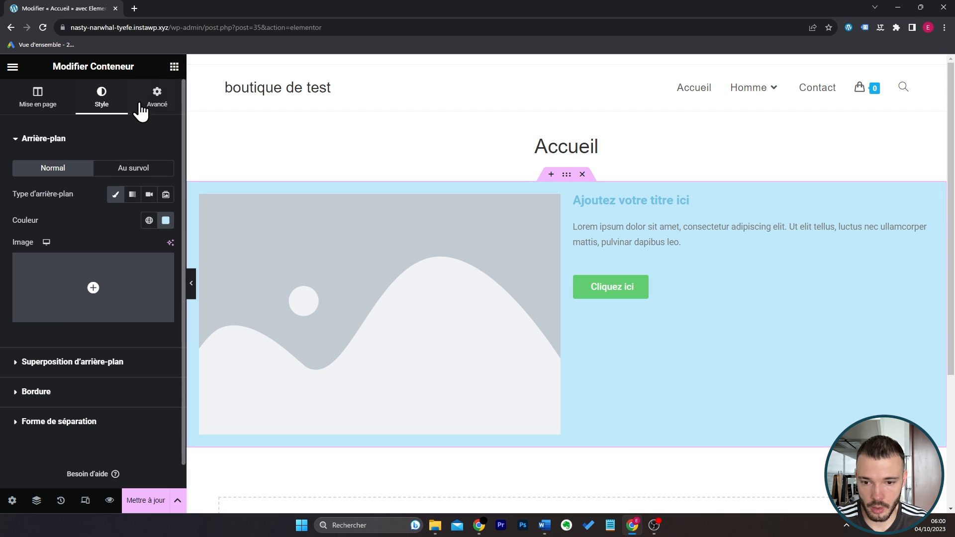
Set the two-column container's top margin to -112 px.
click(157, 97)
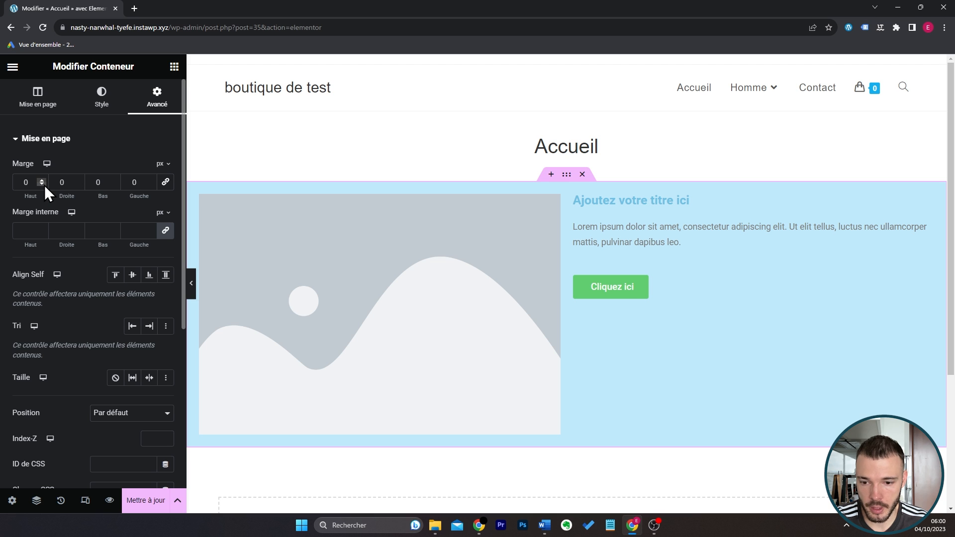
drag(44, 185, 43, 185)
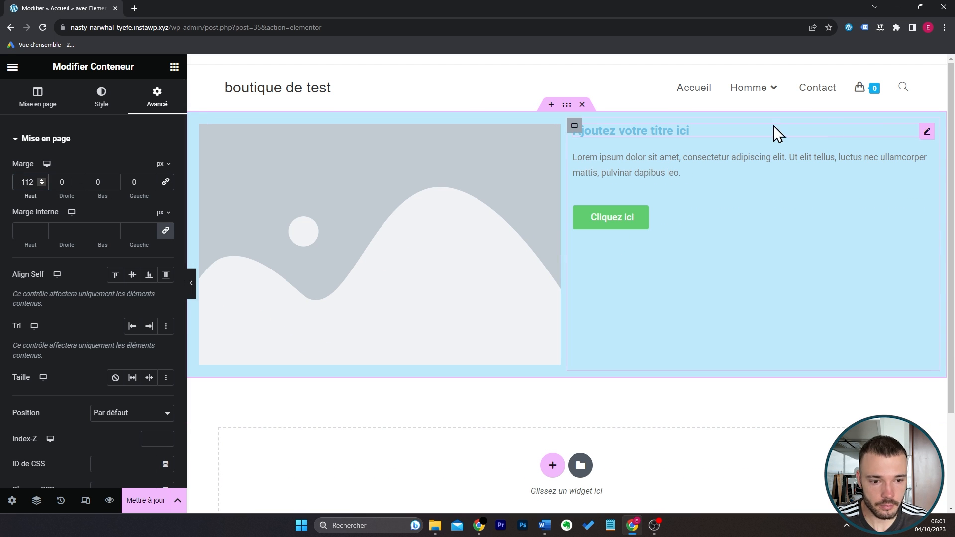
Make the title widget's text black and enlarge its font size in the typography settings.
click(925, 133)
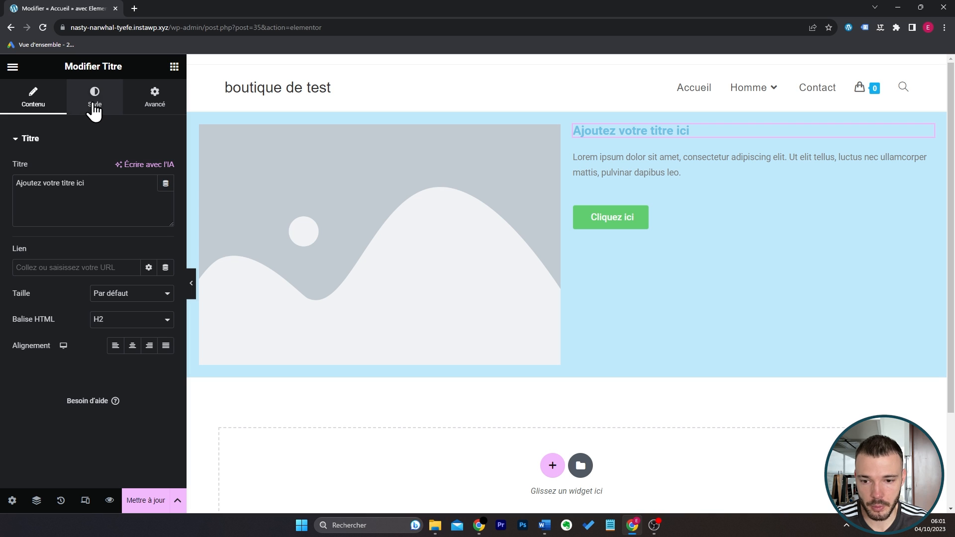
click(95, 97)
click(167, 169)
drag(119, 284, 89, 316)
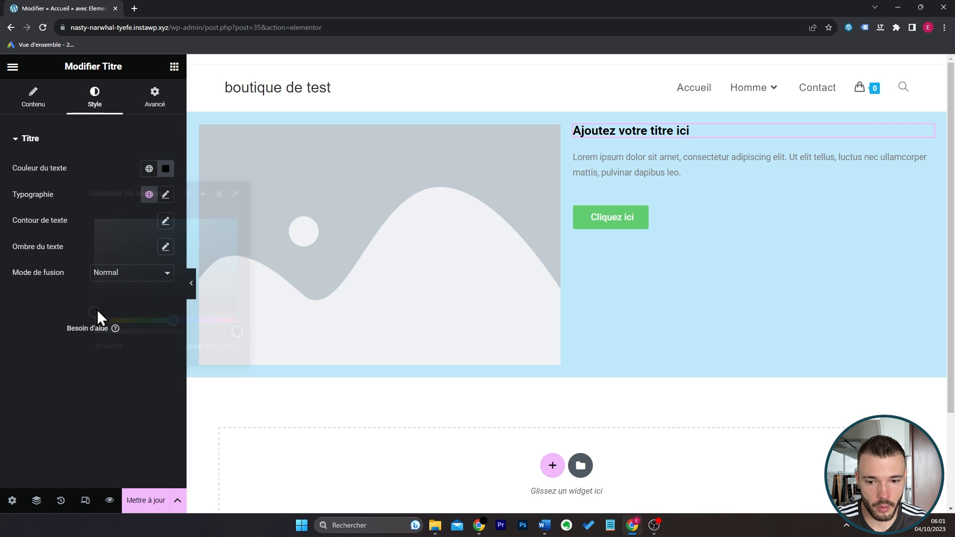
click(169, 194)
click(150, 291)
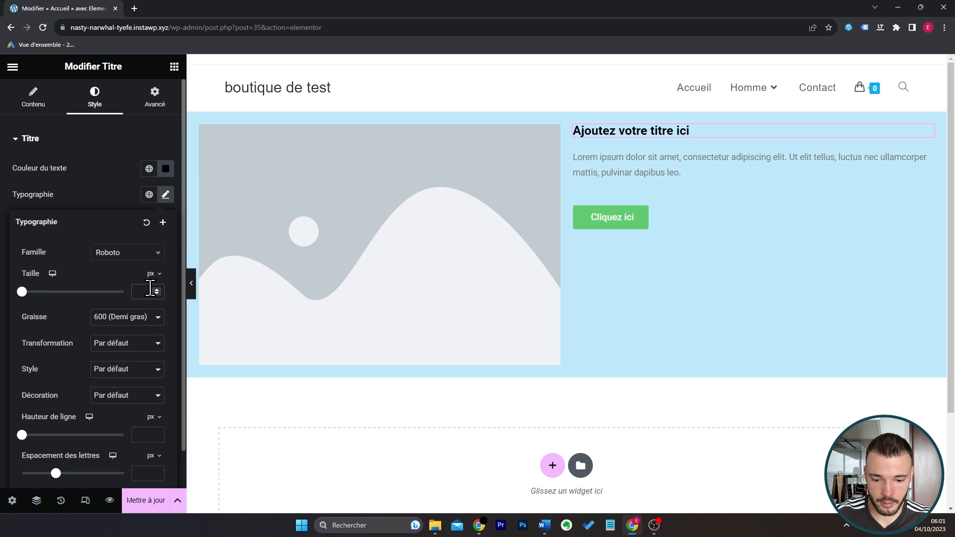
text(25)
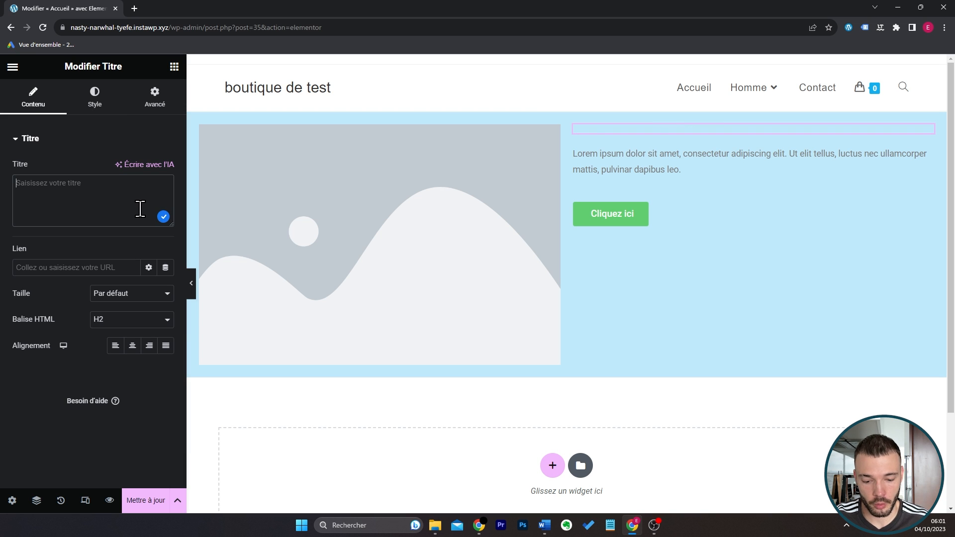
Replace the title's text with "Boutique de vêtements pour hommes & femmes".
text(Bouti)
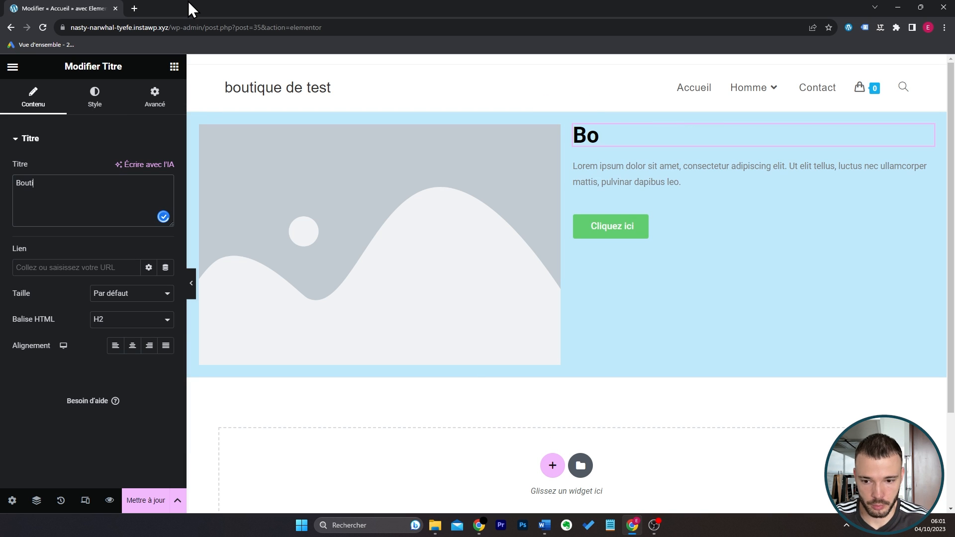
text(que de v^teme)
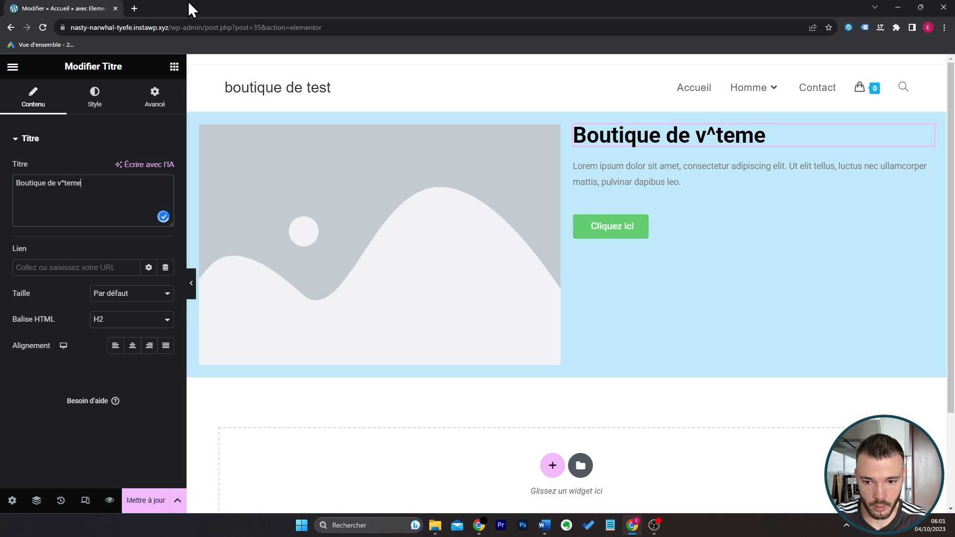
text(n)
key(BackSpace)
key(BackSpace)
key(BackSpace)
key(BackSpace)
key(BackSpace)
key(BackSpace)
key(BackSpace)
text(êtements )
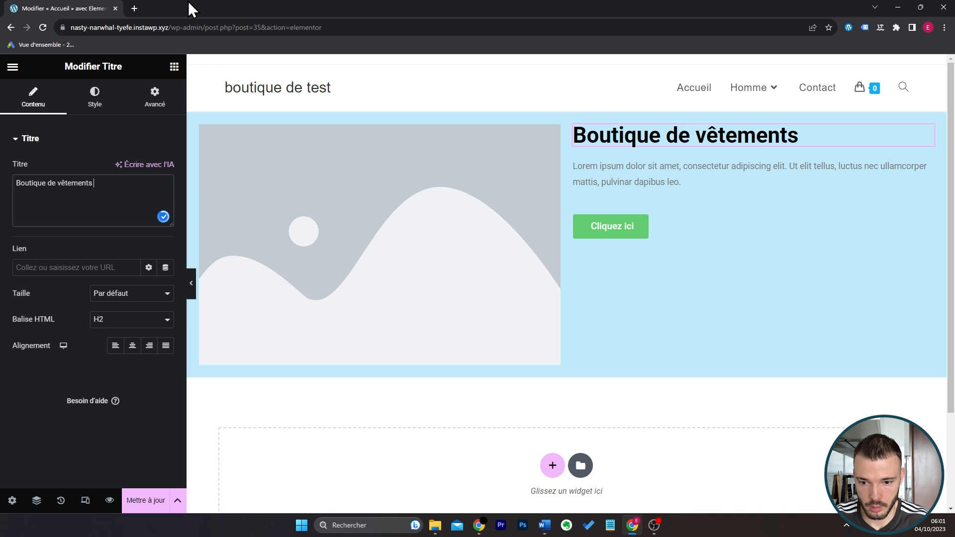
text(pour hommes &)
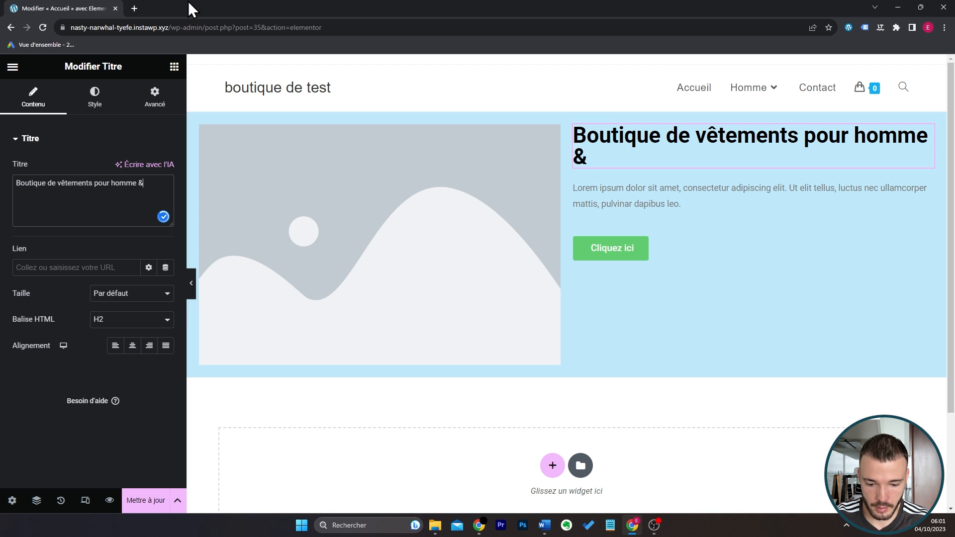
text( femmes)
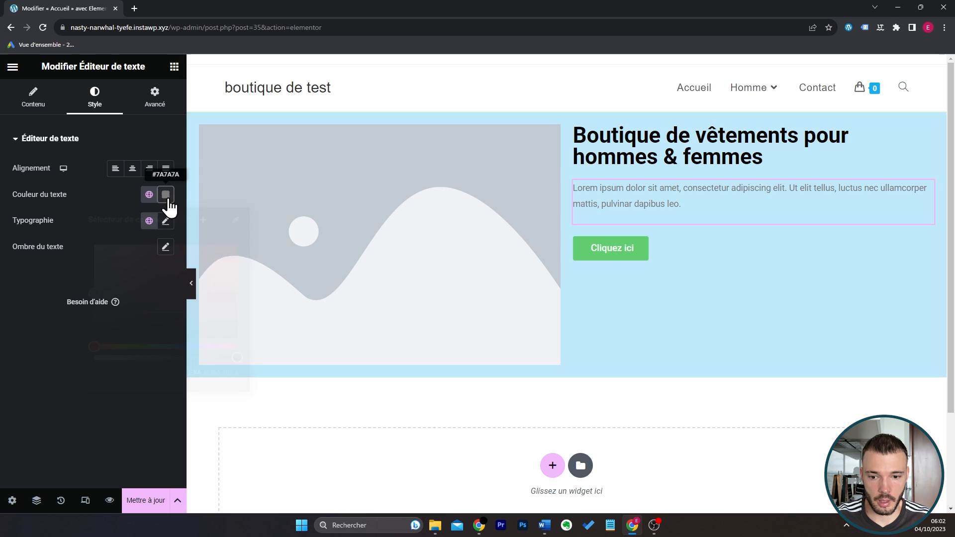
Set the text editor widget's text colour to black and its font size to 16 px.
click(165, 195)
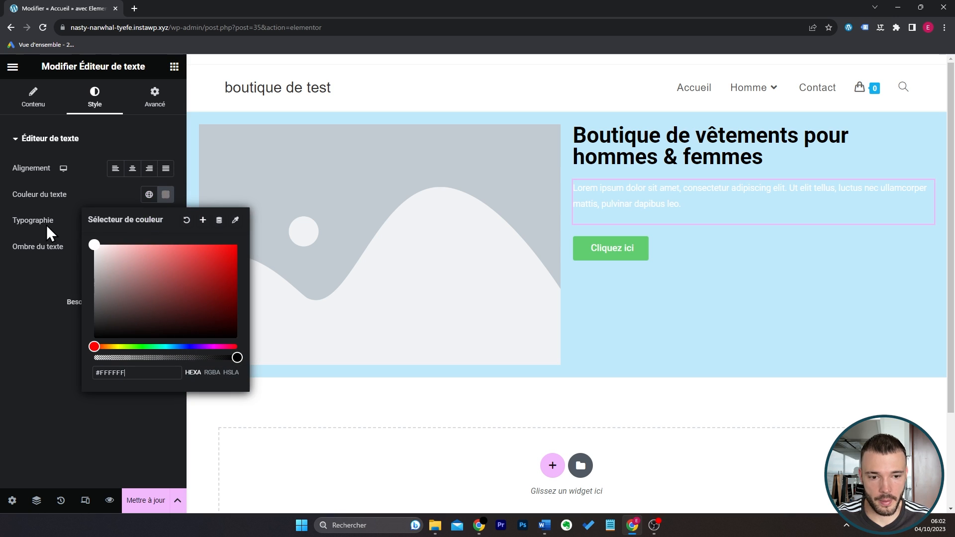
drag(125, 286, 6, 446)
click(6, 446)
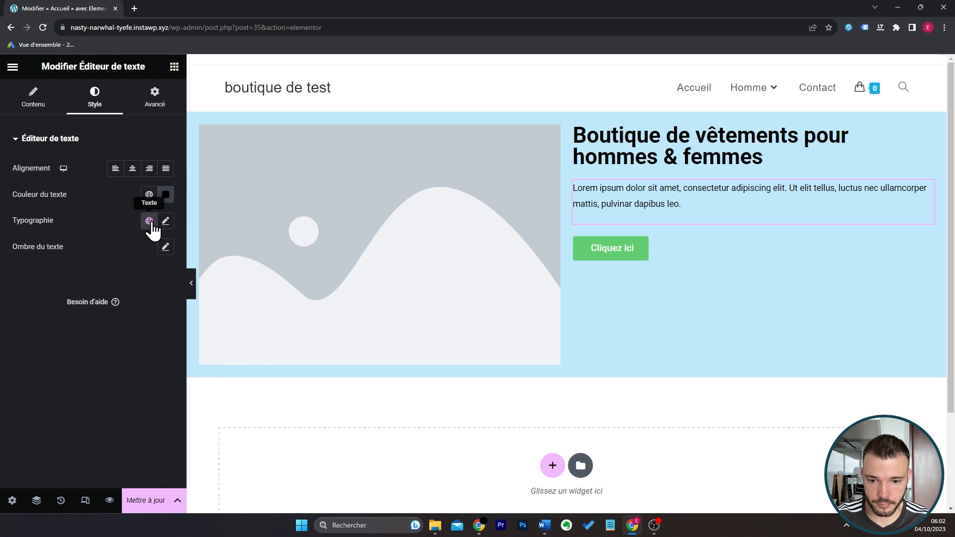
click(165, 221)
click(144, 318)
text(16)
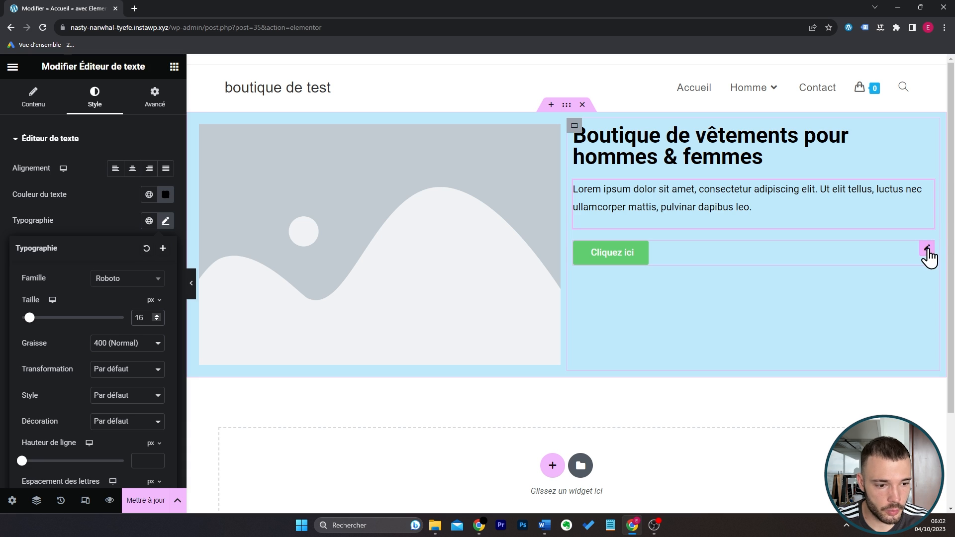
Set the button's size to Moyen and give it a custom red background colour.
click(929, 256)
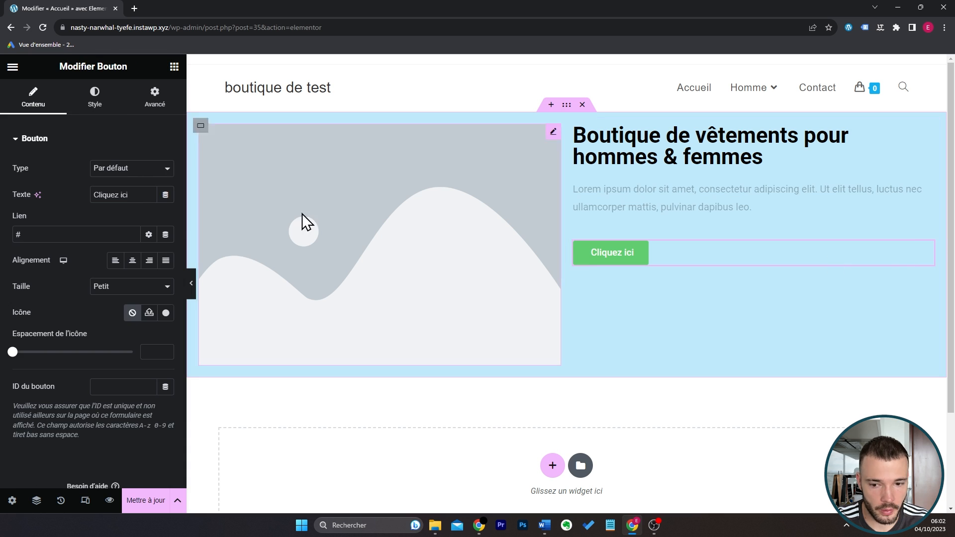
click(118, 291)
click(118, 317)
click(115, 113)
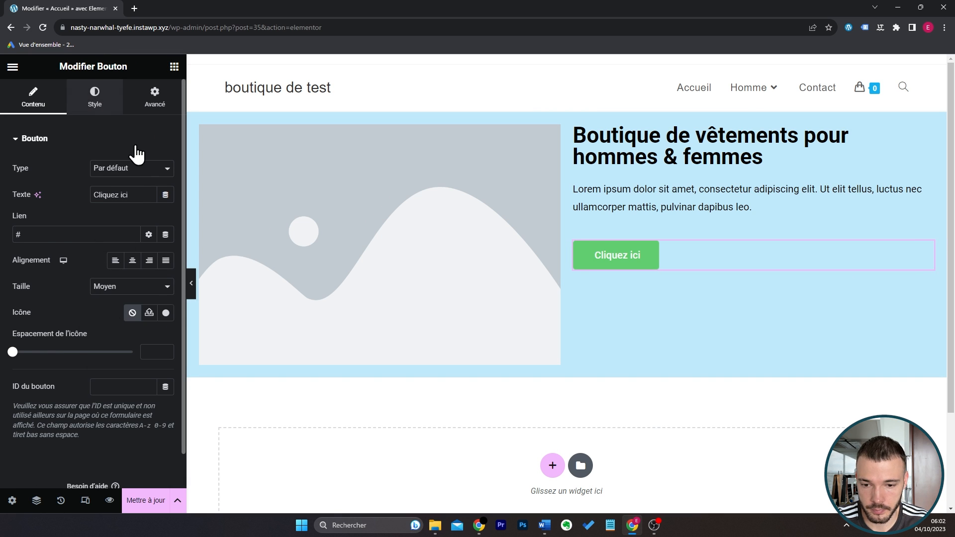
click(149, 300)
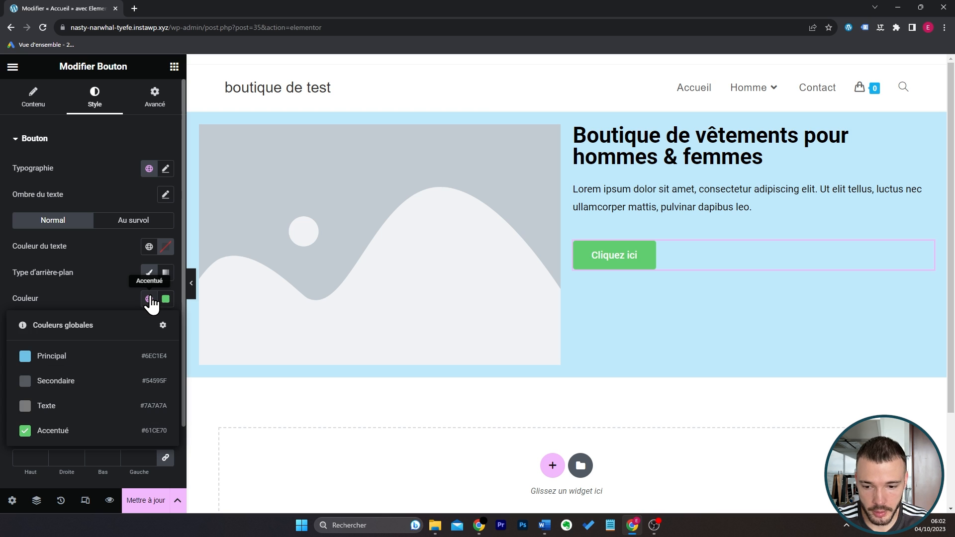
click(164, 300)
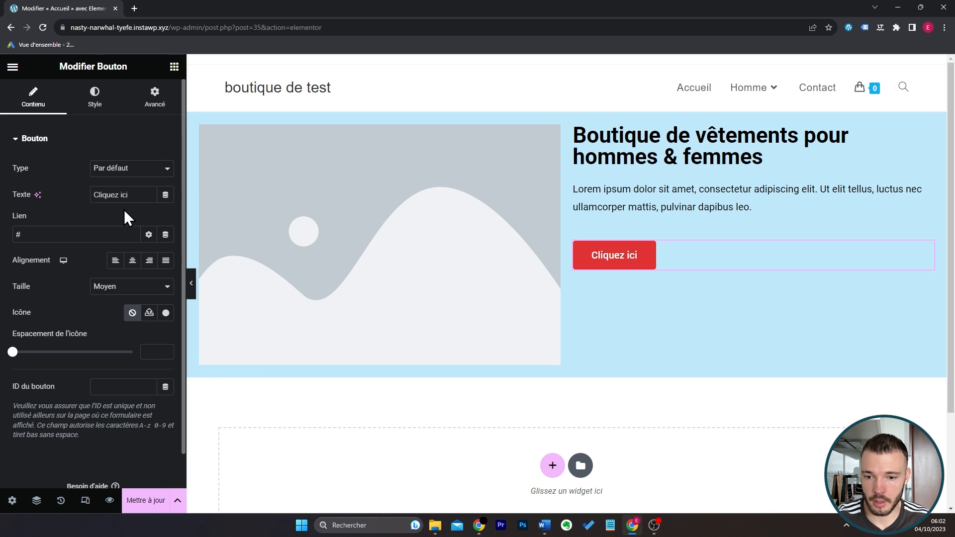
Label the button "Découvrir nos vêtements" and link it to /boutique.
text(Déco)
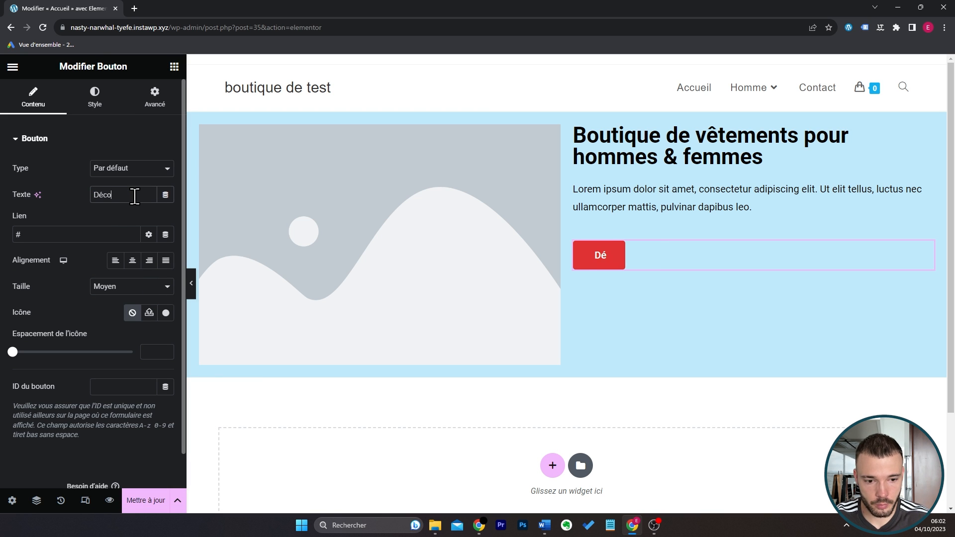
text(uvrir la)
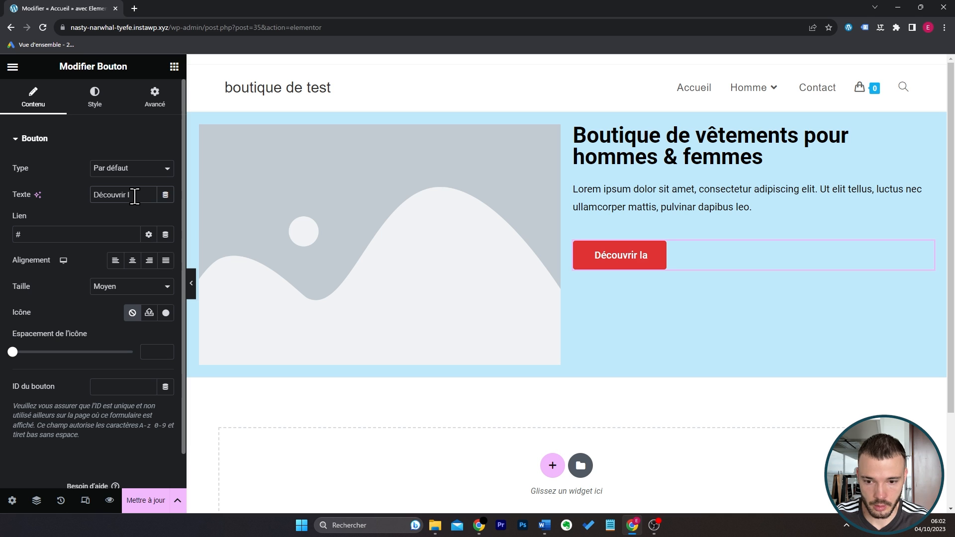
key(BackSpace)
key(BackSpace)
text(nos)
text( vêtements)
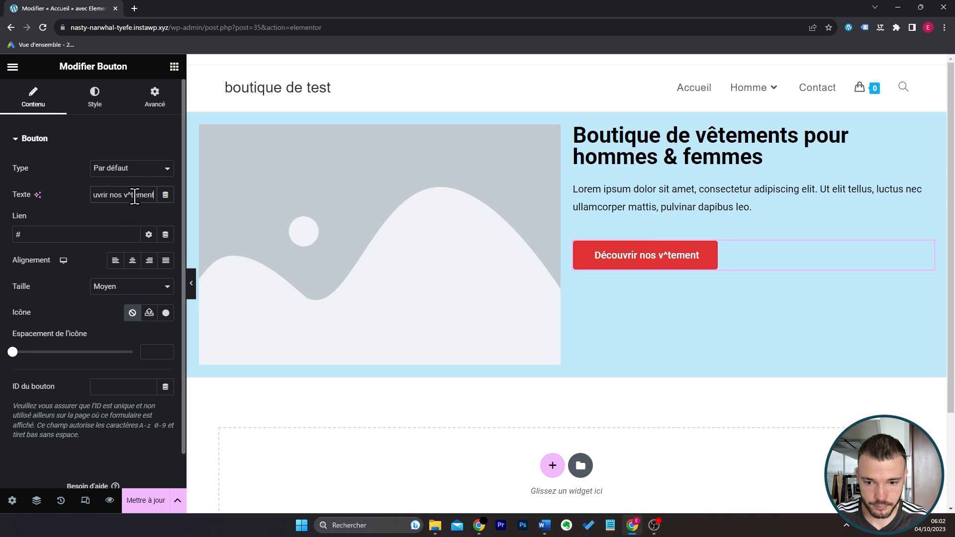
click(109, 231)
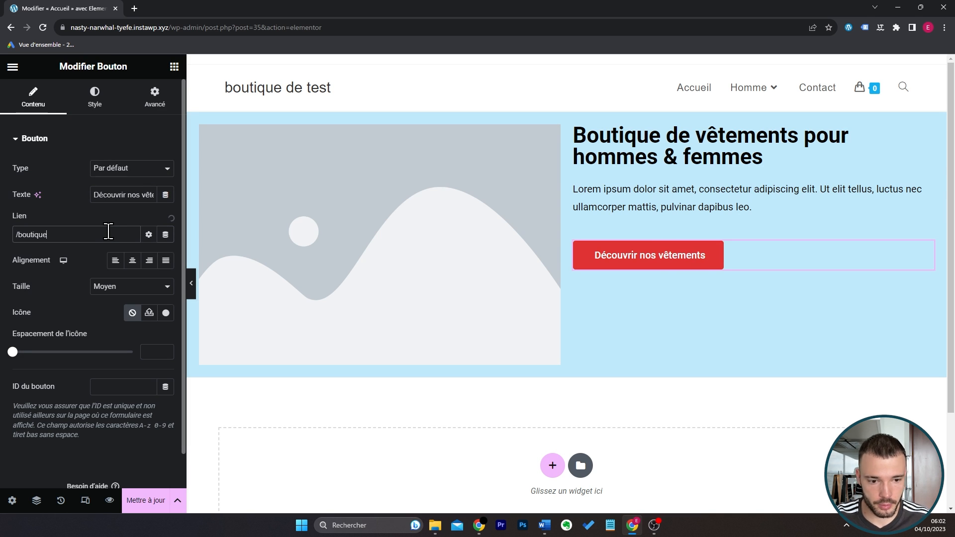
Centre the button horizontally within its column.
click(109, 99)
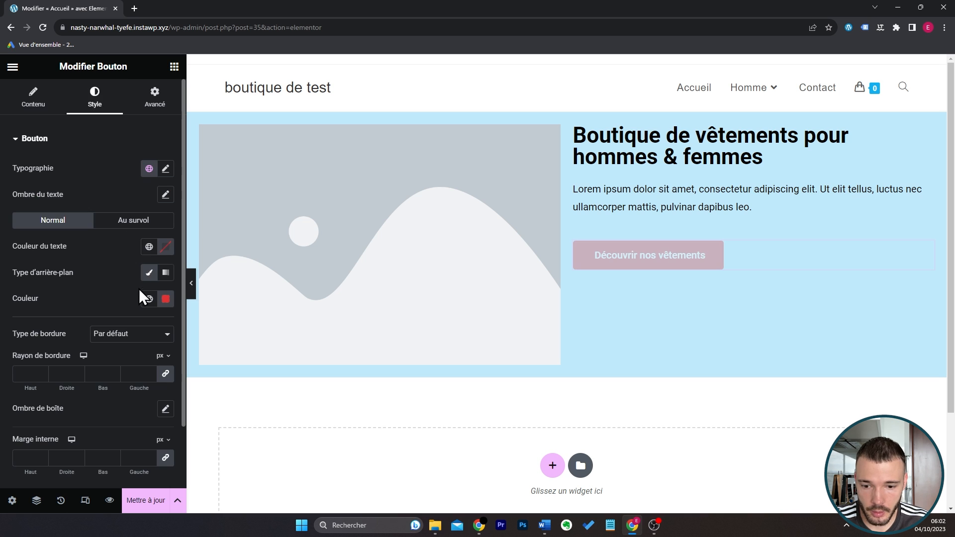
click(33, 97)
click(133, 260)
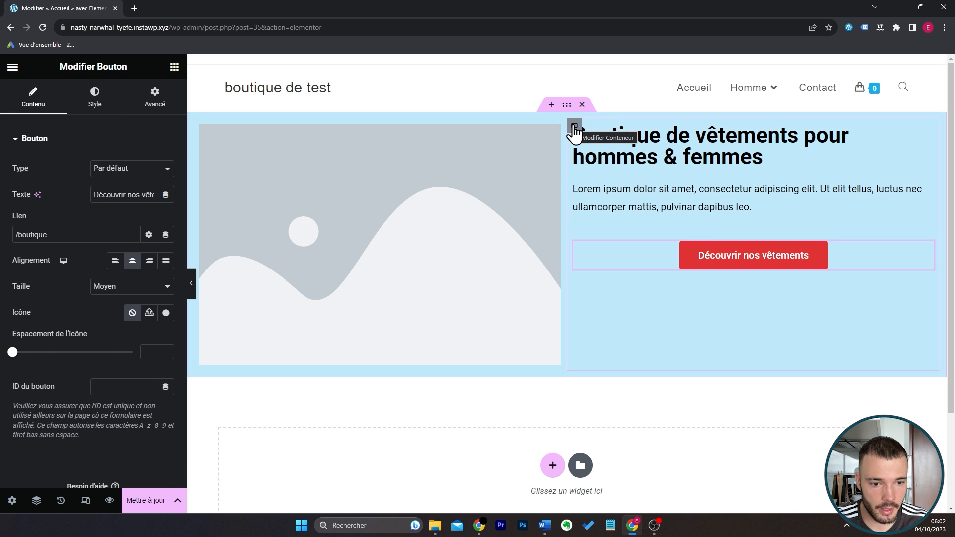
Justify the content of the column holding the title, text and button to the vertical centre.
click(575, 128)
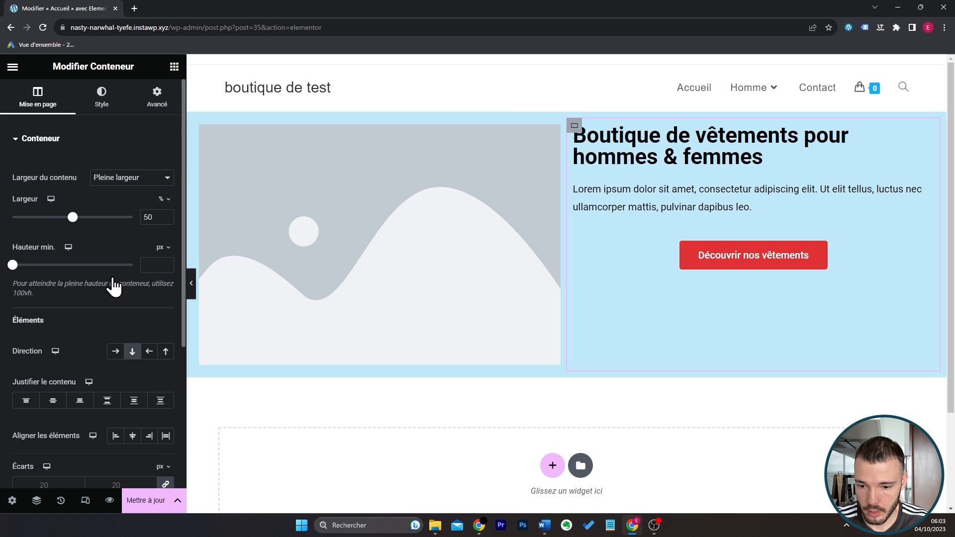
scroll(111, 283, down, 3)
click(56, 240)
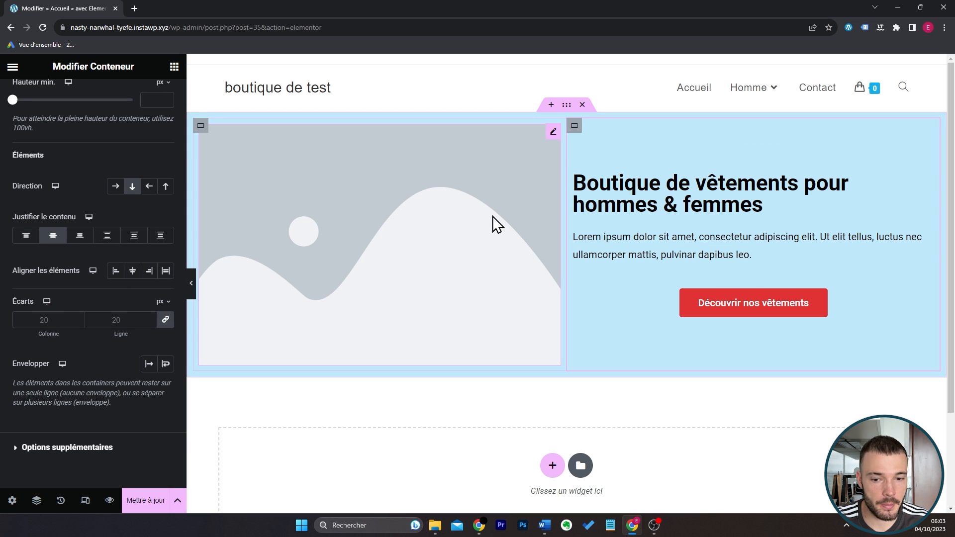
Unlink the two-column container's inner margins, set the top one to 50 px with a matching bottom one, and preview the layout.
click(566, 105)
click(169, 231)
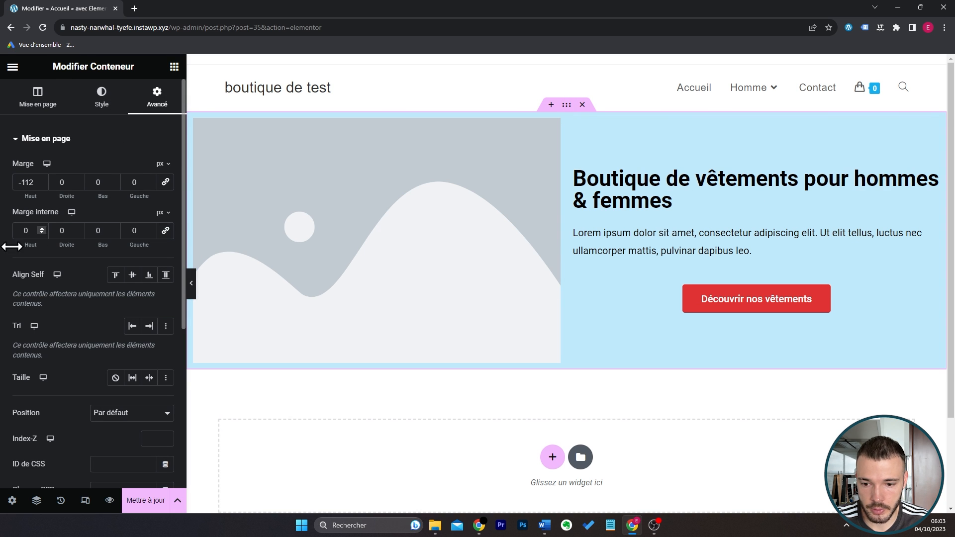
click(19, 229)
text(50)
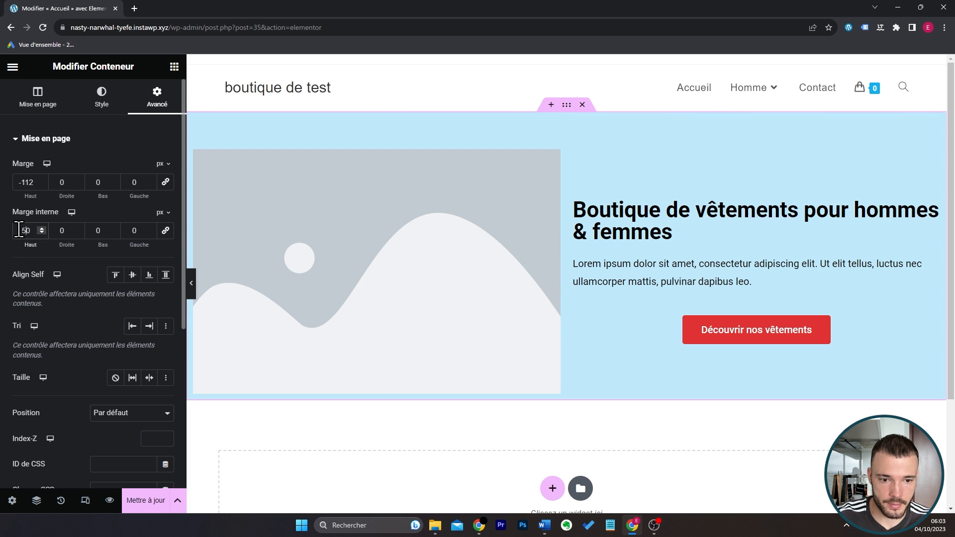
click(98, 230)
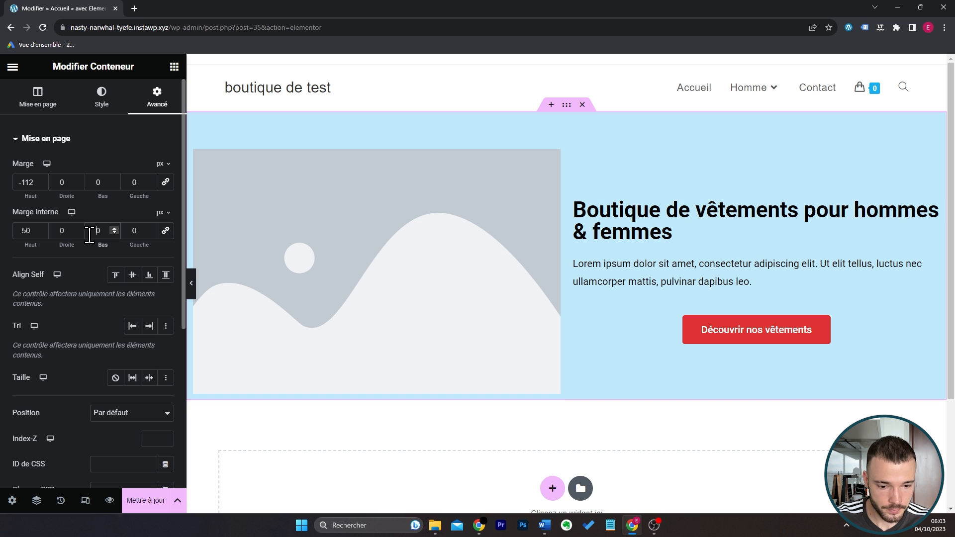
click(191, 283)
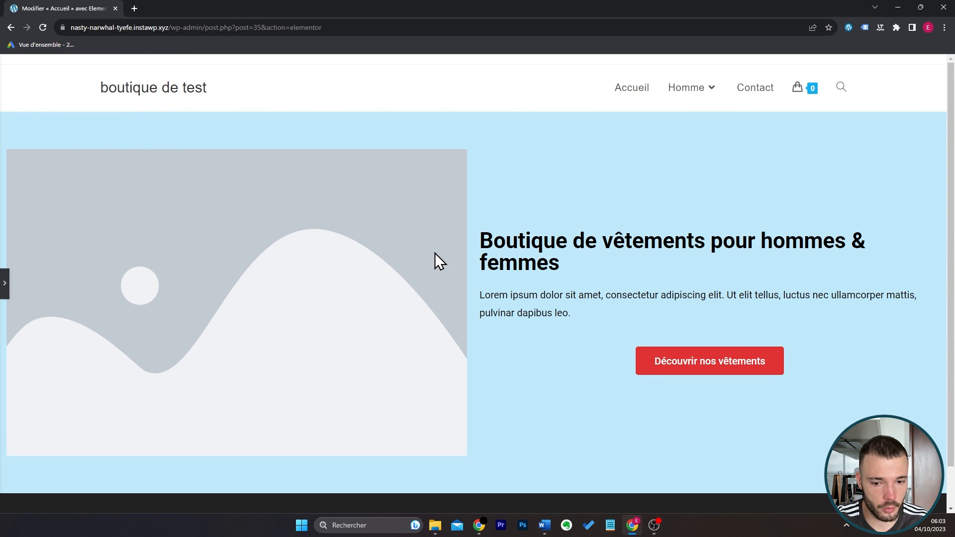
Set the two-column container's content width to Encadré and preview the page.
click(4, 289)
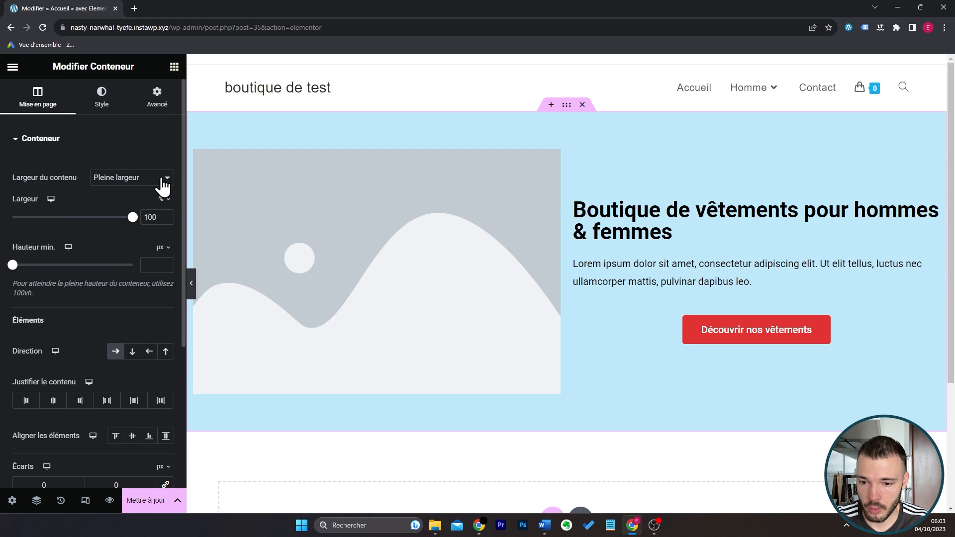
click(162, 178)
click(155, 192)
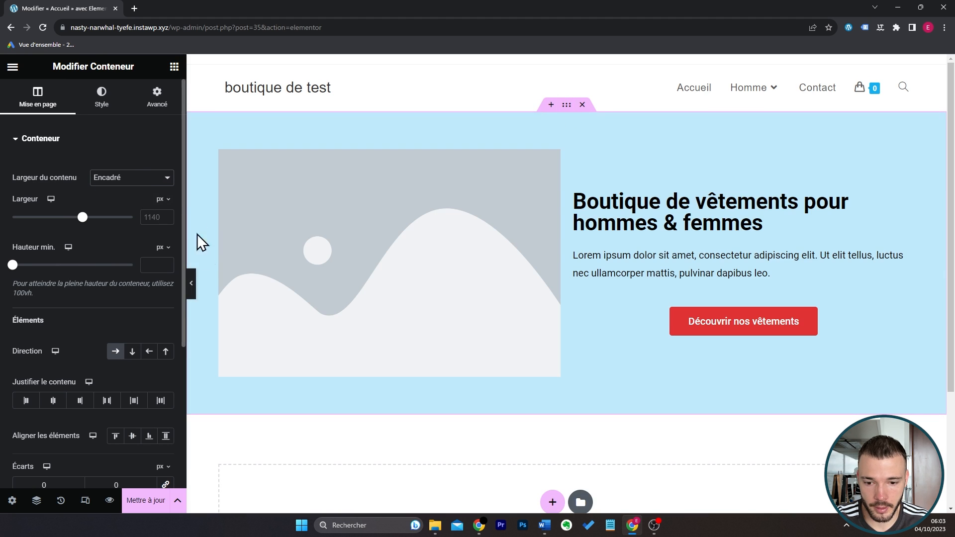
click(191, 285)
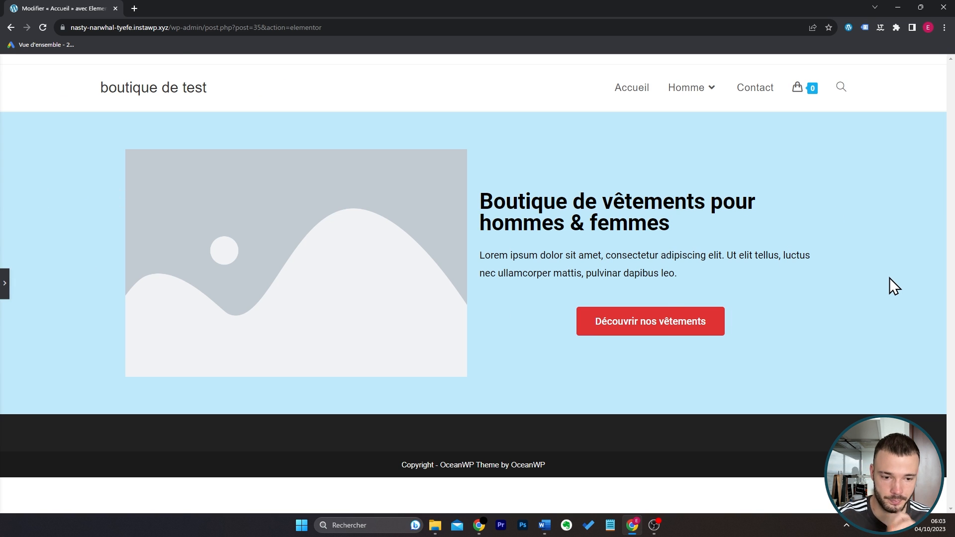
Centre-align the title and the paragraph text below it.
key(ctrl+p)
click(905, 198)
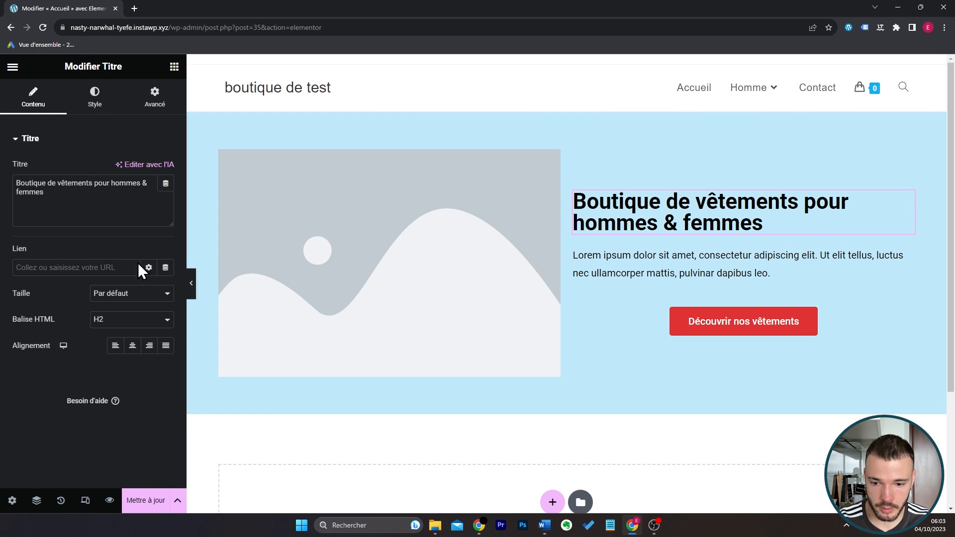
click(133, 345)
click(906, 251)
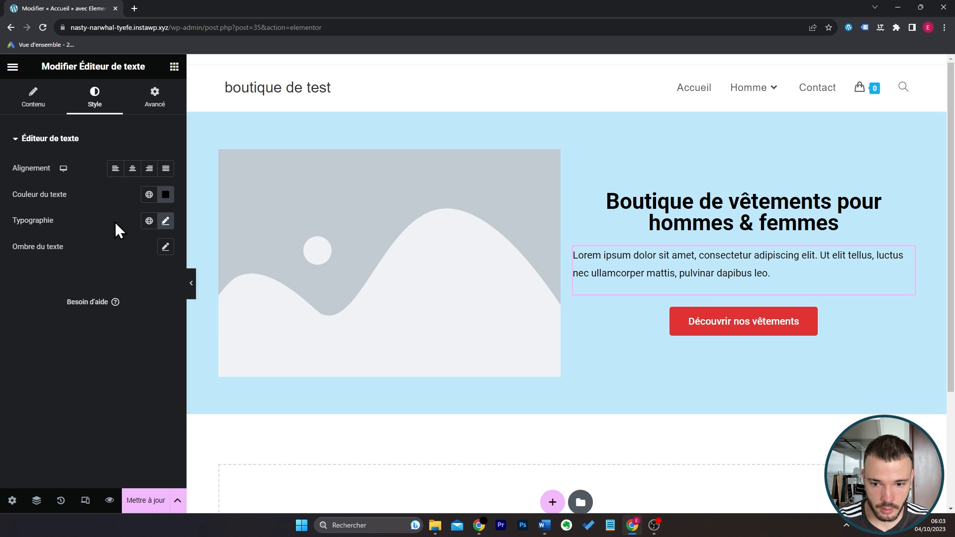
click(133, 169)
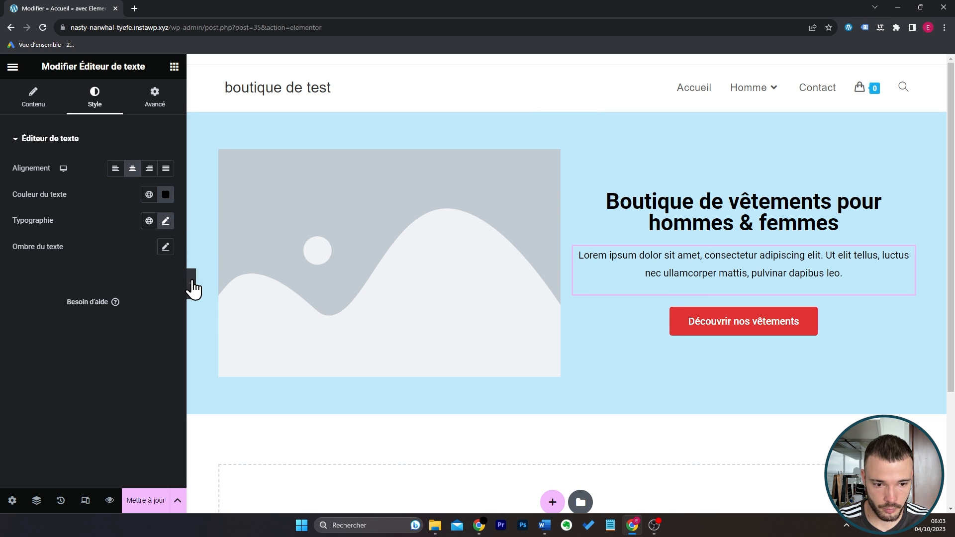
Search the widgets for "shor" and place a Code court widget below the blue two-column container.
click(192, 285)
click(3, 283)
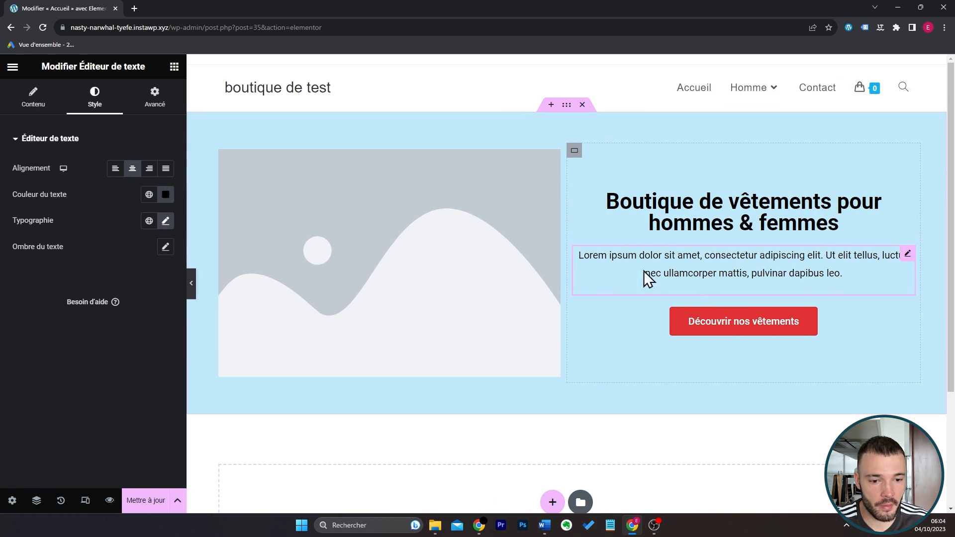
scroll(628, 239, down, 3)
click(174, 66)
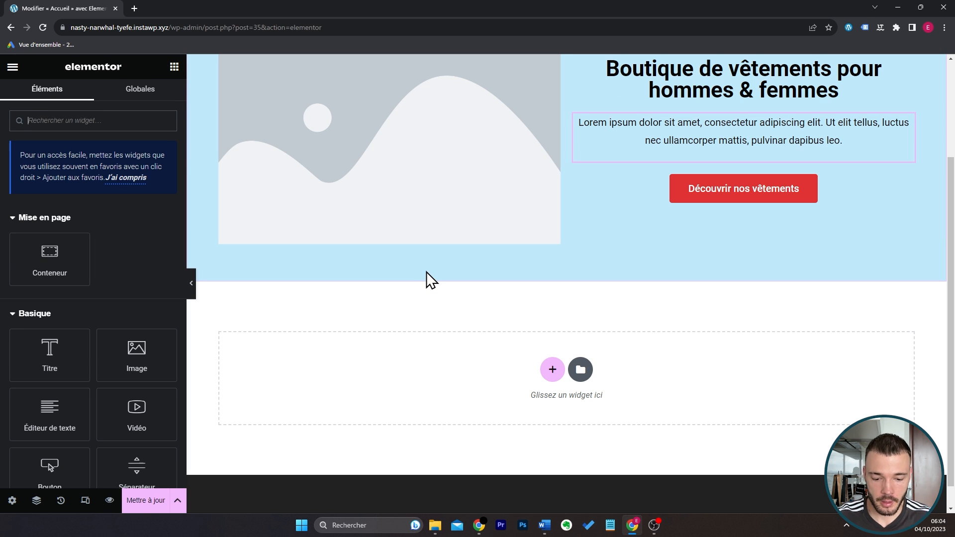
text(short)
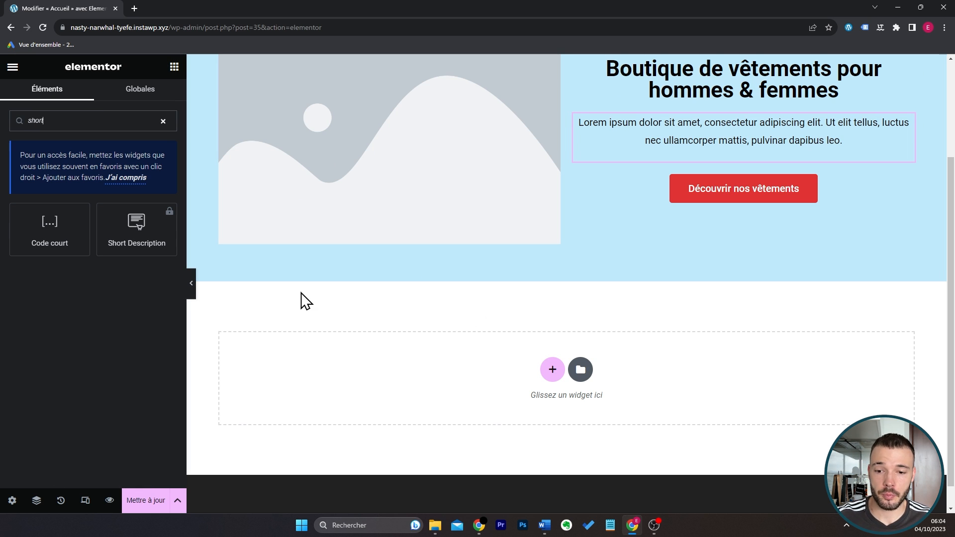
drag(47, 229, 330, 308)
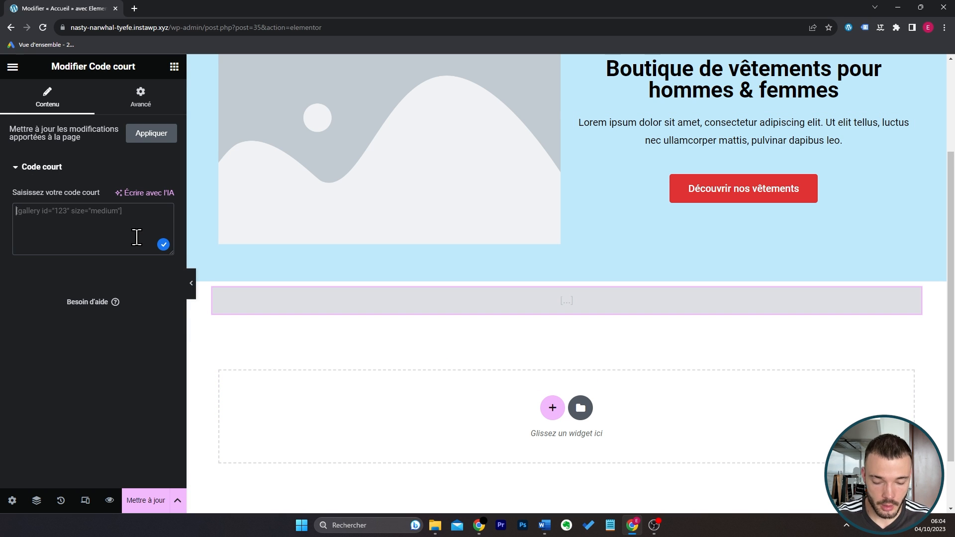
Enter the shortcode [products category="homme"] in the Code court widget.
text([pr)
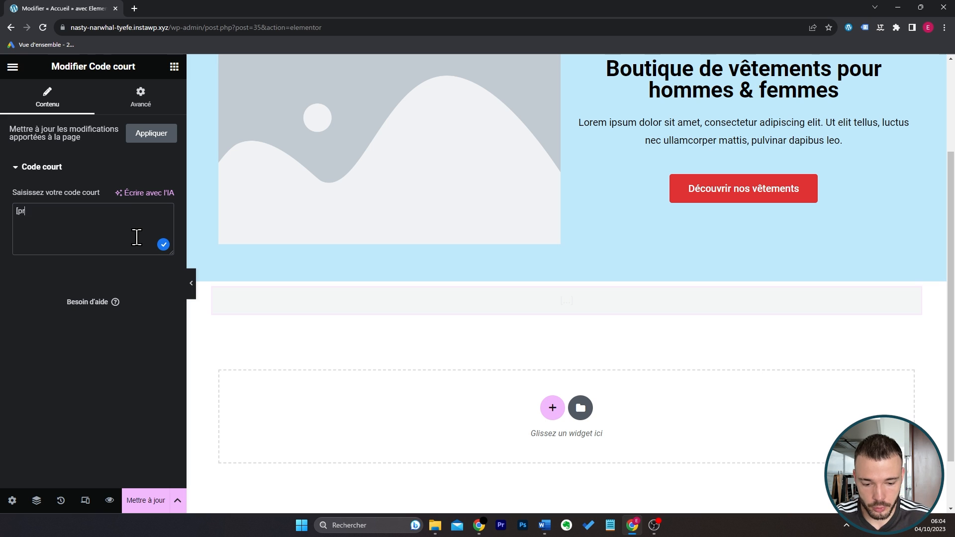
text(oducts)
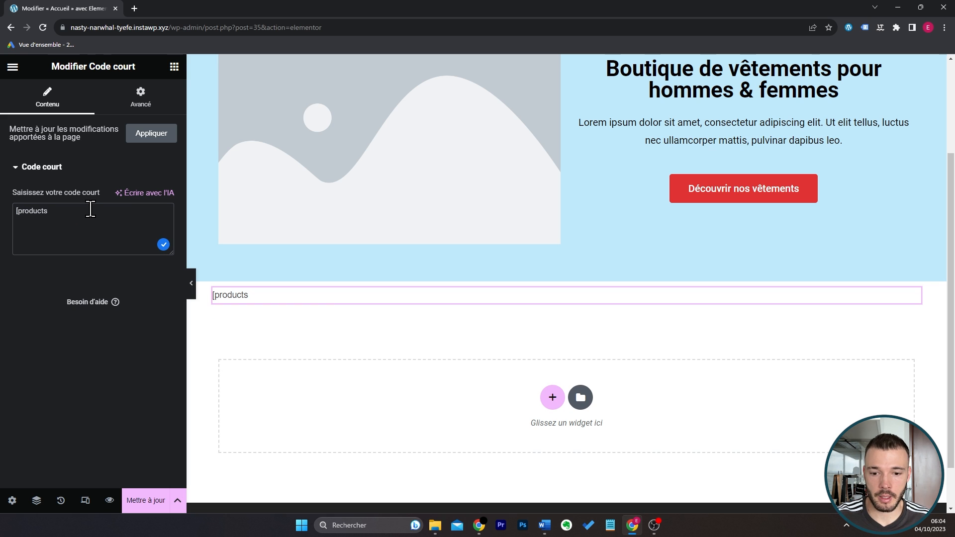
text( ca)
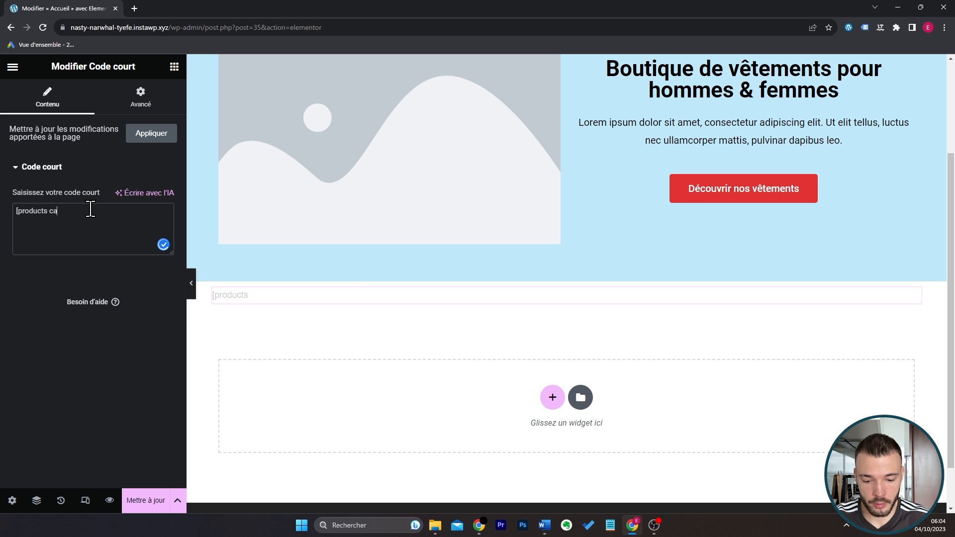
text(teg)
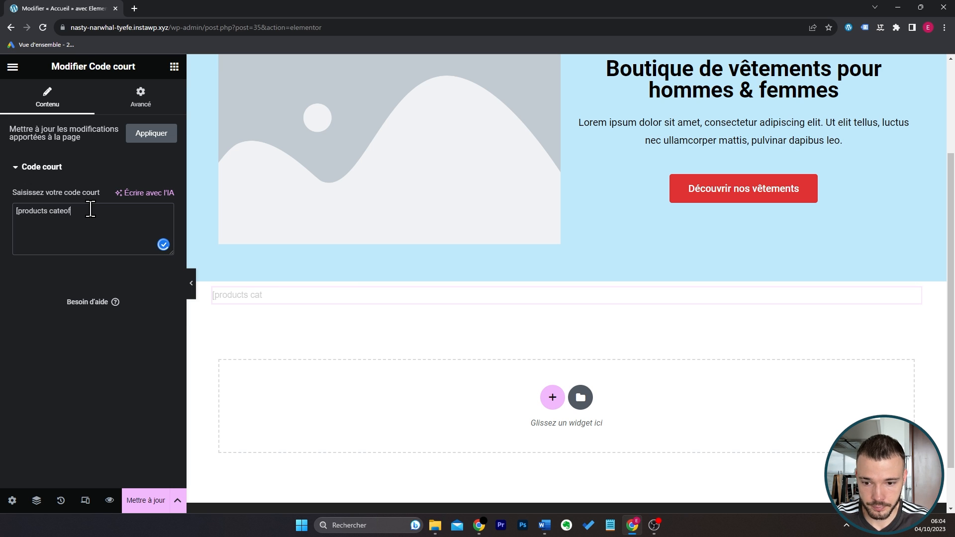
text(ory="h)
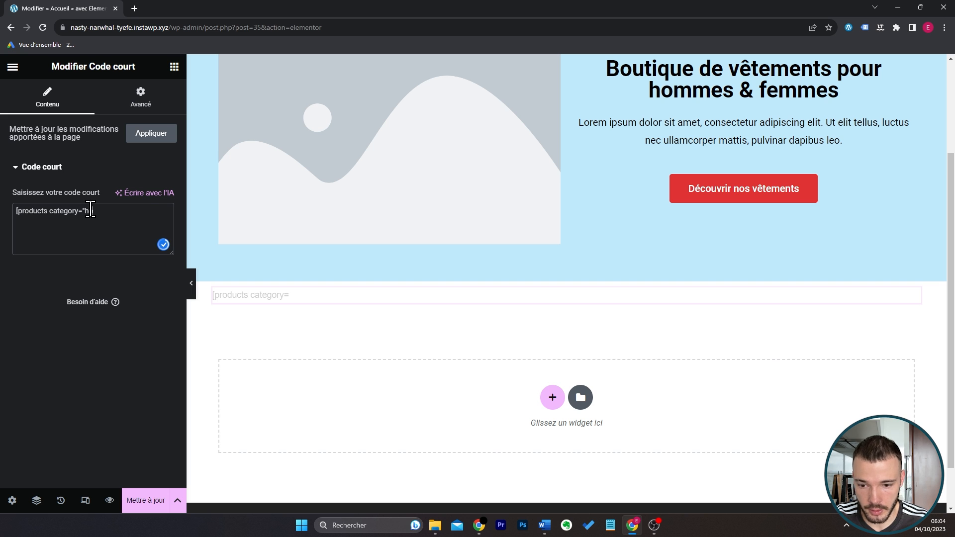
text(omme")
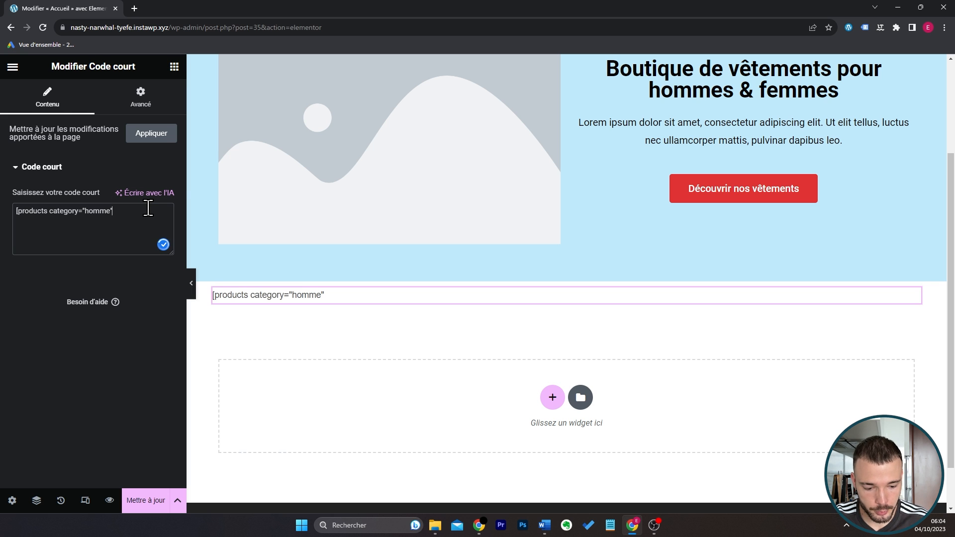
text(])
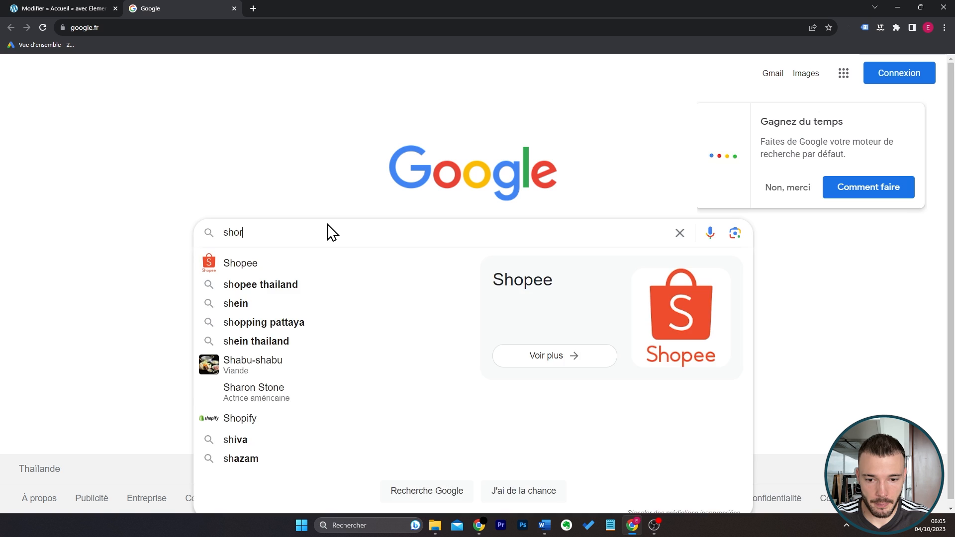
Search Google for "shortcode woocommerce", open WooCommerce's shortcode documentation and find the limit attribute under Products.
text(tc)
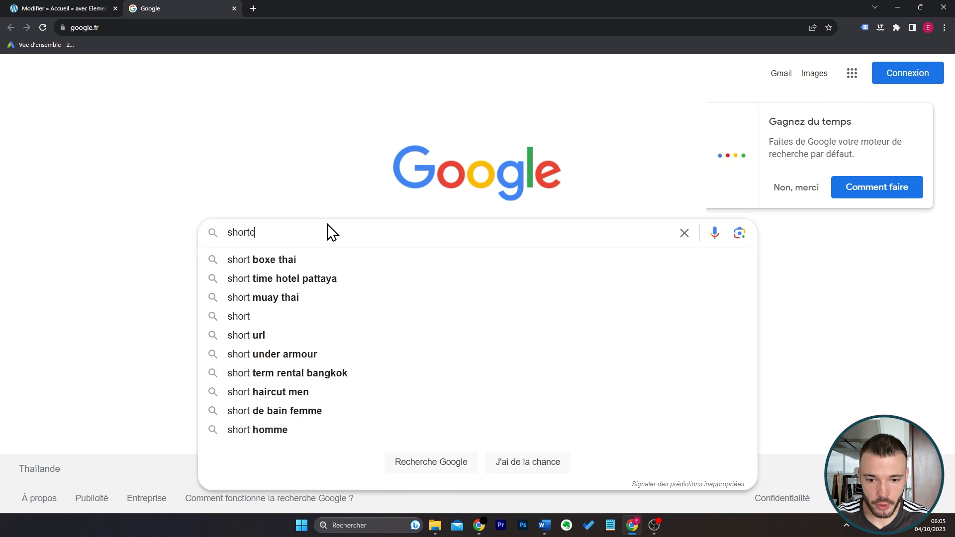
text(ode woocommerce)
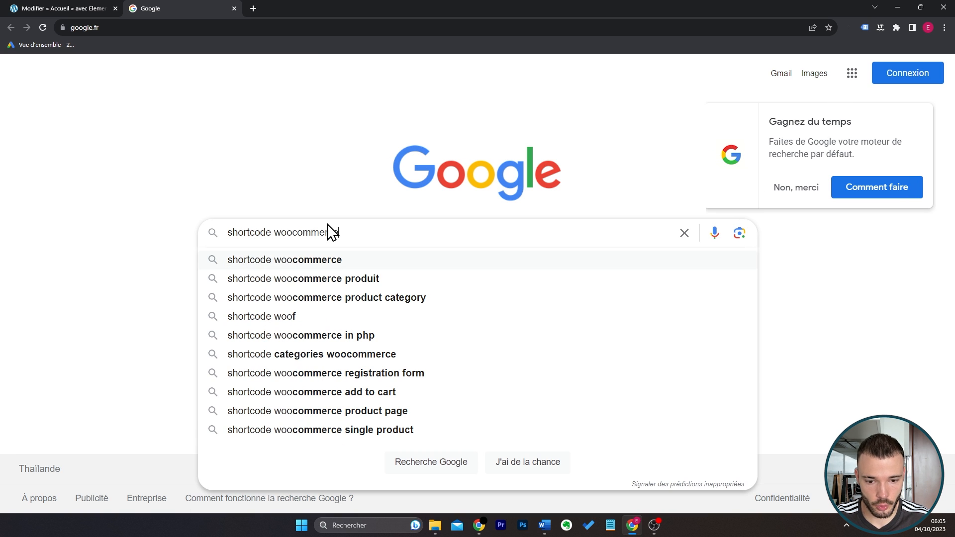
key(Return)
click(260, 213)
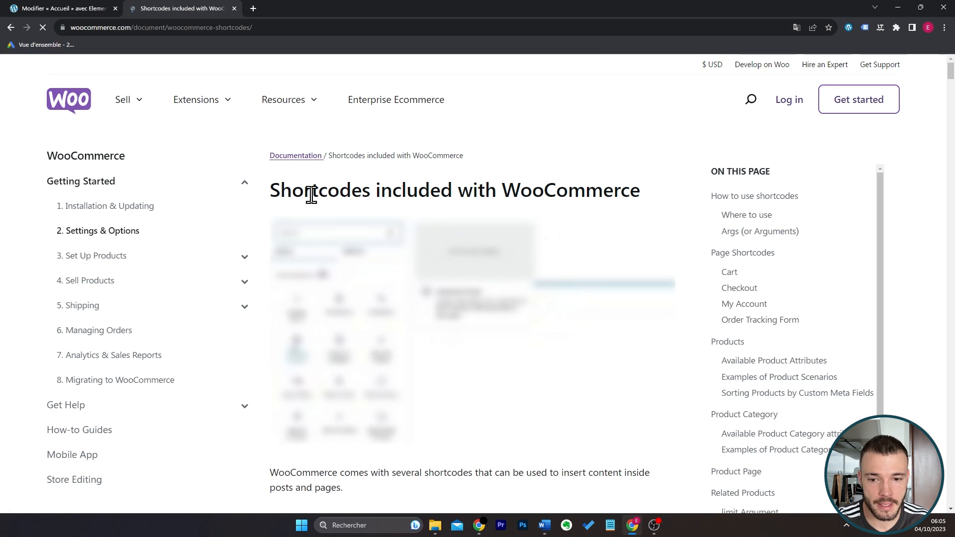
scroll(594, 277, down, 19)
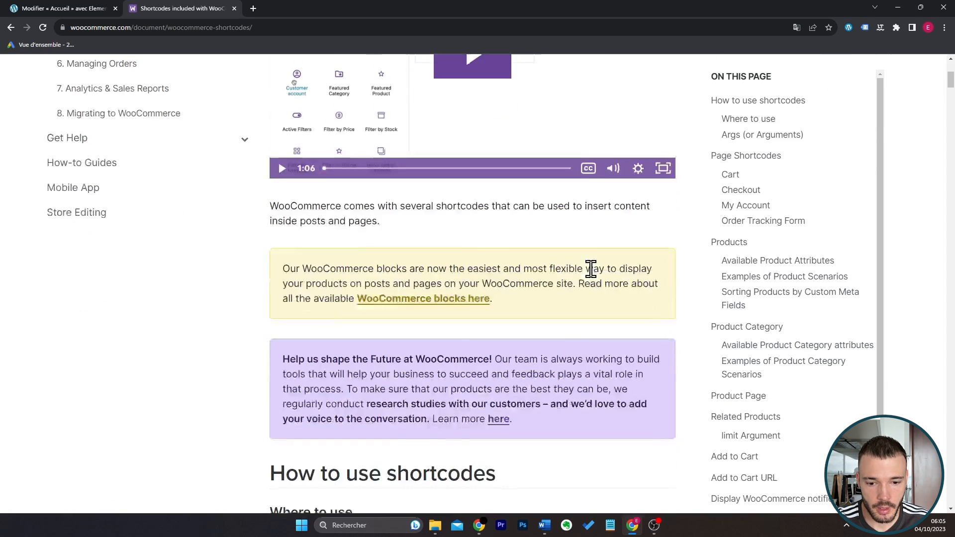
scroll(247, 274, down, 5)
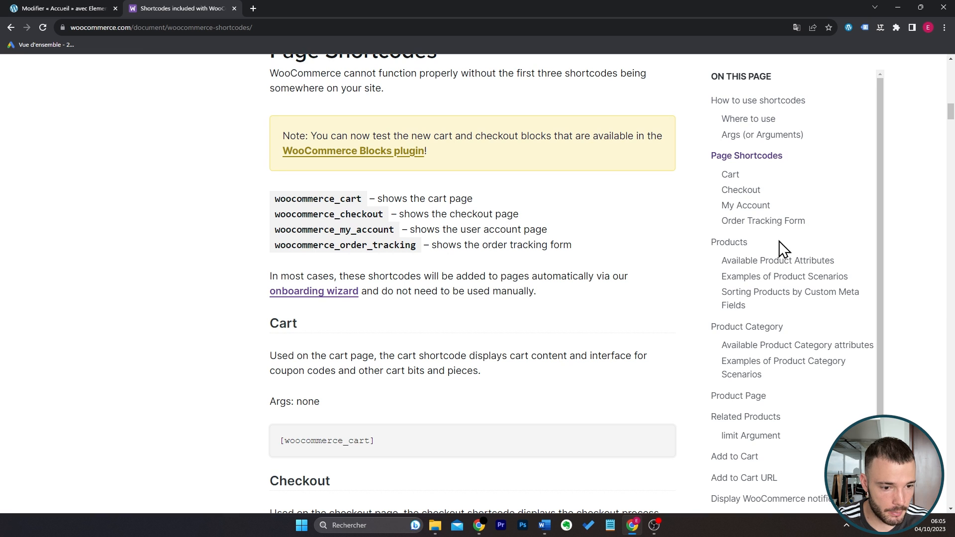
click(729, 244)
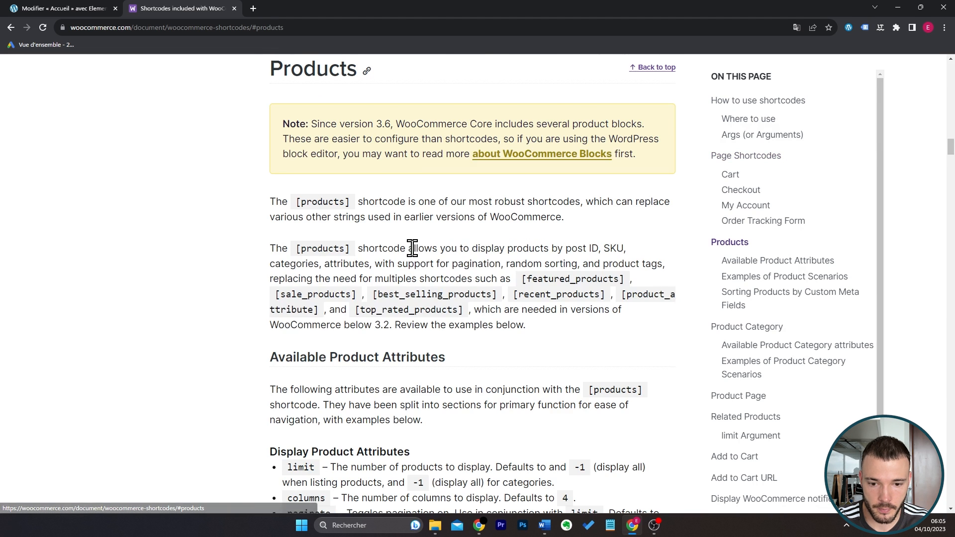
scroll(348, 258, down, 4)
drag(286, 269, 315, 273)
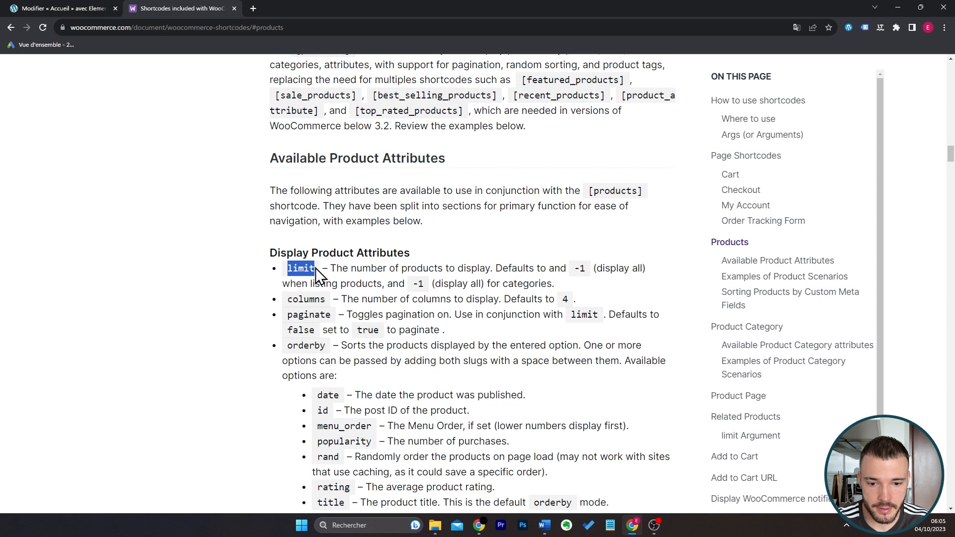
Switch back to the Elementor editor, add limit="4" after the shortcode's category, and review the other product attributes in the WooCommerce documentation.
click(49, 8)
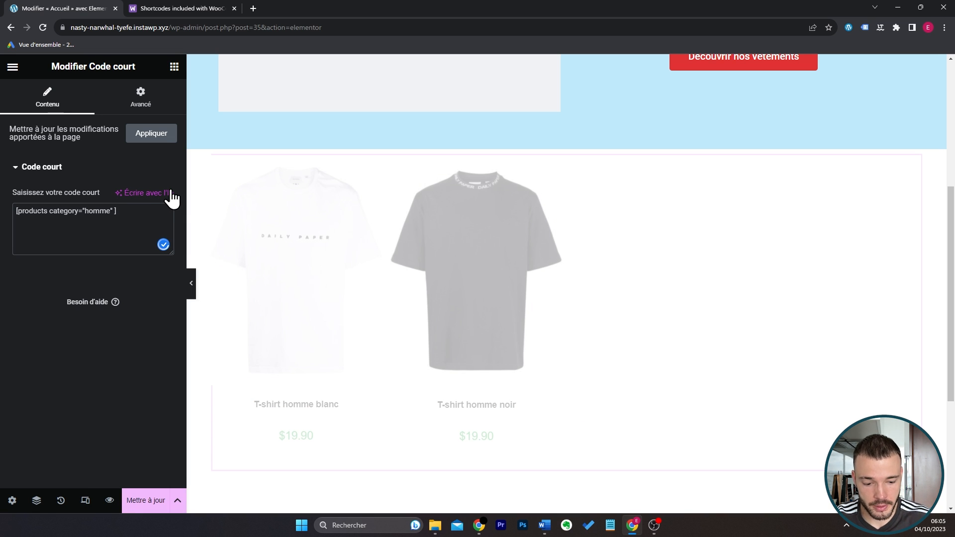
text(limit=)
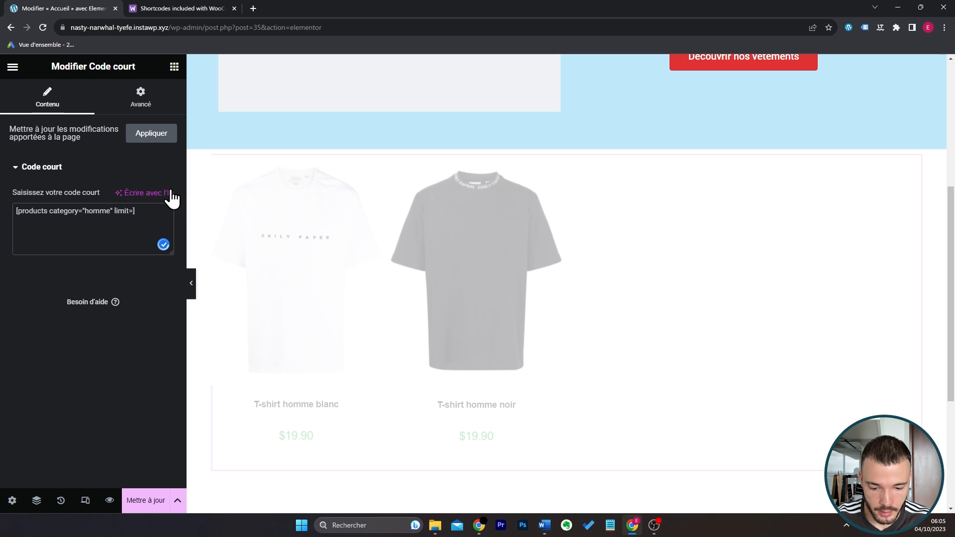
text(4)
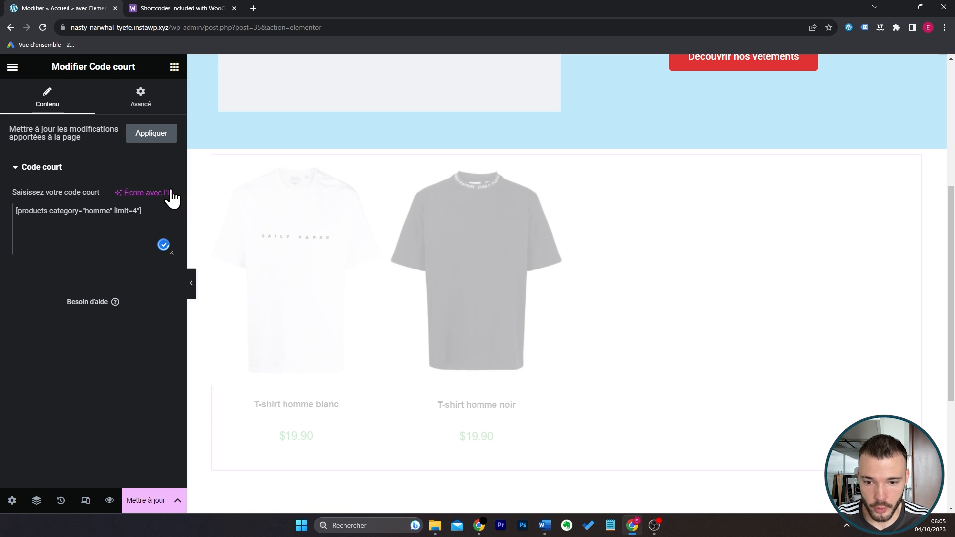
text(")
key(Left)
key(Left)
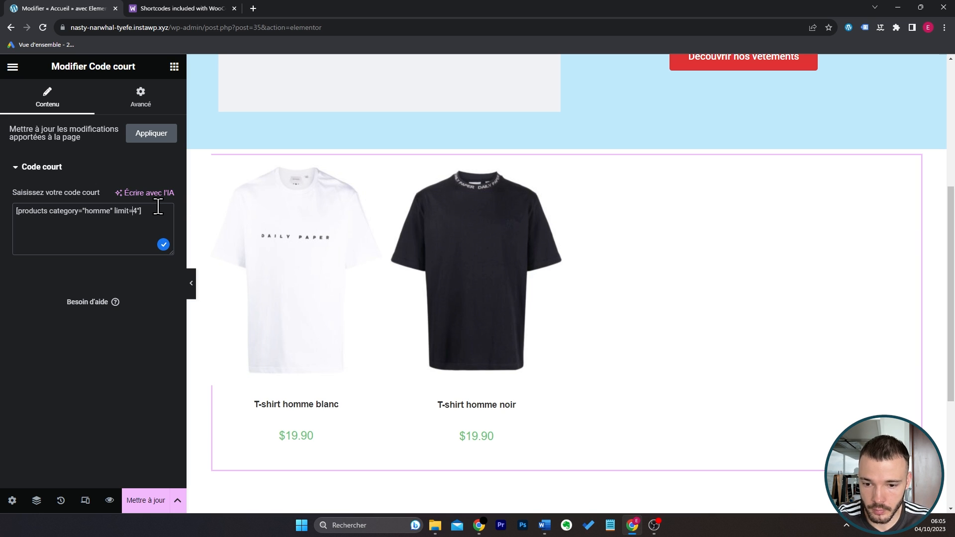
text(")
key(ctrl+Tab)
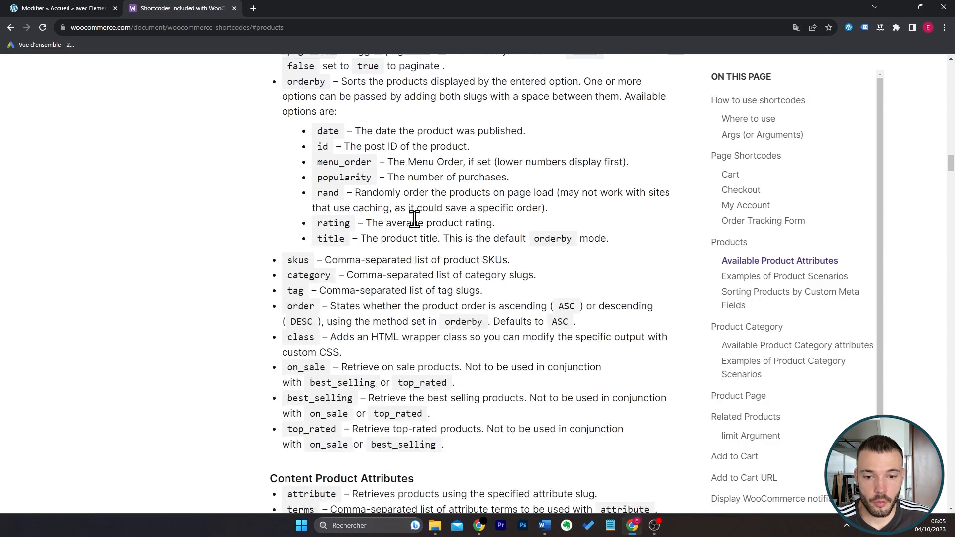
scroll(417, 228, up, 2)
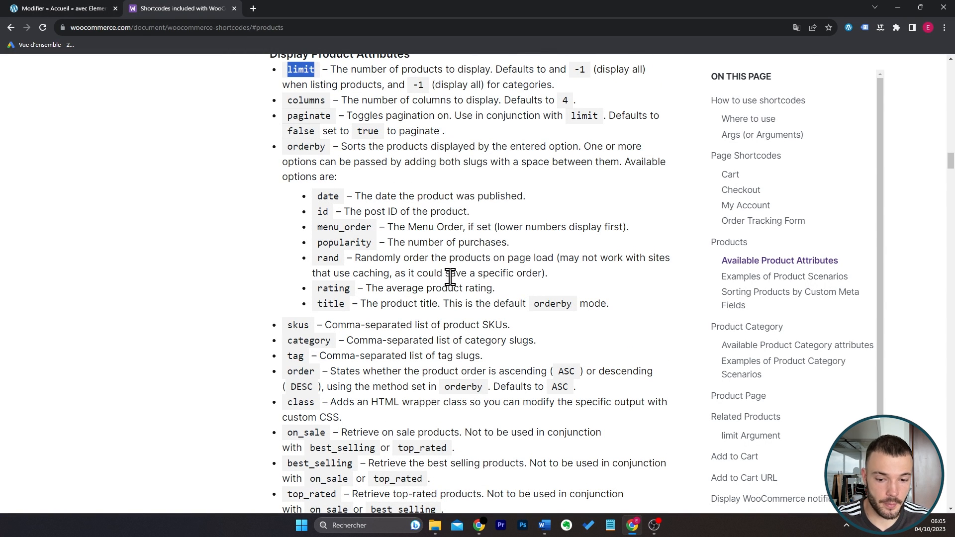
scroll(450, 274, down, 1)
scroll(450, 277, up, 2)
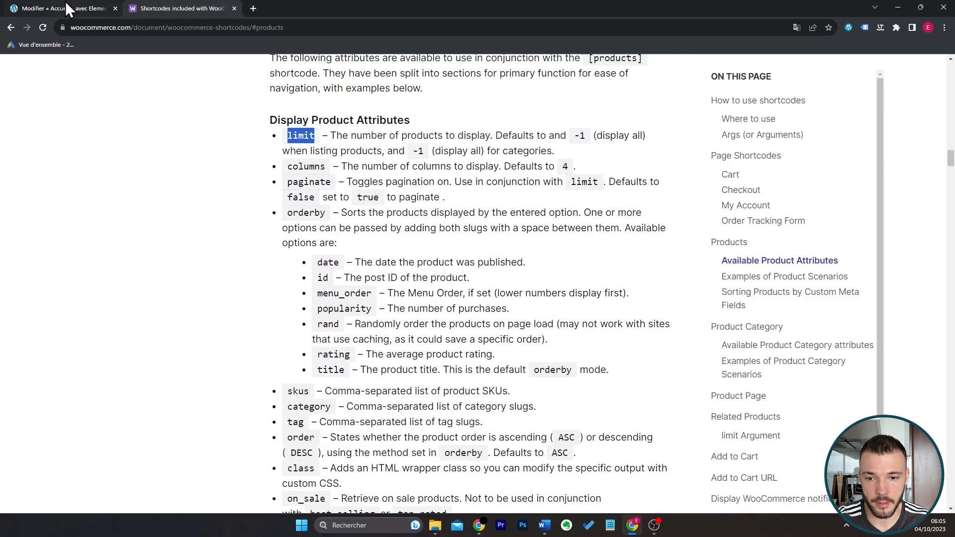
Return to the Elementor page and add a centred title reading "Meilleures ventes" above the products.
click(64, 8)
drag(85, 343, 585, 189)
click(124, 199)
key(ctrl+a)
key(BackSpace)
text(Me)
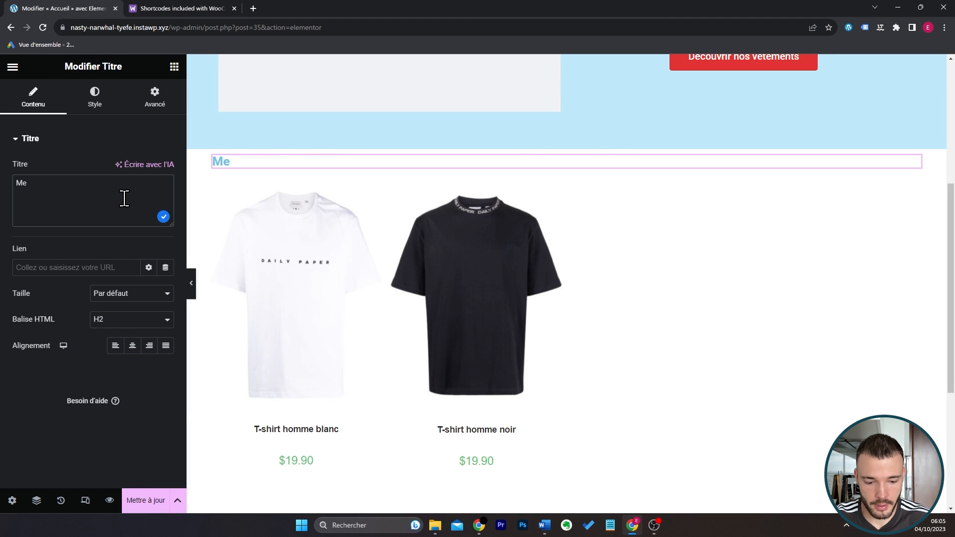
text(illeures ventes)
click(132, 345)
Set the "Meilleures ventes" title's text colour to black and increase its font size.
click(94, 96)
click(165, 168)
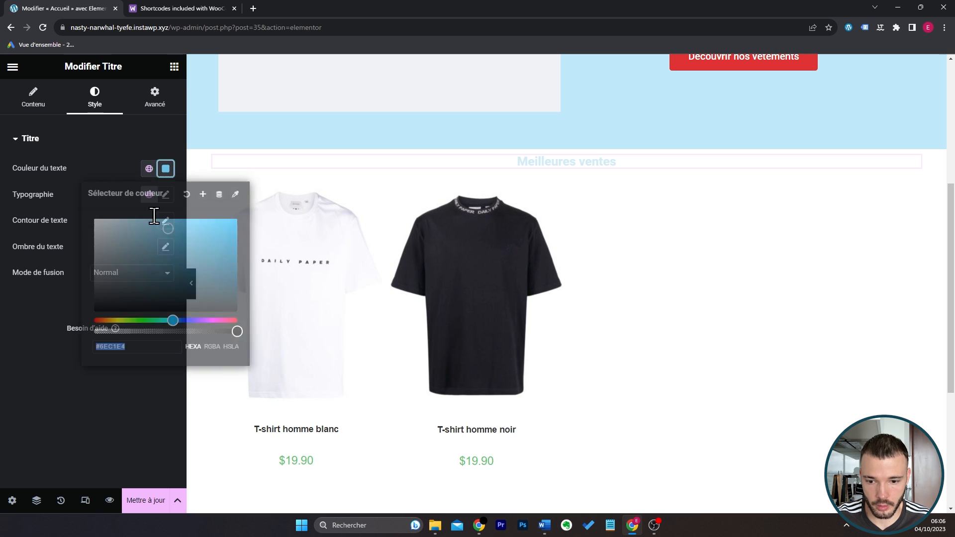
drag(133, 274, 37, 385)
click(37, 385)
click(165, 195)
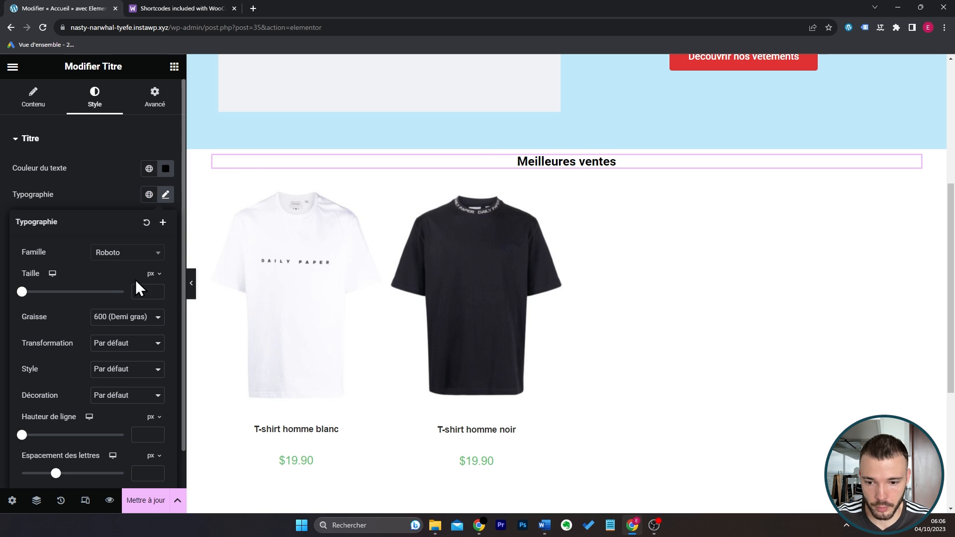
Unlink the "Meilleures ventes" title's margins and set the top one to 100 px.
click(151, 94)
click(165, 182)
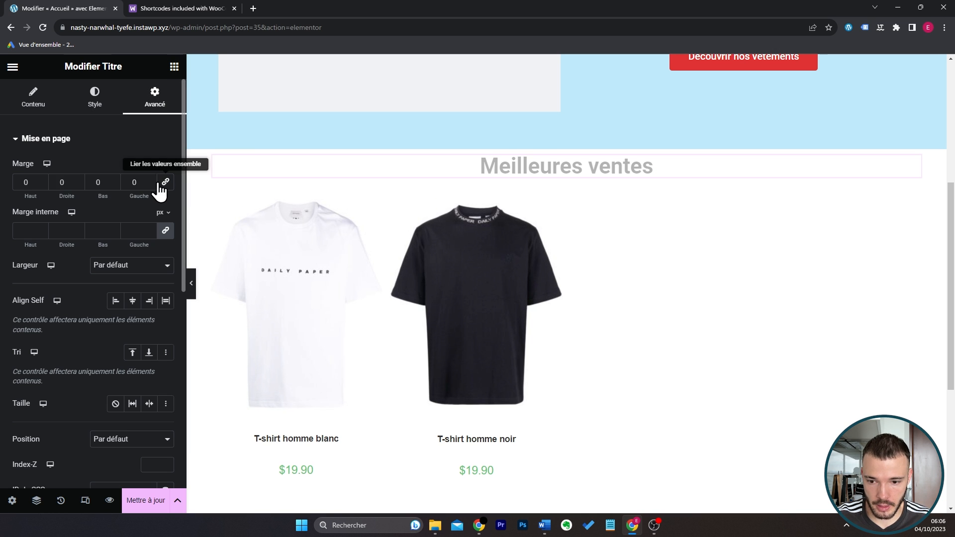
click(25, 183)
text(100)
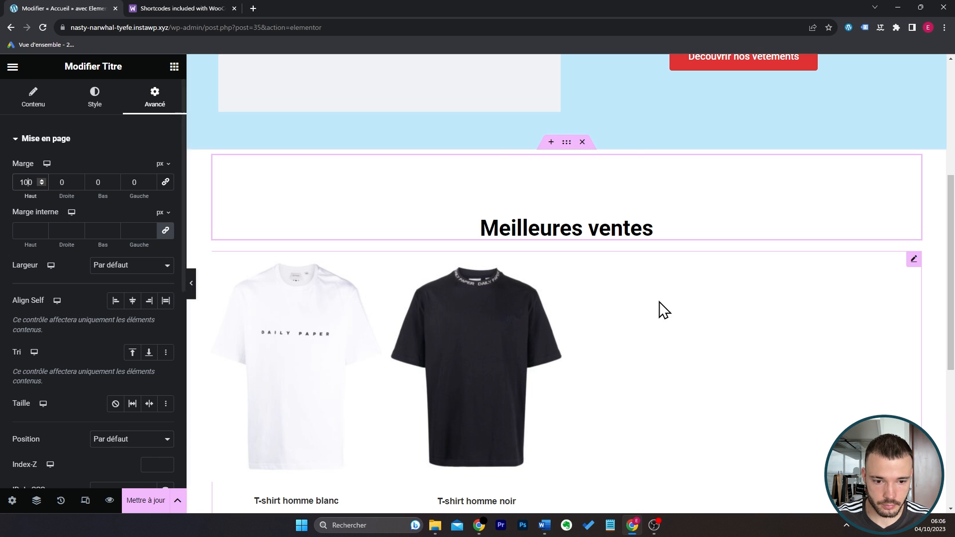
Search the widgets for "étoi", place a Notation par étoiles widget below the "Meilleures ventes" title and centre it.
click(174, 66)
click(146, 114)
text(étoi)
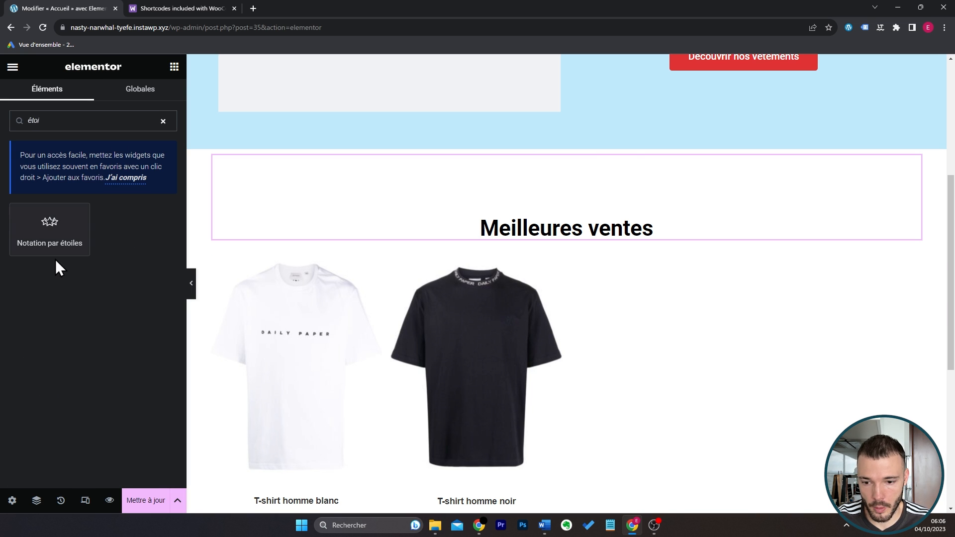
drag(49, 234, 625, 242)
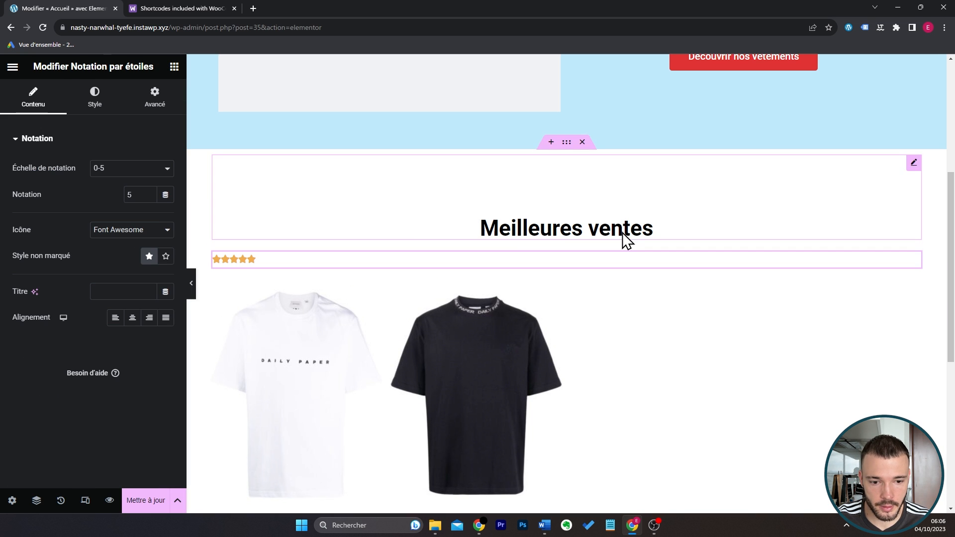
click(133, 318)
Enlarge the rating stars, set only their top margin to -12 px, and preview the section.
click(94, 97)
drag(17, 182, 35, 182)
click(158, 107)
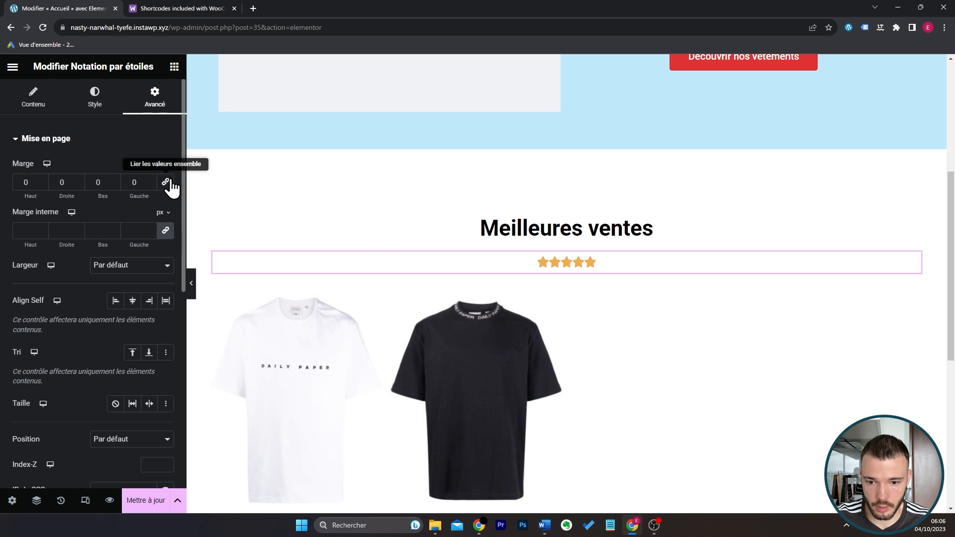
click(42, 184)
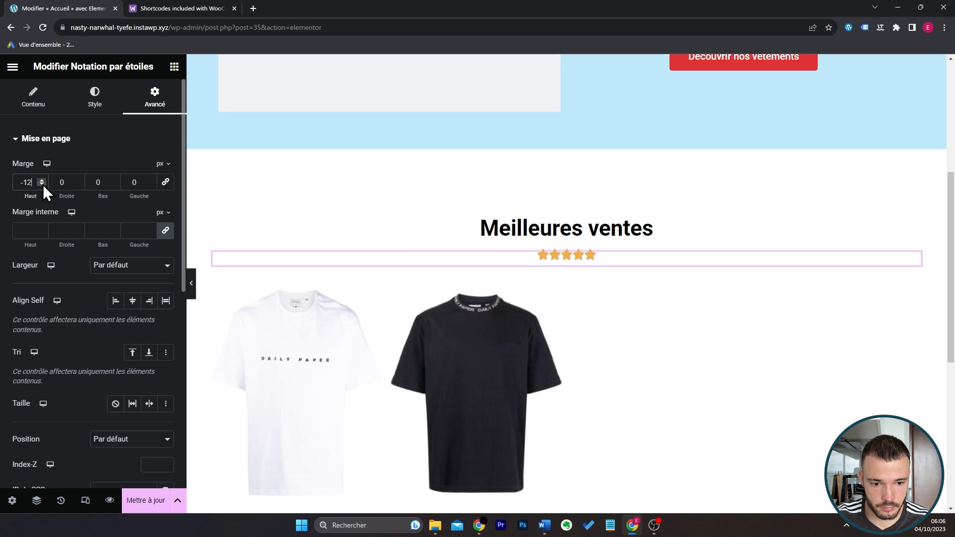
click(191, 284)
scroll(789, 284, down, 2)
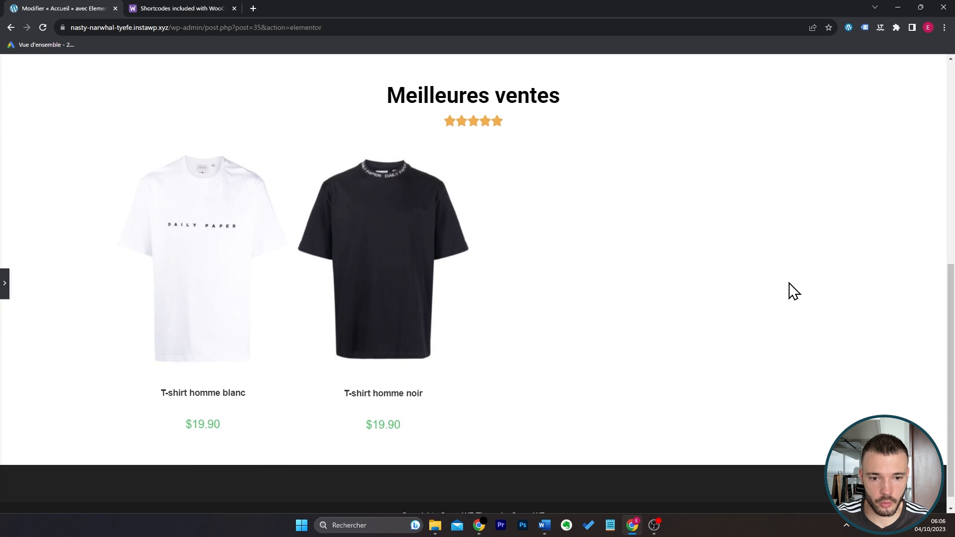
Review the "Meilleures ventes" section, update the Accueil page and exit the Elementor editor.
scroll(789, 284, up, 1)
scroll(779, 286, down, 1)
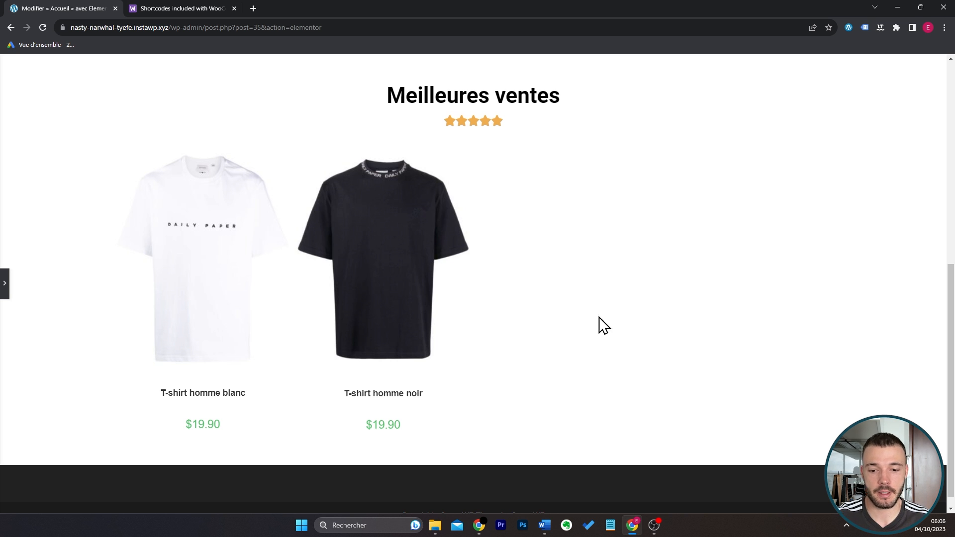
scroll(576, 333, up, 3)
click(5, 294)
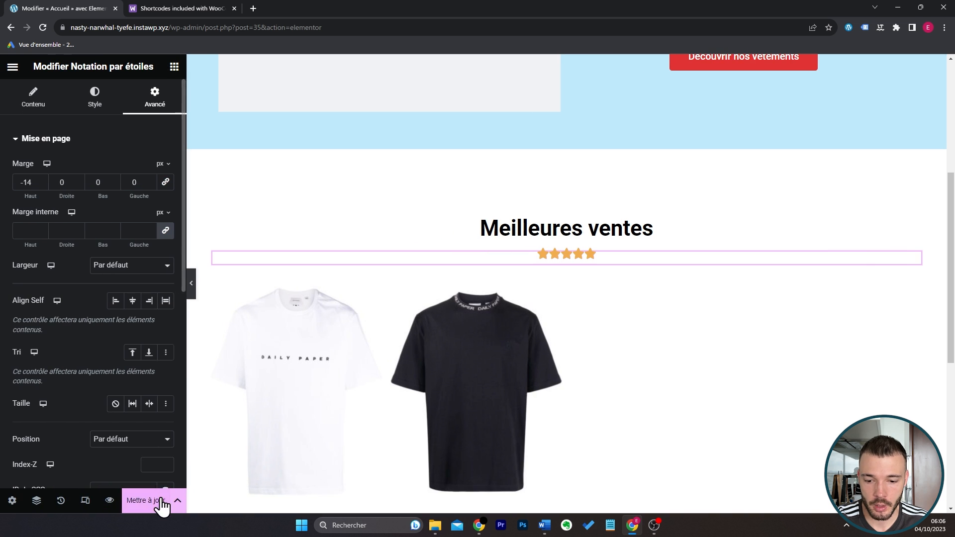
click(146, 501)
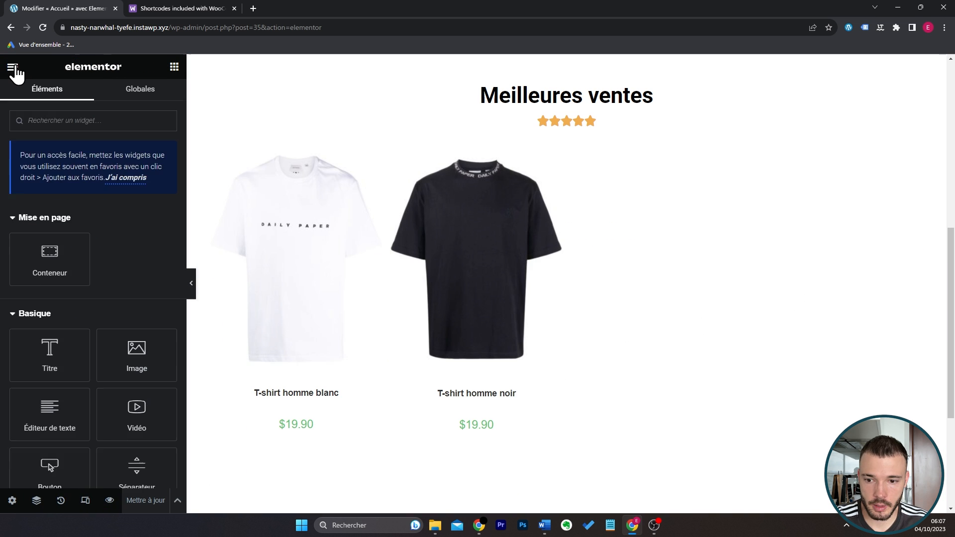
click(12, 68)
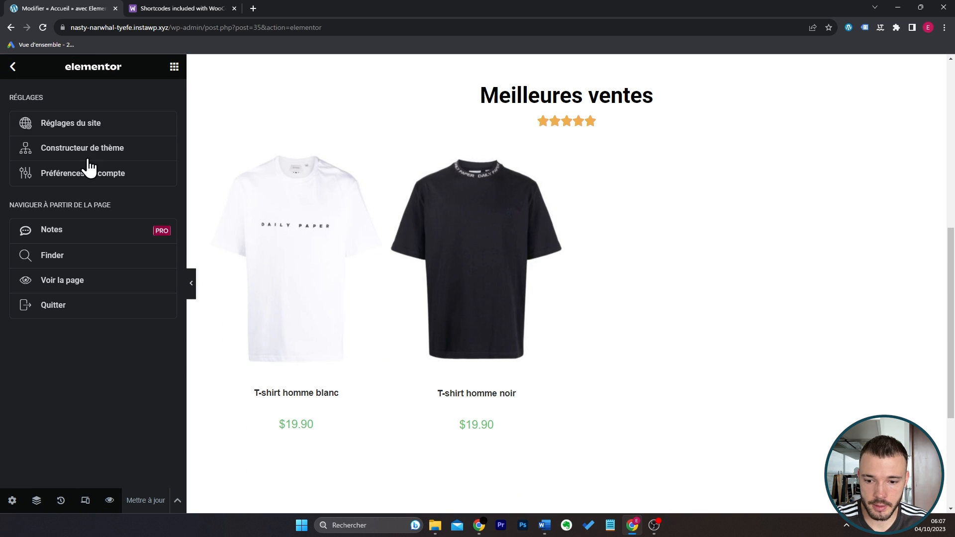
click(104, 309)
click(567, 338)
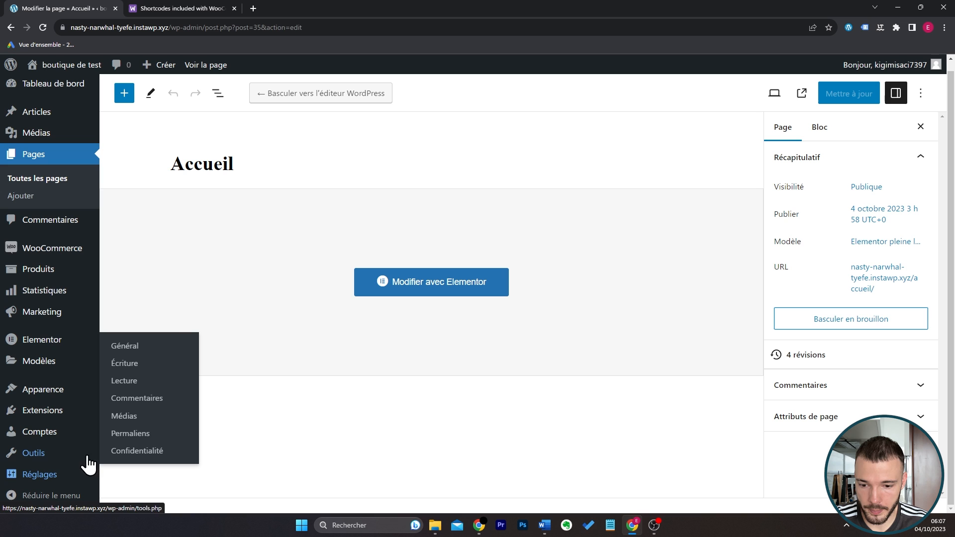
In the reading settings, make the static page Accueil the site's homepage and save the changes.
click(130, 383)
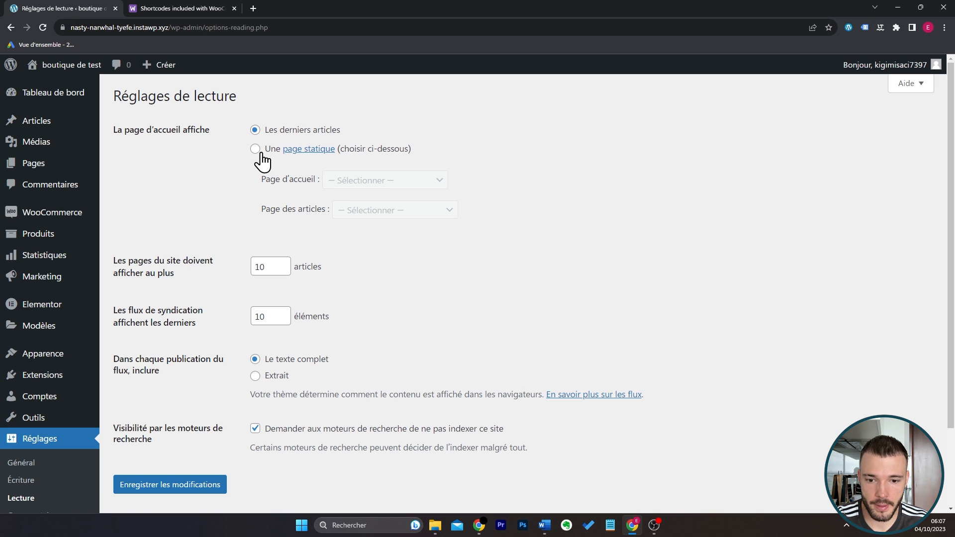
click(256, 149)
click(367, 180)
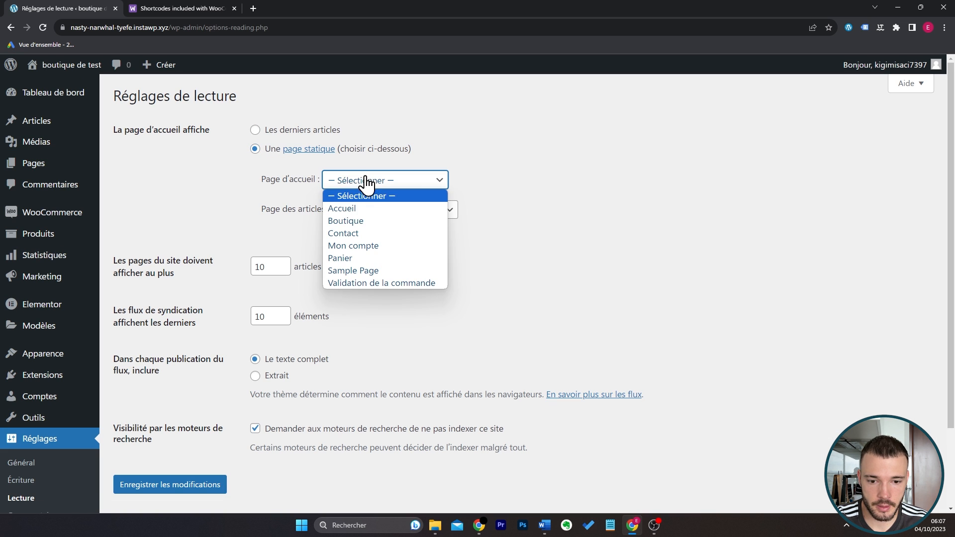
click(367, 208)
scroll(313, 380, down, 2)
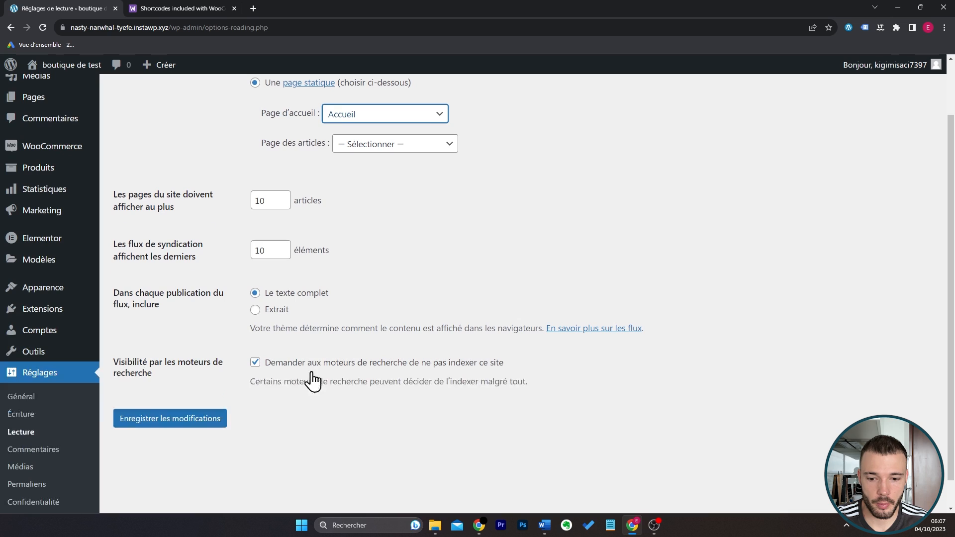
click(216, 424)
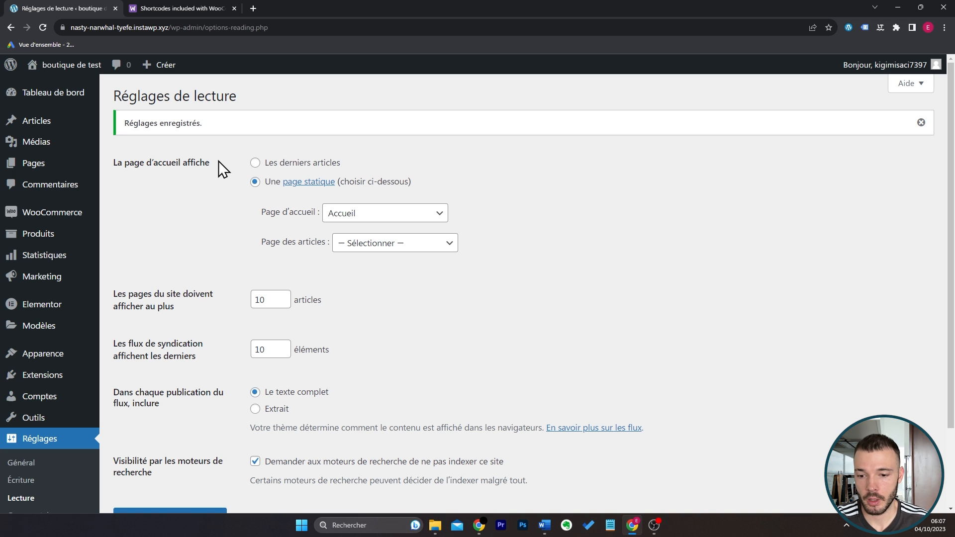
Create the shop's first promo code and name it BIENVENUE.
mouse_move(85, 277)
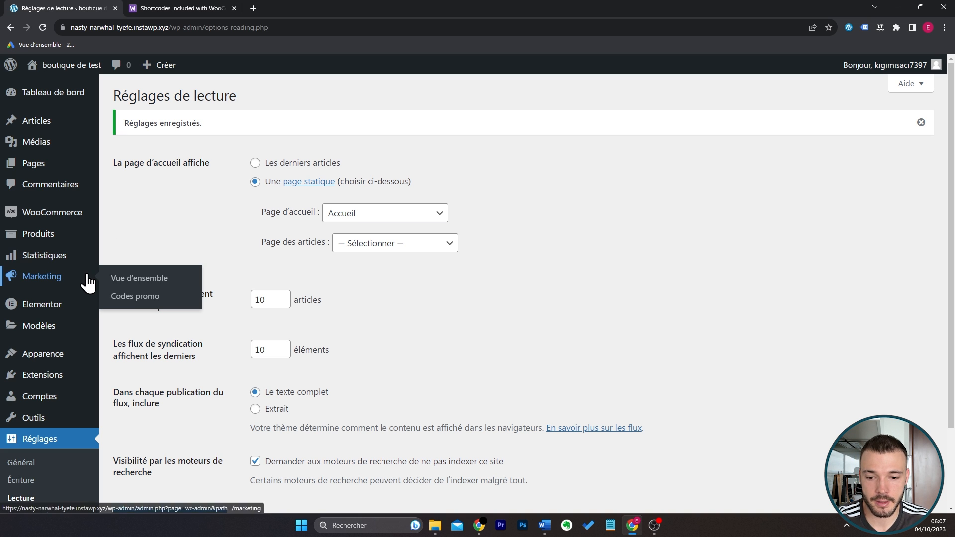
click(142, 297)
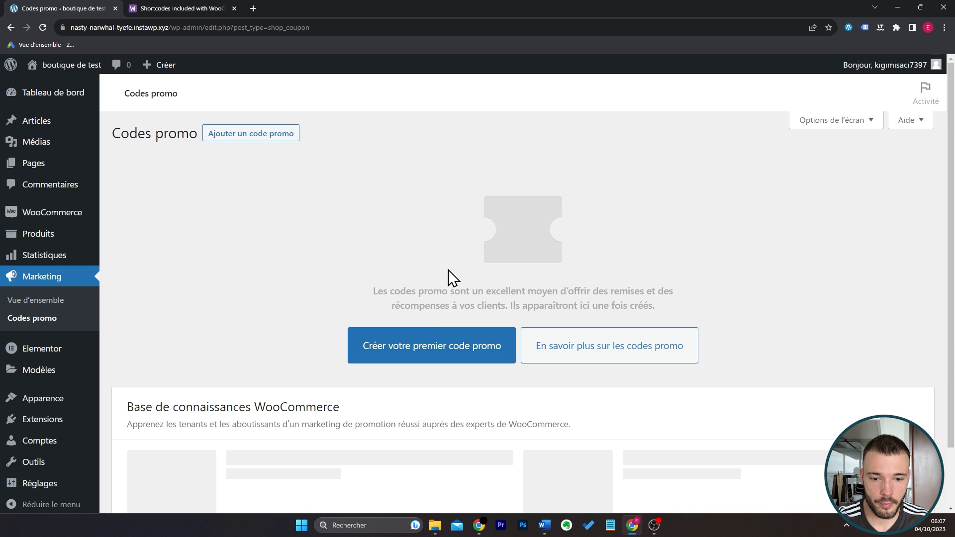
click(425, 343)
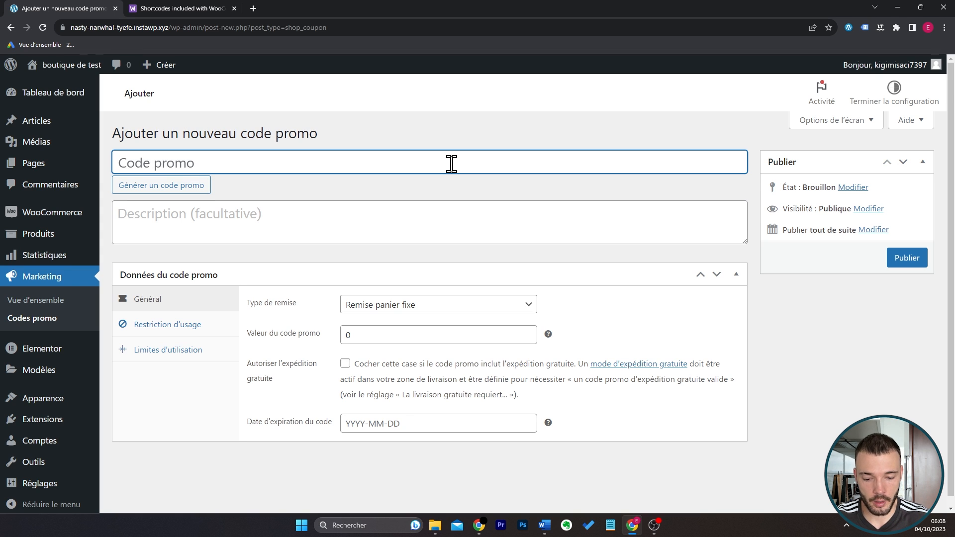
text(BIEN)
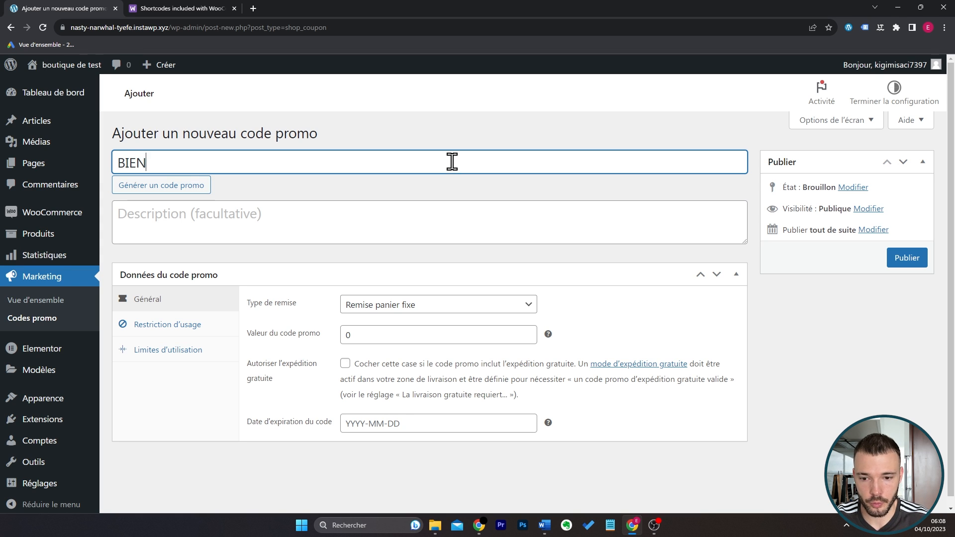
text(VENUE)
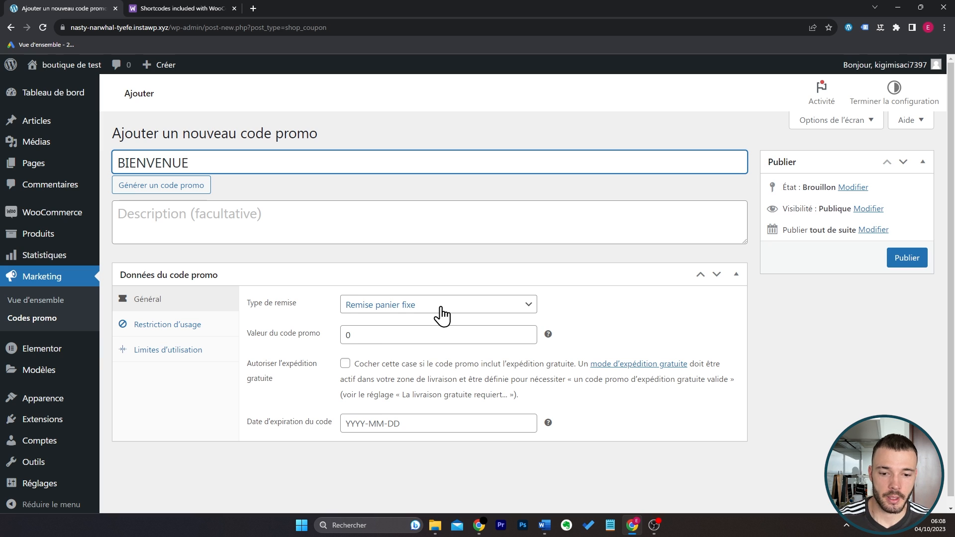
Make the BIENVENUE promo code a "Remise en pourcentage" with a value of 10.
click(442, 314)
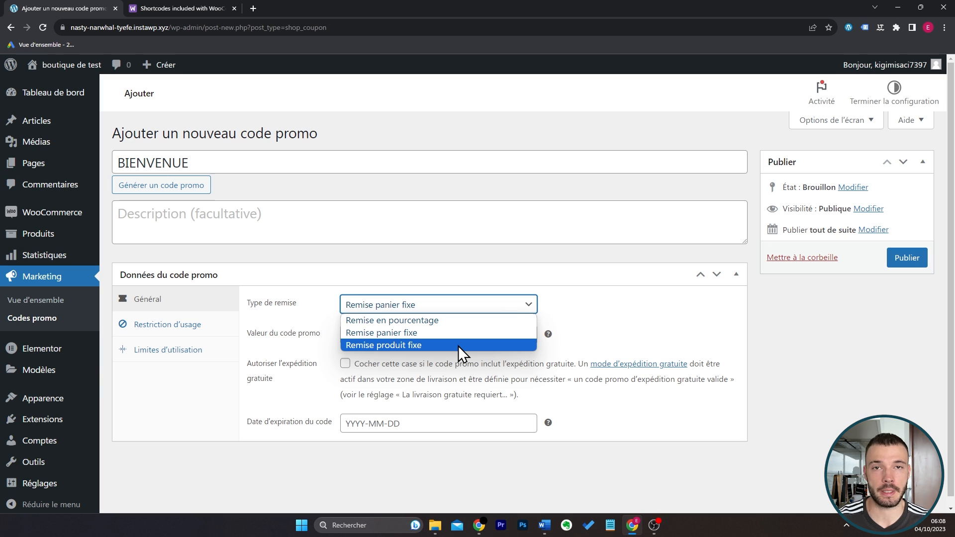
click(464, 320)
double_click(510, 329)
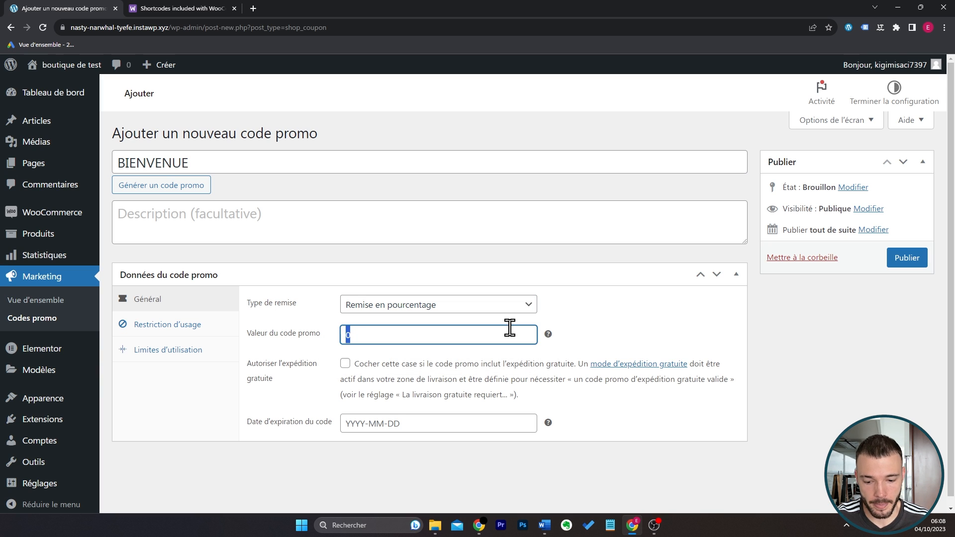
text(10)
click(600, 325)
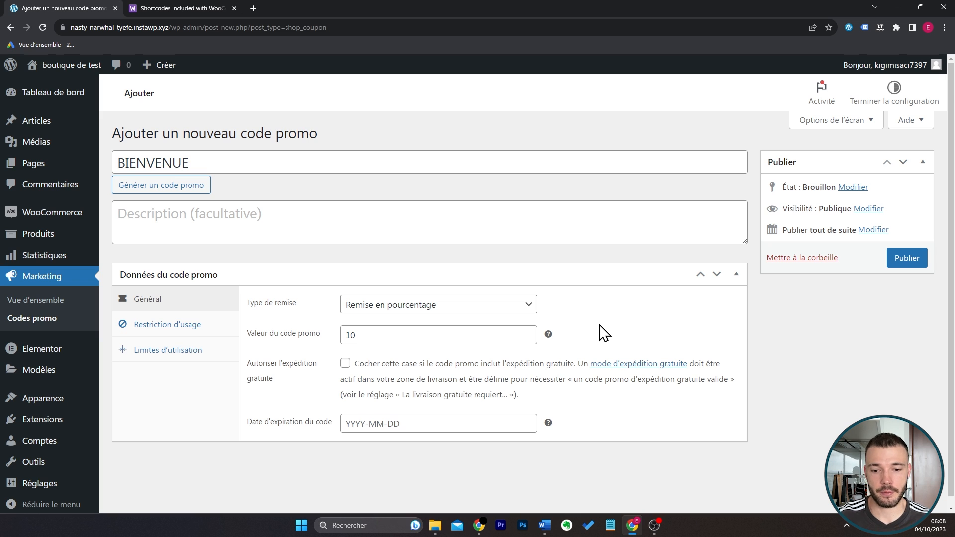
Examine the promo code's expiry date, usage restriction and usage limit options.
click(479, 423)
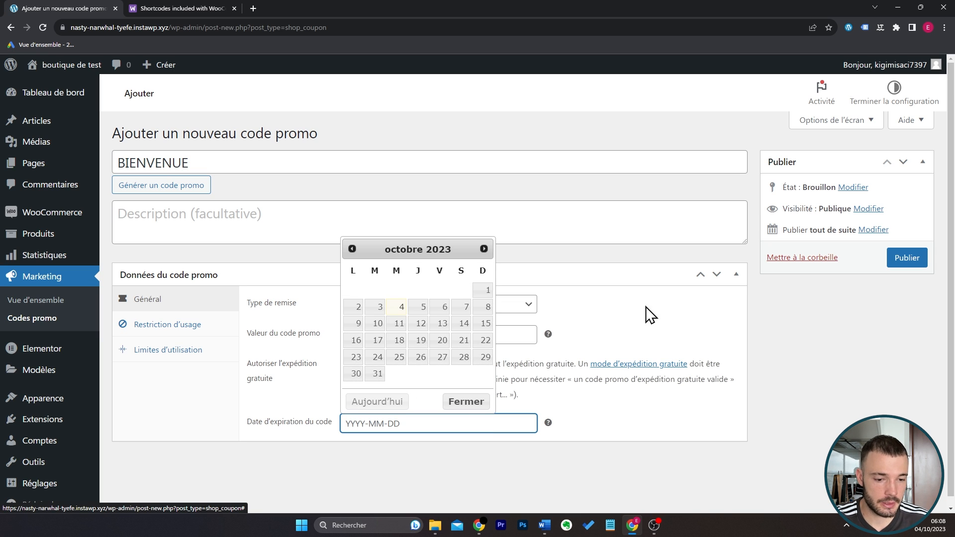
click(665, 322)
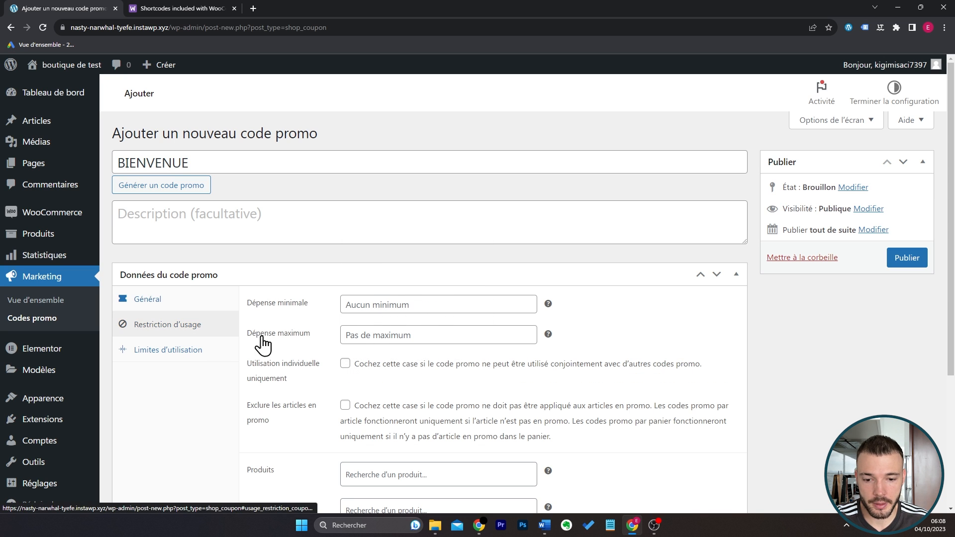
scroll(277, 343, down, 3)
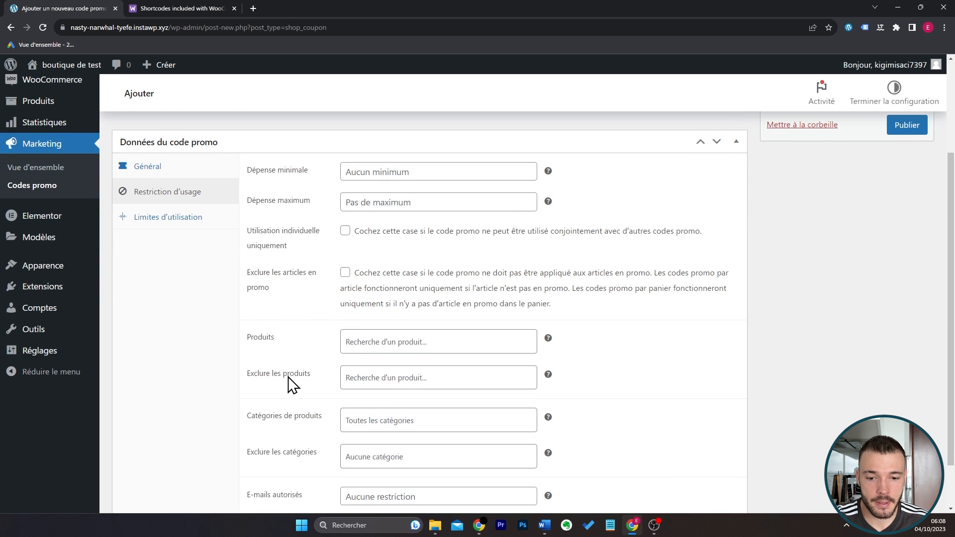
scroll(316, 377, down, 1)
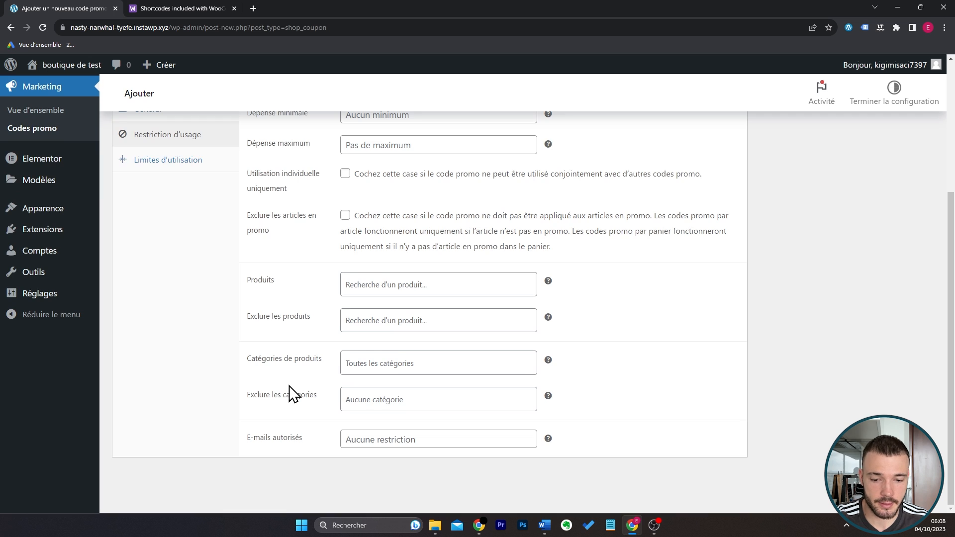
scroll(294, 392, up, 2)
click(210, 226)
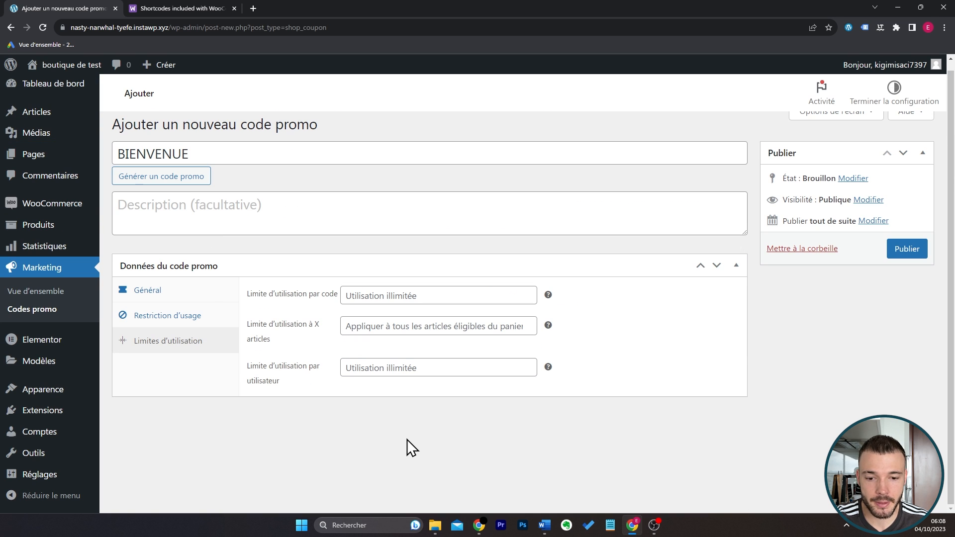
click(416, 294)
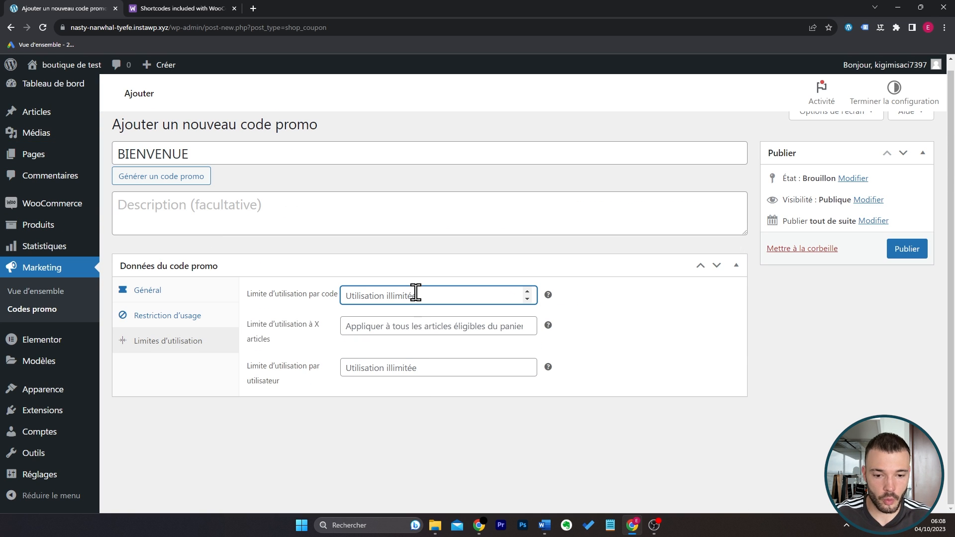
text(10)
click(435, 411)
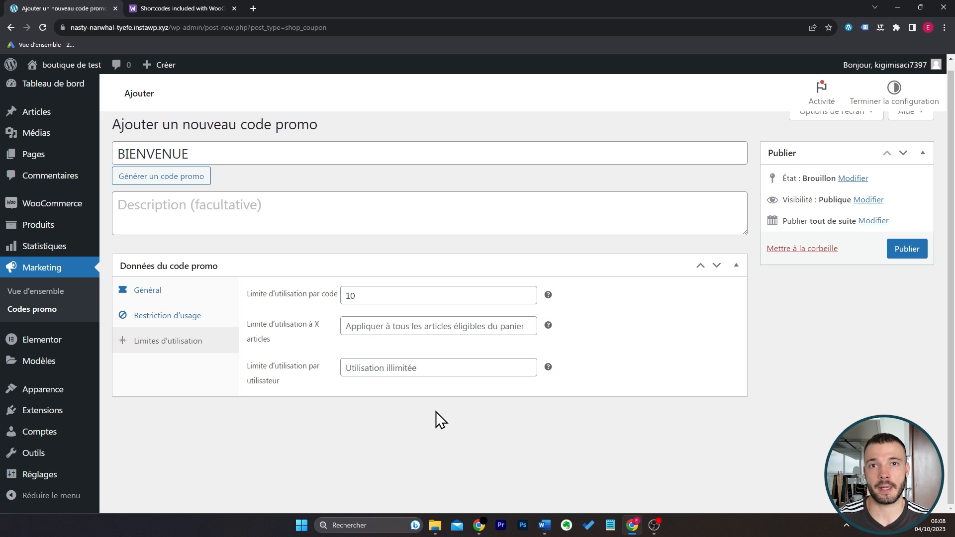
click(425, 299)
key(BackSpace)
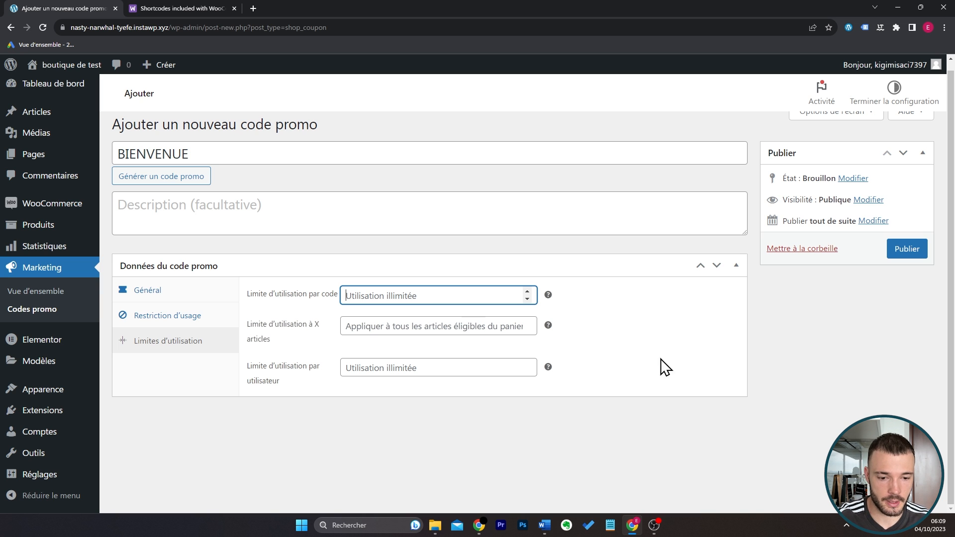
Publish the BIENVENUE promo code.
click(664, 365)
click(903, 246)
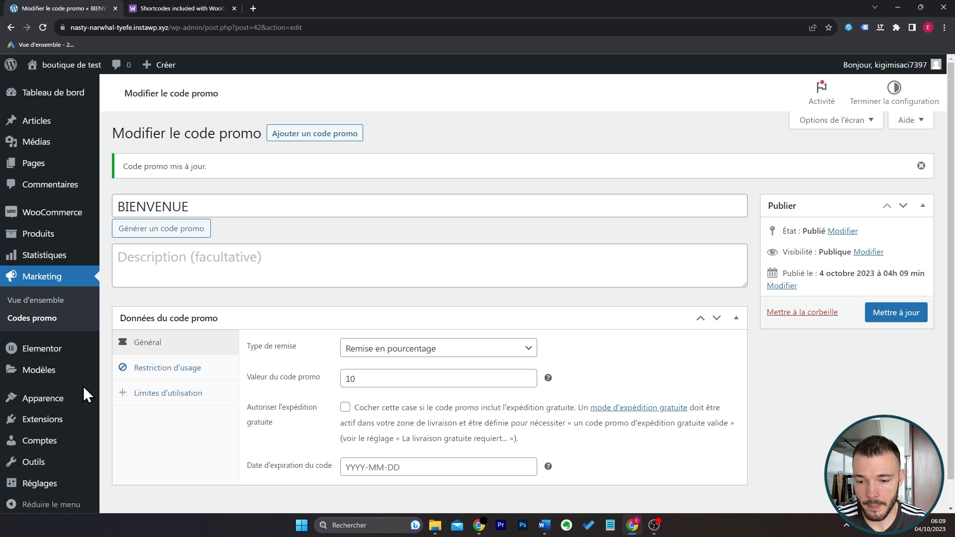
Open the theme's widget areas and delete the Recherche block from the "Colonne latérale WooCommerce" area.
click(121, 398)
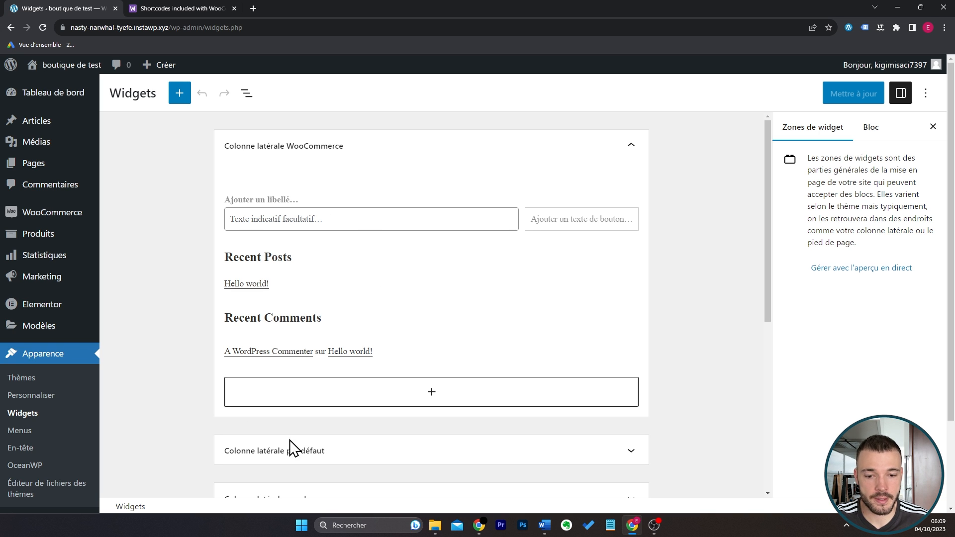
click(407, 222)
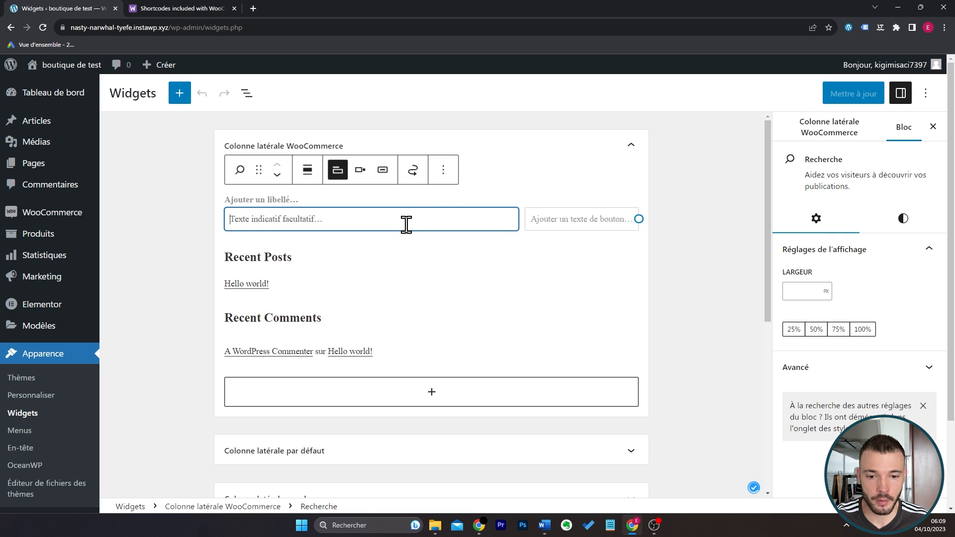
click(450, 177)
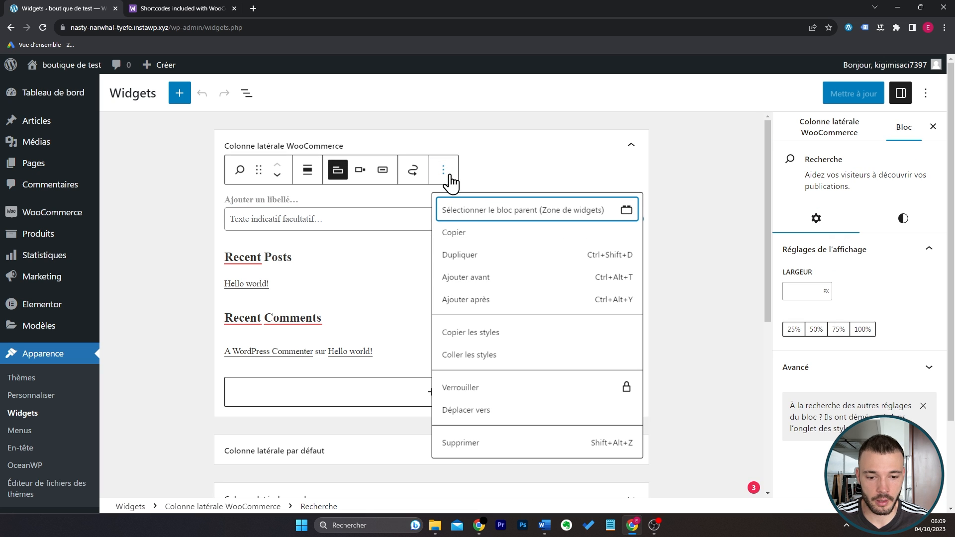
click(494, 444)
Delete the Recent Posts and Recent Comments groups from the "Colonne latérale WooCommerce" area.
click(367, 203)
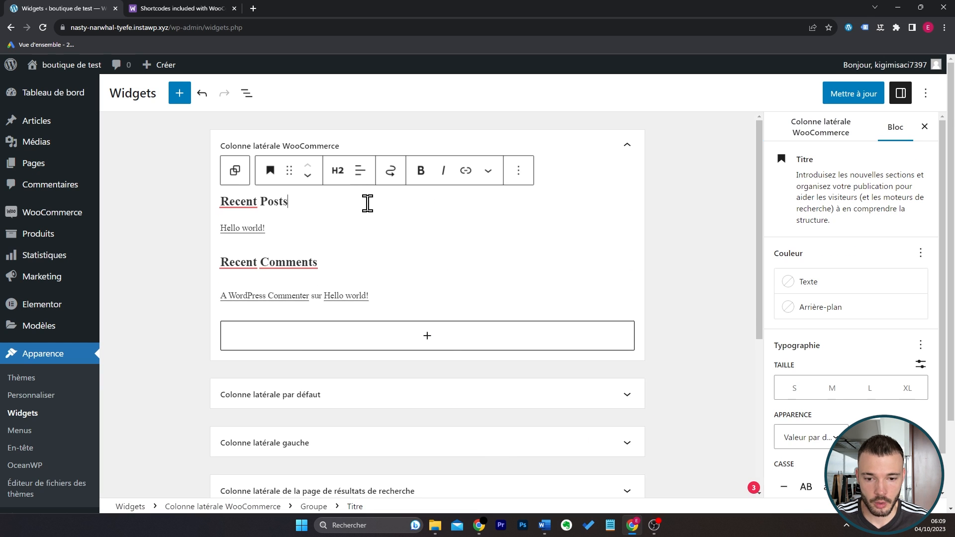
click(518, 181)
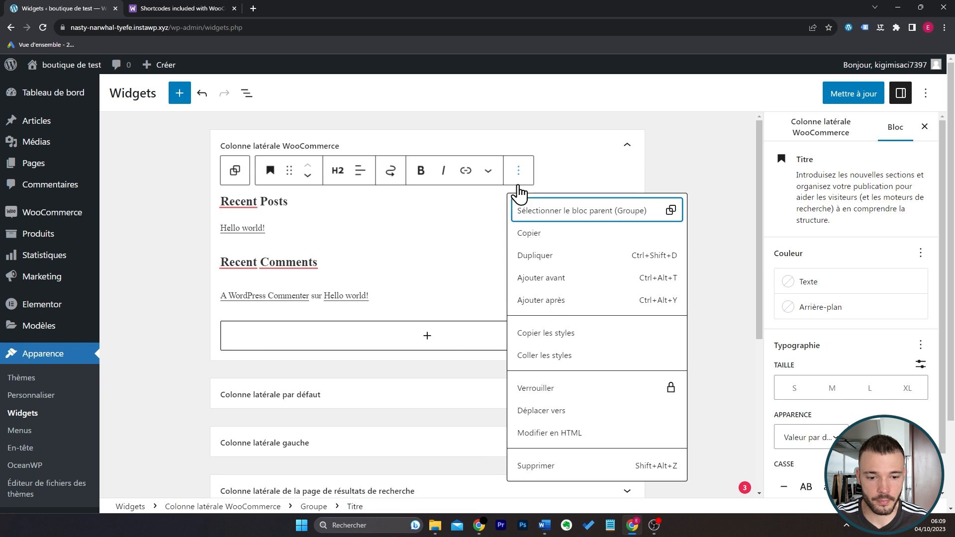
click(619, 214)
click(339, 174)
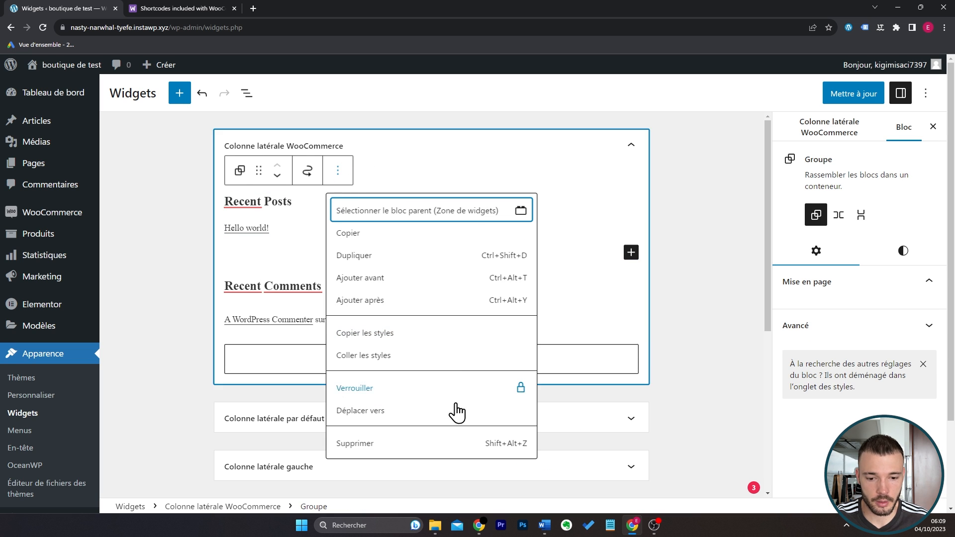
click(442, 457)
click(518, 175)
click(531, 209)
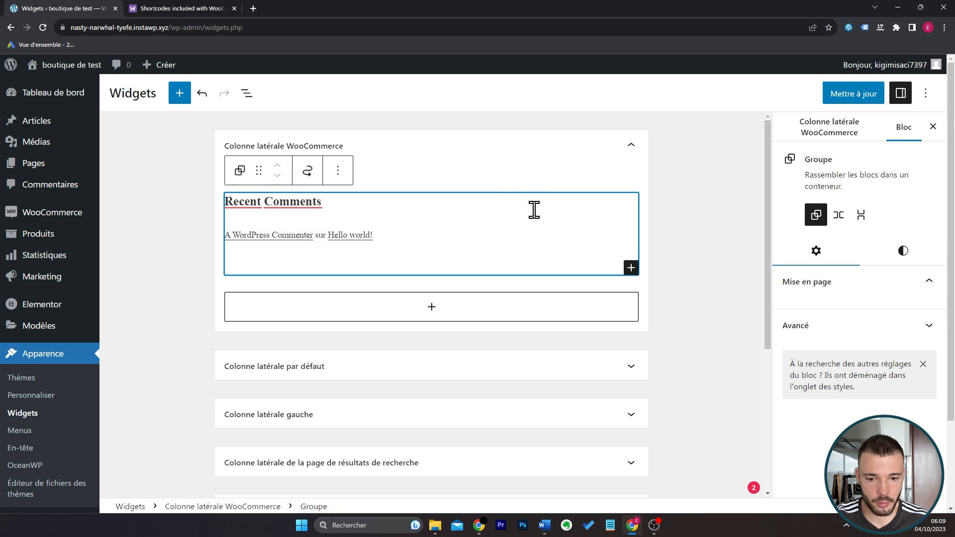
key(Delete)
Search the blocks for "filtr", add a "Filtrer par attribut" block using the Couleur attribute to the WooCommerce sidebar, and save the widgets.
click(512, 192)
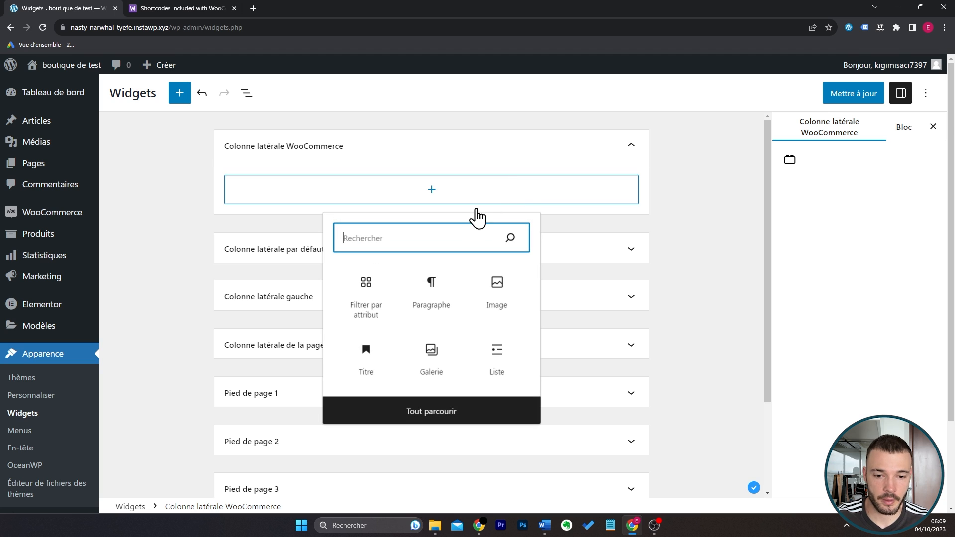
text(filtr)
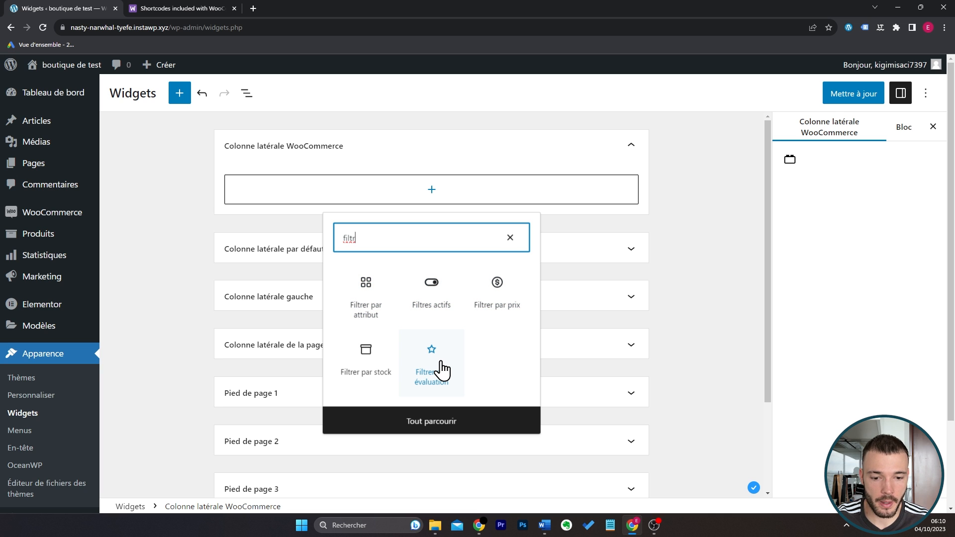
click(376, 314)
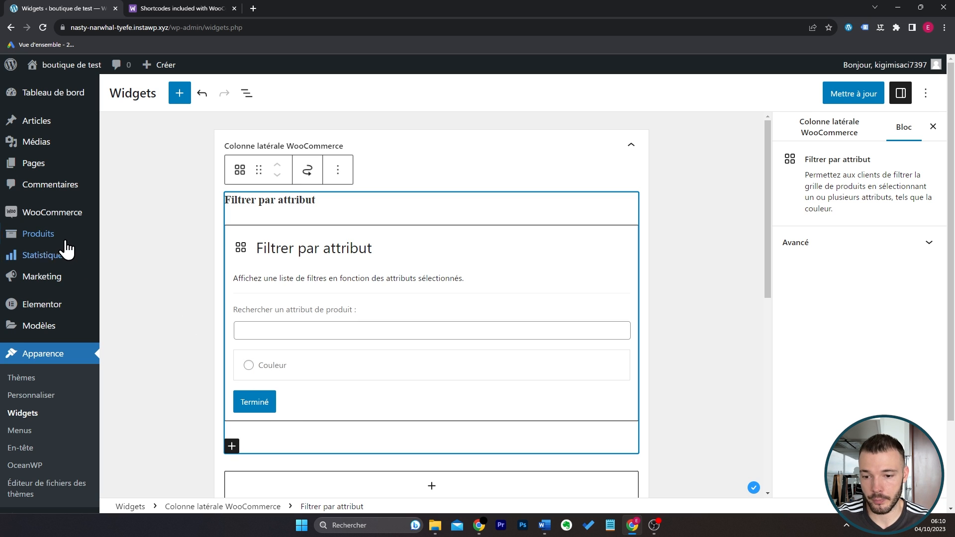
mouse_move(70, 237)
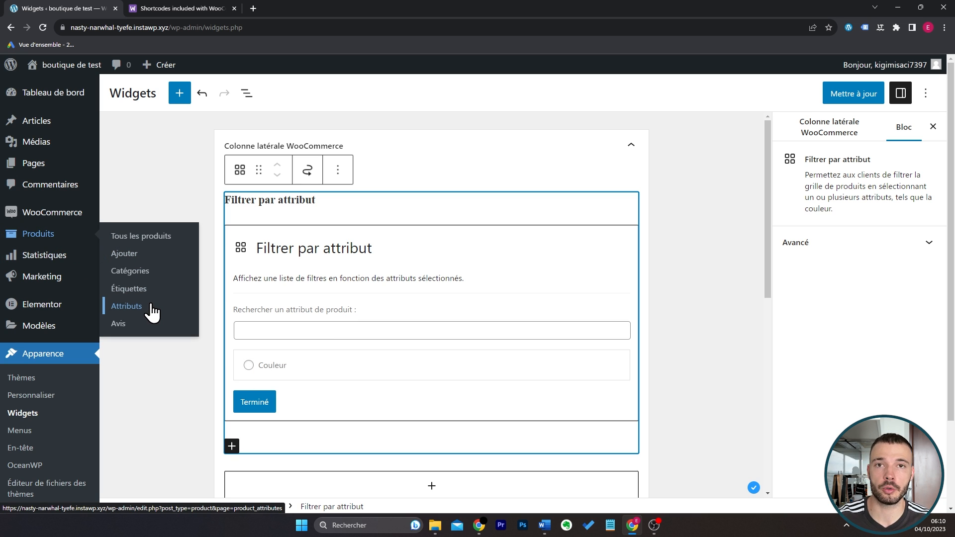
click(252, 376)
click(253, 404)
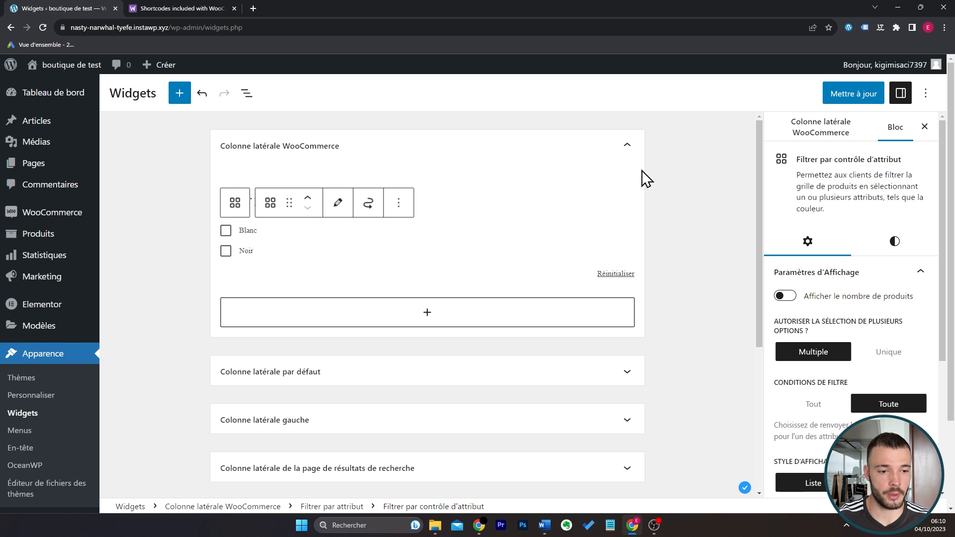
click(857, 96)
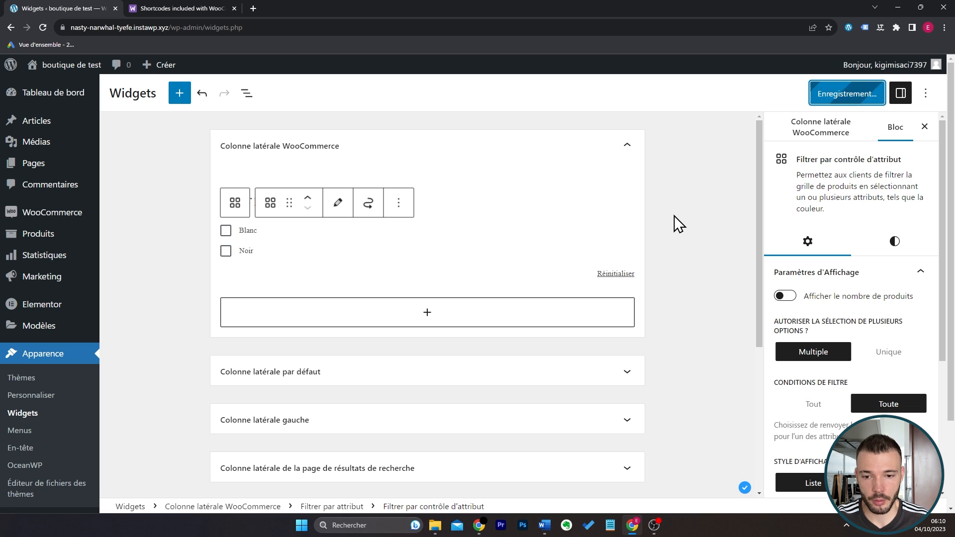
Open the theme customizer.
click(41, 396)
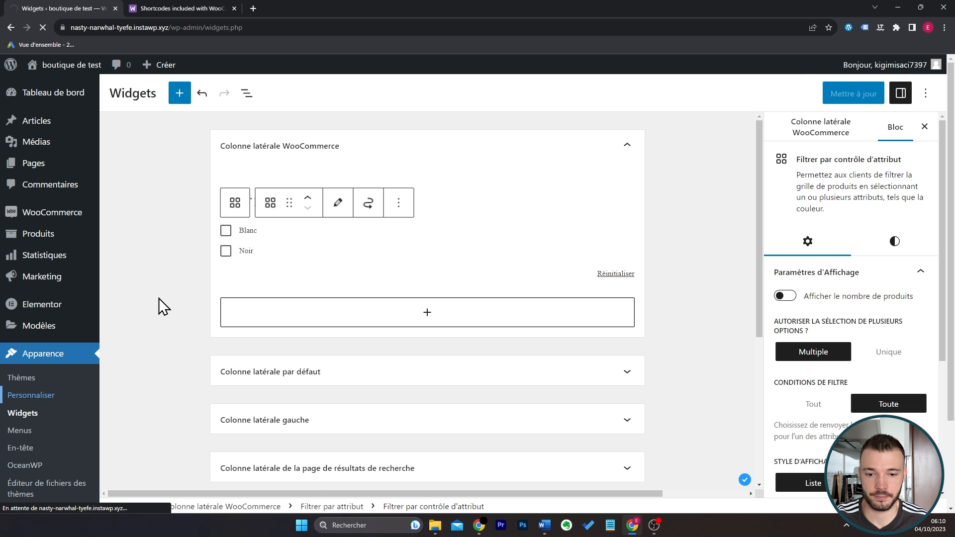
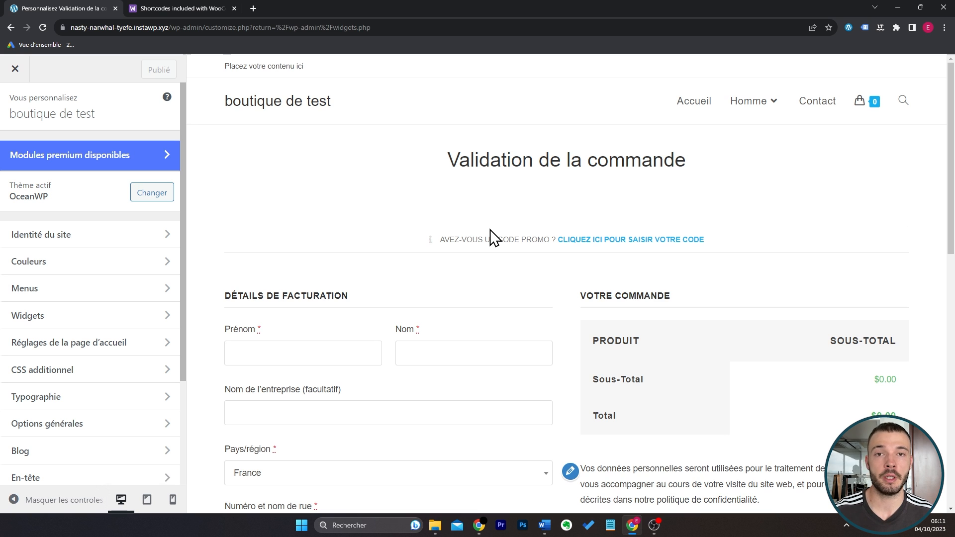
Preview the Homme category page and set the WooCommerce archive layout to the one with a left sidebar.
click(766, 110)
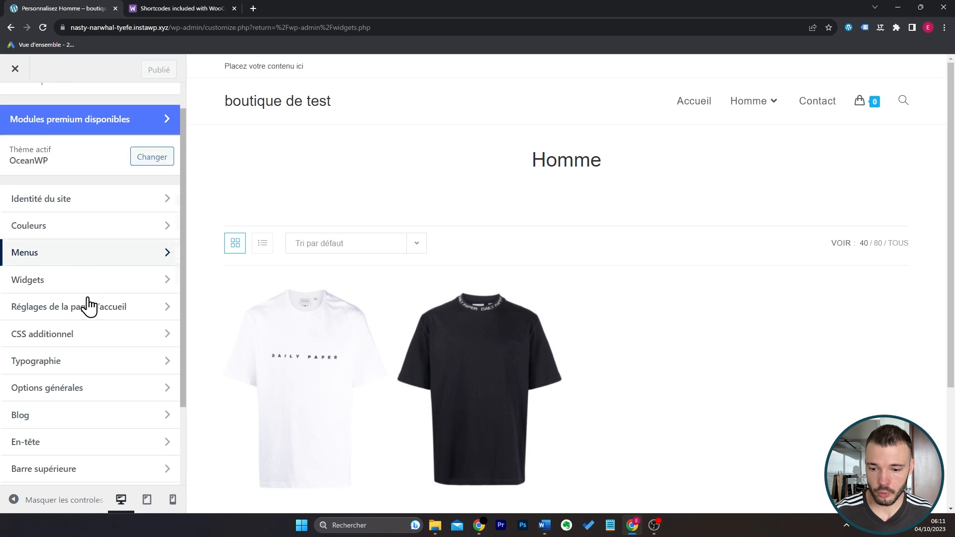
scroll(85, 339, down, 3)
click(85, 398)
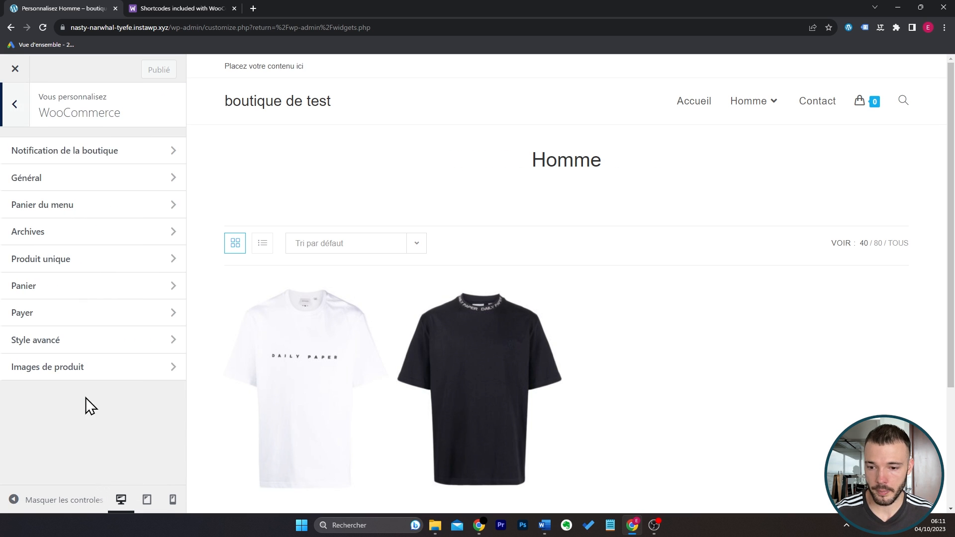
click(128, 232)
scroll(128, 241, down, 2)
click(86, 333)
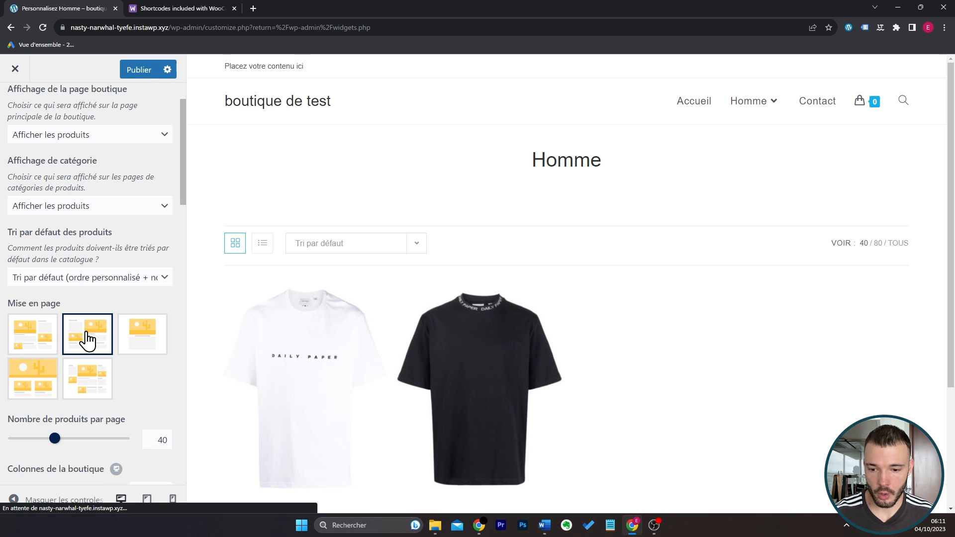
Check the Homme page preview with the controls hidden, publish the layout change and close the customizer.
click(68, 506)
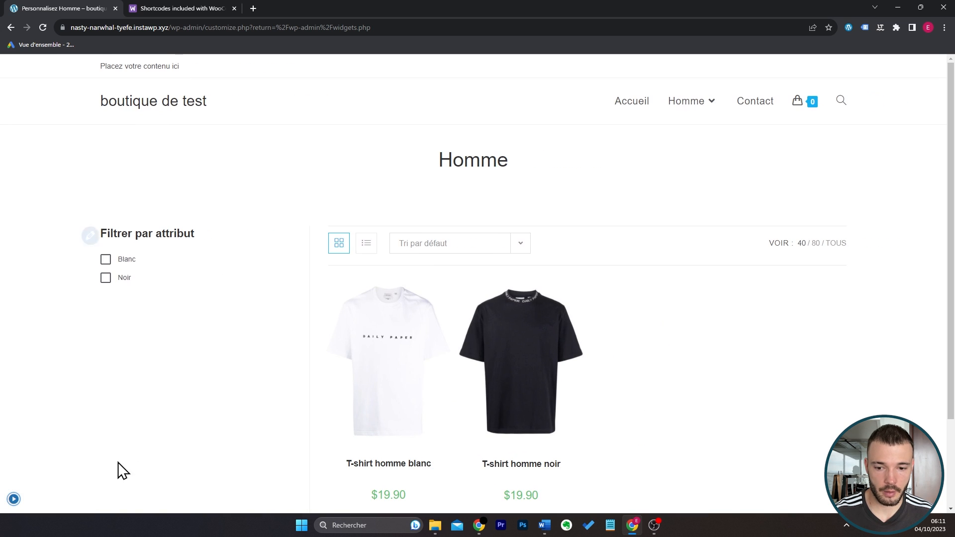
click(14, 499)
click(139, 70)
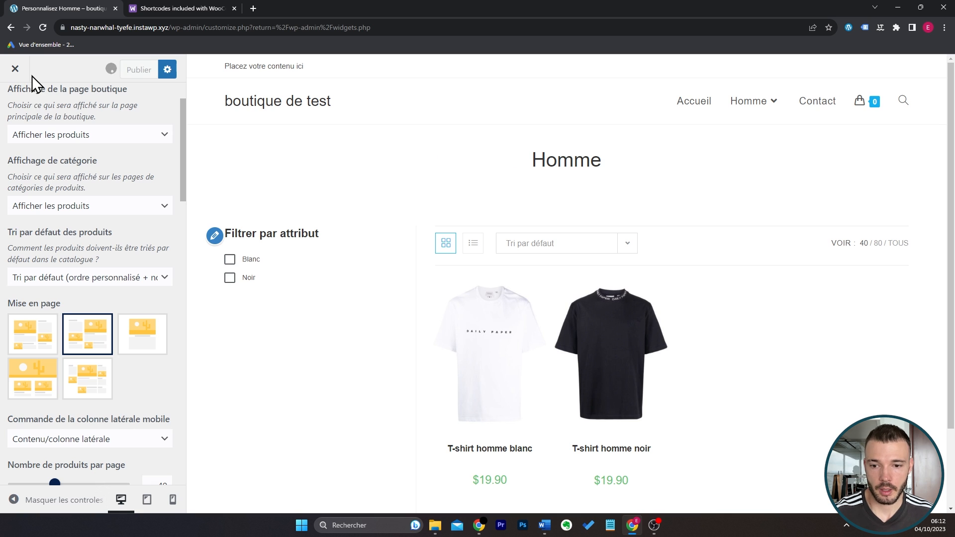
click(15, 69)
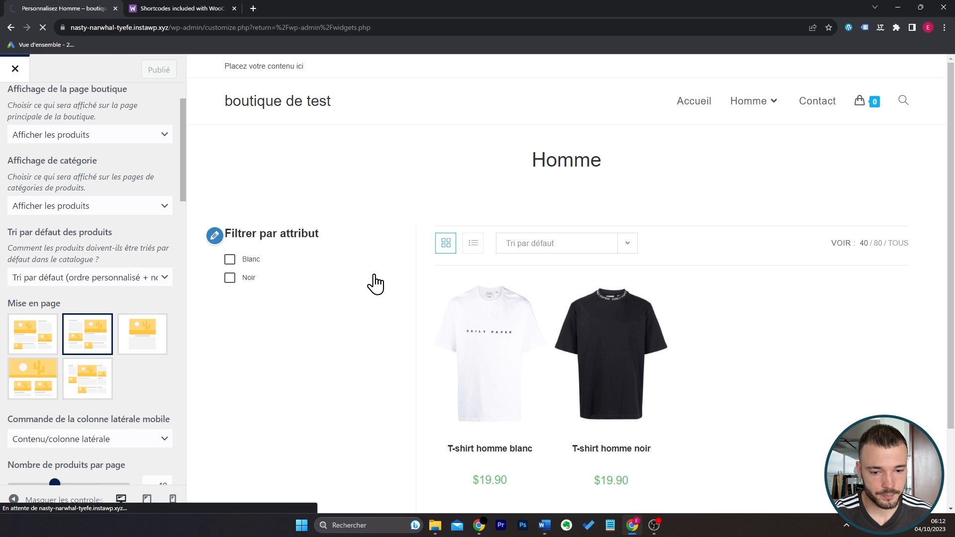
Visit the Boutique page and filter the products by the Blanc attribute.
mouse_move(76, 66)
click(78, 102)
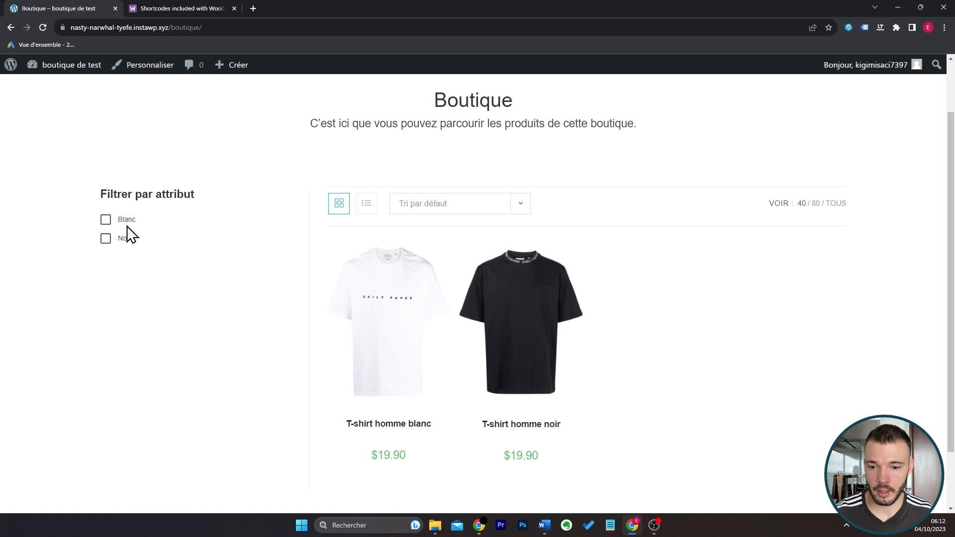
click(106, 219)
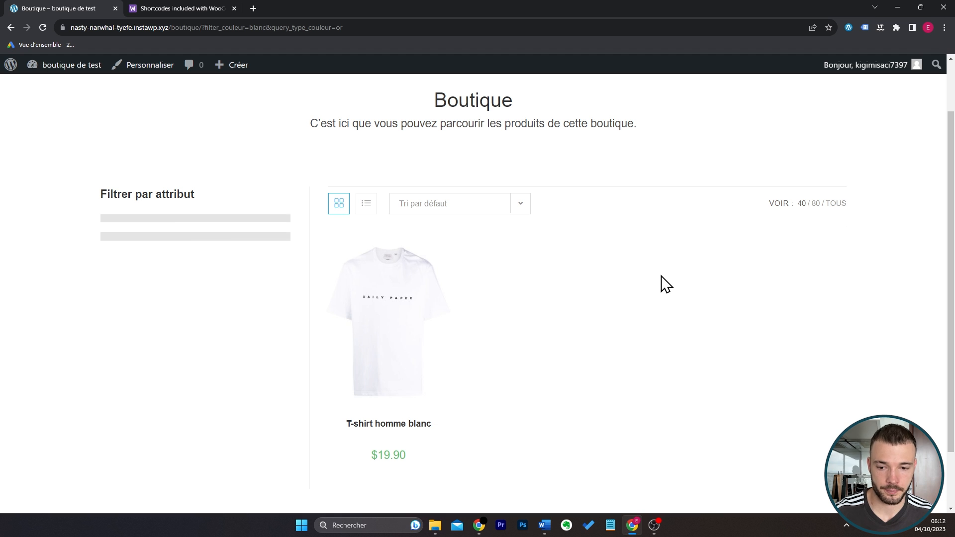
scroll(661, 347, up, 2)
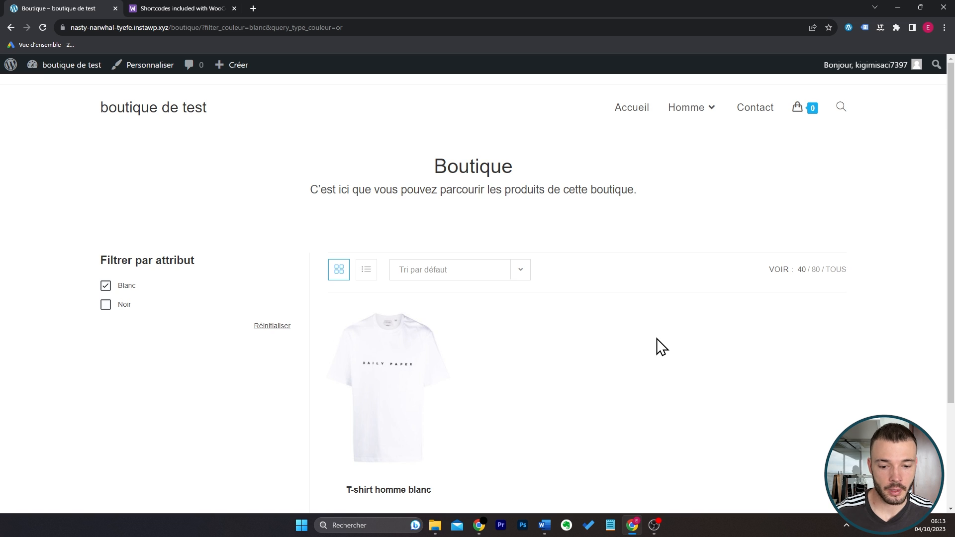
Open the white men's T-shirt, choose the colour Blanc, add it to the cart and proceed to checkout.
scroll(662, 347, down, 2)
click(426, 320)
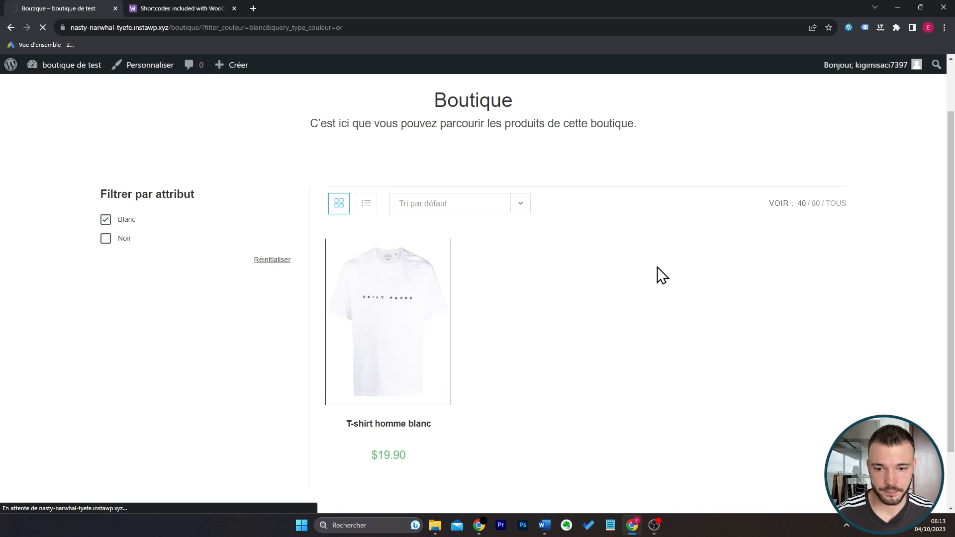
click(650, 362)
click(641, 387)
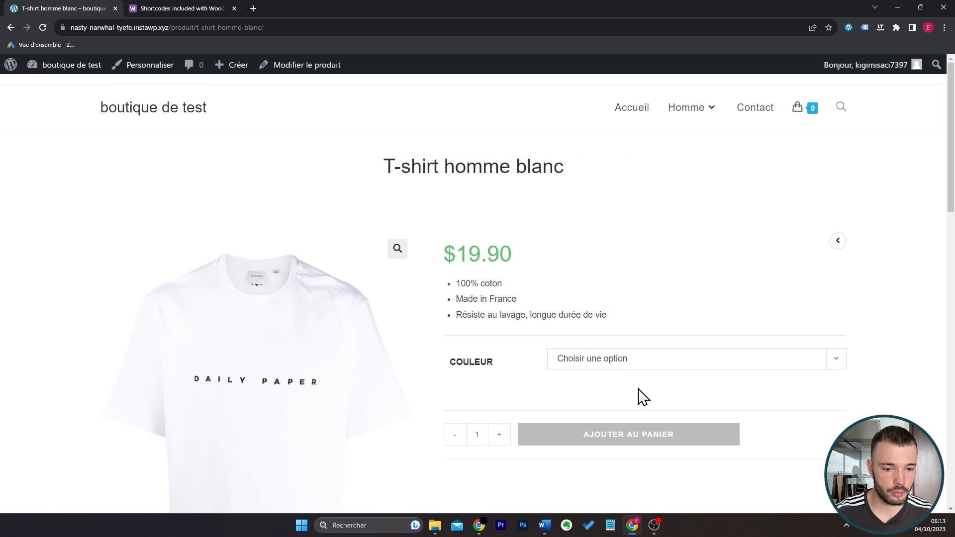
click(629, 445)
click(783, 272)
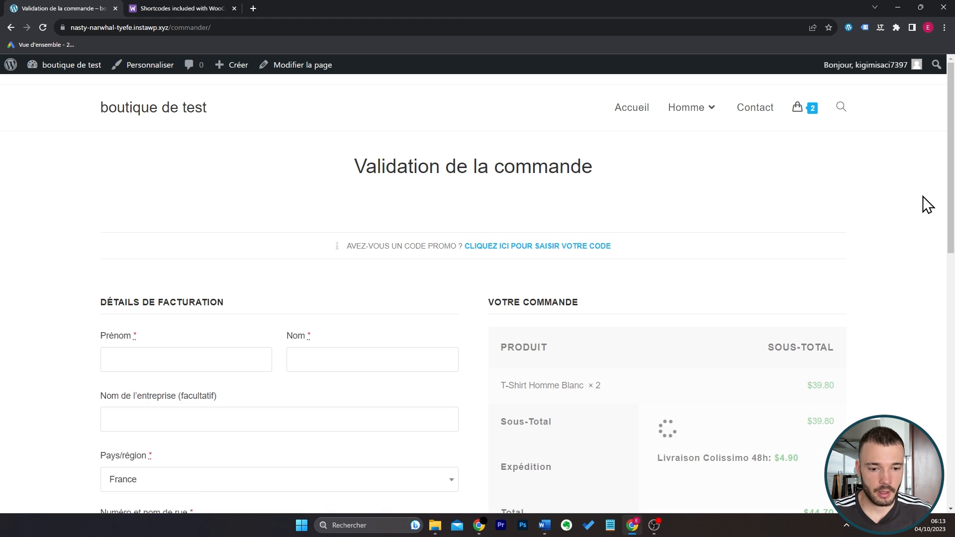
Enter the customer's first and last name in the billing details.
scroll(865, 255, down, 1)
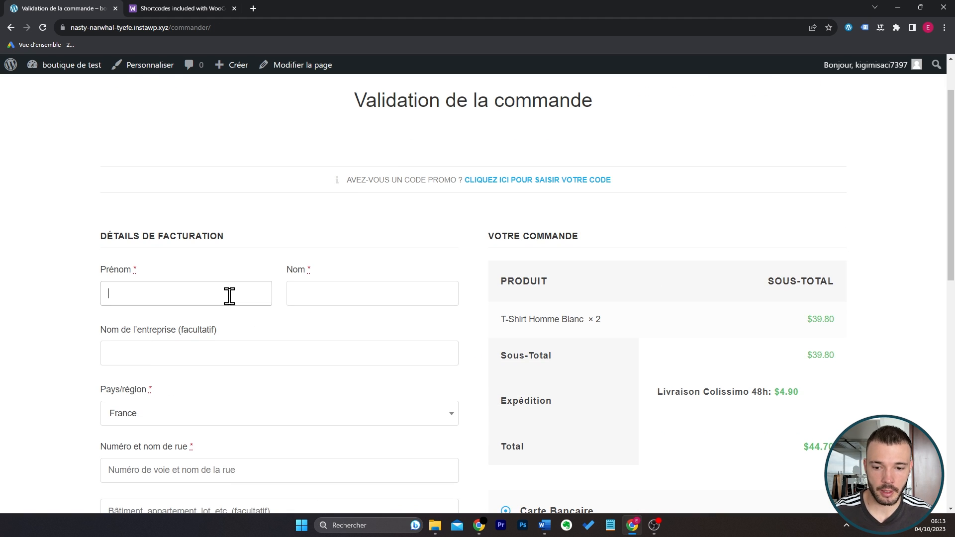
click(229, 296)
text(Easy)
key(Tab)
text(Wo)
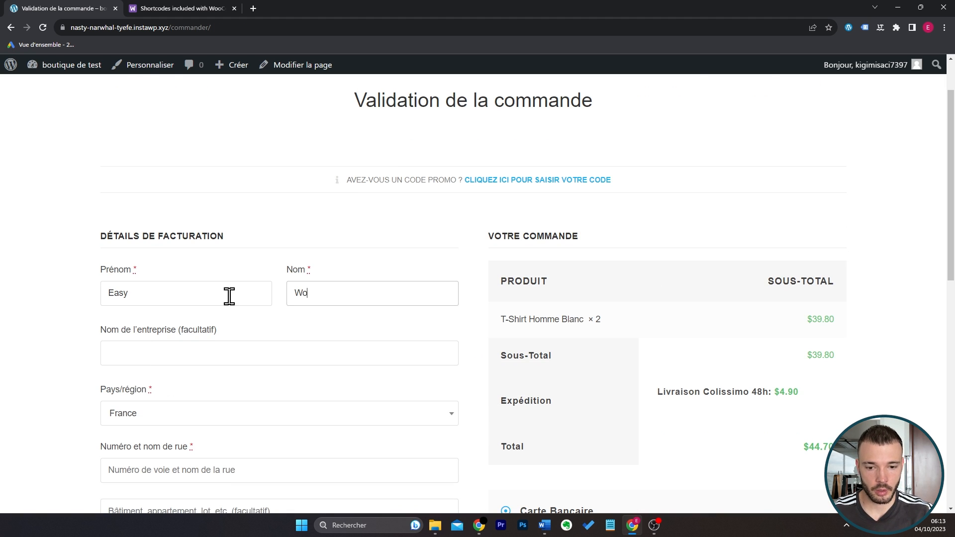
scroll(228, 302, down, 3)
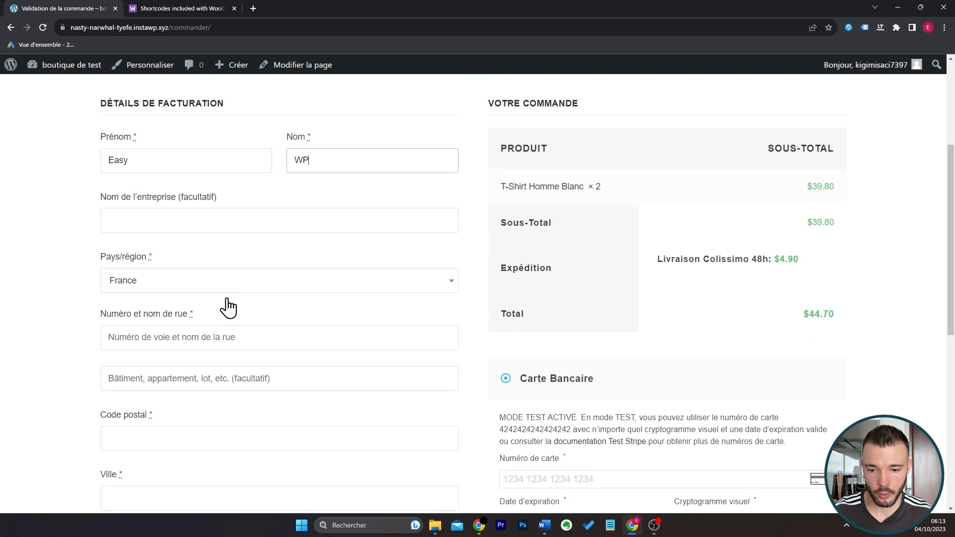
Fill in the billing street address, postcode, city and phone number.
click(237, 269)
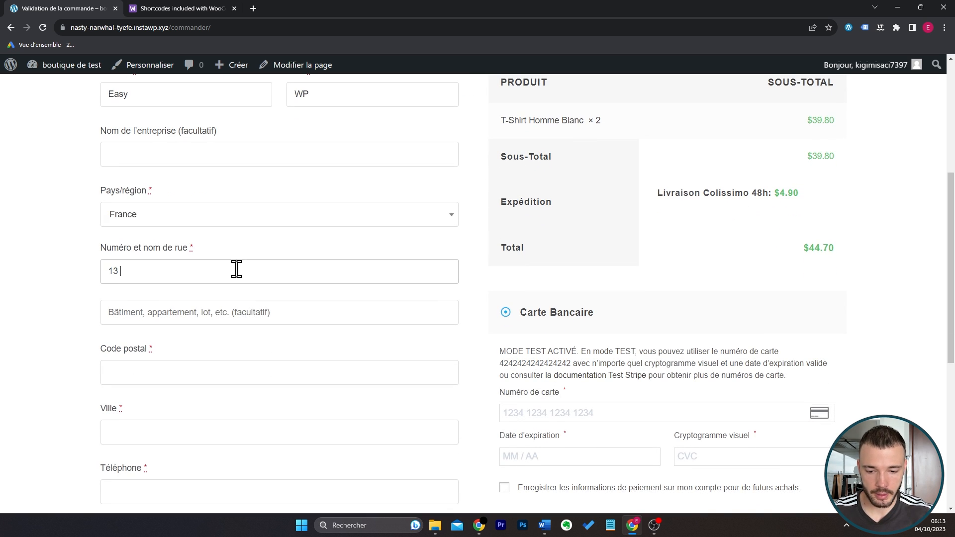
scroll(237, 303, down, 1)
click(237, 303)
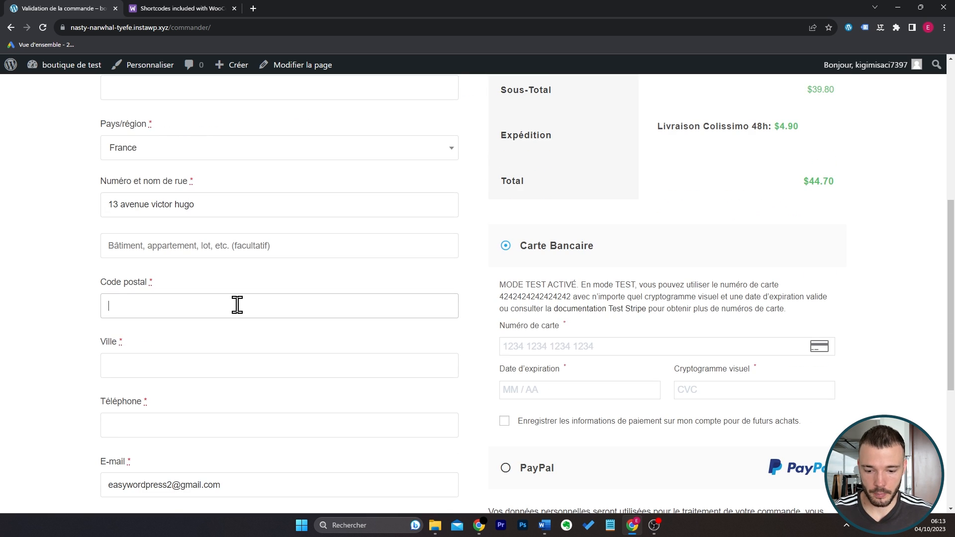
text(13000)
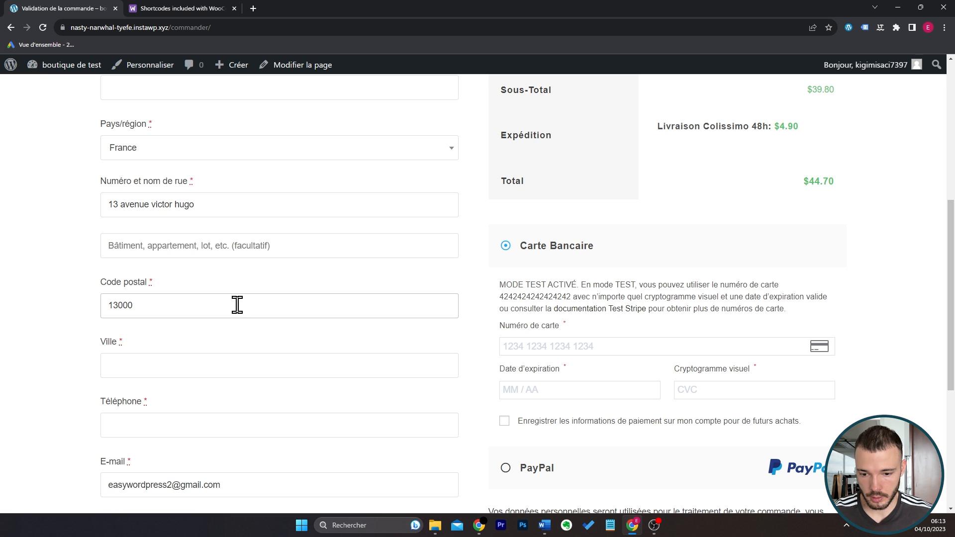
click(234, 359)
text(Marseille)
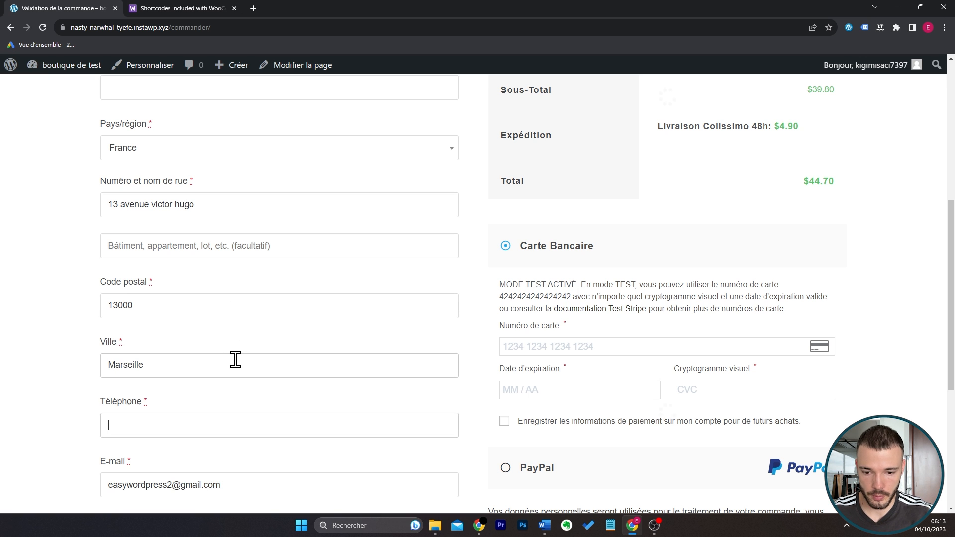
key(Tab)
text(0123456789)
Turn the option to ship to a different address on and back off.
scroll(405, 356, down, 3)
scroll(405, 356, down, 2)
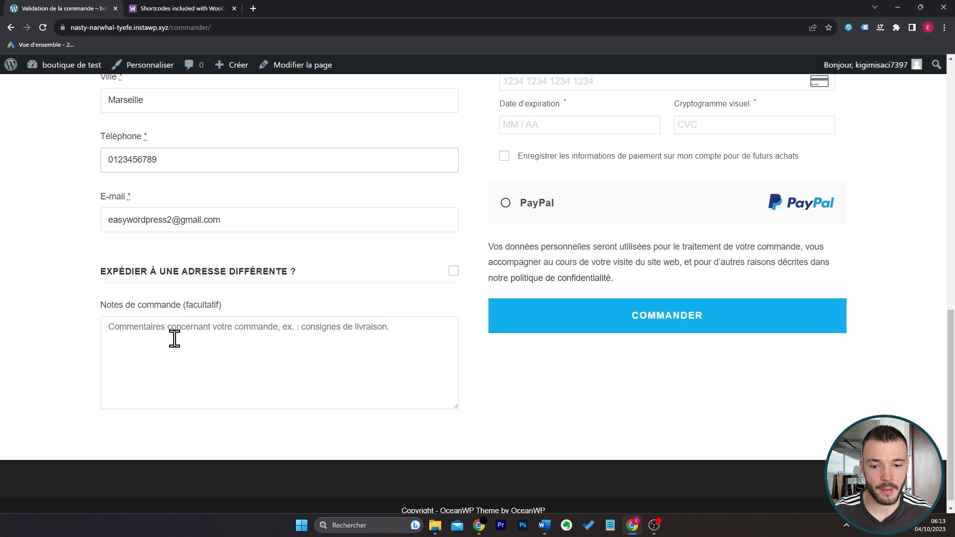
click(453, 271)
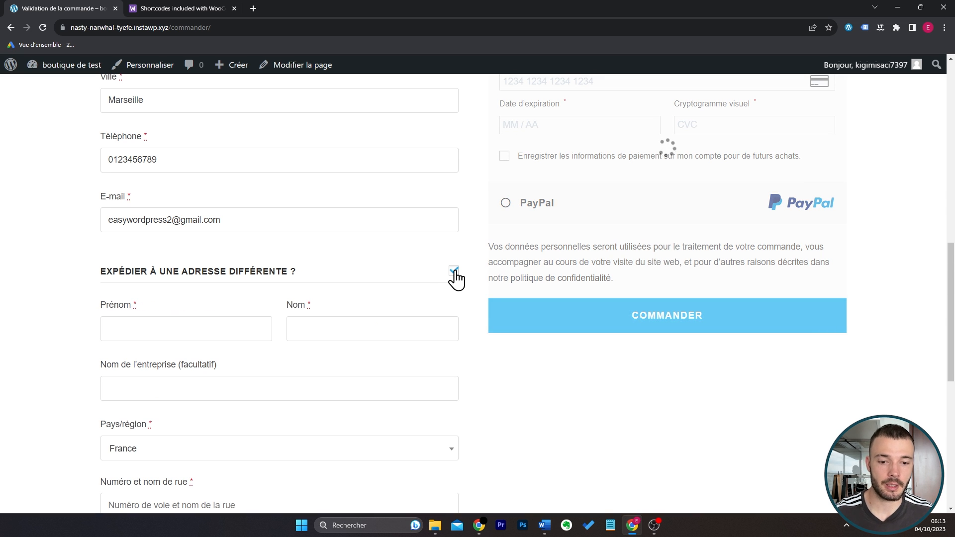
click(454, 271)
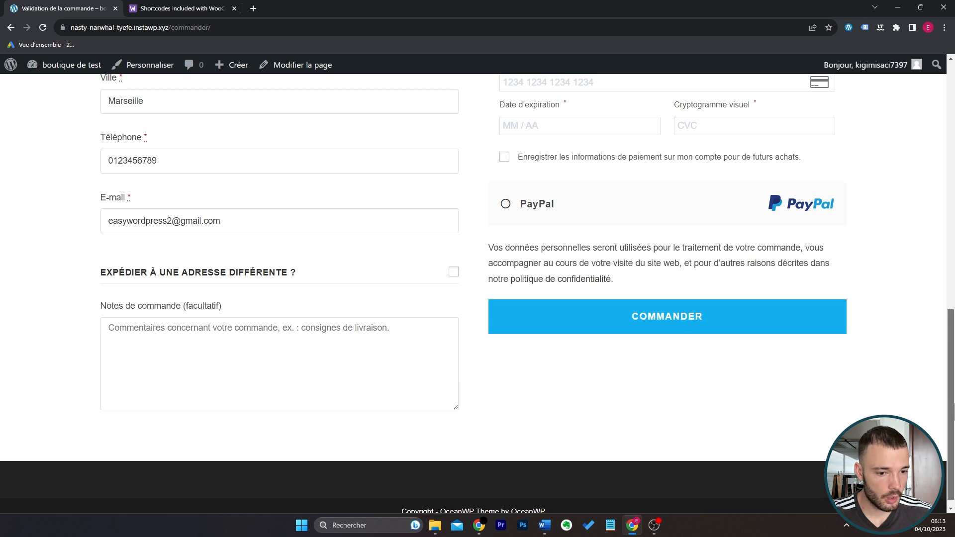
scroll(584, 265, up, 9)
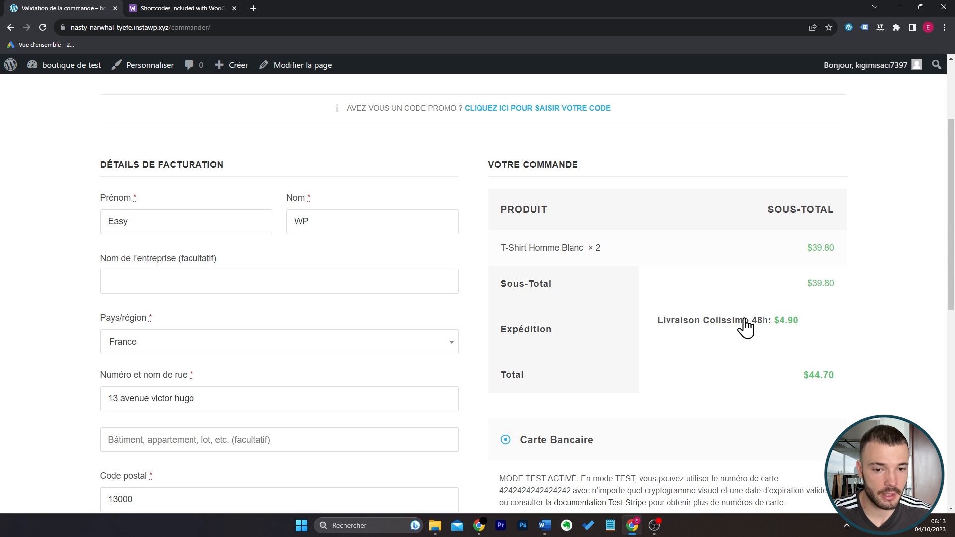
Switch the billing country to Finlande to check the shipping options, and set it back to France.
scroll(371, 356, down, 1)
click(300, 290)
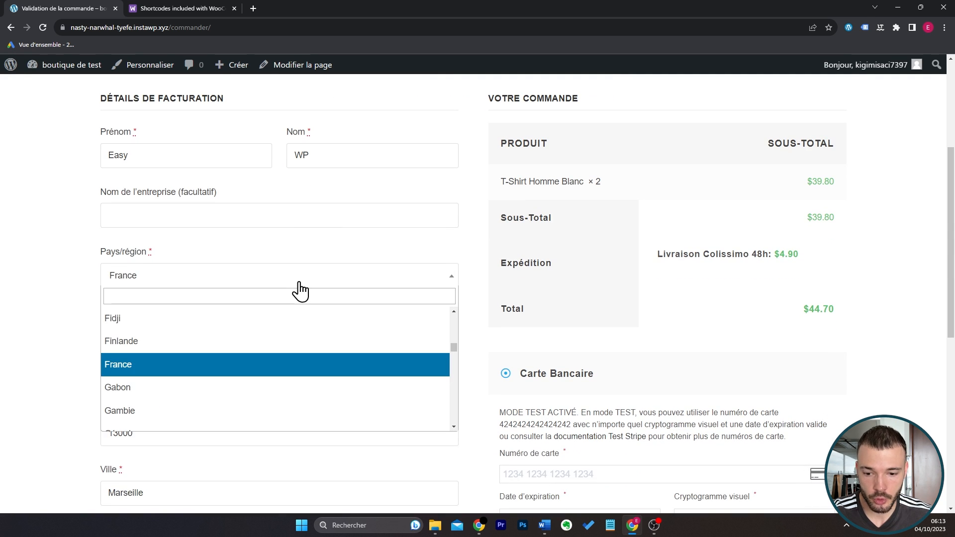
click(266, 343)
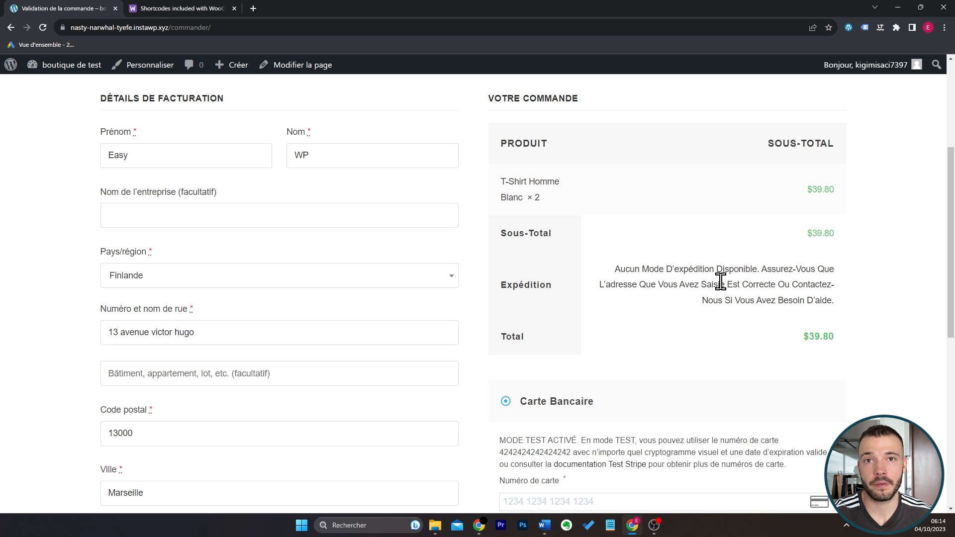
click(322, 278)
text(fra)
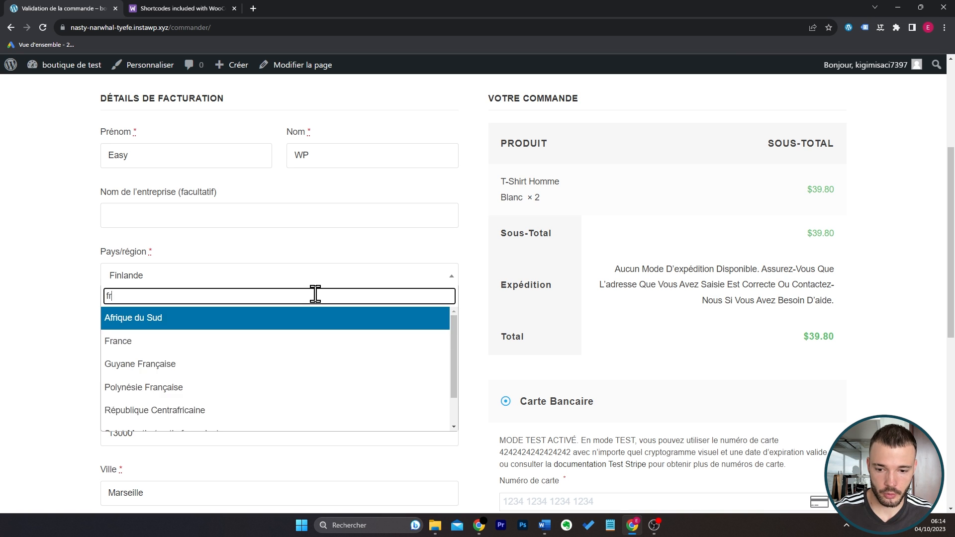
click(307, 325)
Open the cart, raise the white T-shirt's quantity to 5 and update the cart.
scroll(888, 297, up, 3)
scroll(888, 297, up, 1)
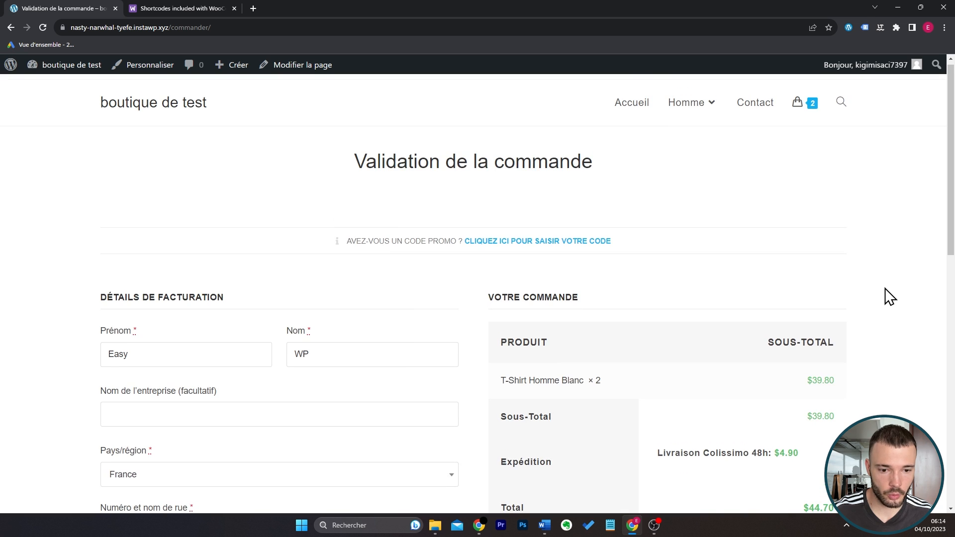
click(800, 113)
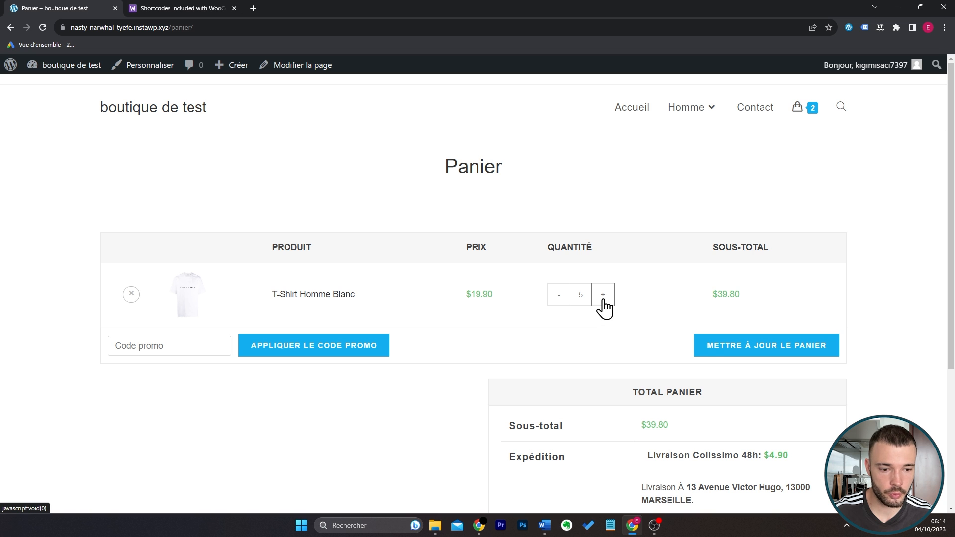
click(729, 343)
scroll(894, 274, down, 3)
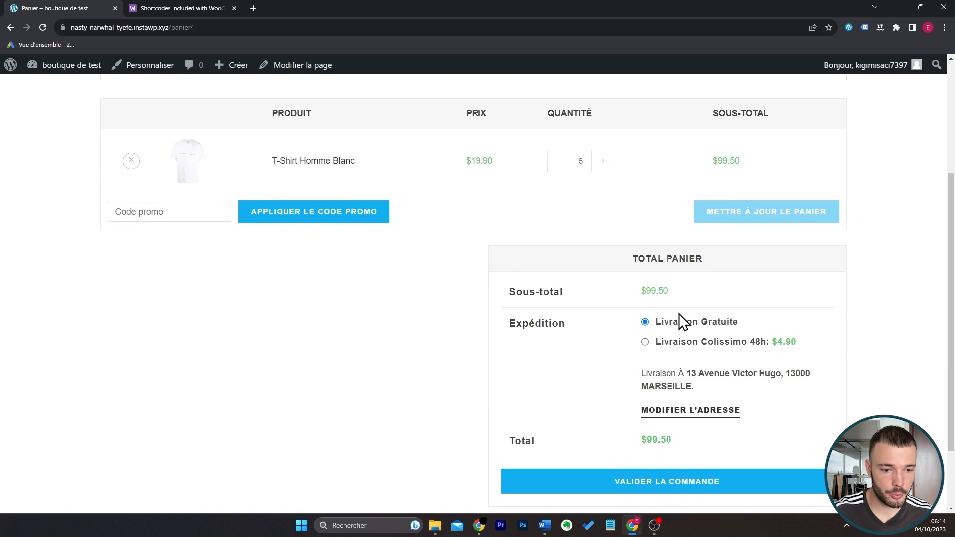
Check the cart's promo code field and proceed from the cart to order validation.
click(696, 477)
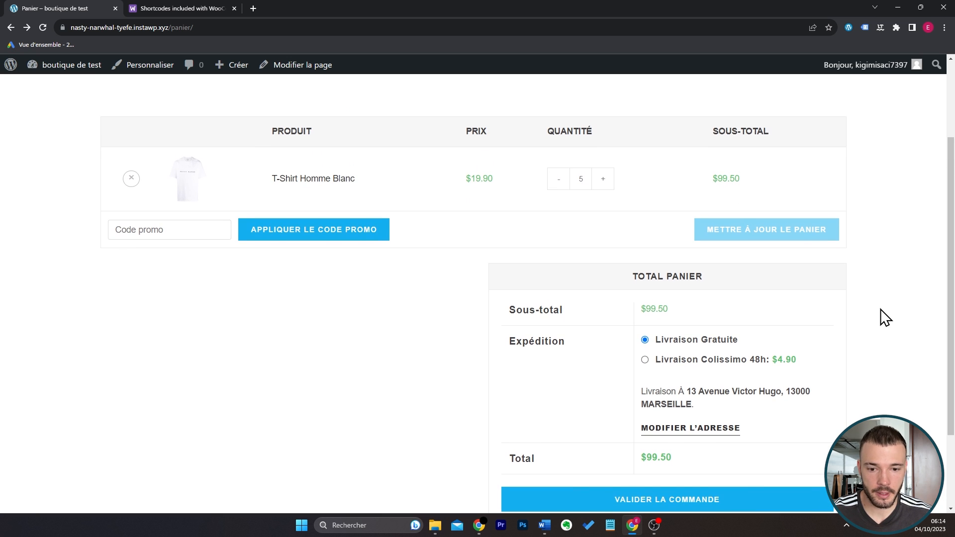
click(202, 219)
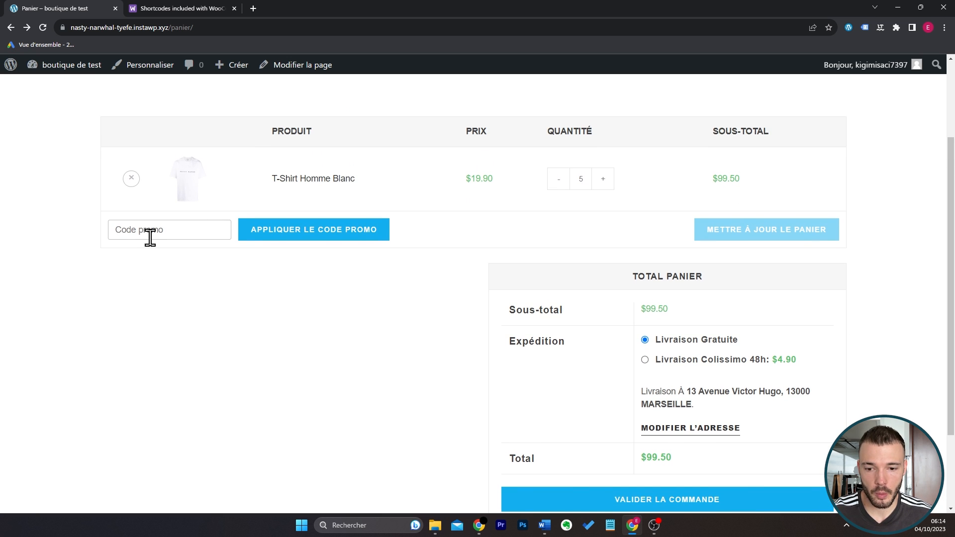
scroll(484, 360, down, 1)
click(632, 443)
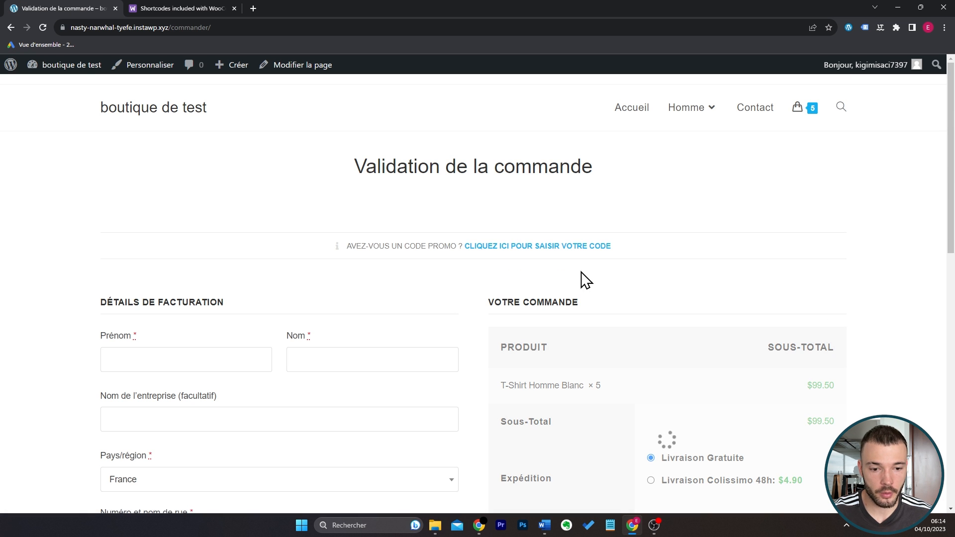
Apply the promo code BIENVENUE to the order and check the discount in the order summary.
click(521, 247)
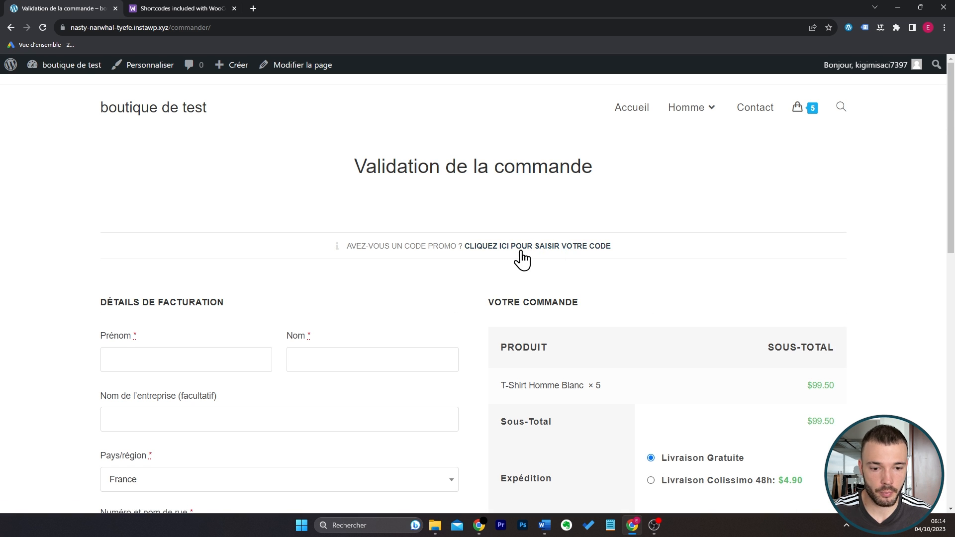
click(436, 322)
text(B)
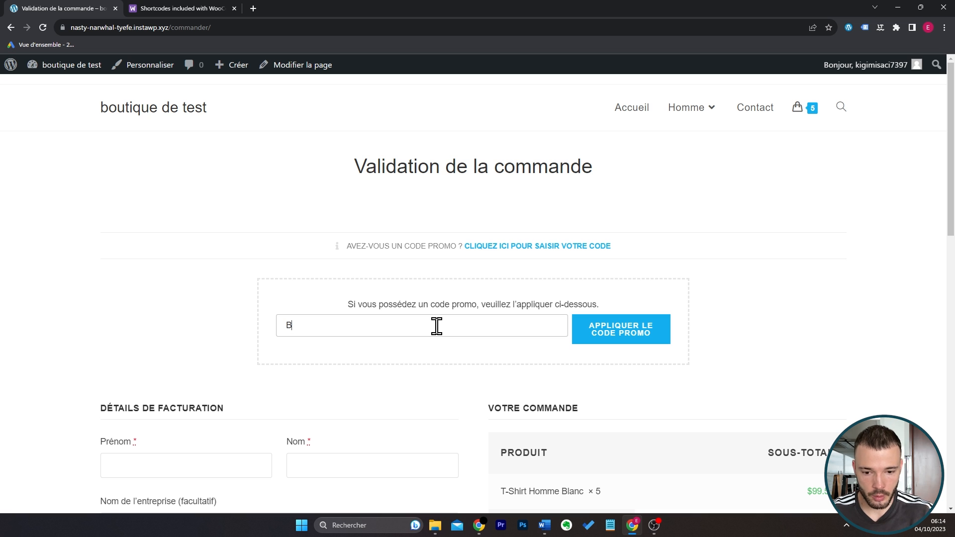
text(IENVENUE)
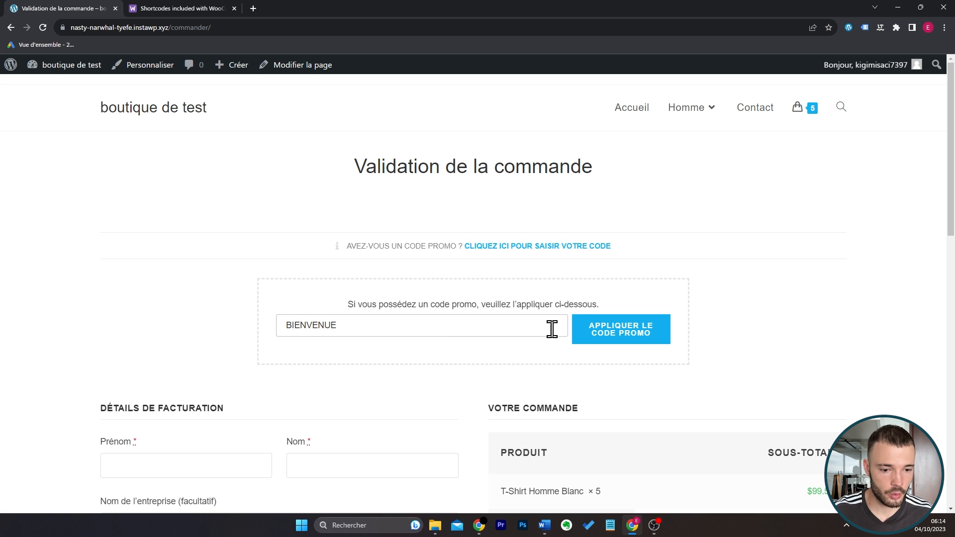
click(597, 330)
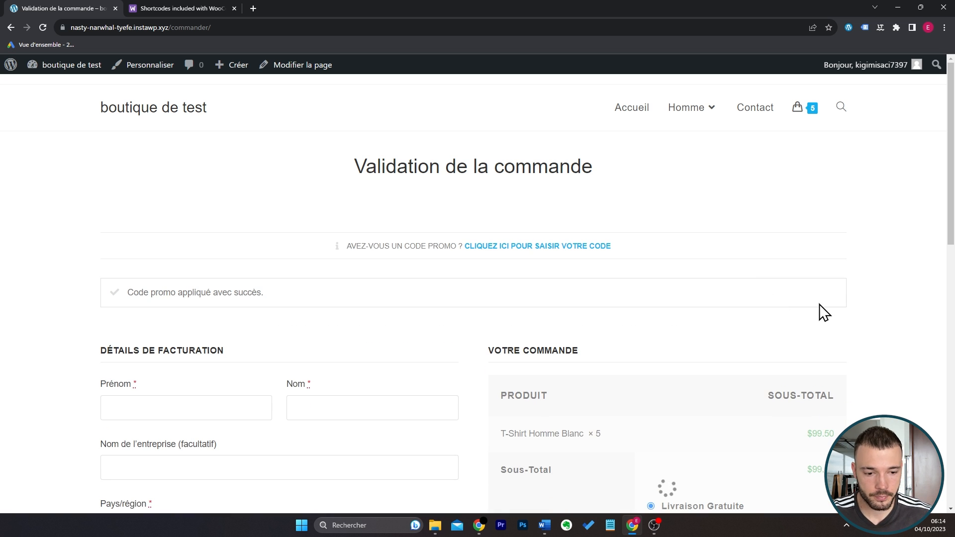
scroll(865, 261, down, 4)
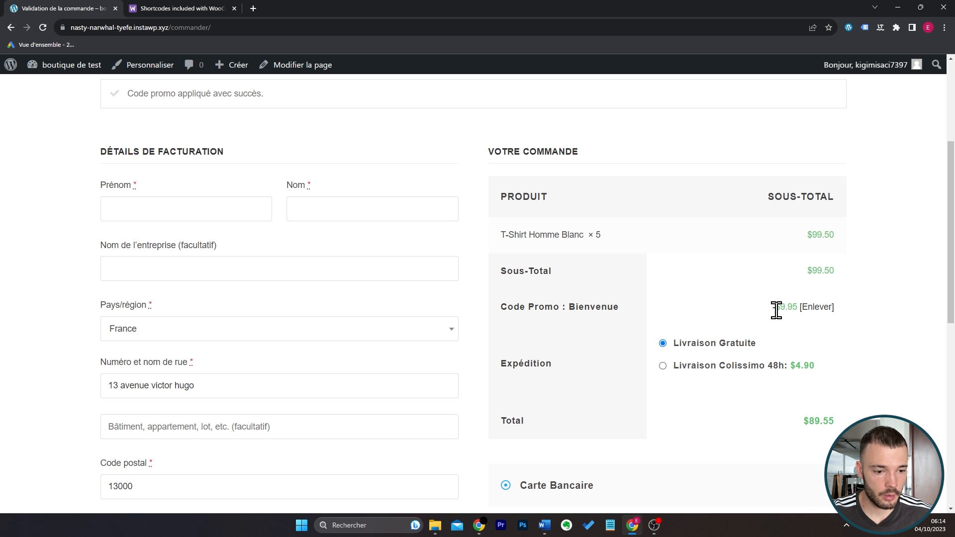
drag(775, 309, 799, 309)
Fill in the card payment details with the test card number, an expiry date and a security code.
scroll(81, 344, down, 7)
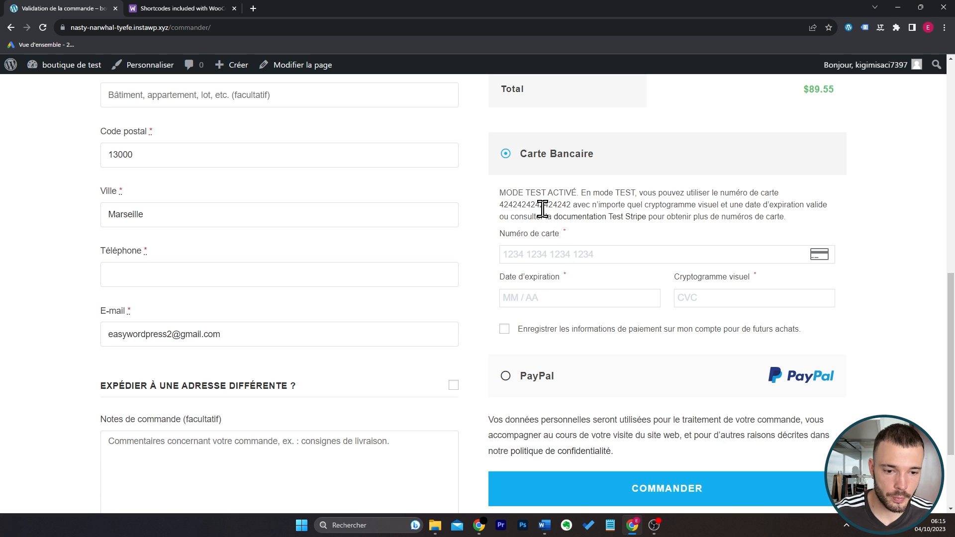
double_click(543, 205)
click(588, 253)
key(ctrl+v)
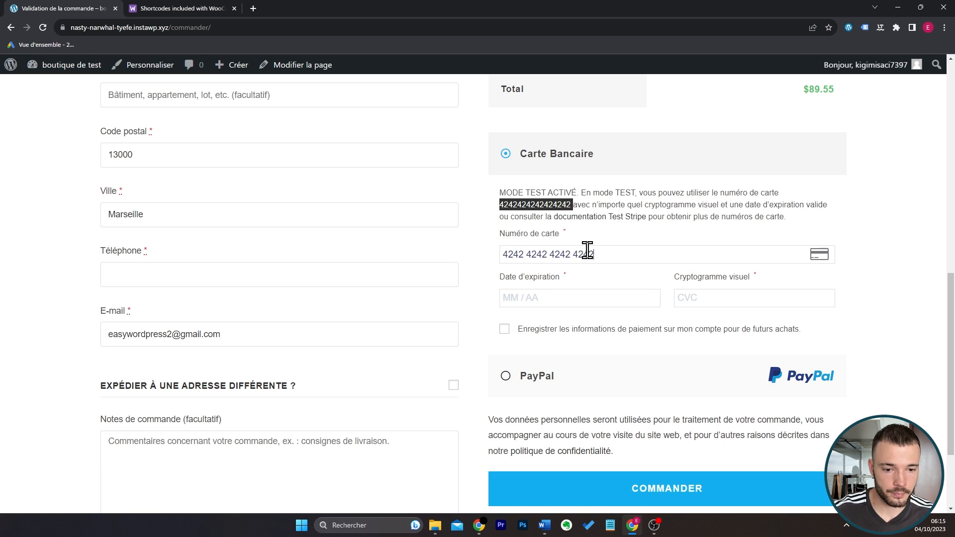
click(621, 308)
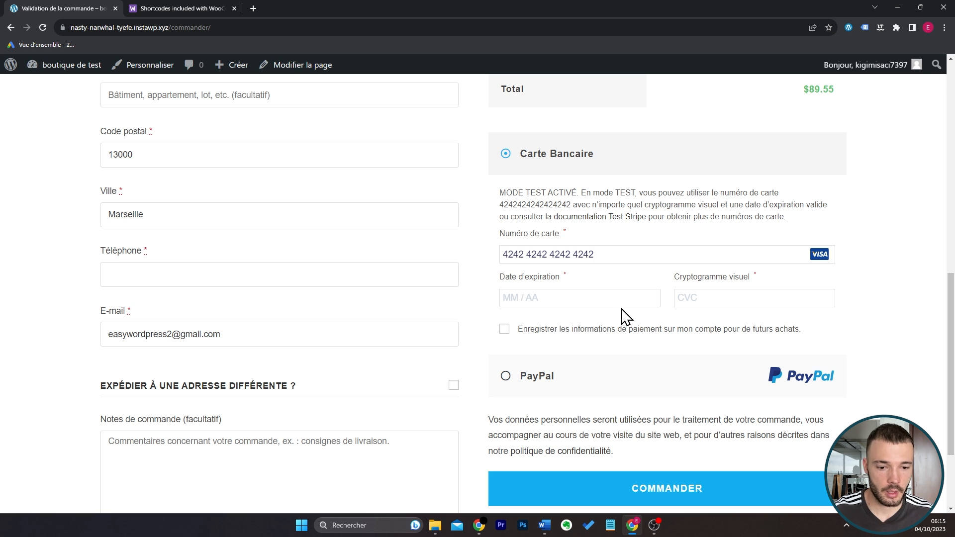
text(0924)
scroll(647, 293, down, 1)
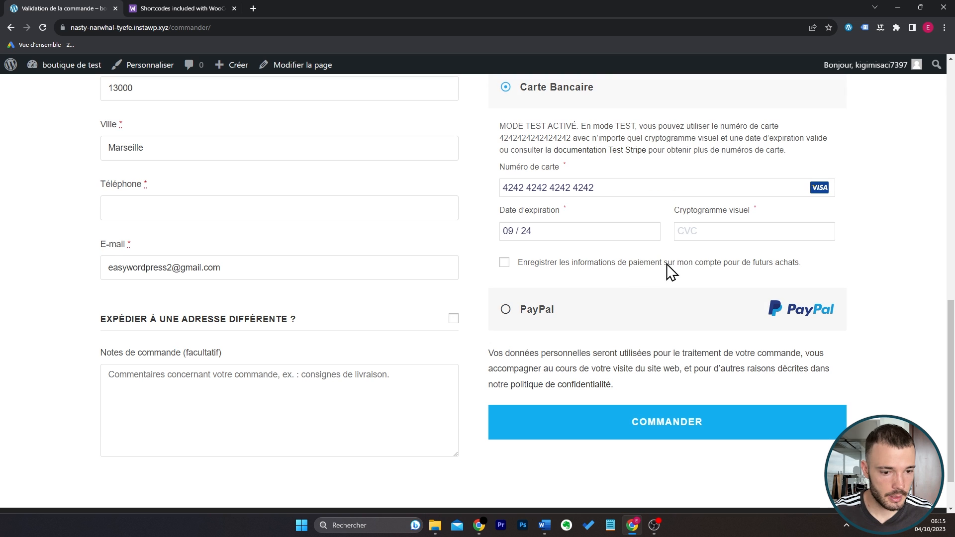
text(555)
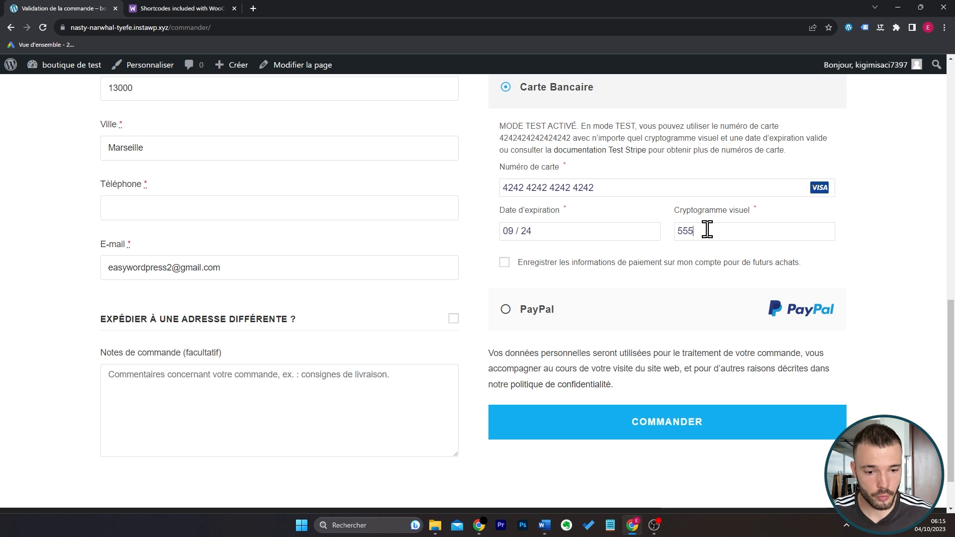
Fill in the required billing phone number and place the order.
click(598, 423)
scroll(486, 207, down, 5)
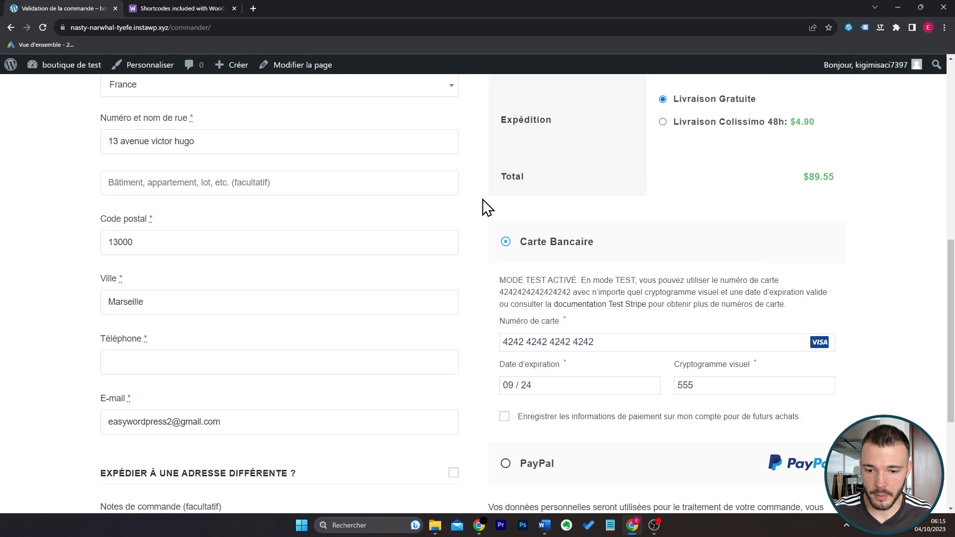
click(205, 373)
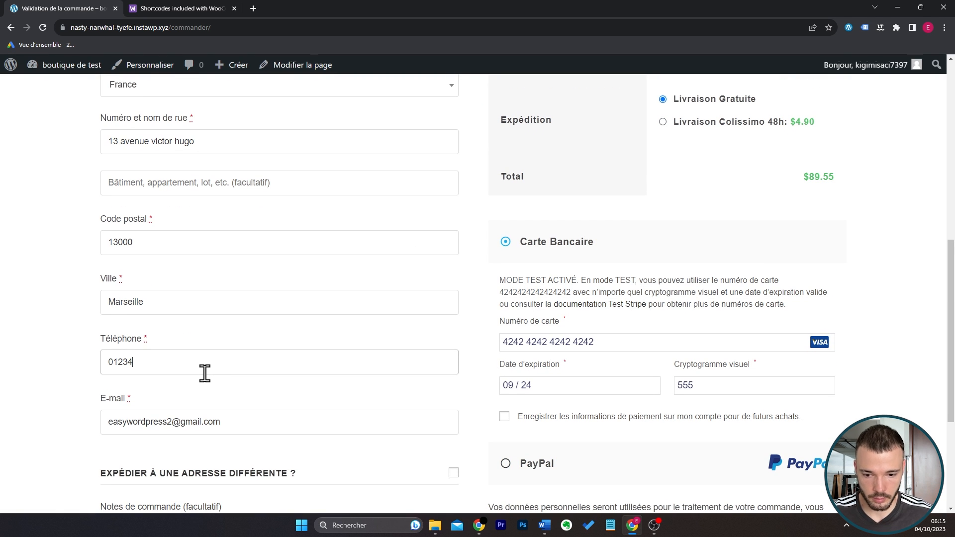
scroll(486, 335, down, 4)
click(567, 375)
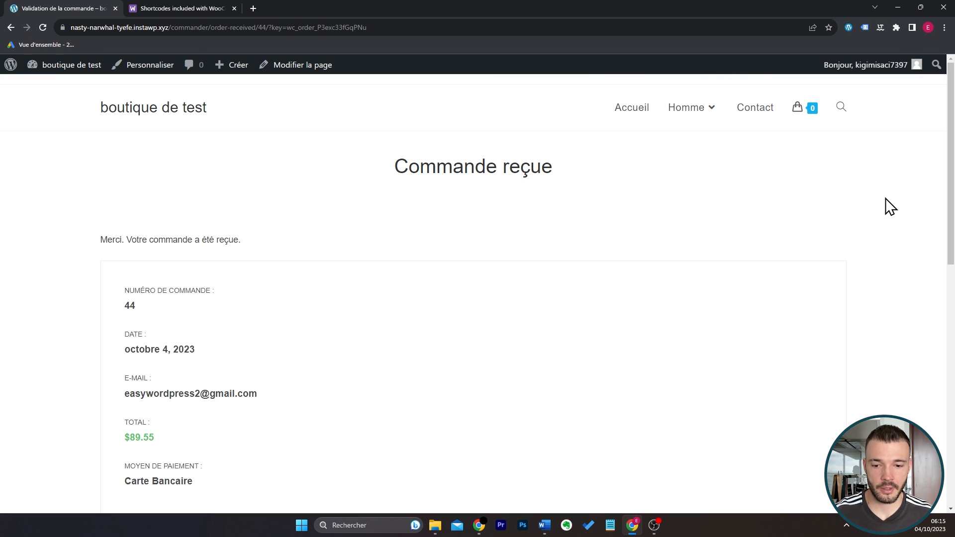
Review the order confirmation, including the order details and the billing and shipping addresses.
drag(398, 167, 566, 173)
scroll(563, 177, down, 3)
scroll(428, 283, down, 4)
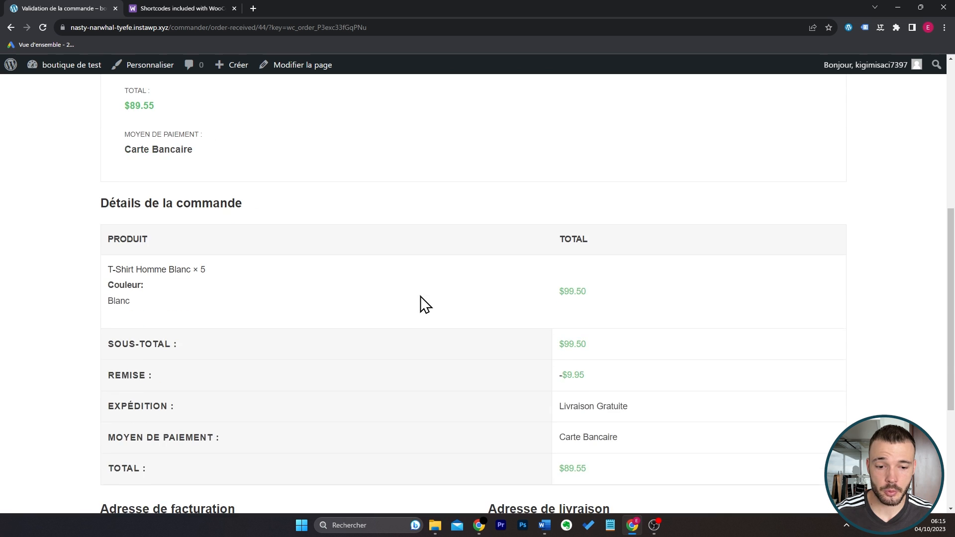
scroll(327, 311, down, 3)
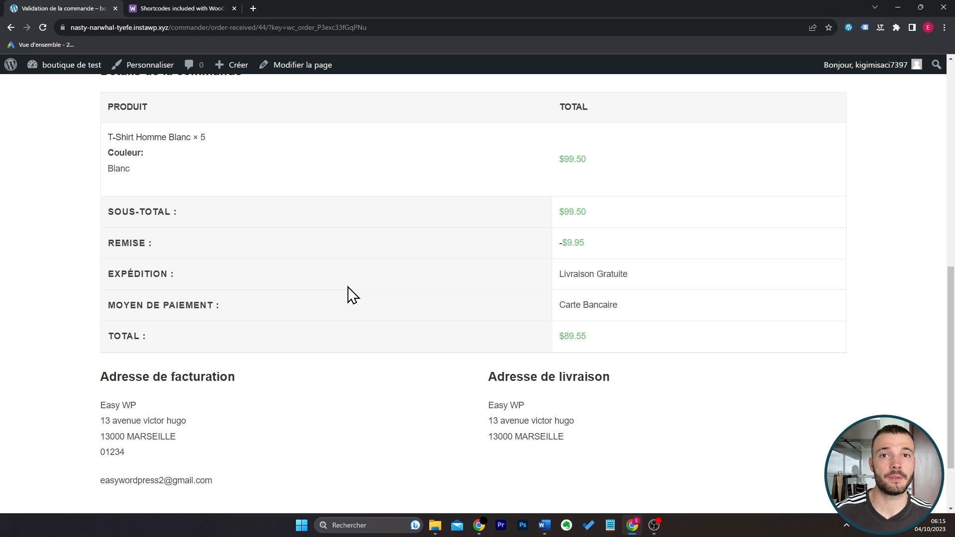
Go to the WooCommerce orders in the site's dashboard and open the newly placed order.
mouse_move(72, 66)
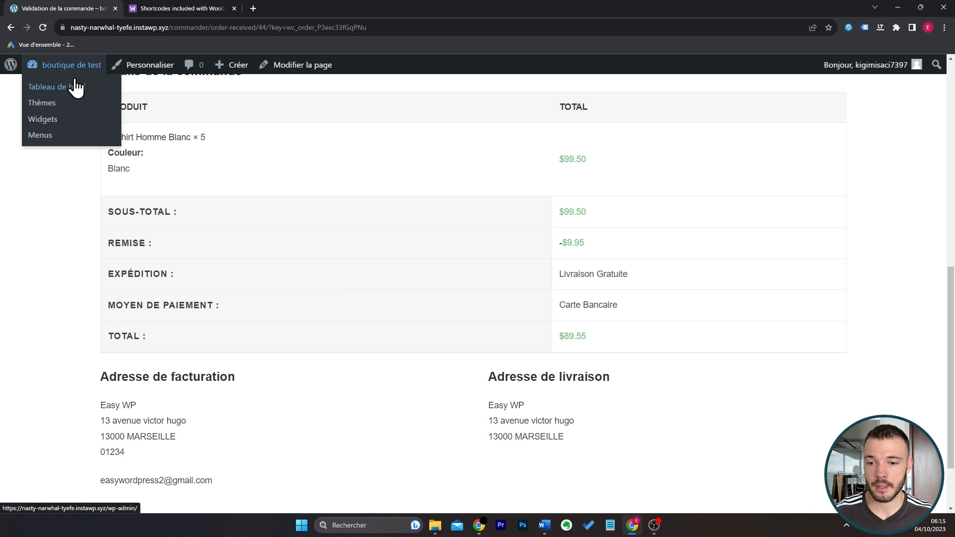
click(76, 86)
mouse_move(72, 262)
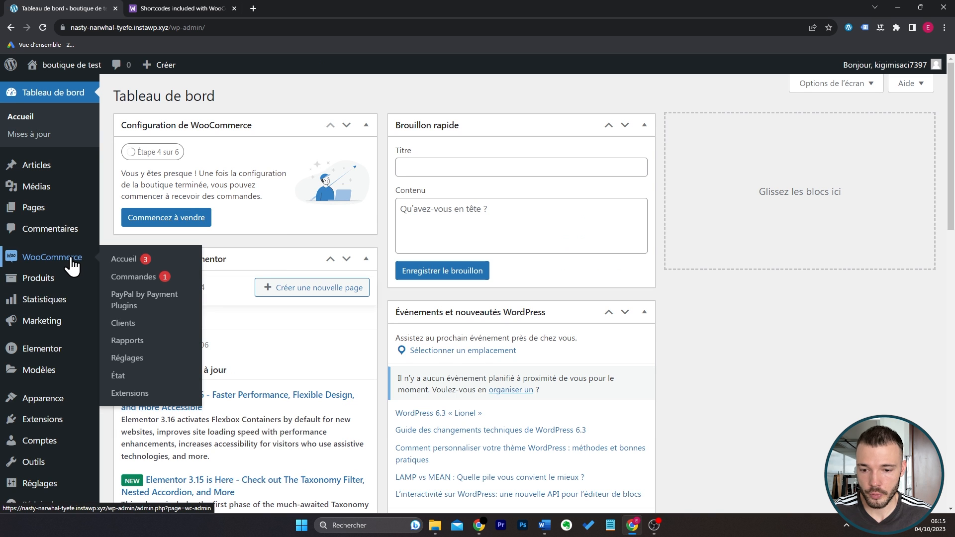
click(149, 284)
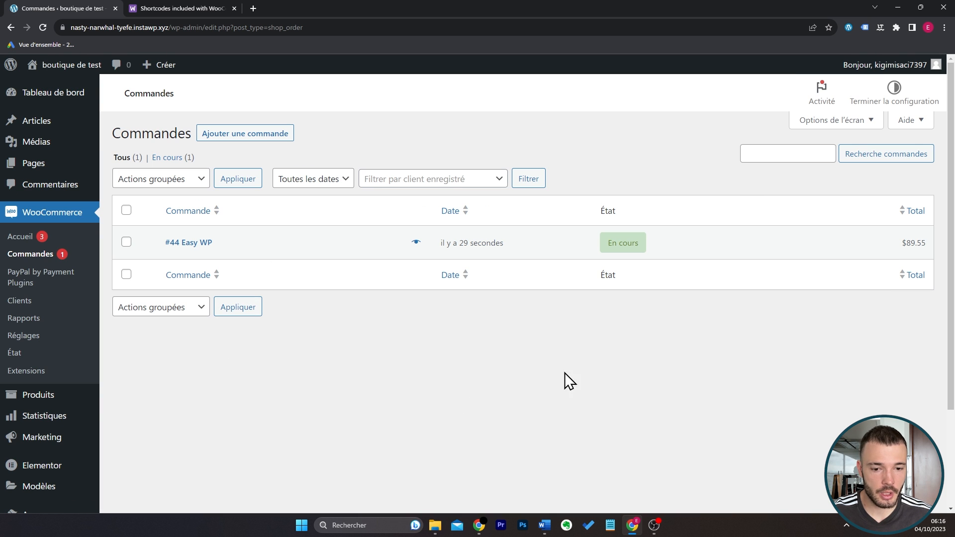
click(199, 244)
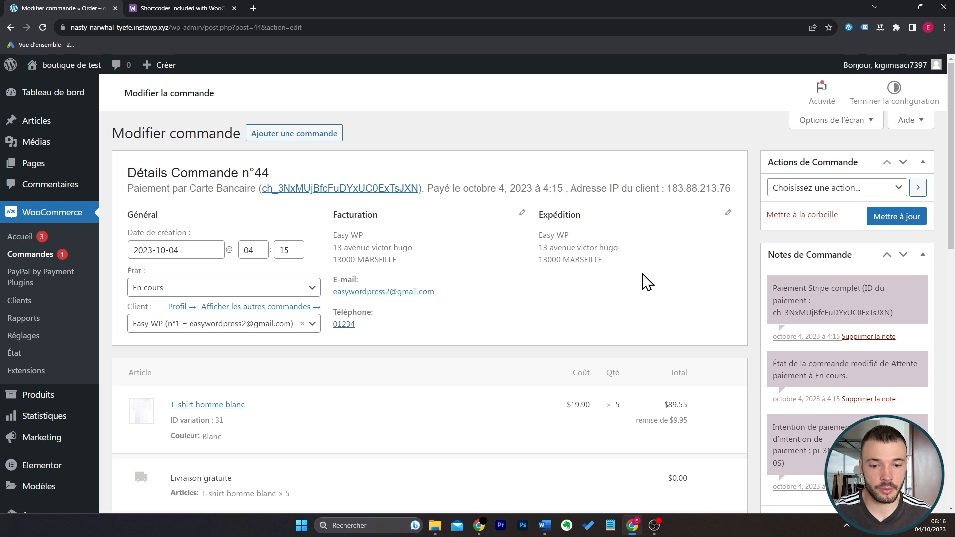
Check the billing and shipping addresses in the order's details.
drag(405, 260, 333, 233)
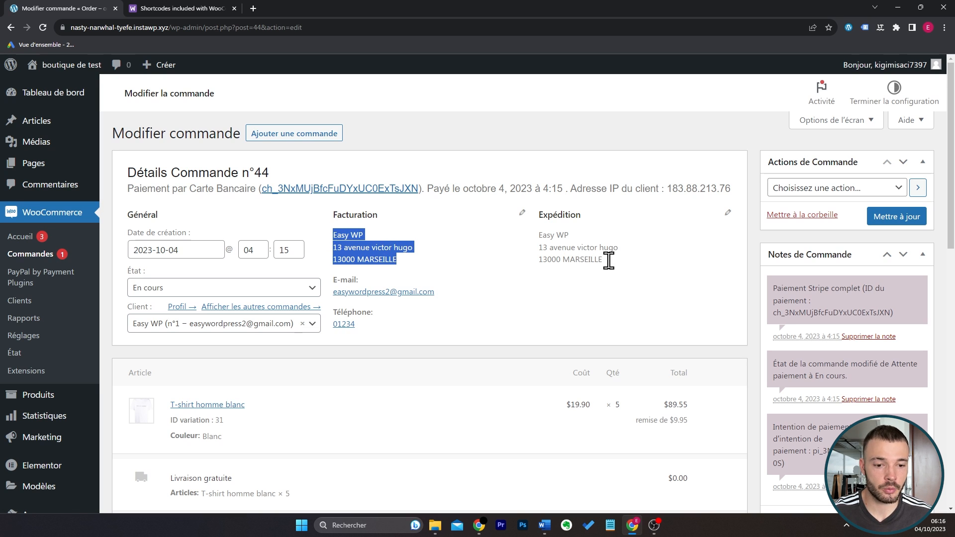
drag(605, 260, 538, 238)
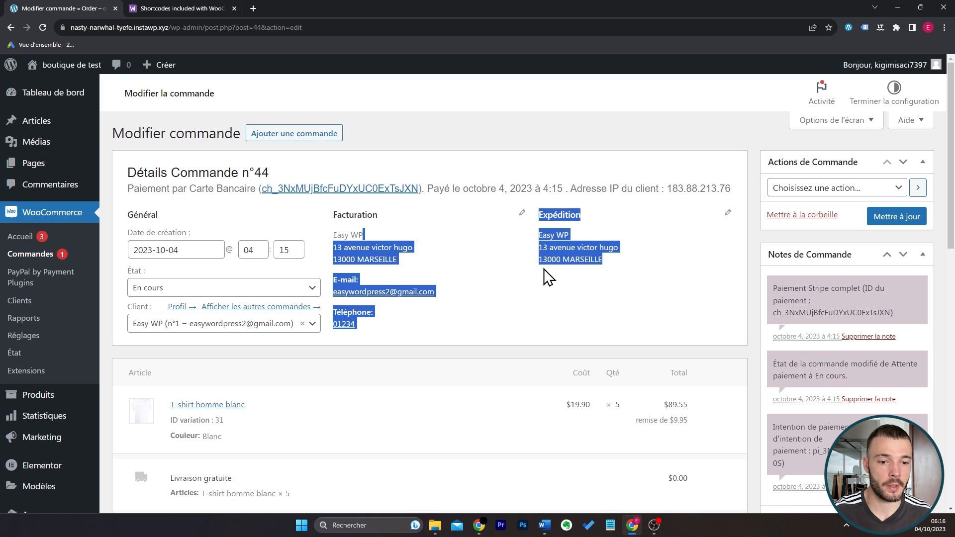
click(604, 259)
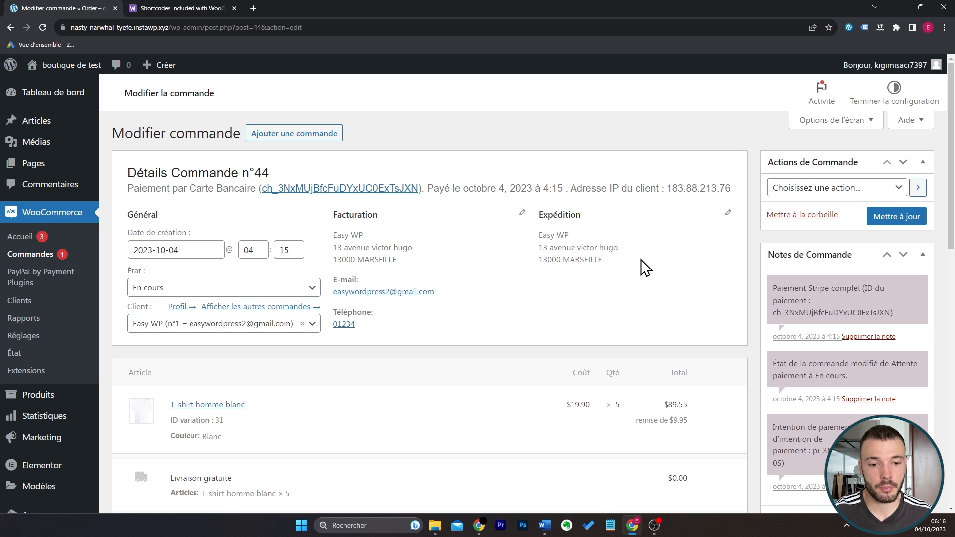
drag(641, 267, 542, 234)
click(542, 234)
Examine the order's item, shipping method, promo code, totals and payment method.
scroll(545, 274, down, 1)
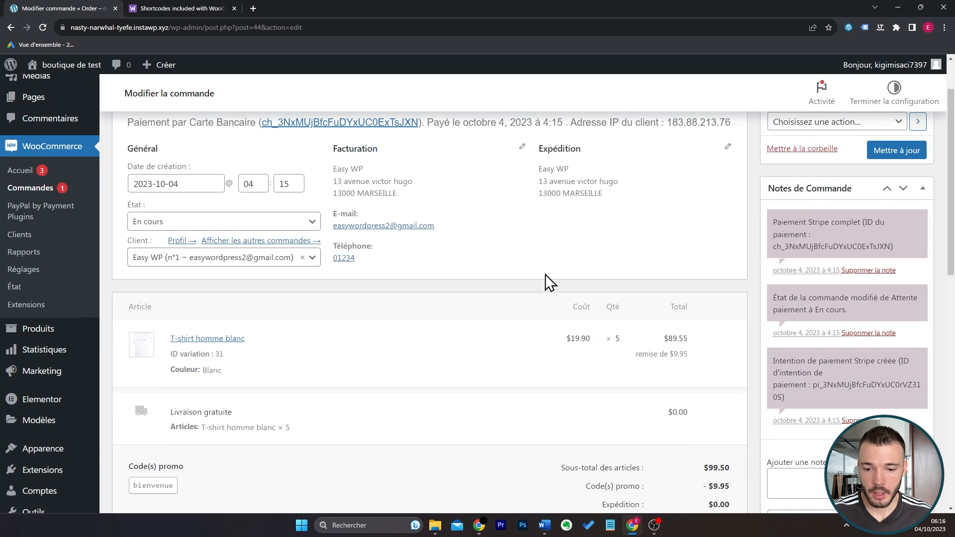
scroll(539, 275, down, 1)
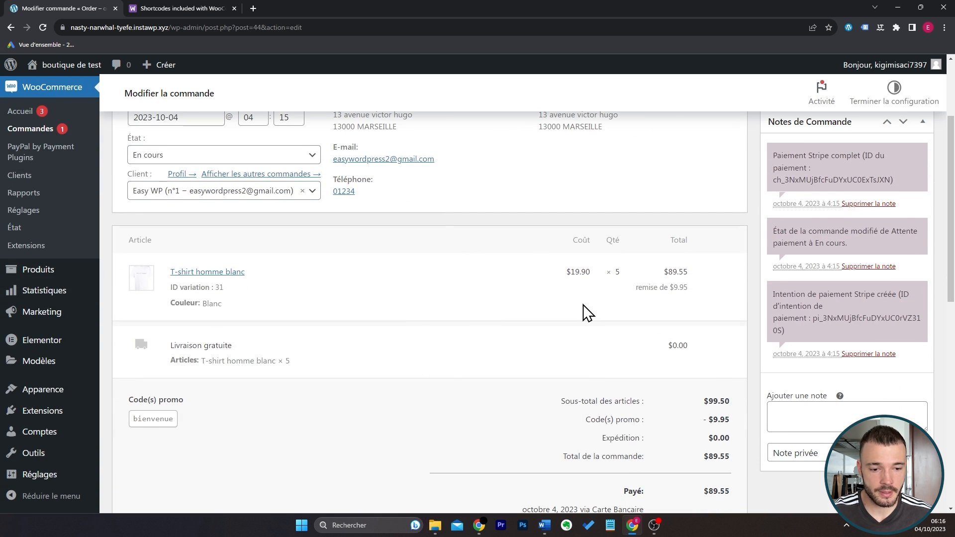
scroll(582, 313, down, 1)
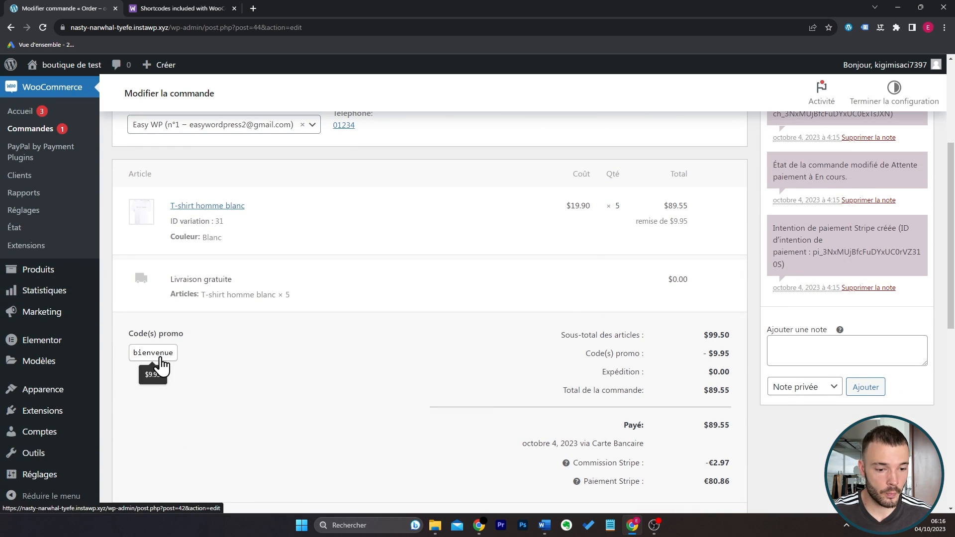
scroll(570, 324, down, 1)
drag(523, 377, 647, 375)
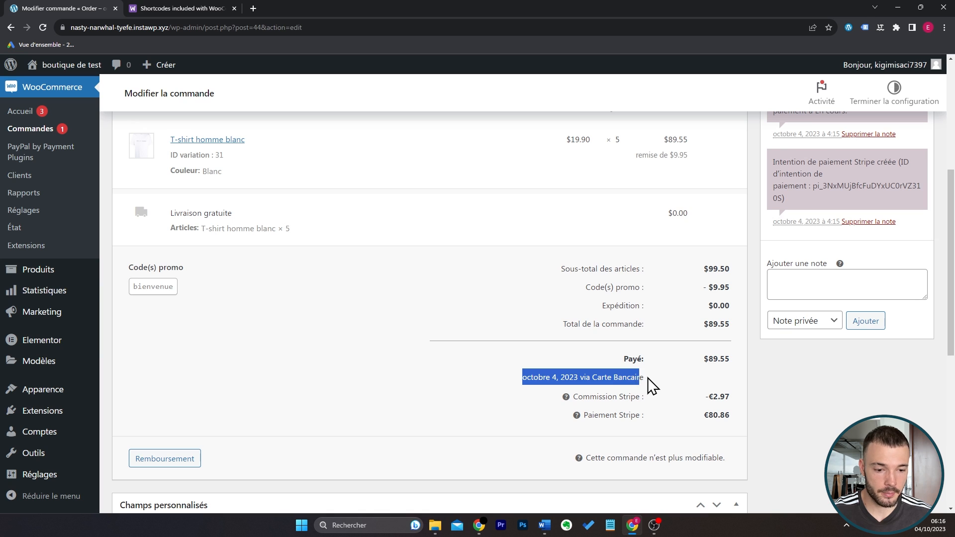
click(653, 386)
Open the order's refund form to check the manual and Stripe refund options.
scroll(493, 418, down, 1)
click(186, 396)
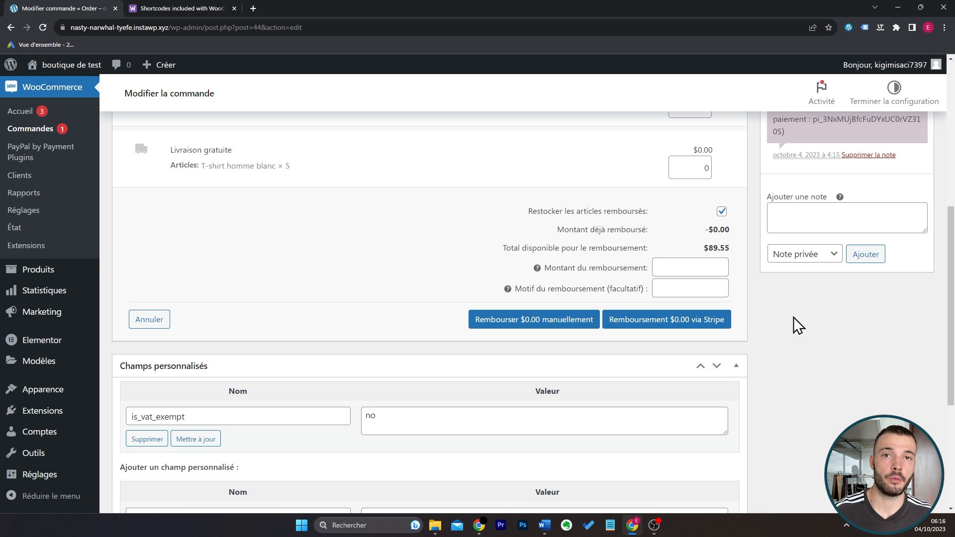
scroll(617, 288, up, 7)
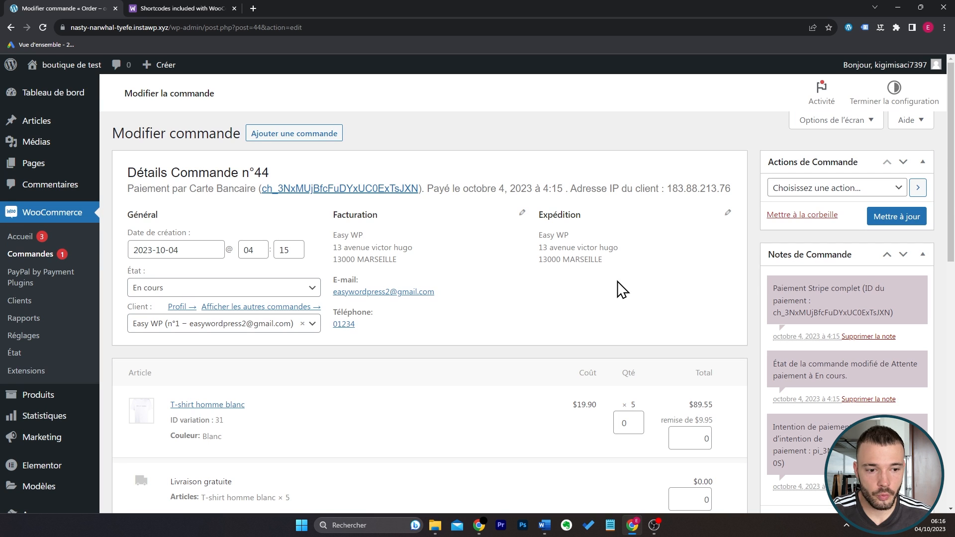
Return to the orders list and mark the T-shirt order as completed (Marquer terminée) with a bulk action.
click(50, 256)
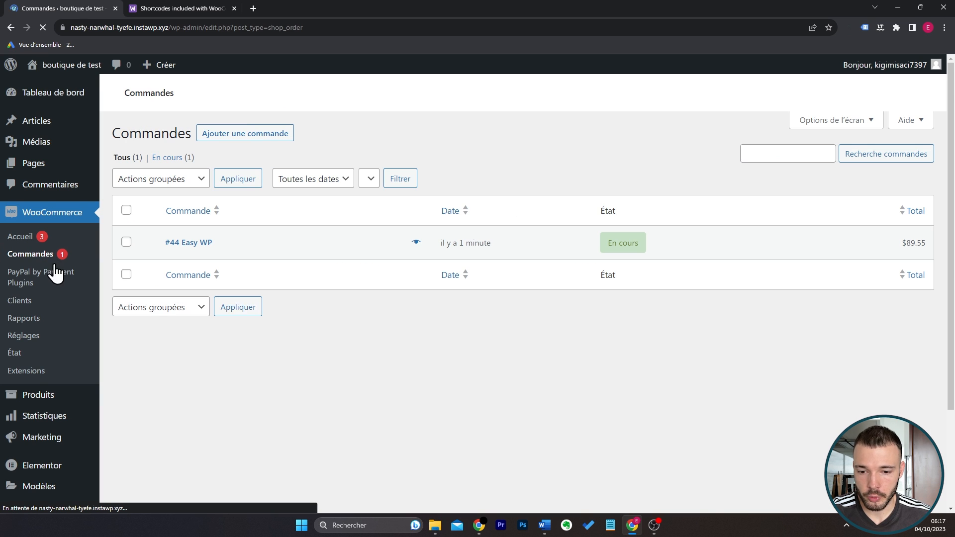
click(127, 242)
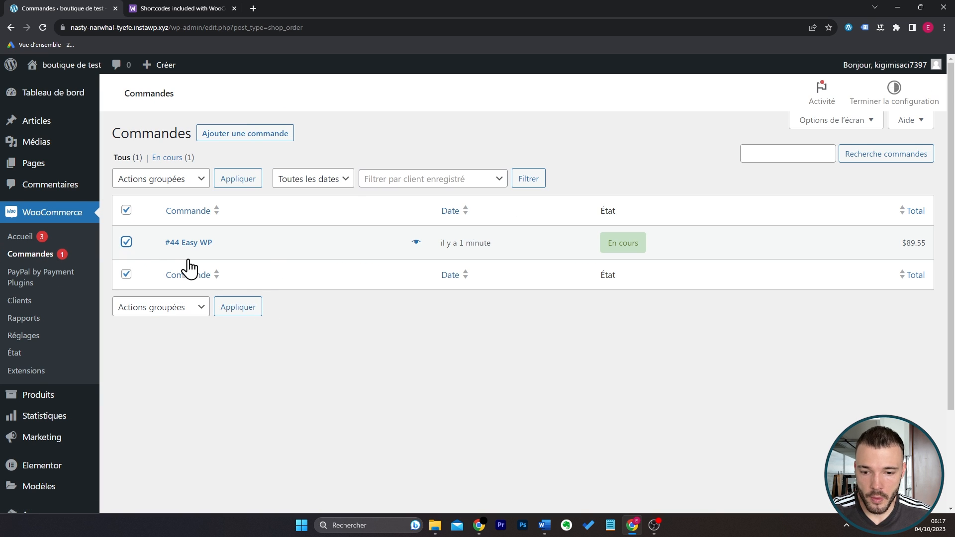
click(169, 179)
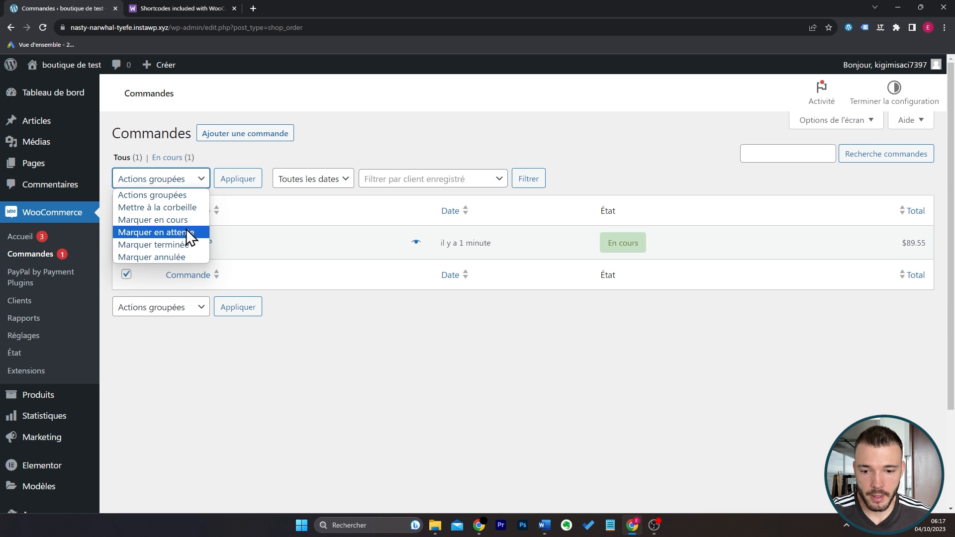
click(180, 246)
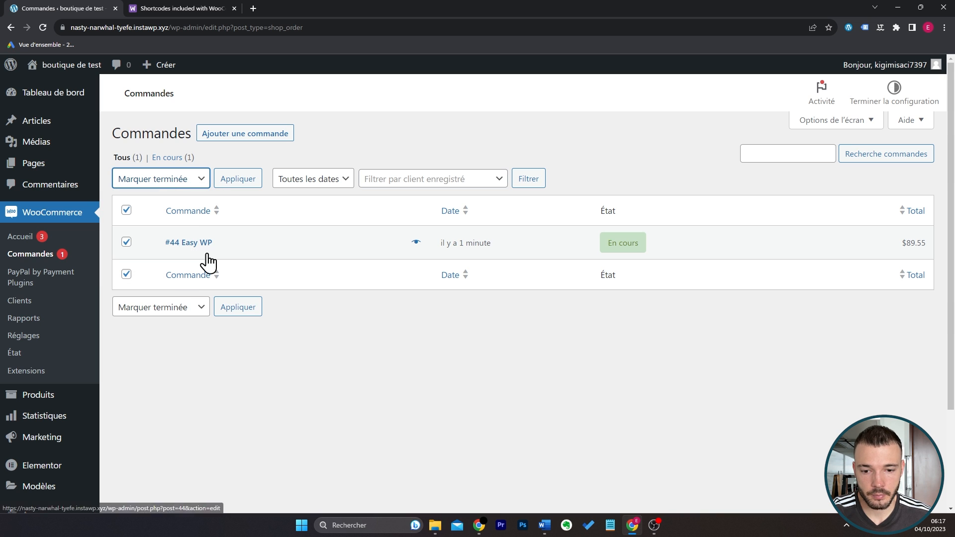
click(248, 184)
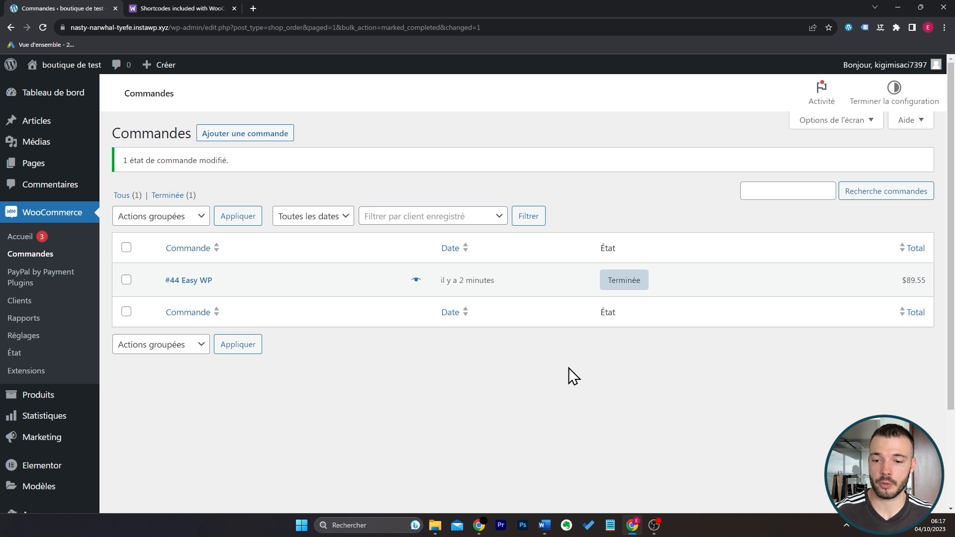
Open the E-mails section of the WooCommerce settings and look through the order and customer notifications.
scroll(304, 364, down, 1)
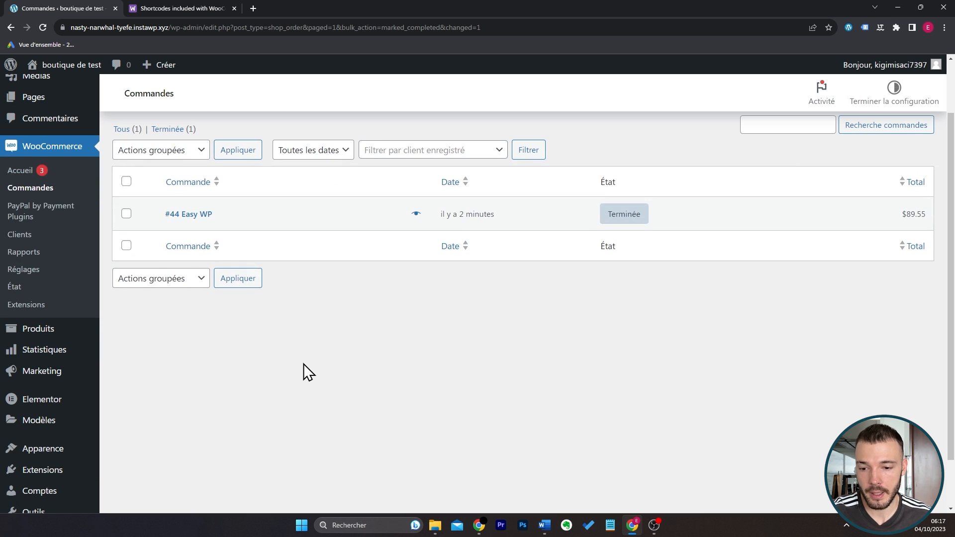
scroll(303, 364, down, 1)
scroll(303, 364, up, 2)
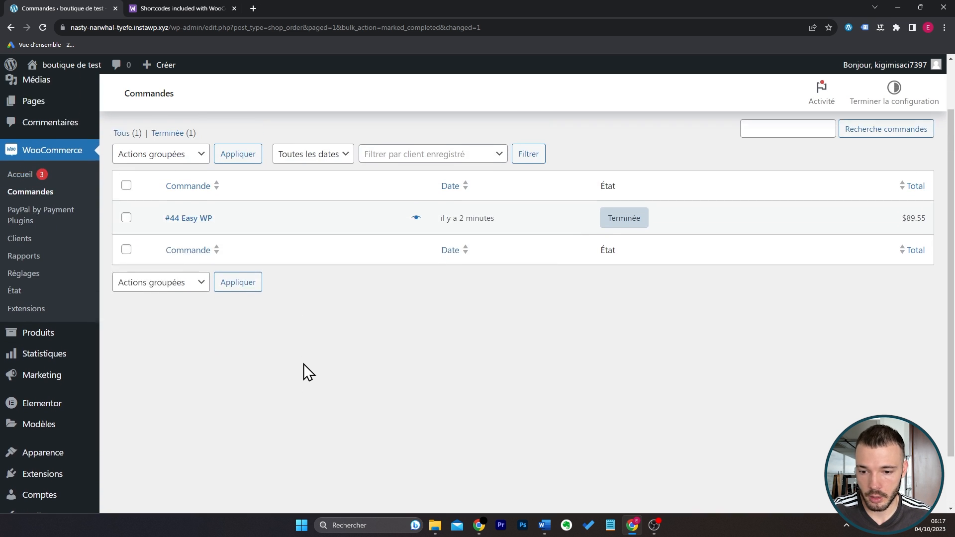
click(27, 334)
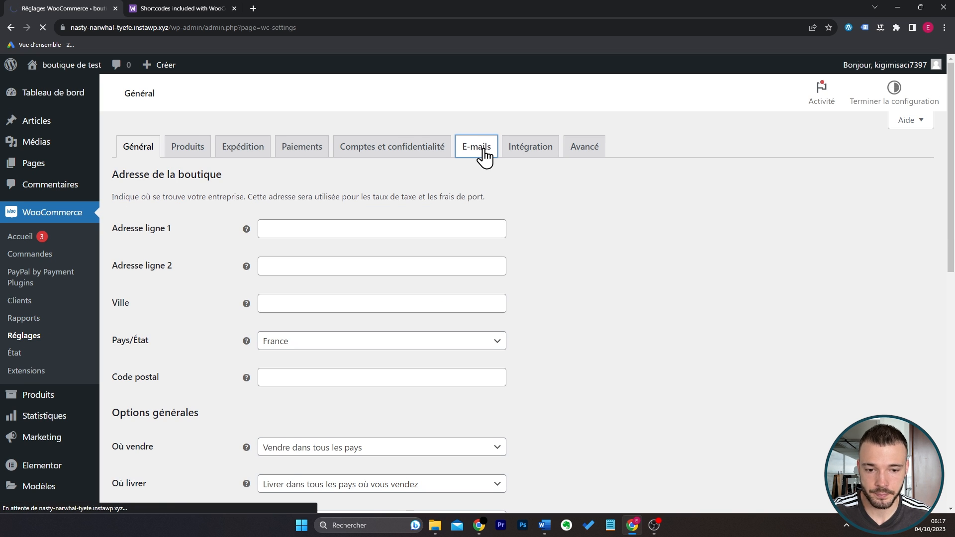
scroll(231, 248, down, 3)
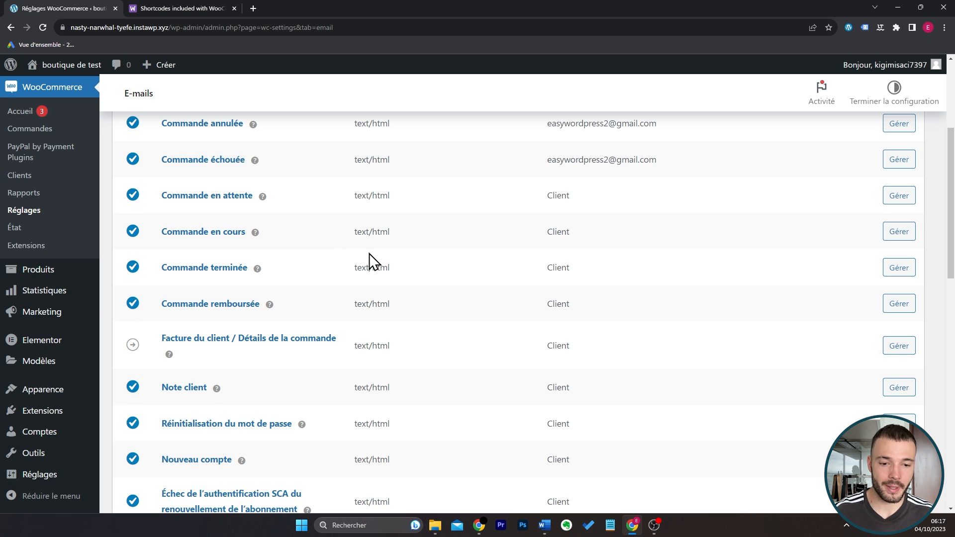
scroll(369, 252, up, 1)
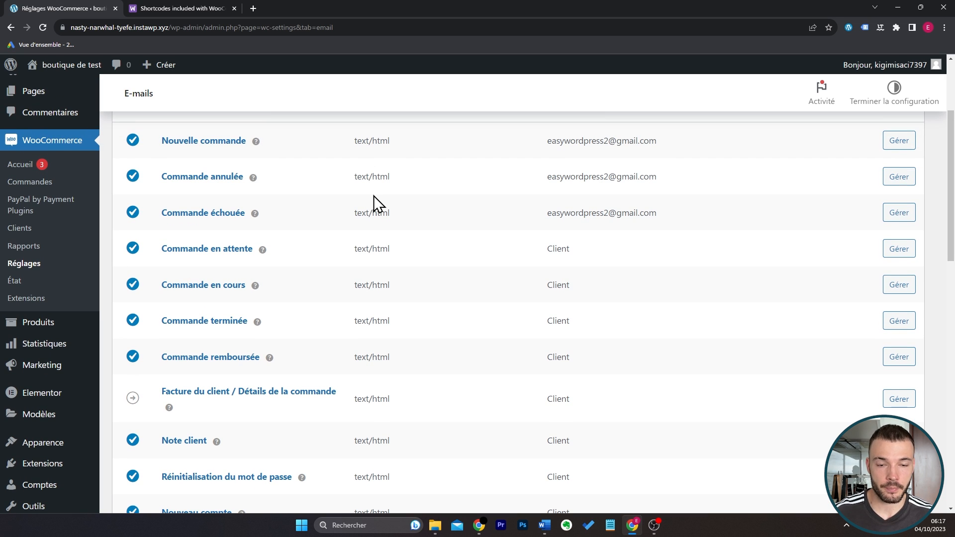